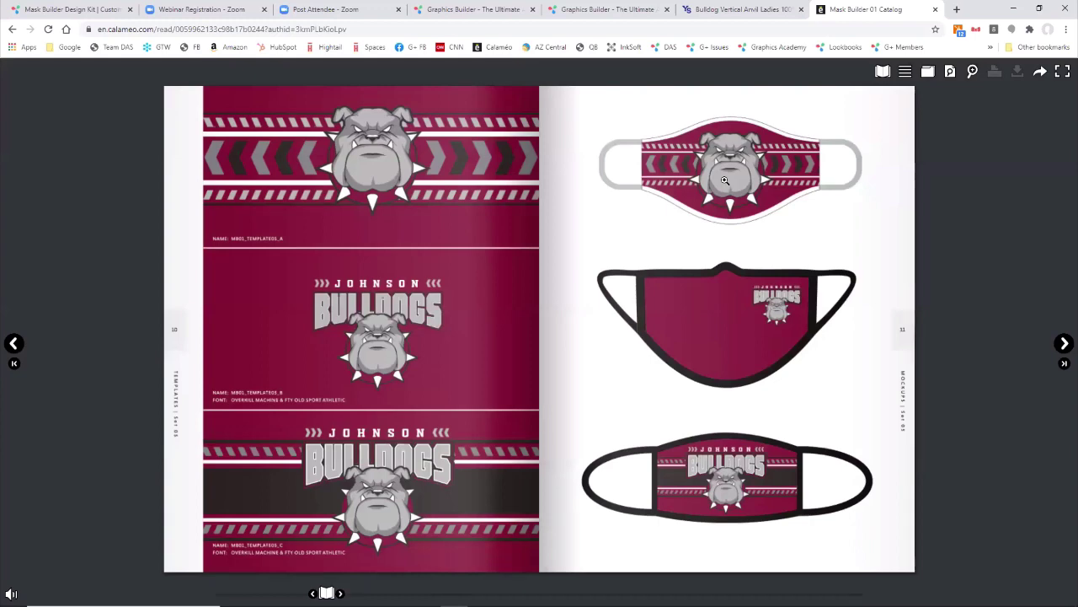
Step: Page forward through the Mask Builder 01 catalog's template and mockup spreads, from the Johnson Bulldogs set to the Kennedy Knights set
left_click(1065, 343)
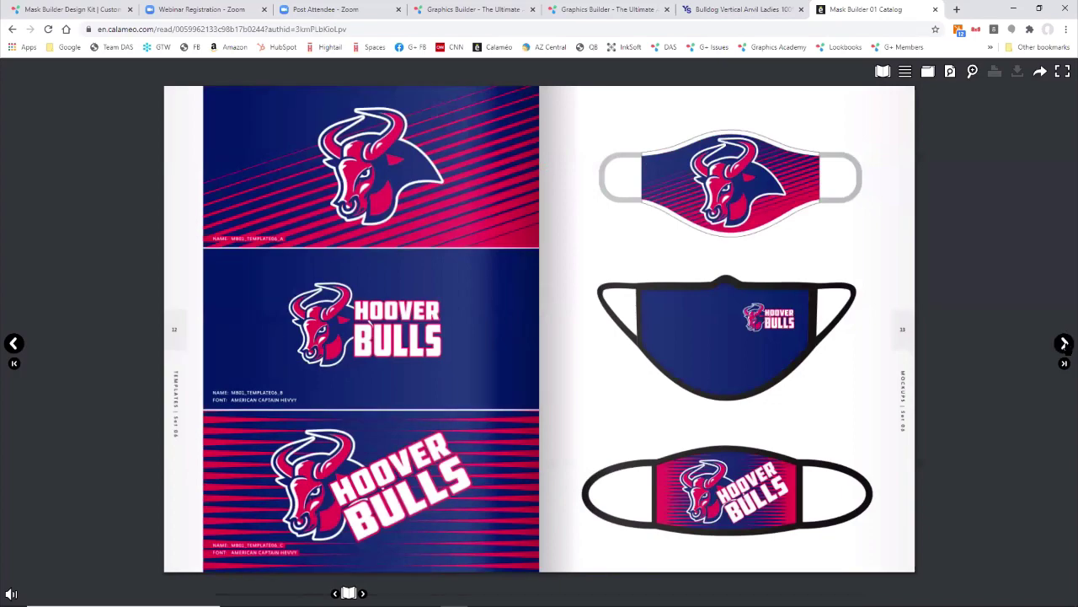
left_click(1064, 344)
left_click(1064, 344)
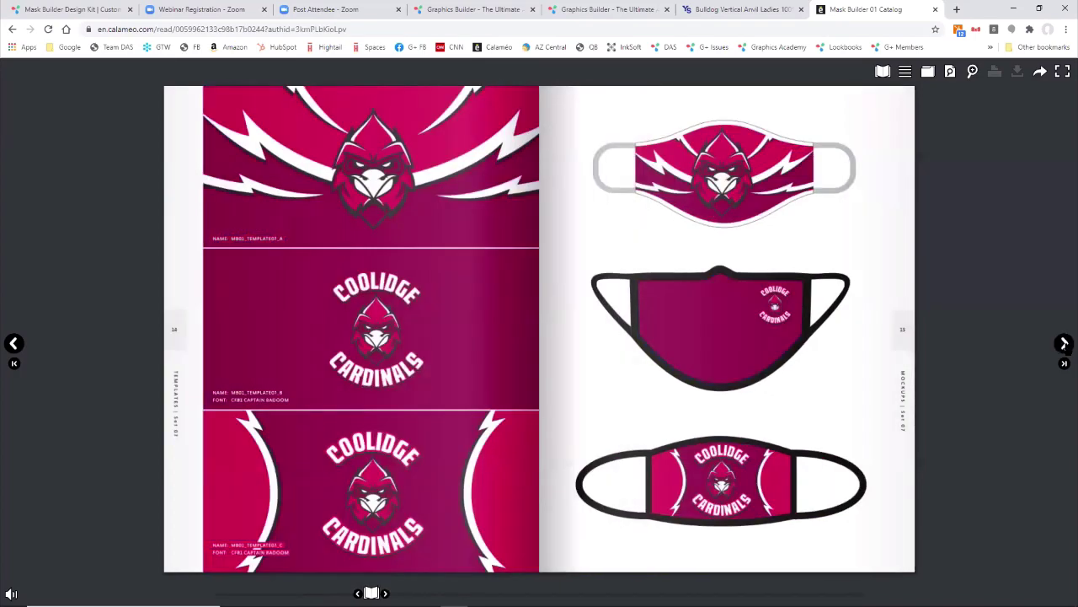
left_click(1064, 343)
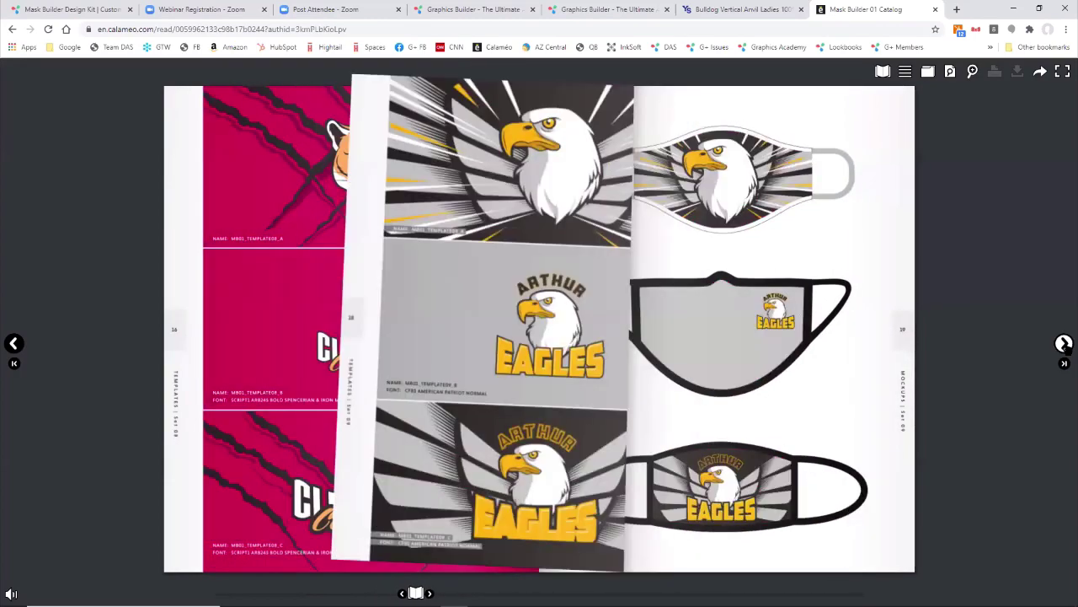
left_click(1065, 344)
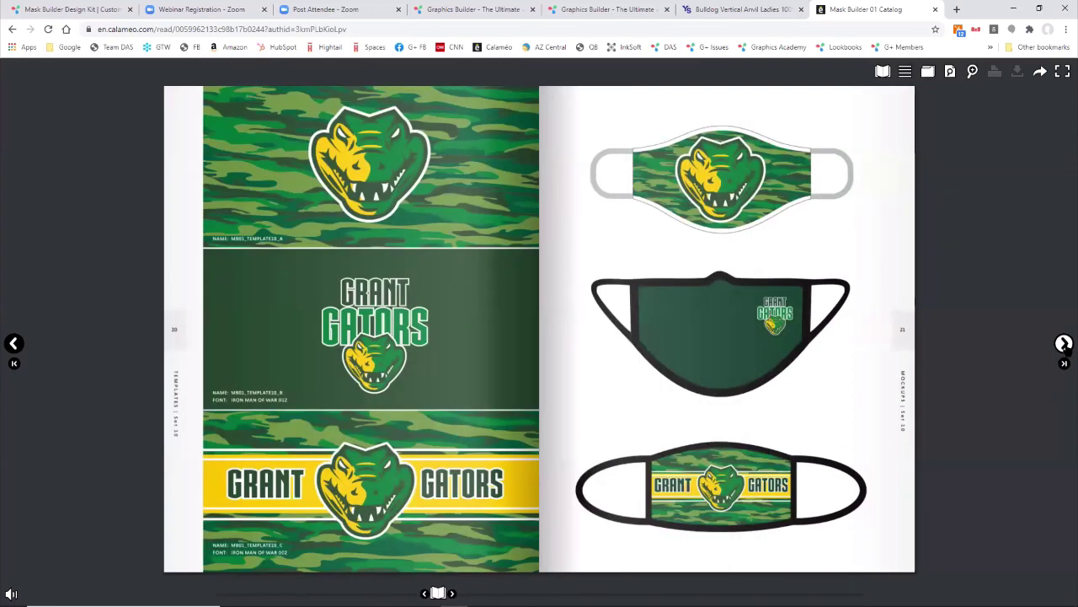
left_click(1064, 344)
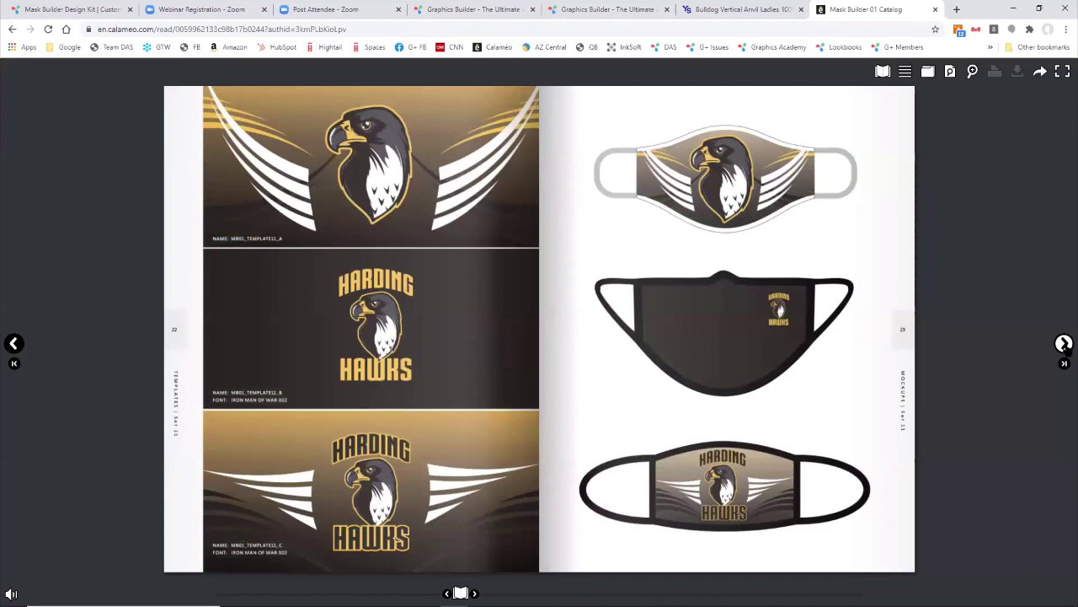
left_click(1065, 344)
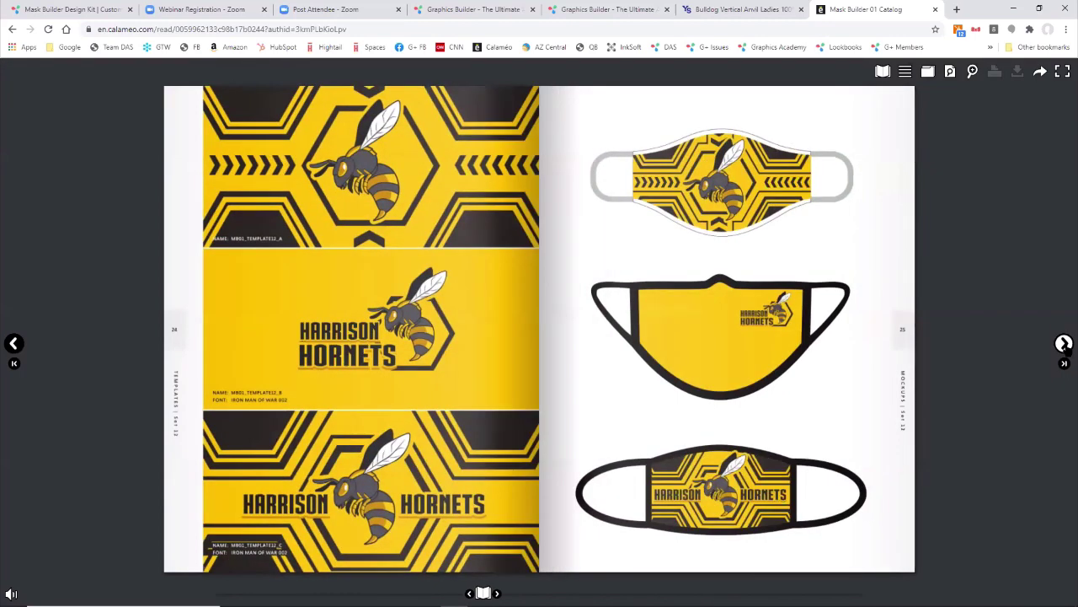
left_click(1064, 344)
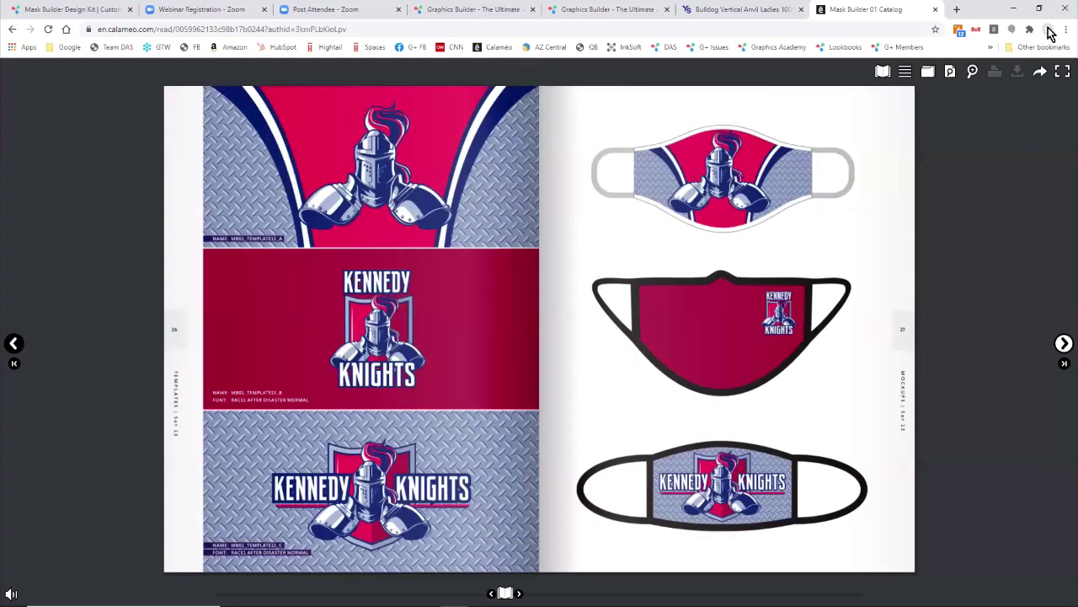
Step: Switch to CorelDRAW, view the Hoover Bulls mockups in the Gaitor Concept document, and return to the blank Untitled-2 document
left_click(1016, 14)
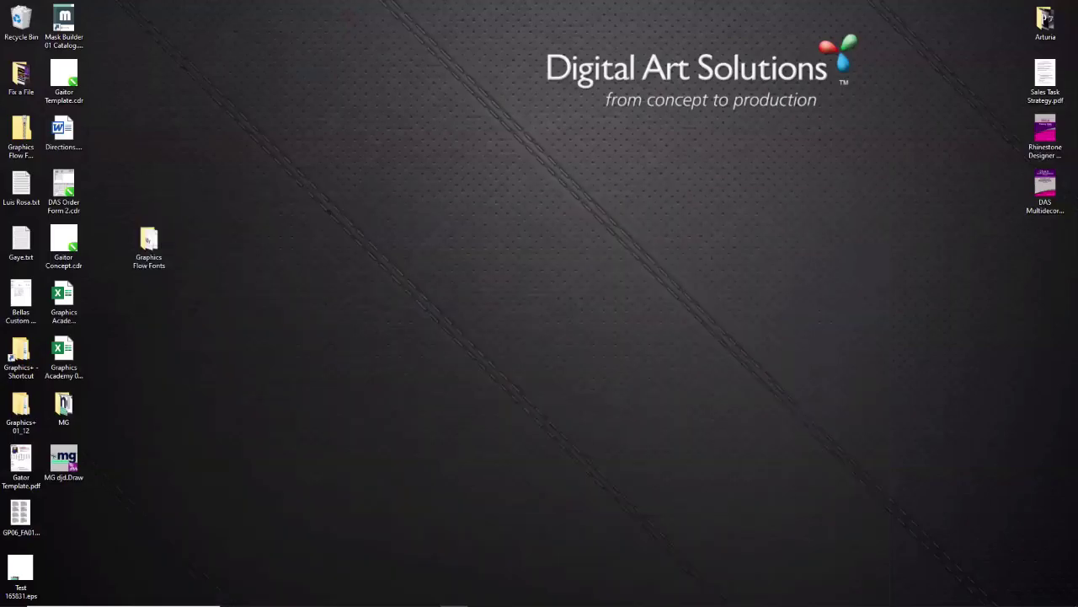
mouse_move(592, 596)
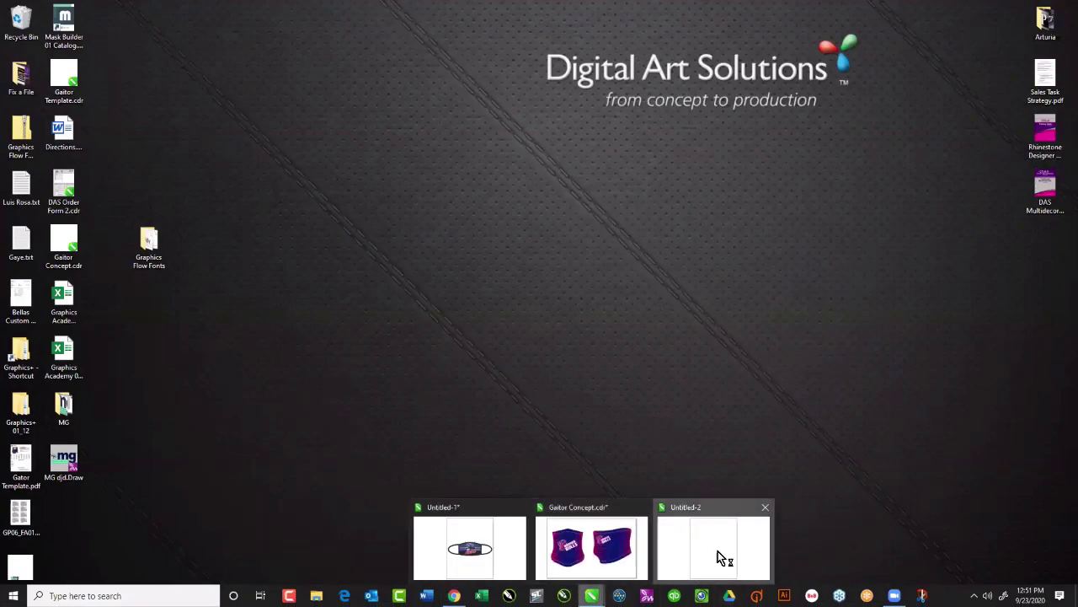
left_click(712, 562)
left_click(125, 76)
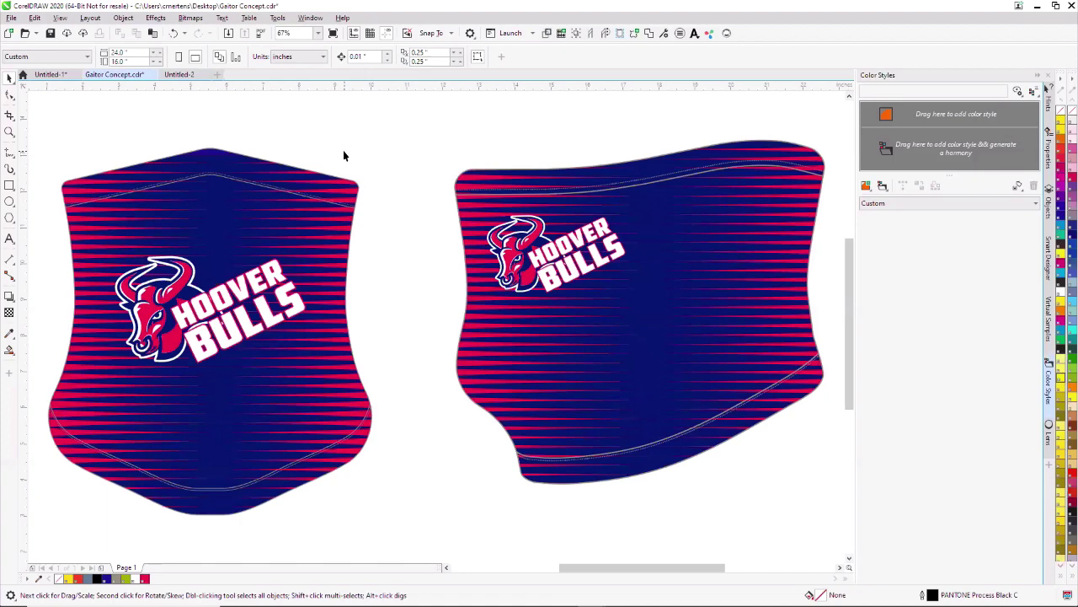
left_click(182, 76)
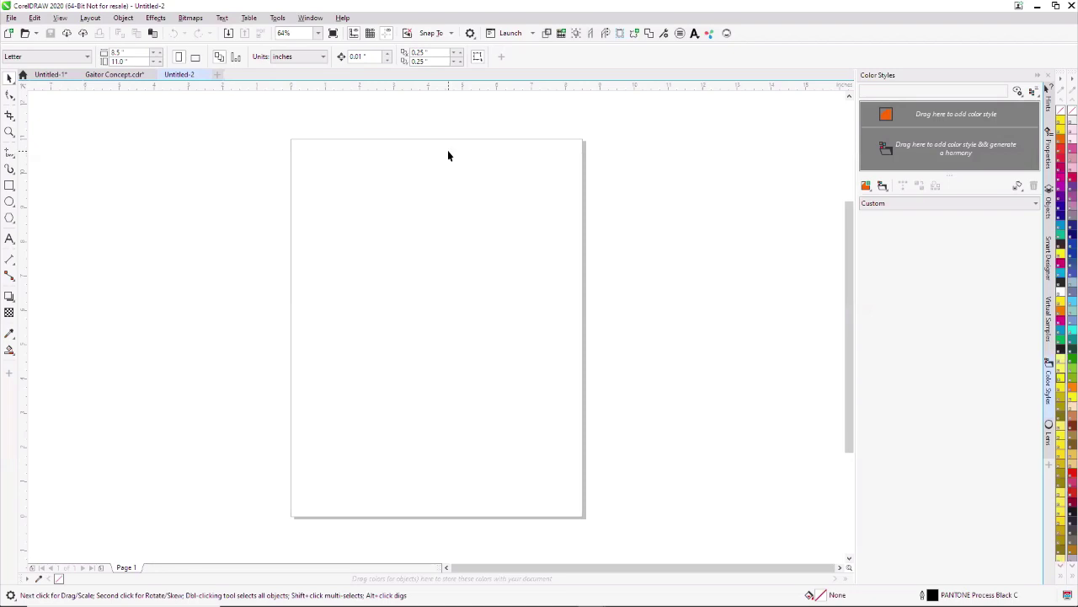
Step: Show the Virtual Samples library of product blanks and switch to the Untitled-1 document
left_click(1050, 416)
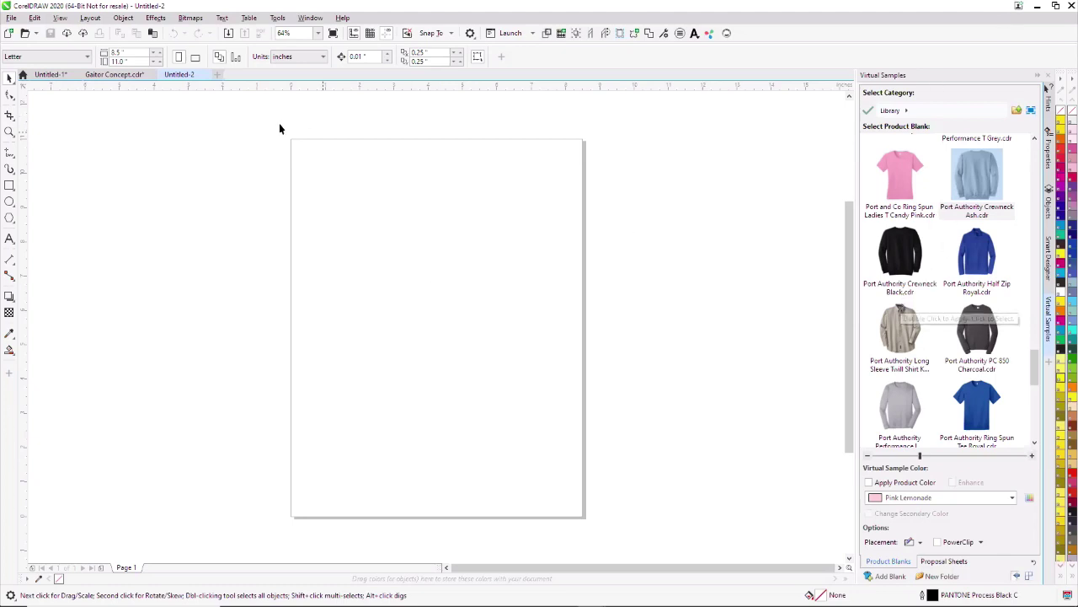
left_click(66, 76)
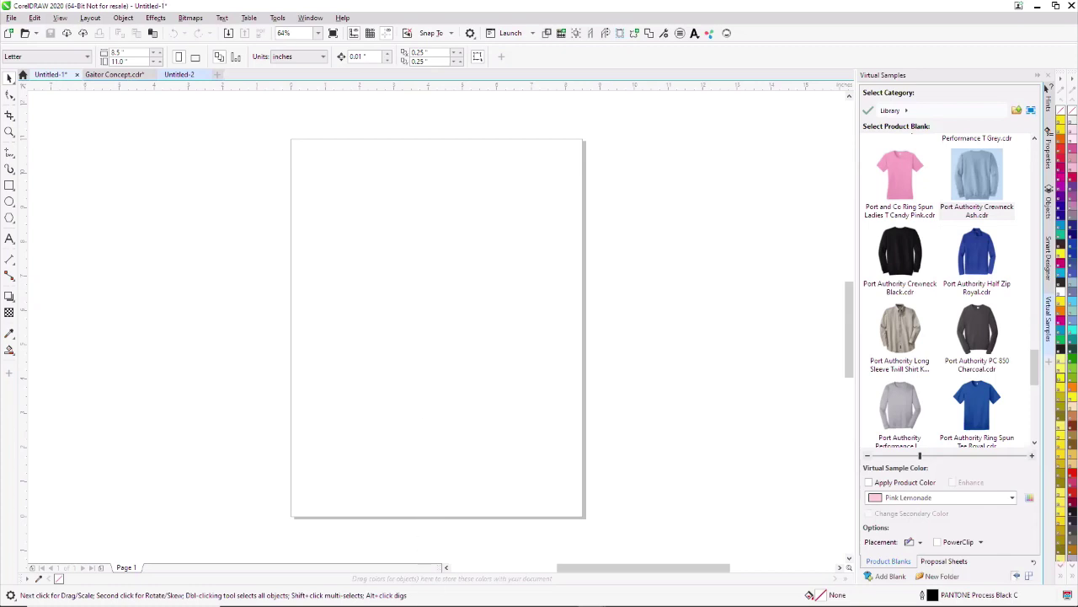
Step: Decline opening the auto-backup file in the restarted CorelDRAW and maximize its window
mouse_move(455, 600)
key("super+d")
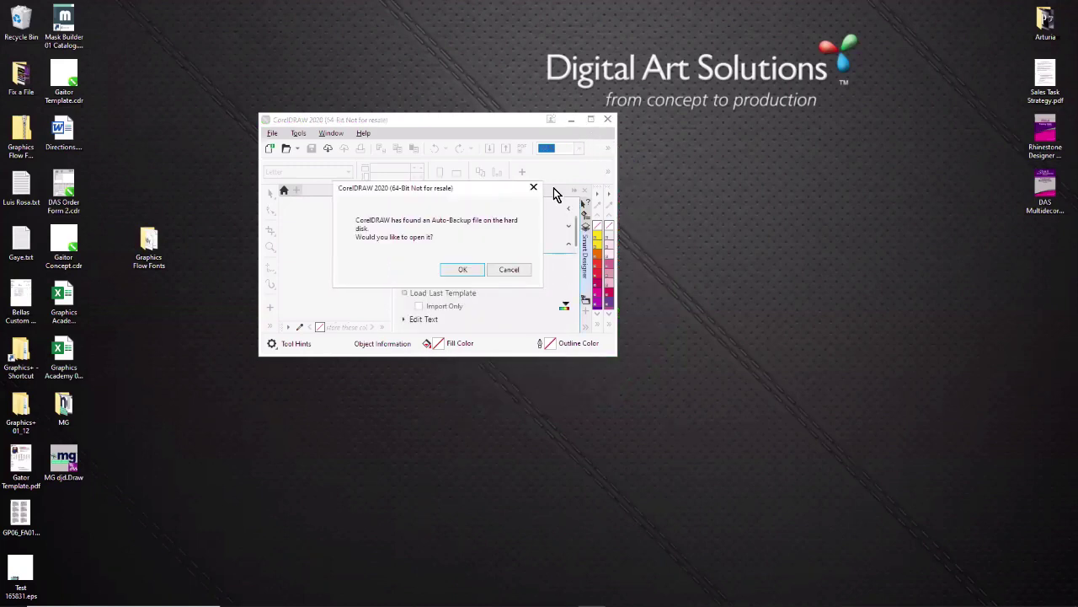
left_click(515, 267)
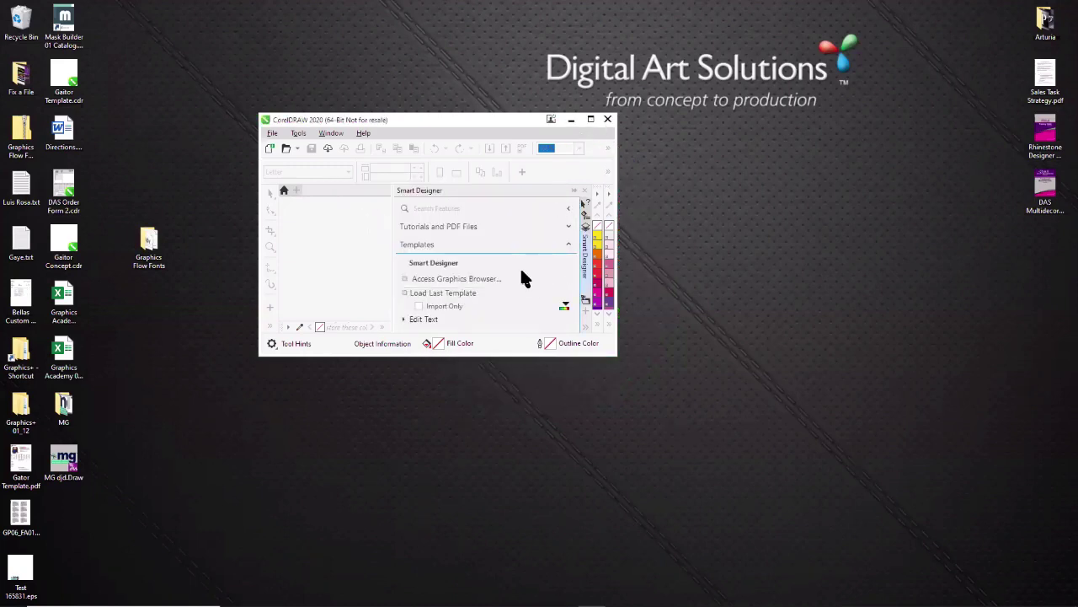
left_click(588, 119)
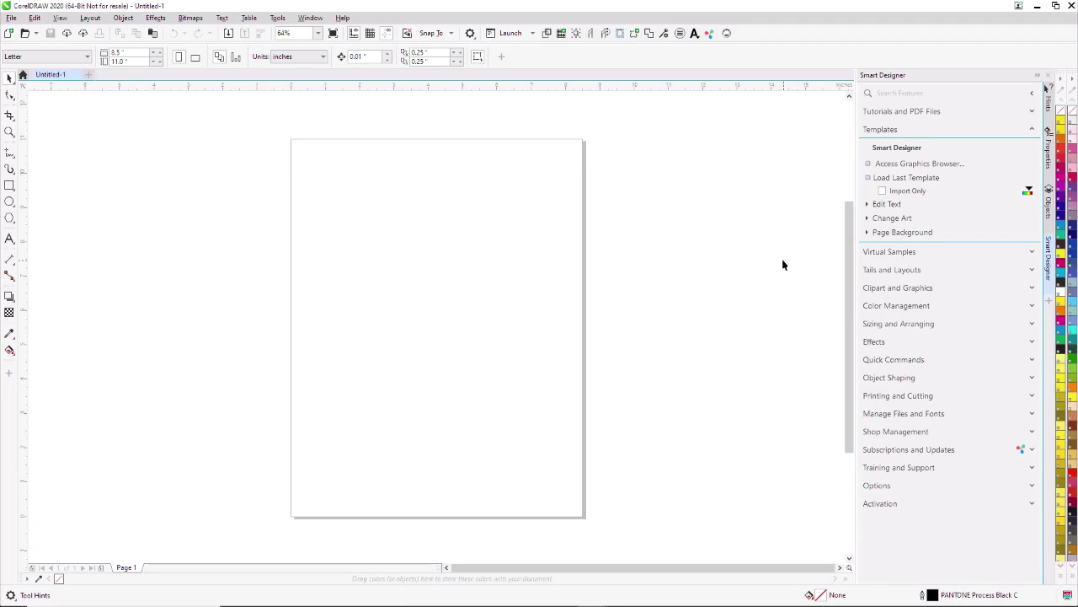
Step: Open the Graphics Browser from Smart Designer, browse the Desktop folder's files, and select Gaitor Template.cdr
left_click(890, 164)
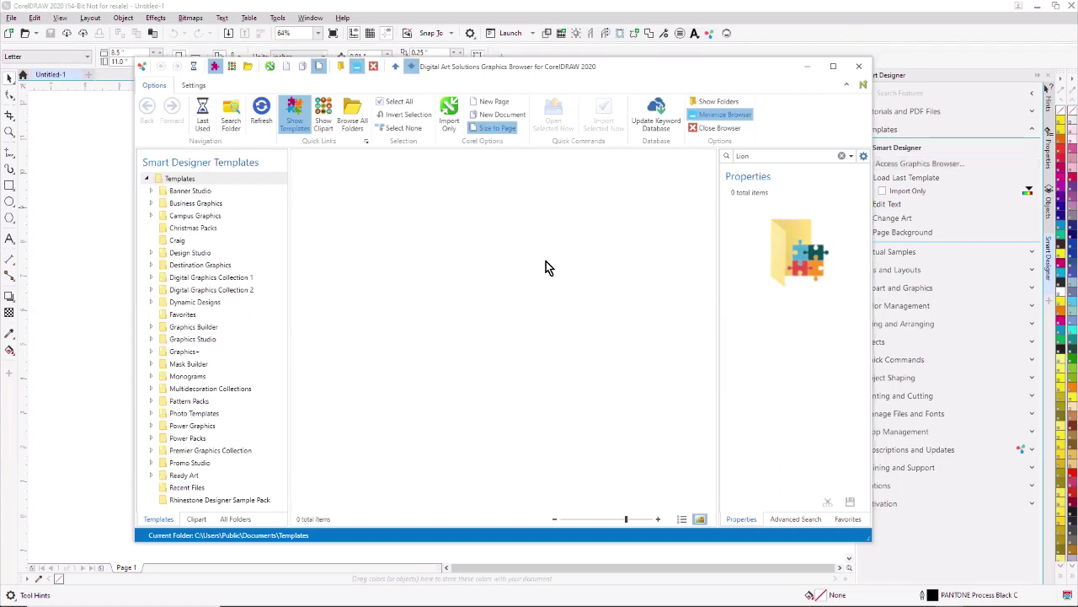
left_click(239, 519)
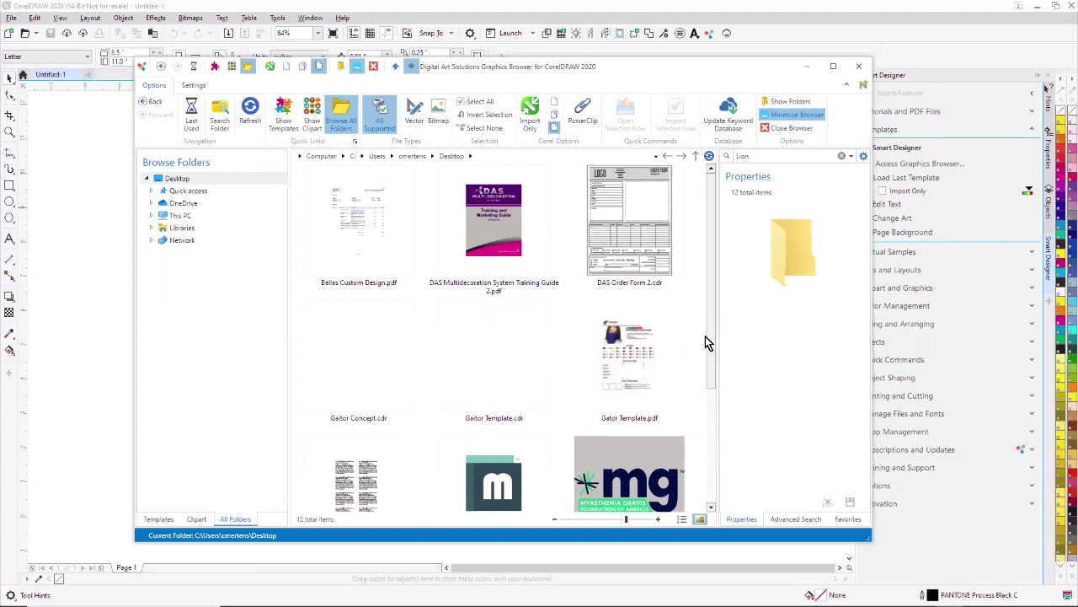
left_click_drag(712, 354, 711, 469)
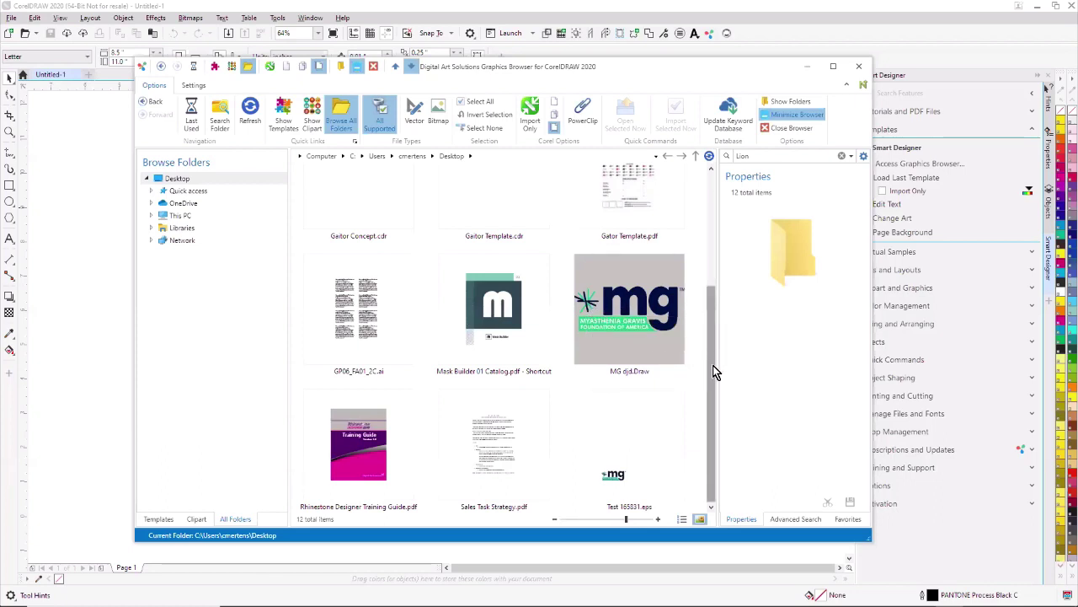
left_click_drag(712, 367, 716, 209)
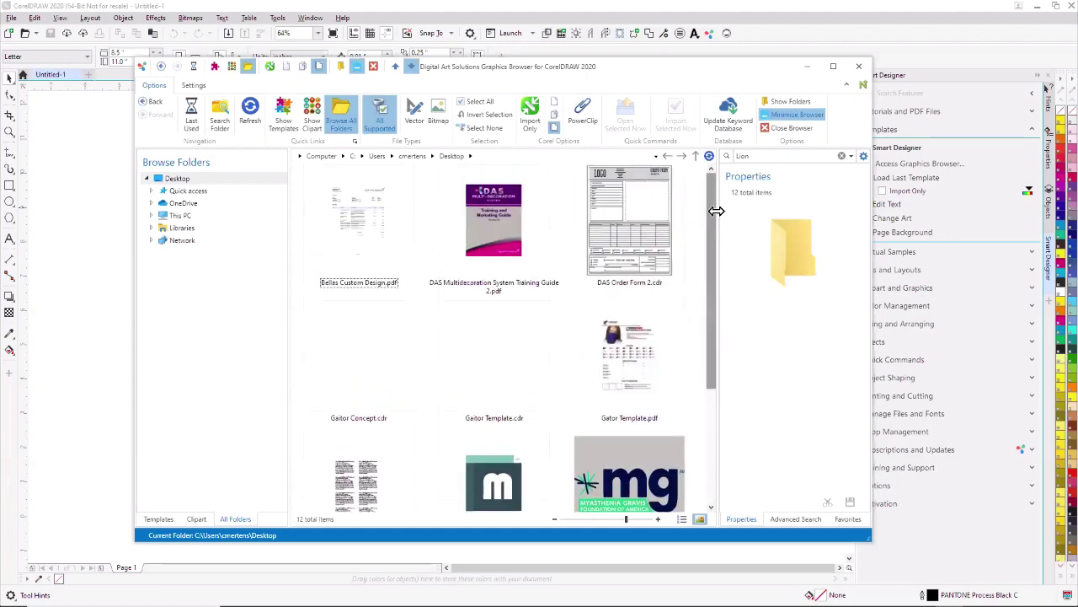
left_click(512, 365)
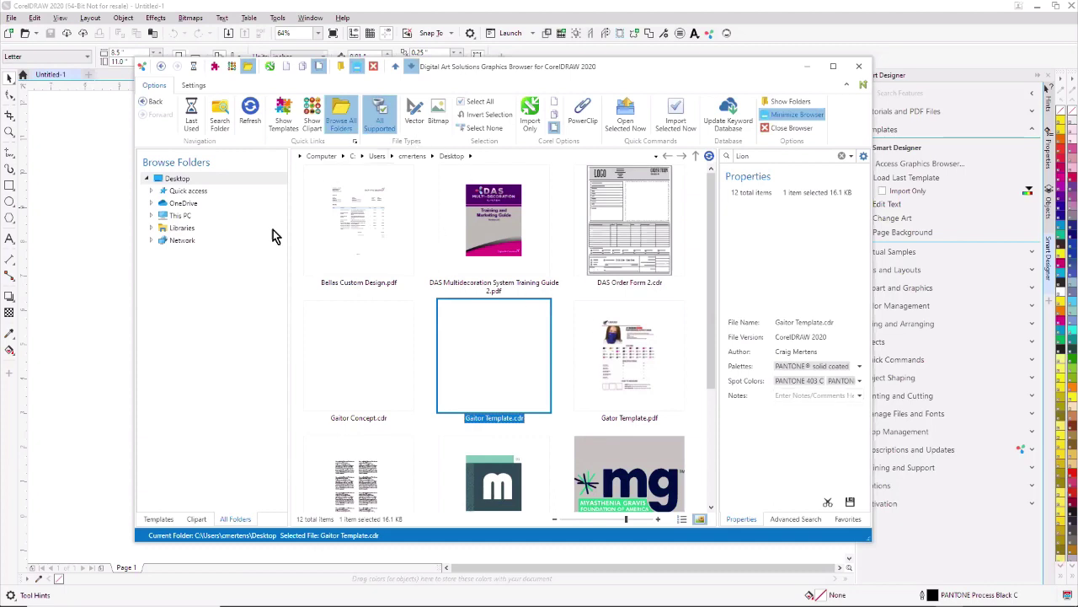
Step: Search the Smart Designer clipart for "cougar" and look through the matching artwork
left_click(196, 519)
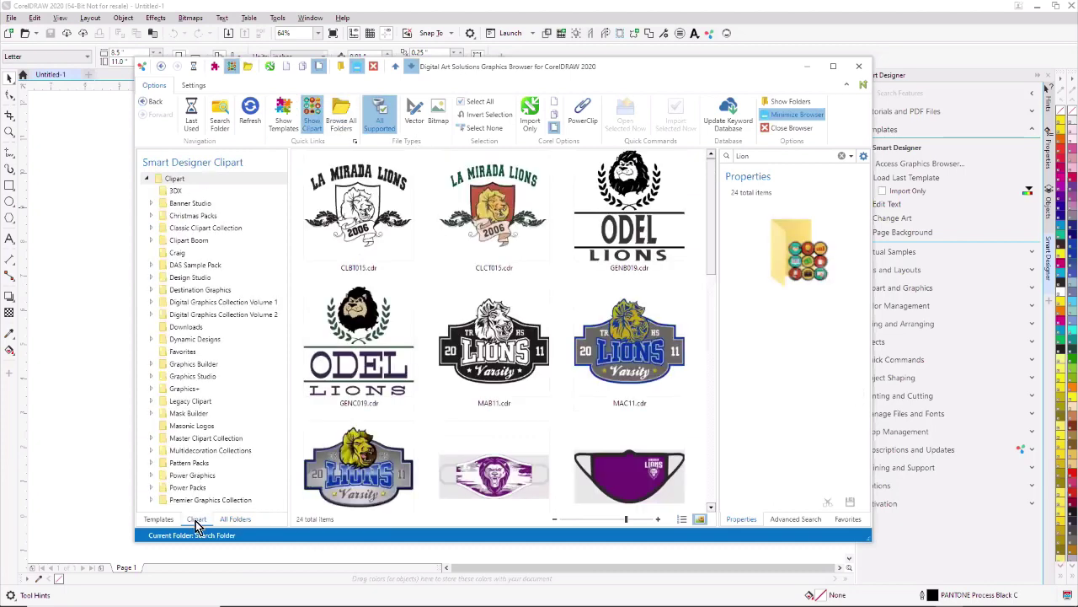
left_click(750, 156)
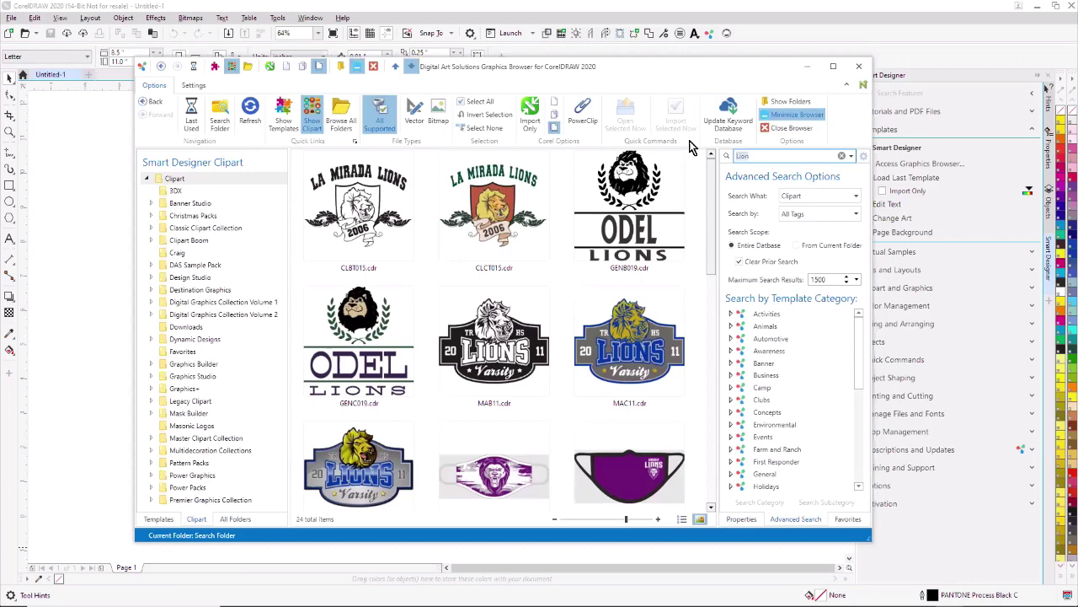
type("cougar")
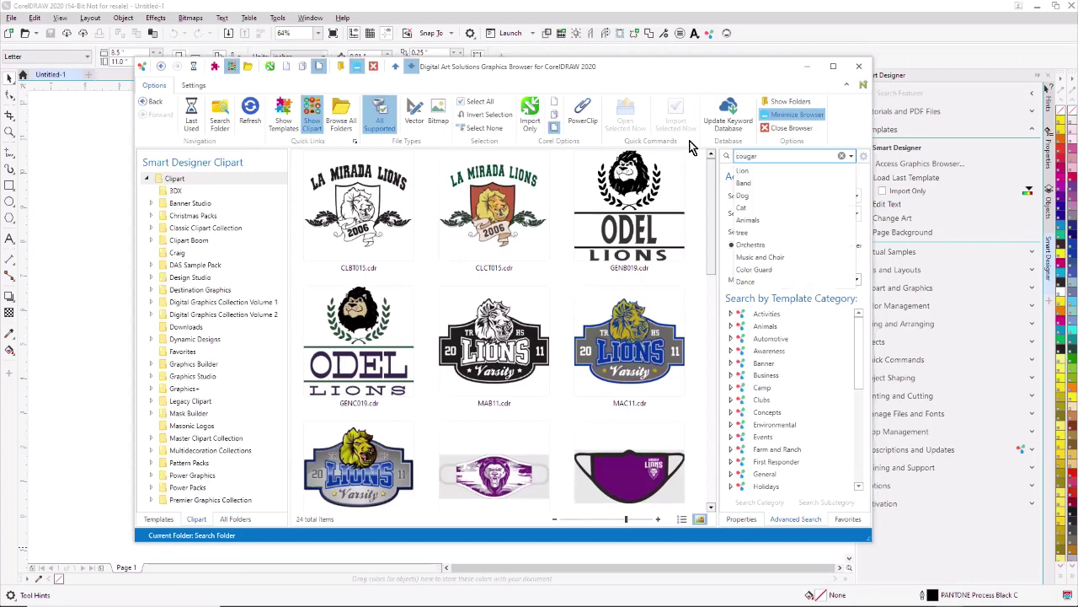
left_click(728, 158)
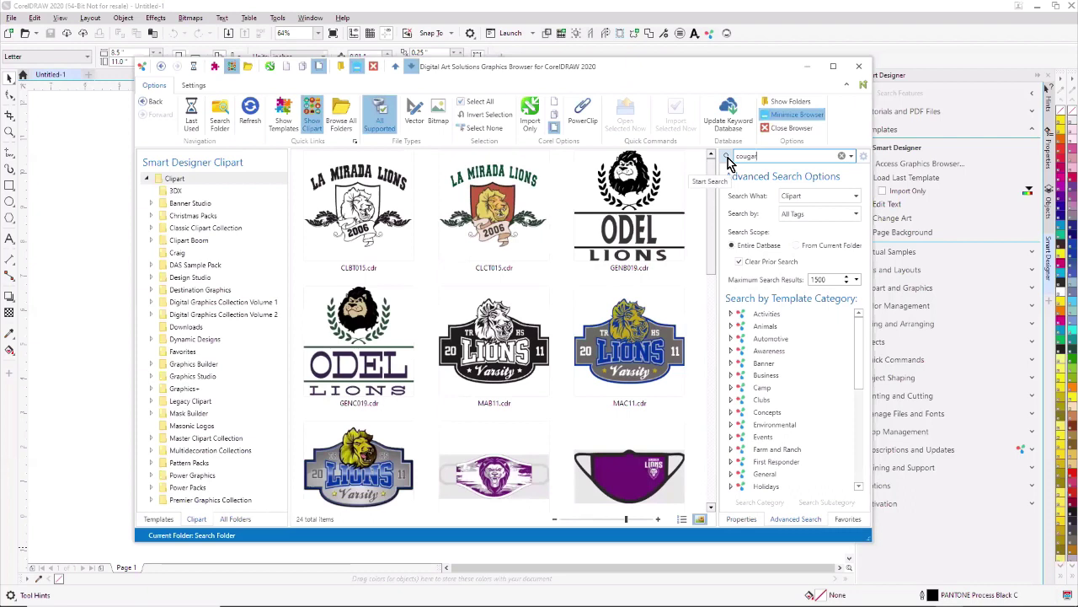
left_click(728, 157)
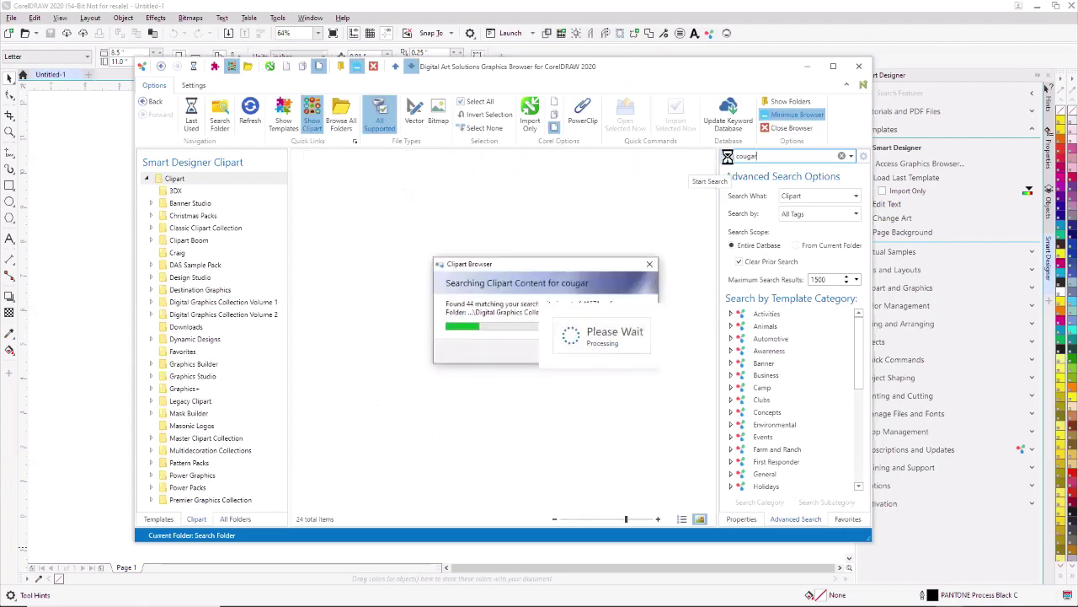
left_click_drag(713, 209, 709, 291)
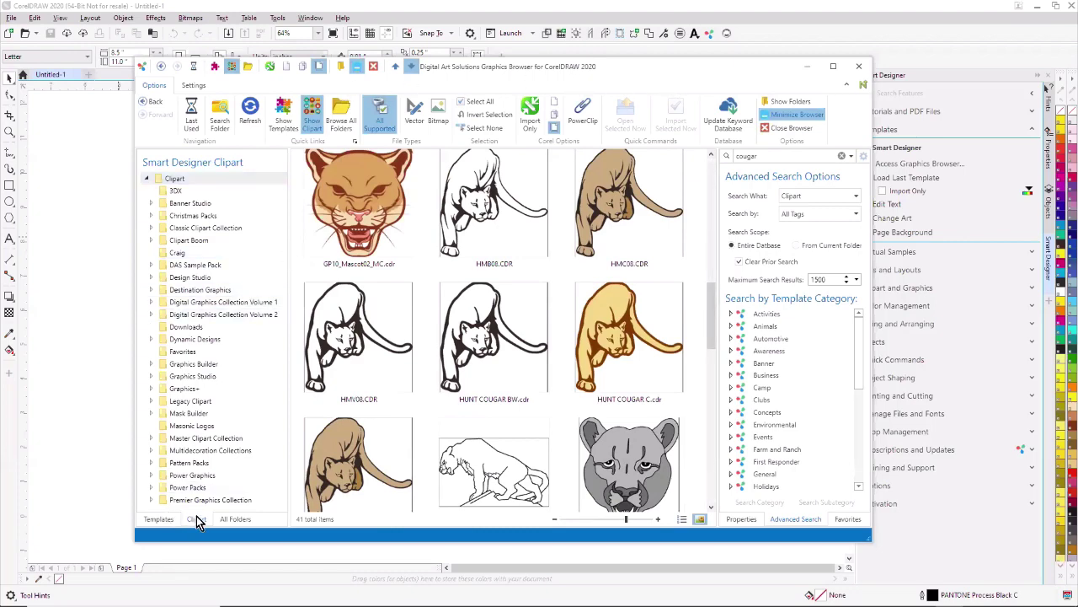
Step: Expand the Graphics Builder folder in the Smart Designer templates and search the Mascots category for its Bulldog subcategory
left_click(157, 520)
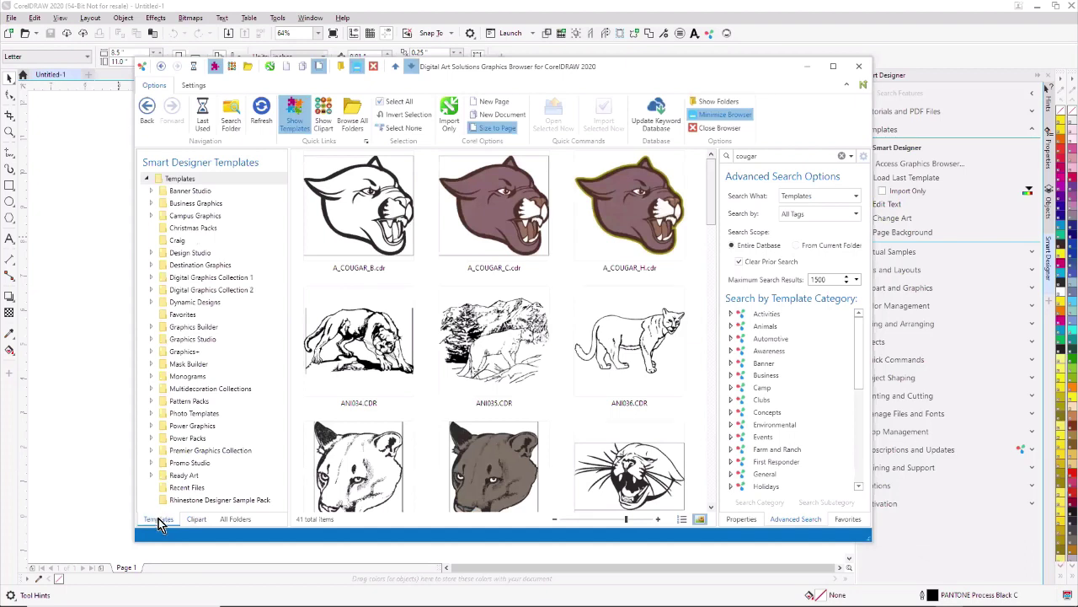
left_click(152, 329)
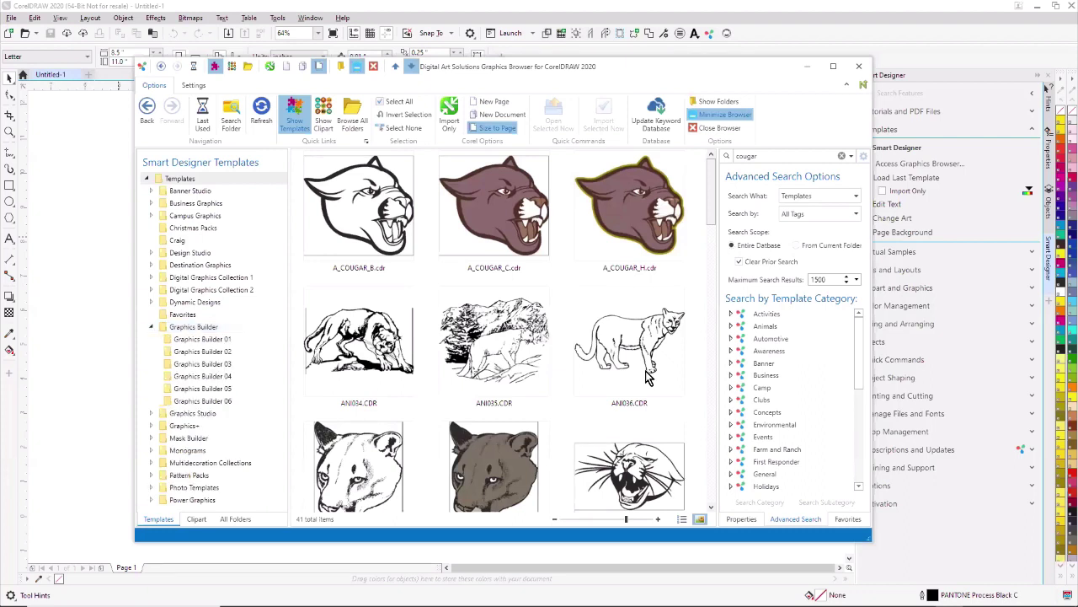
left_click_drag(857, 358, 859, 429)
left_click(766, 358)
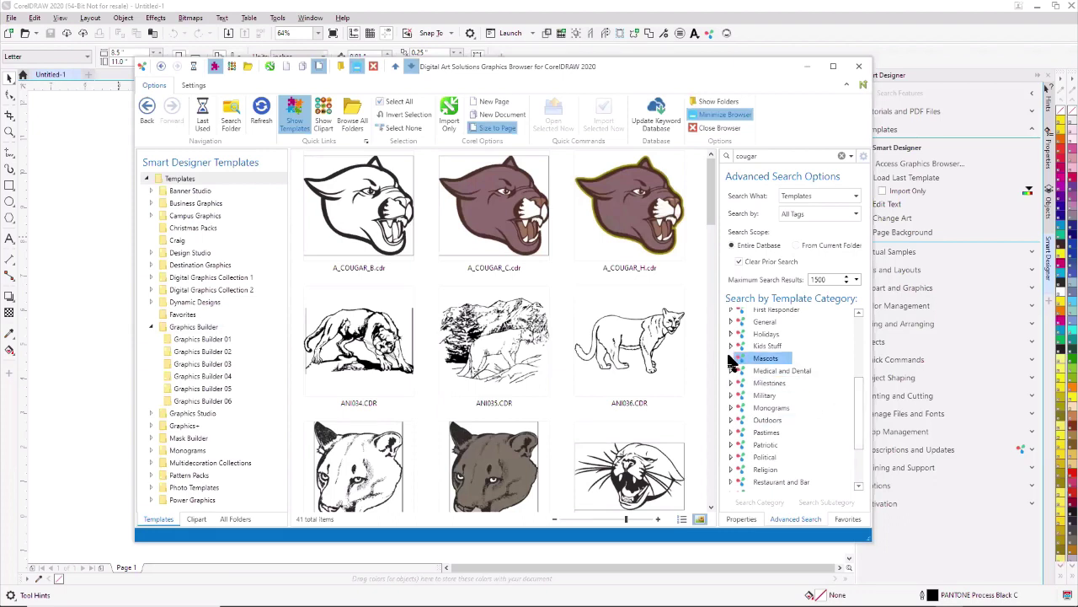
left_click(733, 358)
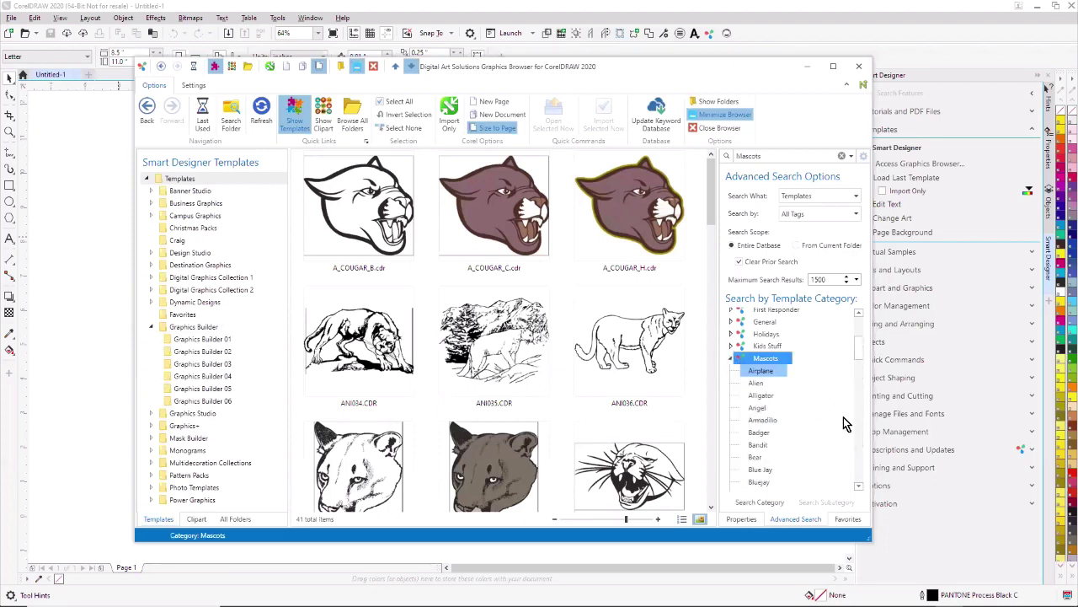
scroll(784, 434, "down", 4)
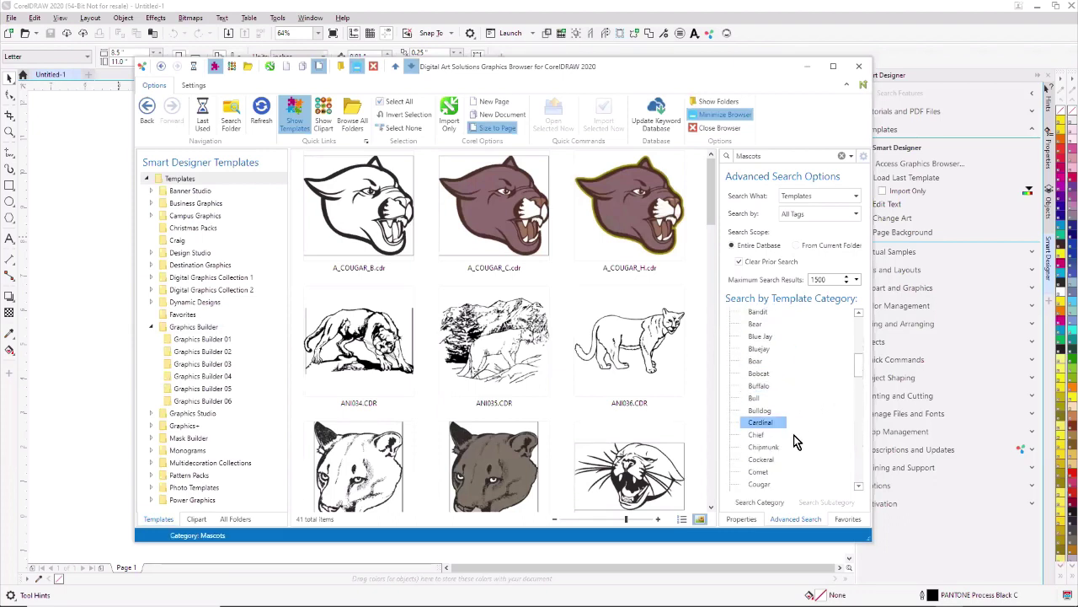
left_click(760, 410)
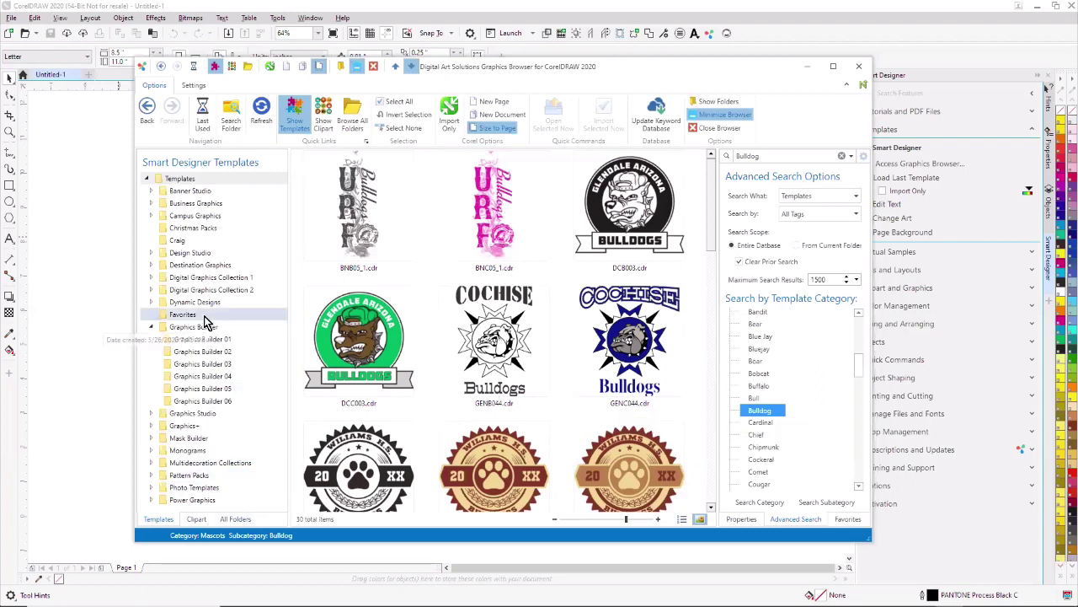
left_click(152, 304)
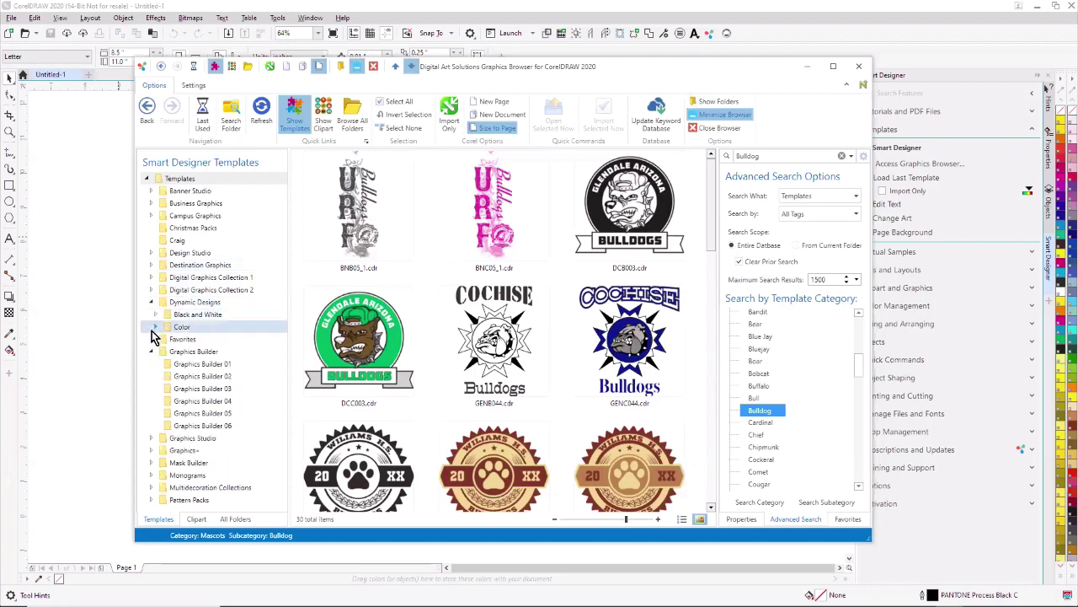
left_click(151, 301)
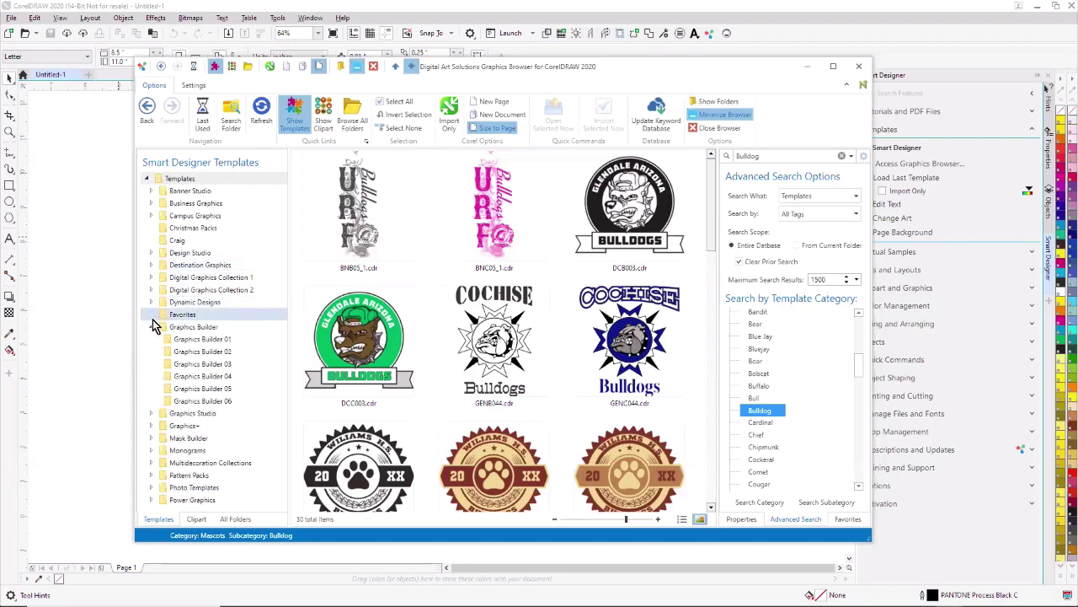
Step: Collapse the Graphics Builder folder and look through Campus Graphics' Activities, Band, Business, Camp, Church and Events templates
left_click(152, 327)
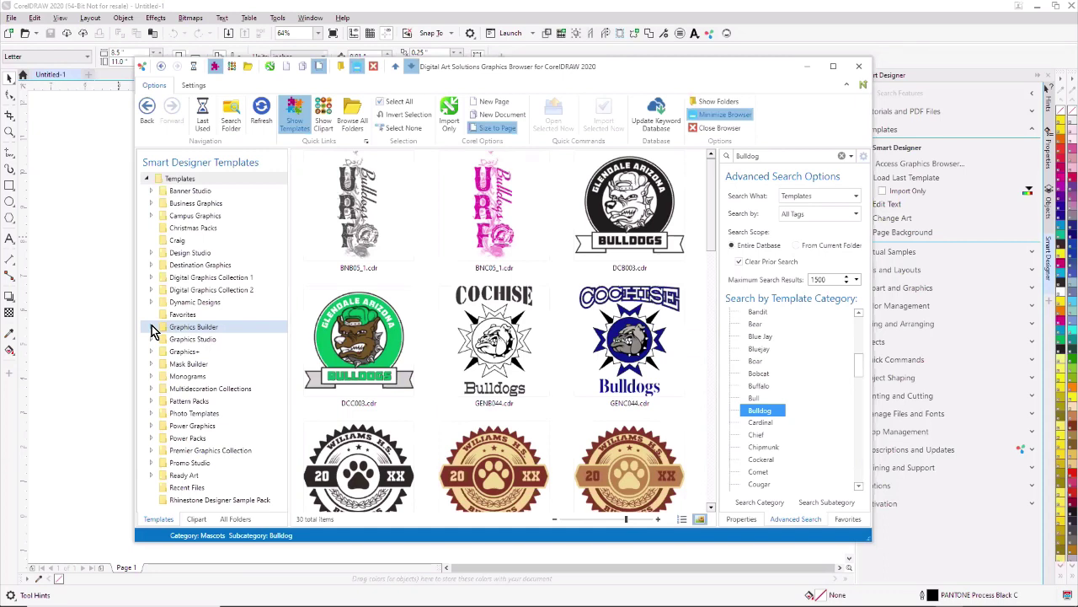
left_click(153, 217)
left_click(184, 228)
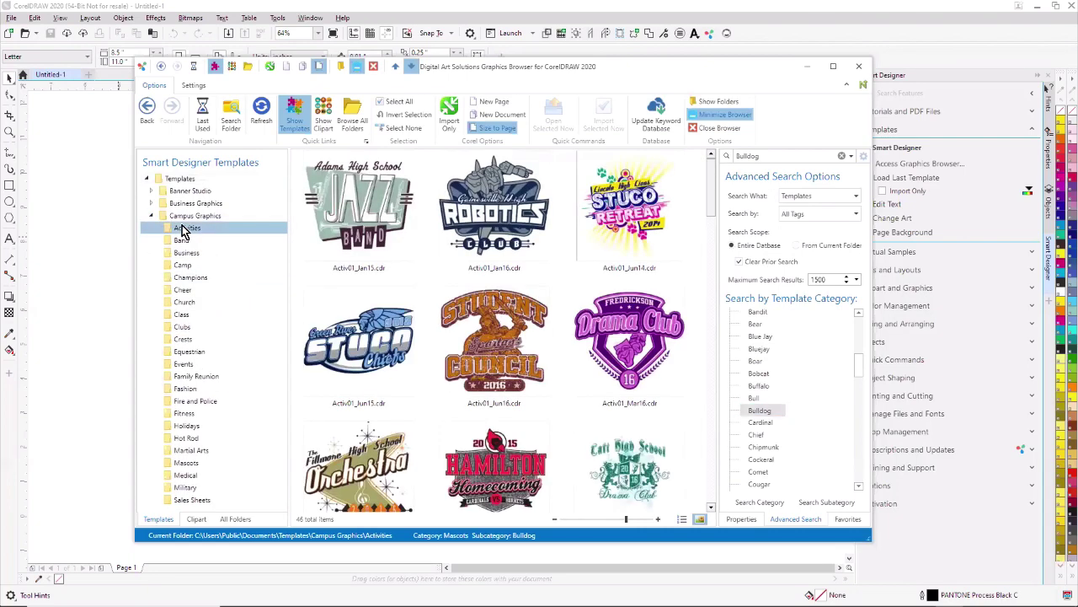
left_click(181, 240)
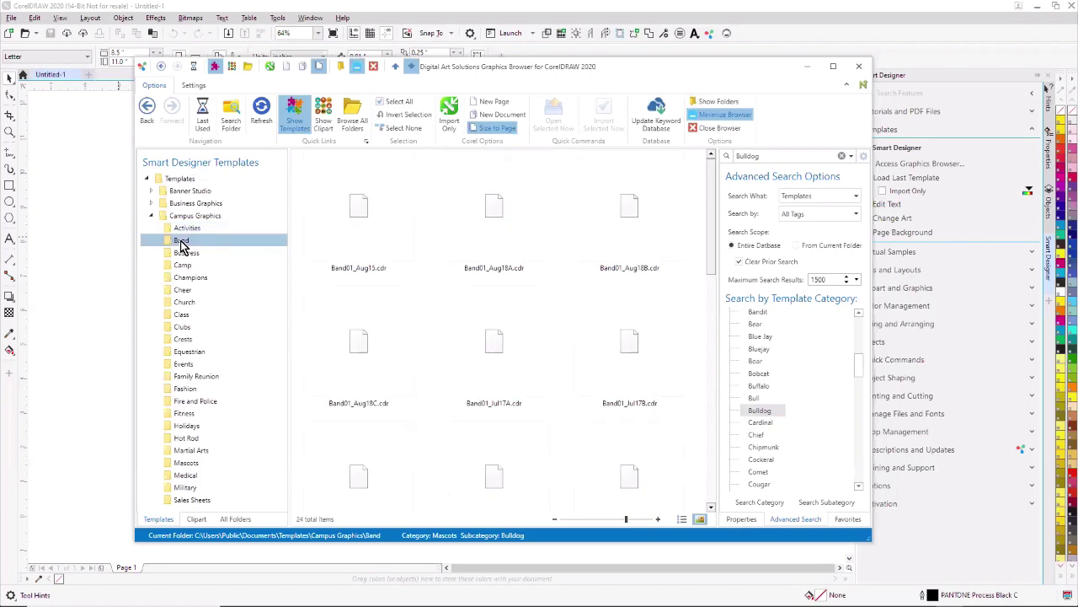
left_click(182, 254)
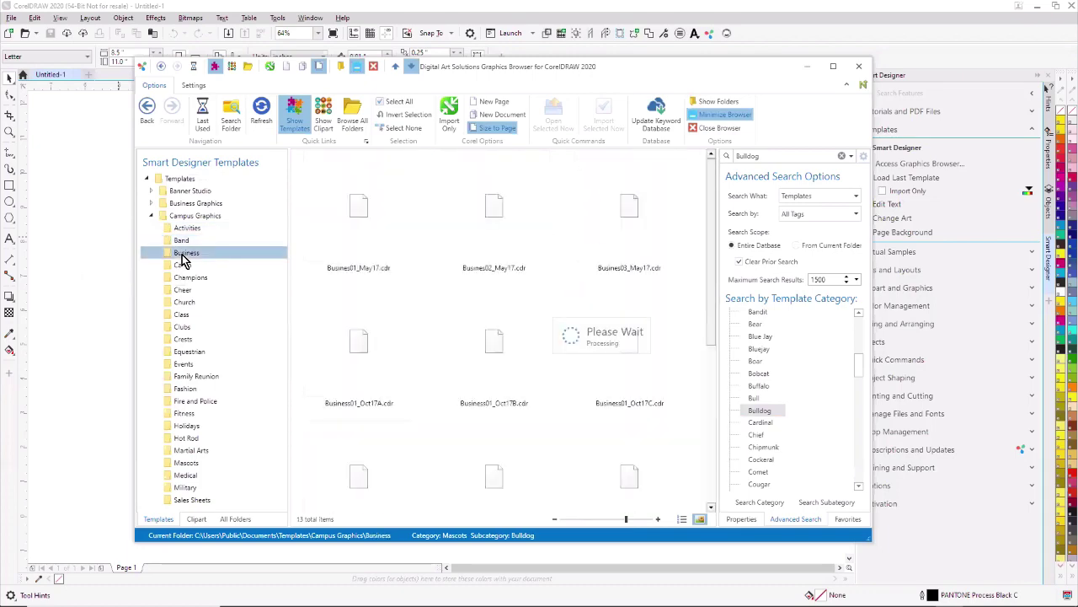
left_click(180, 267)
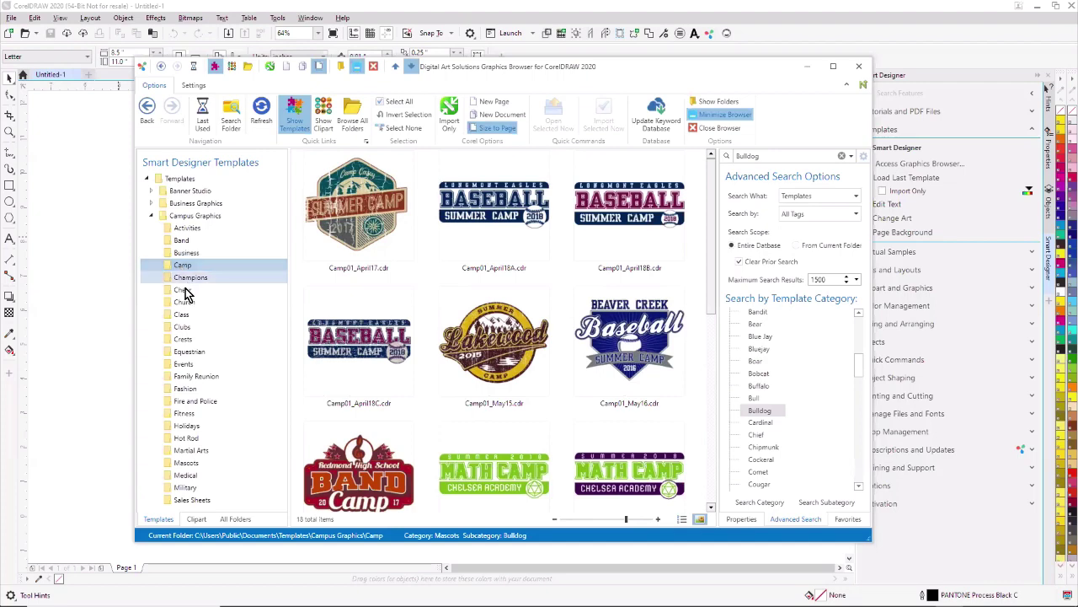
left_click(187, 307)
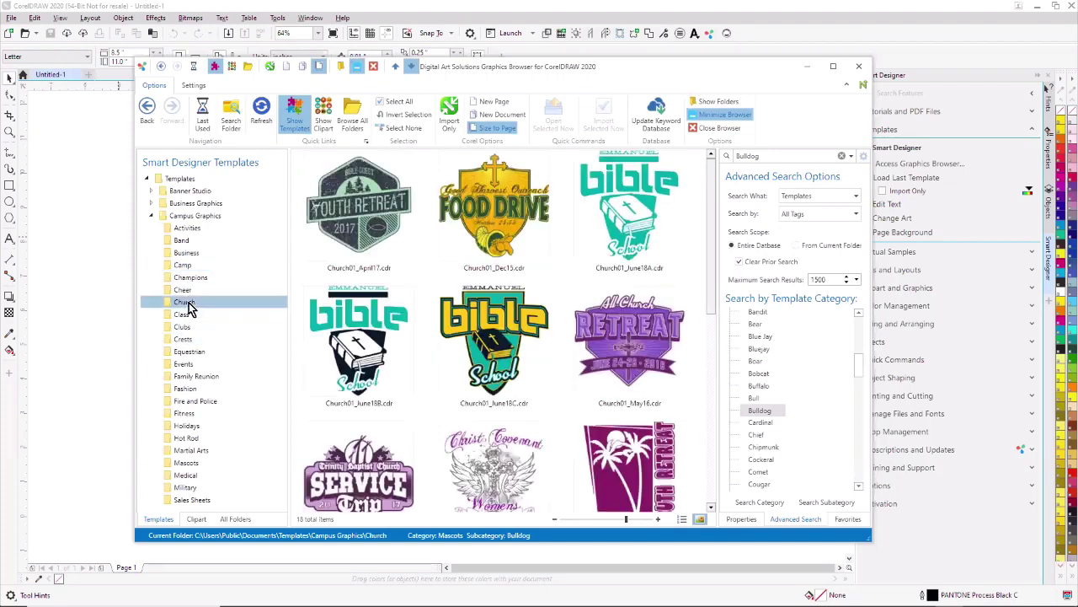
left_click(185, 363)
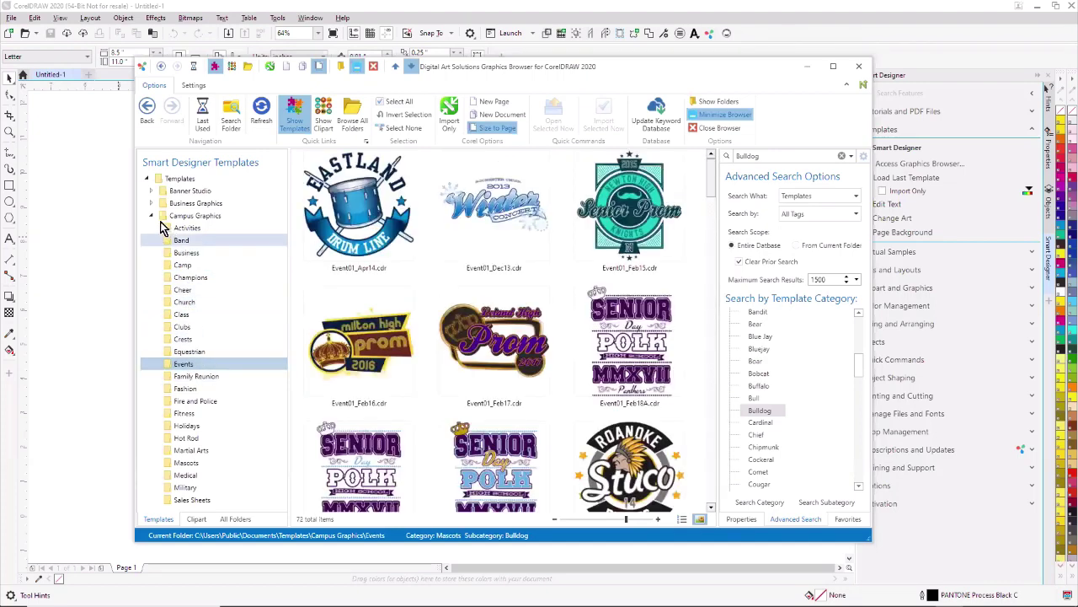
left_click(150, 216)
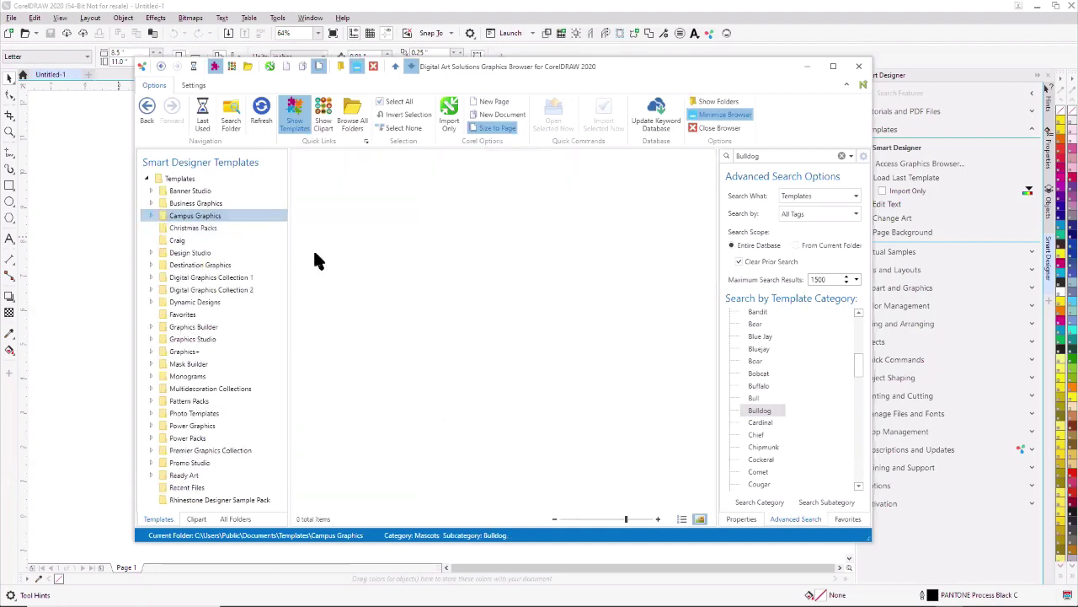
Step: Look through the Design Studio folder's Bonus, Flourish, Girly, Retro Athletic, Seventies and Spiritwear templates
left_click(151, 252)
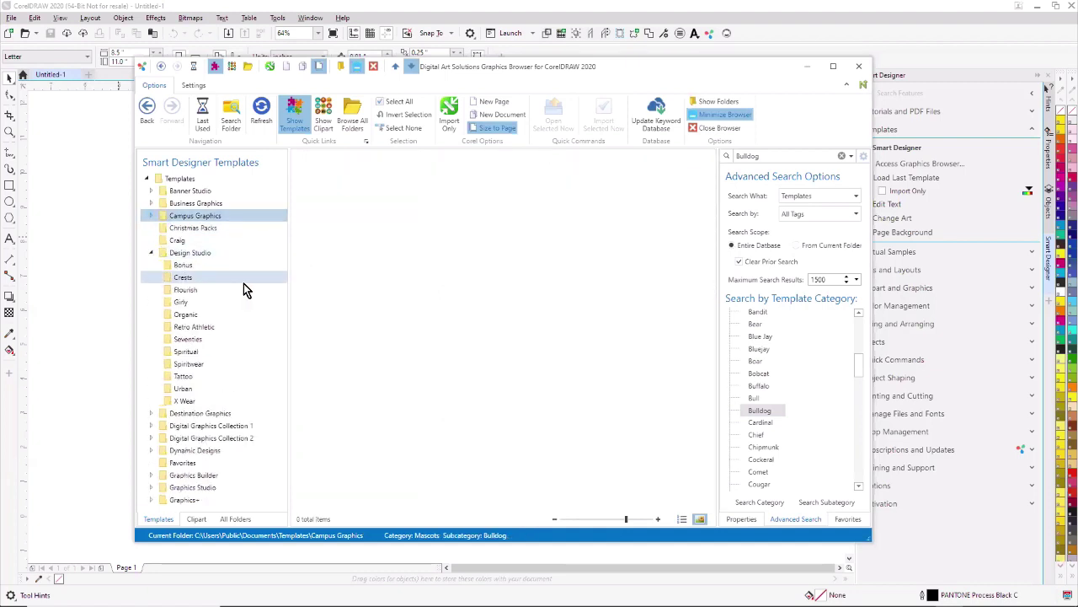
left_click(192, 266)
left_click(187, 289)
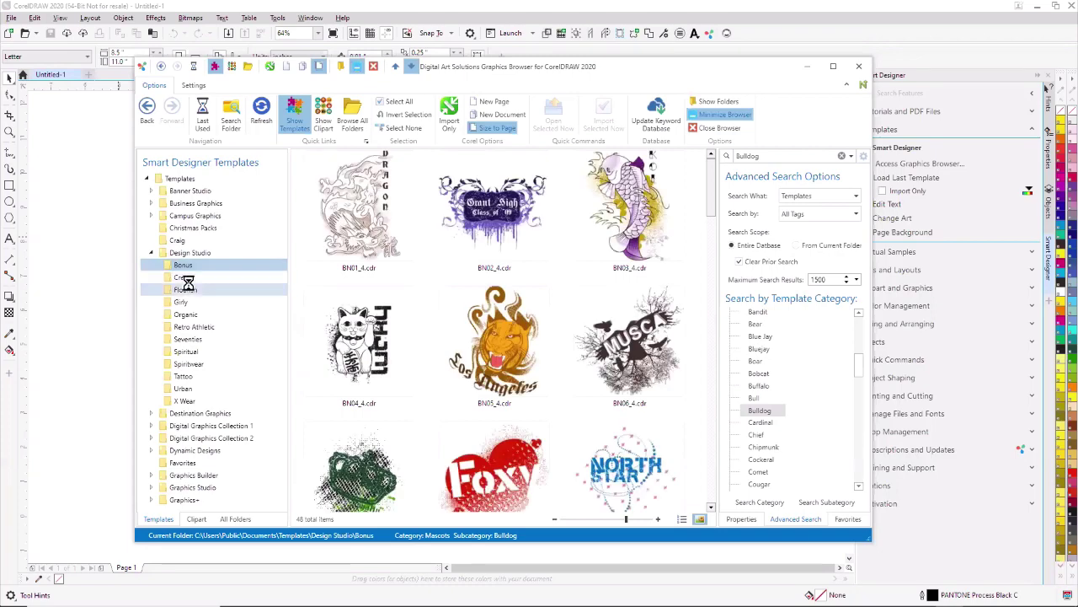
left_click(183, 301)
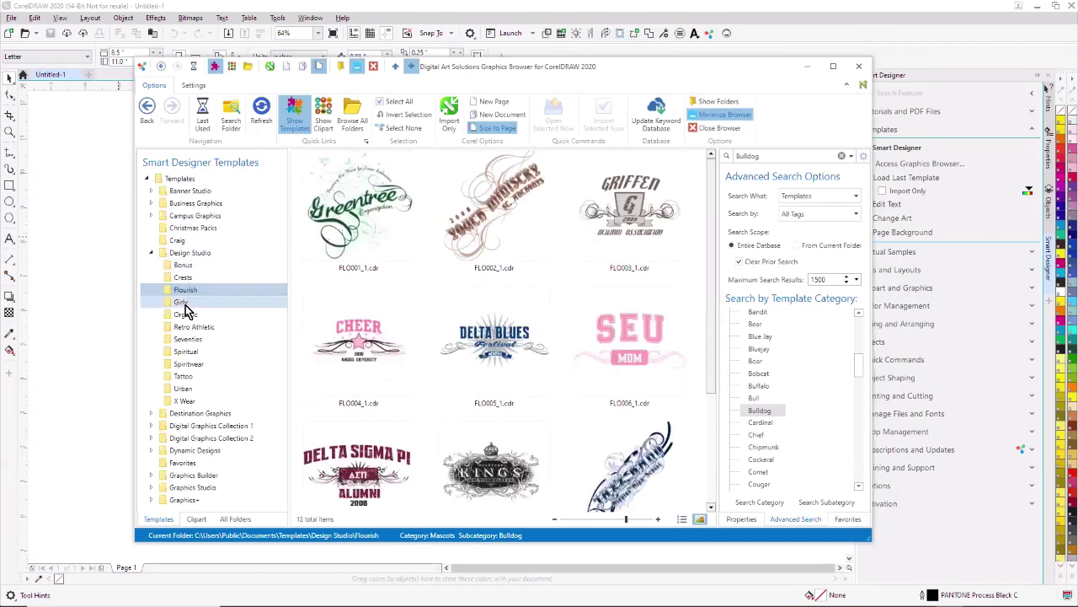
left_click(182, 326)
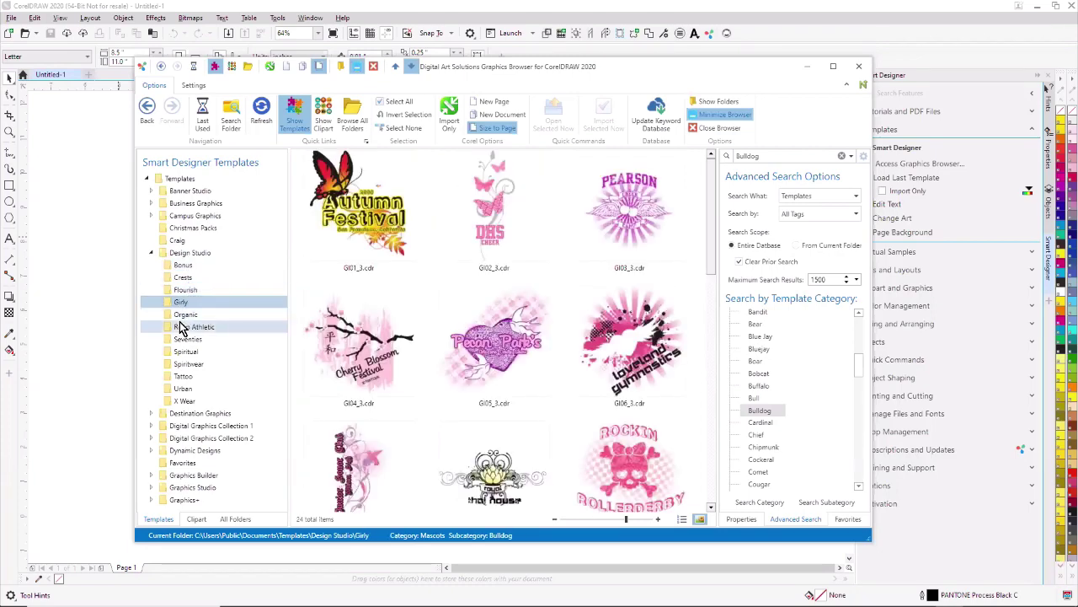
left_click(186, 339)
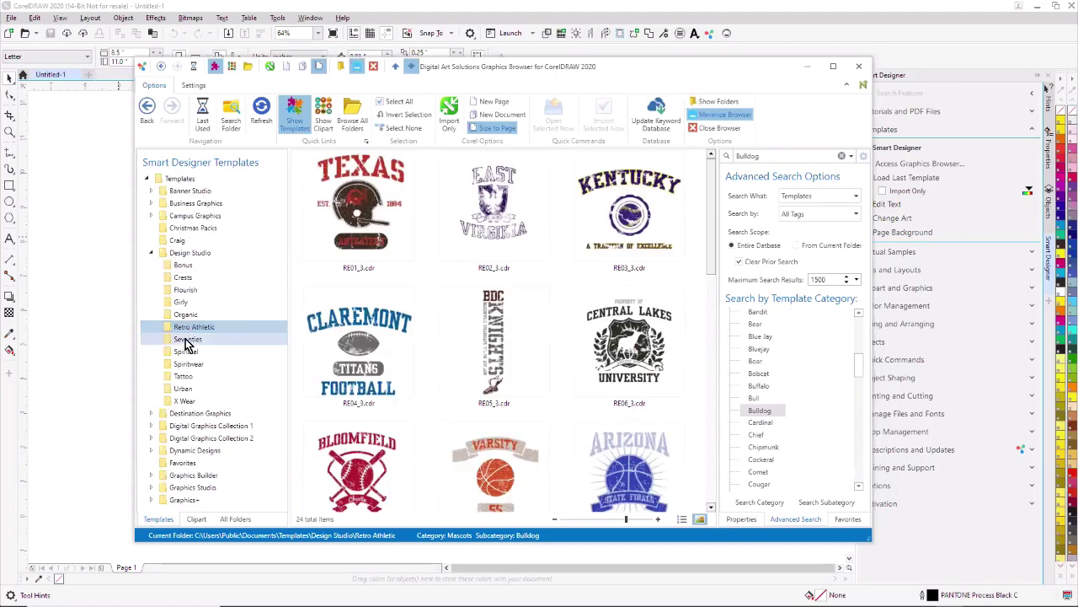
left_click(184, 364)
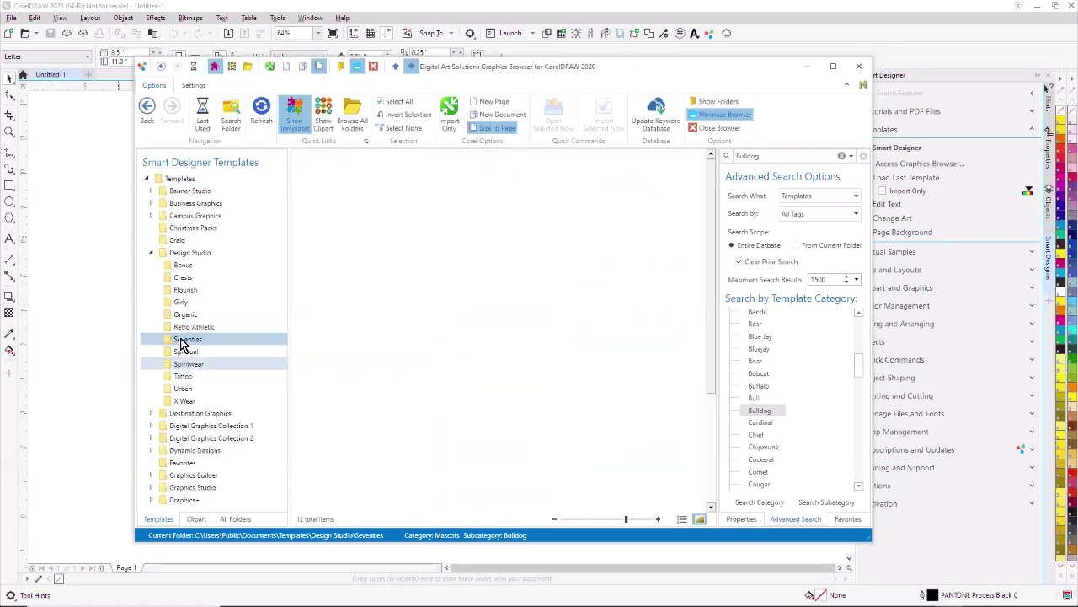
left_click(150, 217)
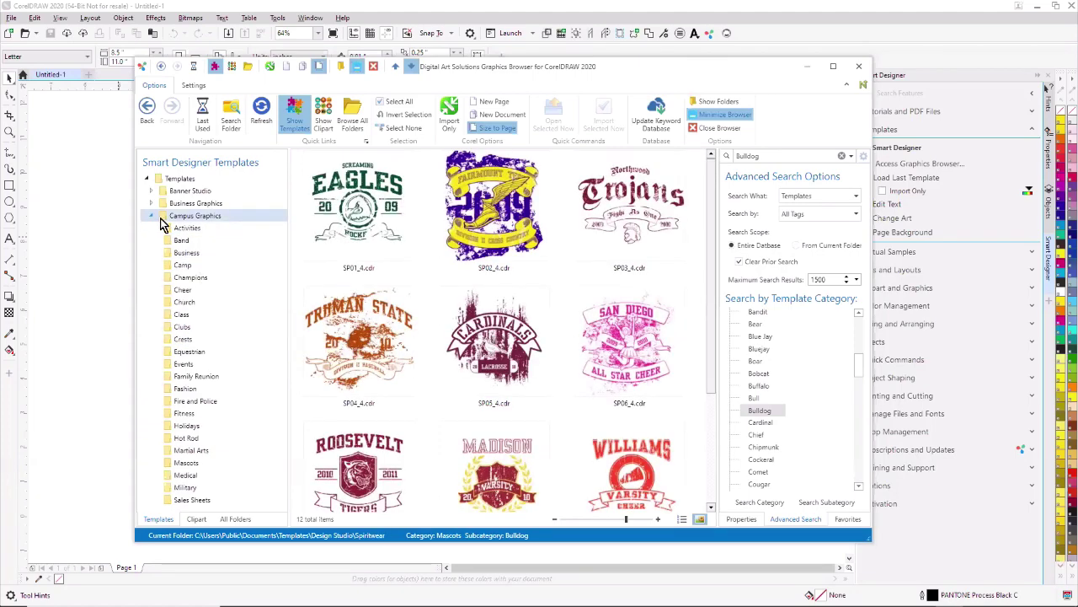
left_click(153, 216)
Step: Expand the Multidecoration Collections folder and view its Football templates
scroll(208, 365, "down", 4)
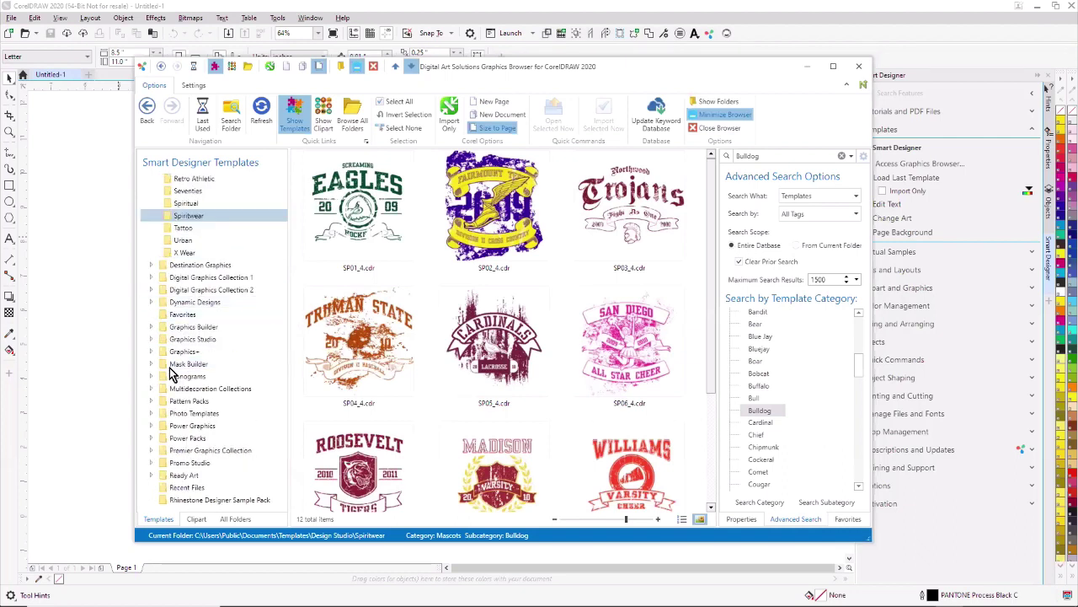
left_click(151, 388)
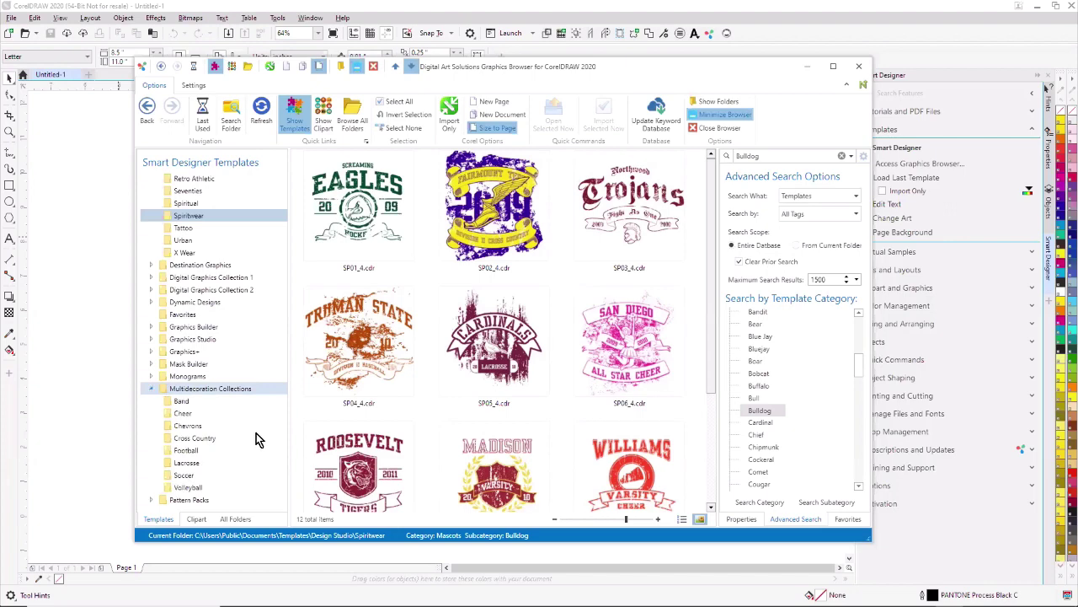
left_click(187, 452)
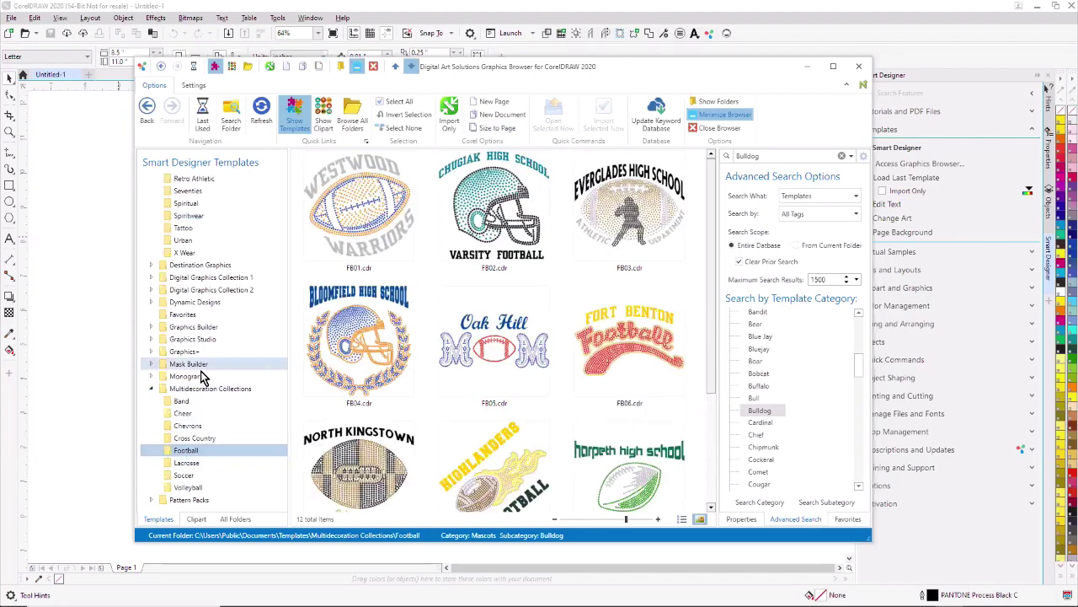
Step: View the Circle Three designs in the Two Color set of the Monograms folder, and collapse Monograms again
left_click(153, 377)
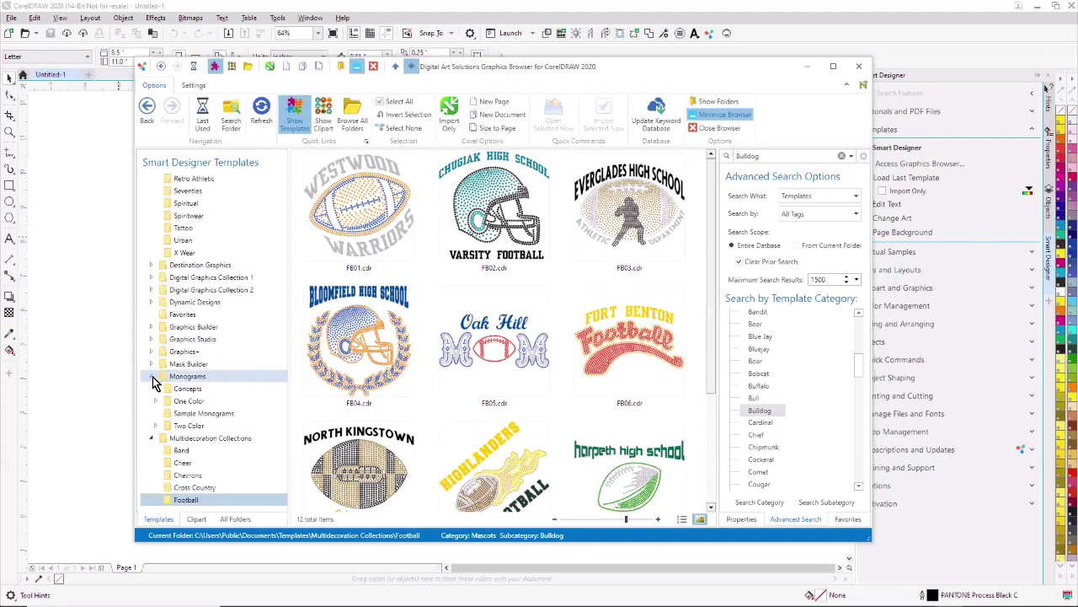
left_click(155, 426)
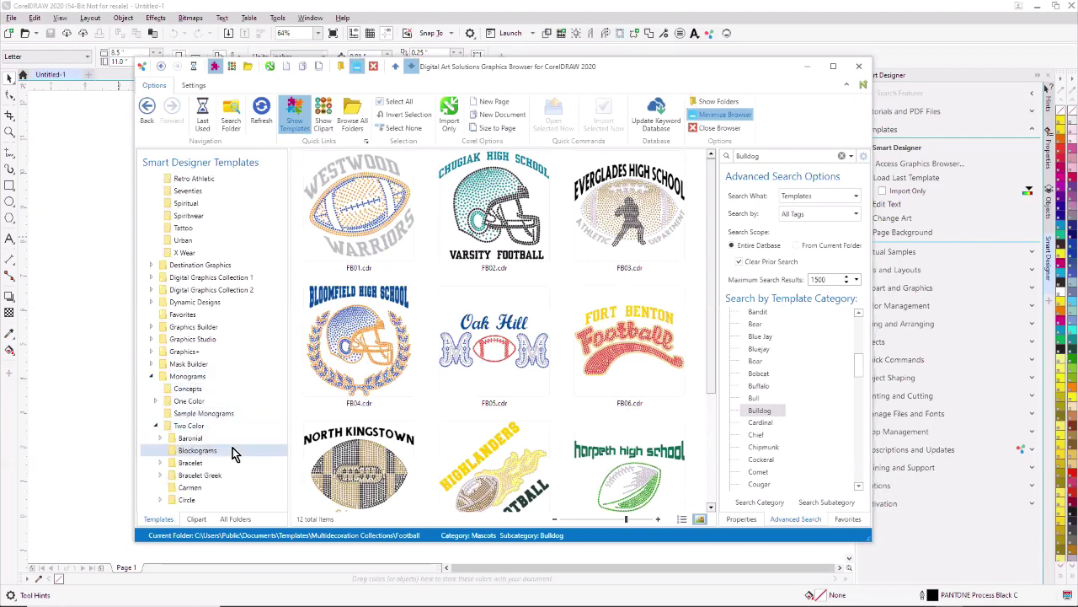
left_click(160, 500)
scroll(230, 500, "down", 2)
left_click(206, 411)
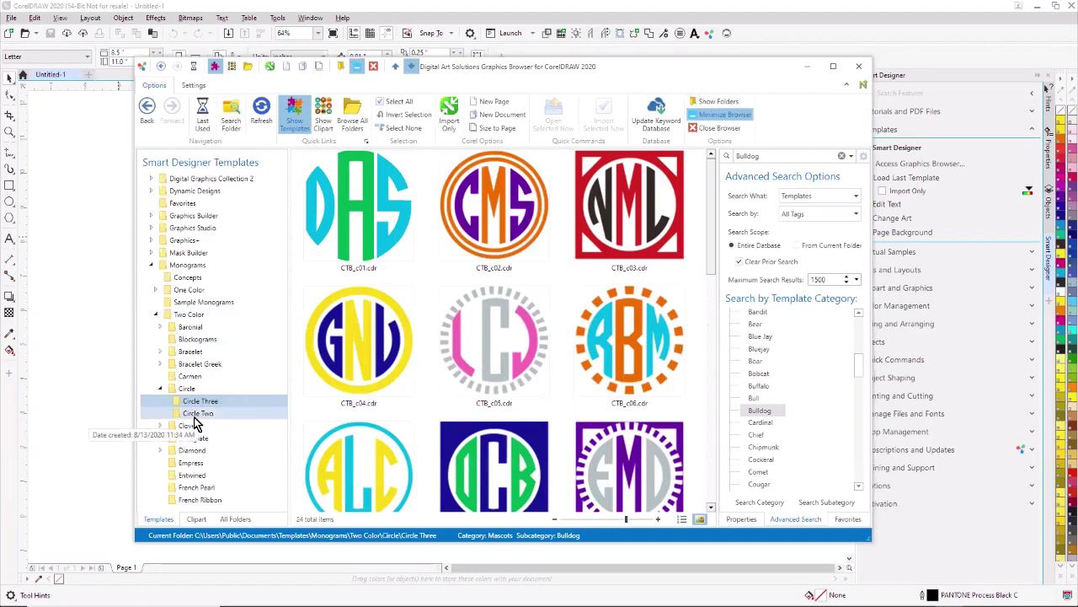
left_click(155, 314)
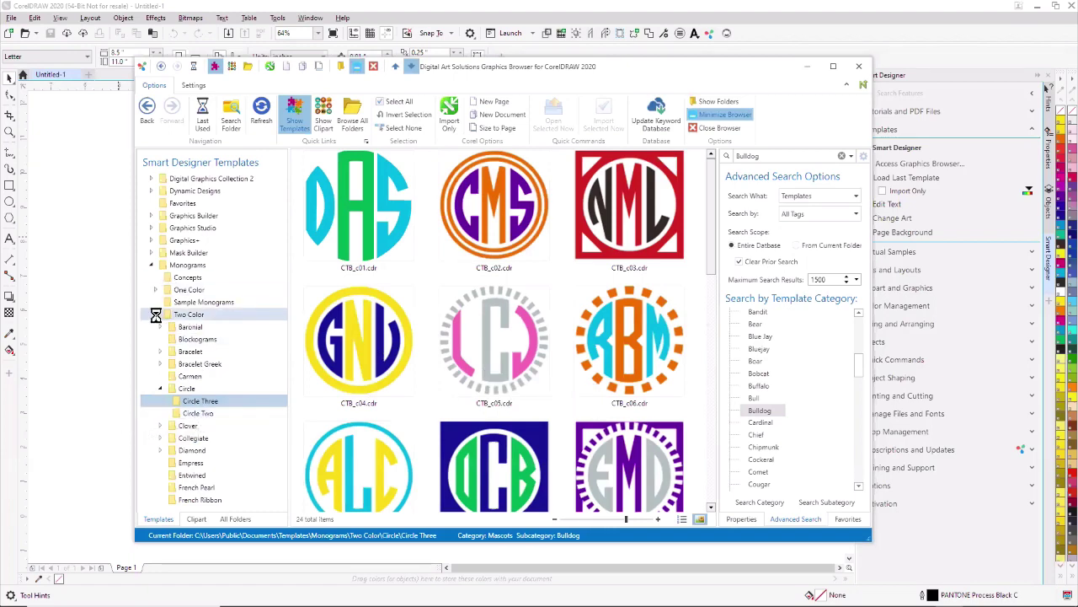
left_click(151, 268)
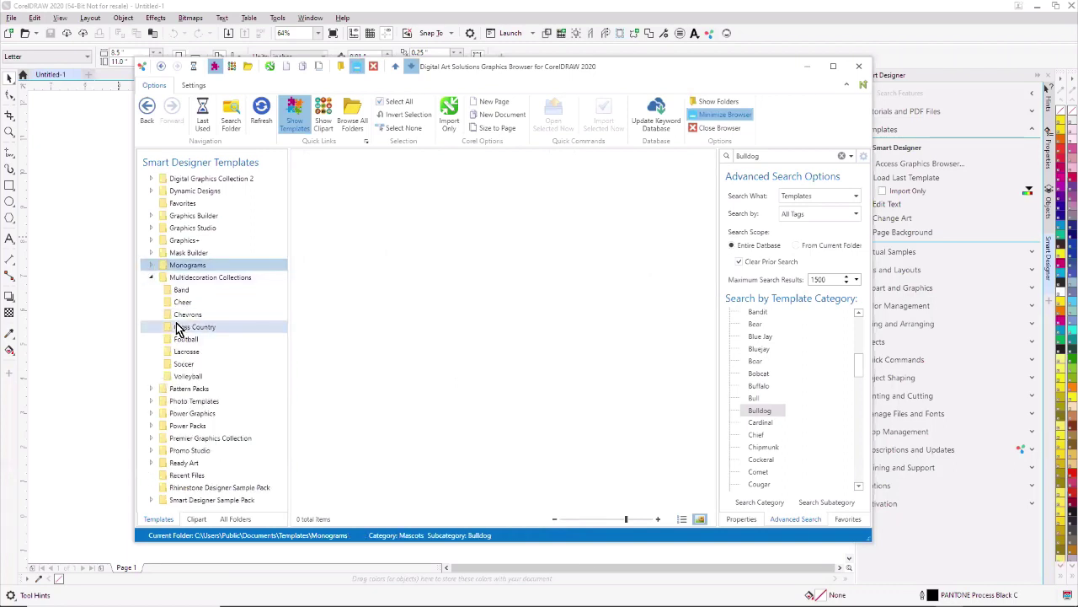
Step: Expand Graphics+ 08 in the Graphics+ folder and look through its Healthcare Workers templates
left_click(153, 242)
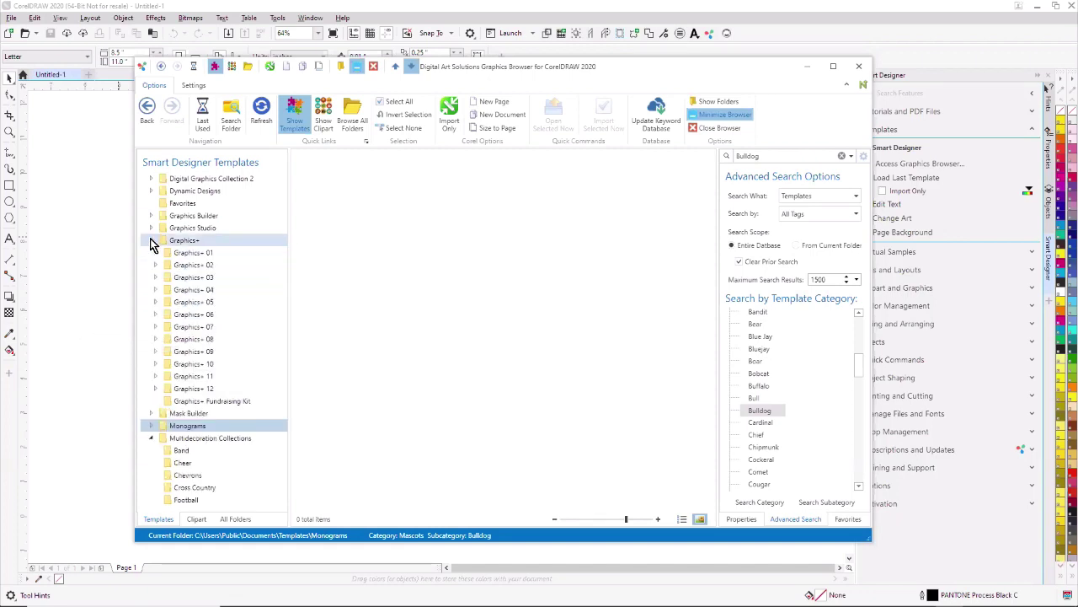
left_click(155, 339)
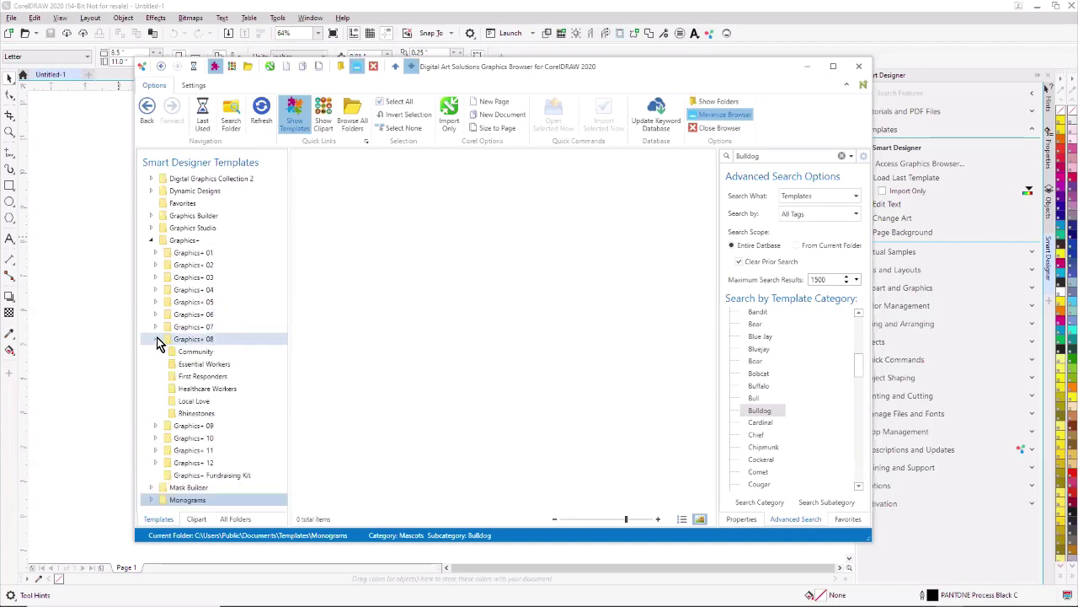
left_click(207, 388)
scroll(542, 397, "down", 2)
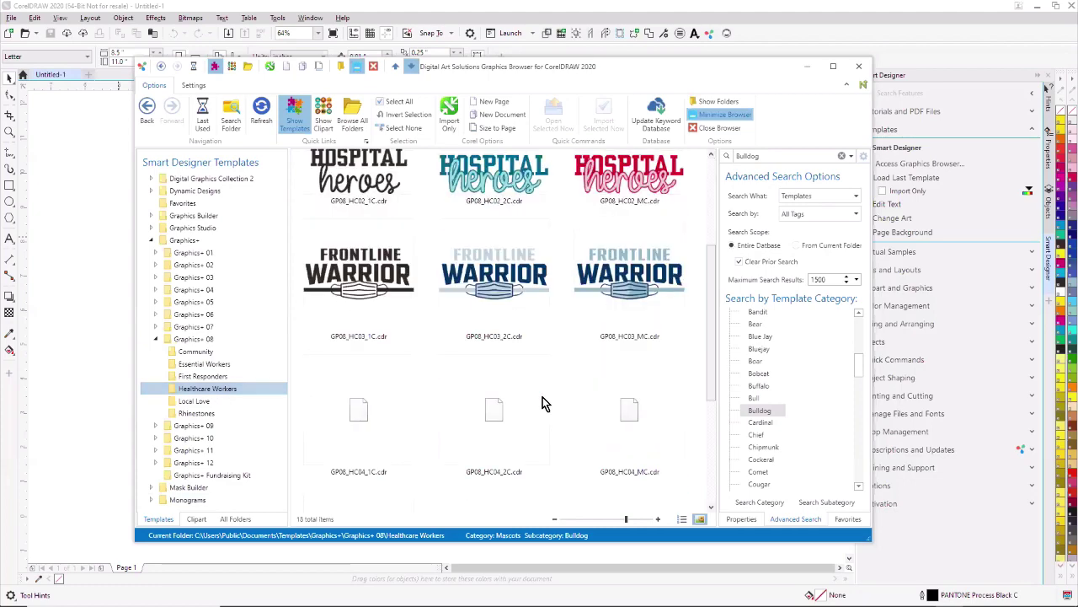
scroll(542, 396, "down", 3)
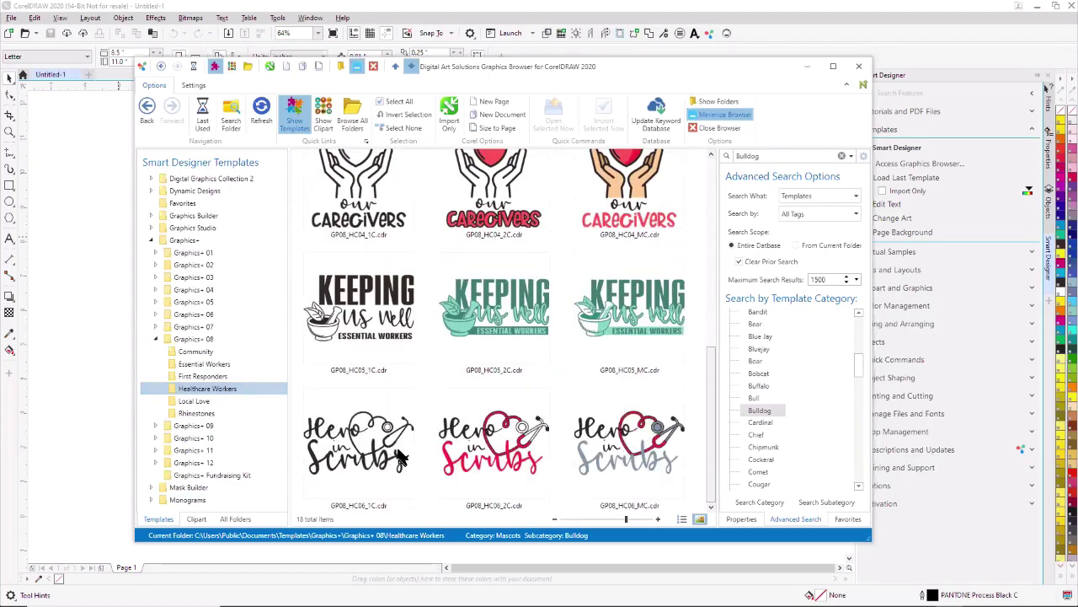
mouse_move(401, 458)
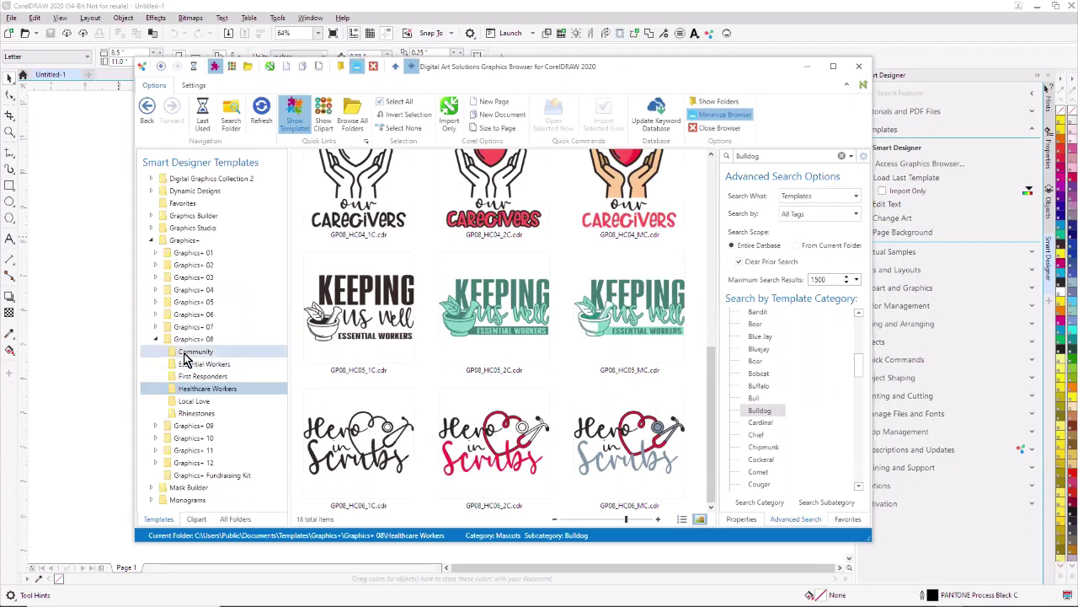
Step: Browse the Graphics Builder 01 templates and load the Washington Wildcats design GB01_Template05_B.cdr onto the page
left_click(150, 228)
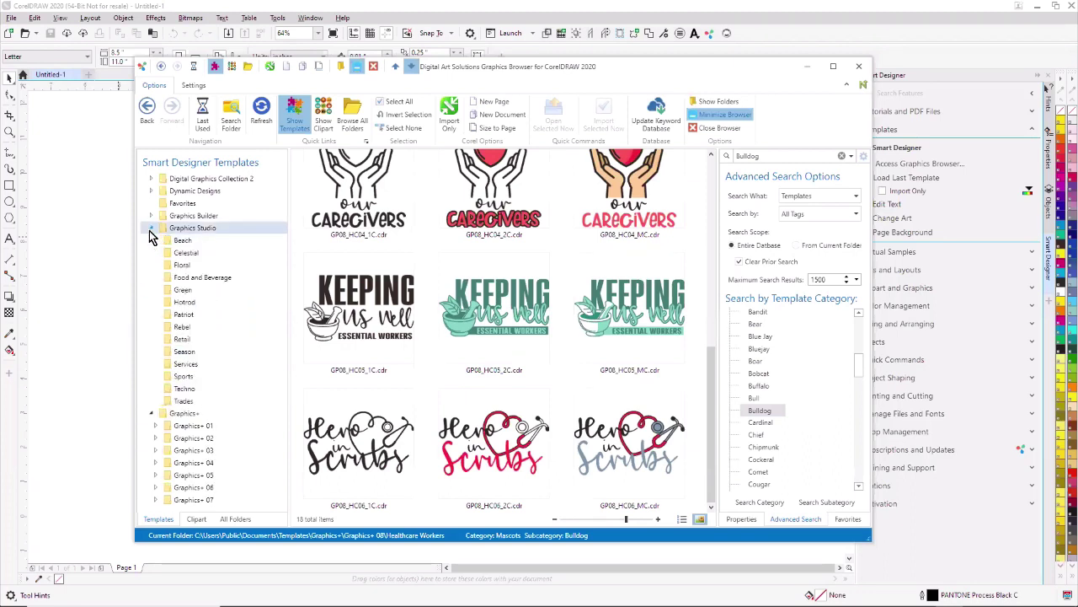
left_click(151, 216)
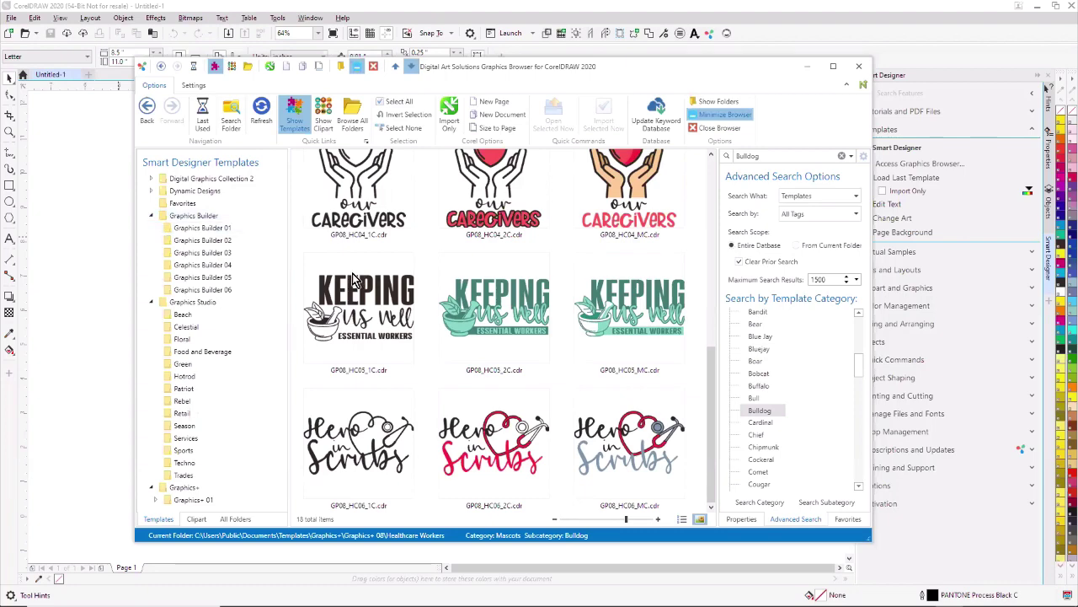
left_click(213, 243)
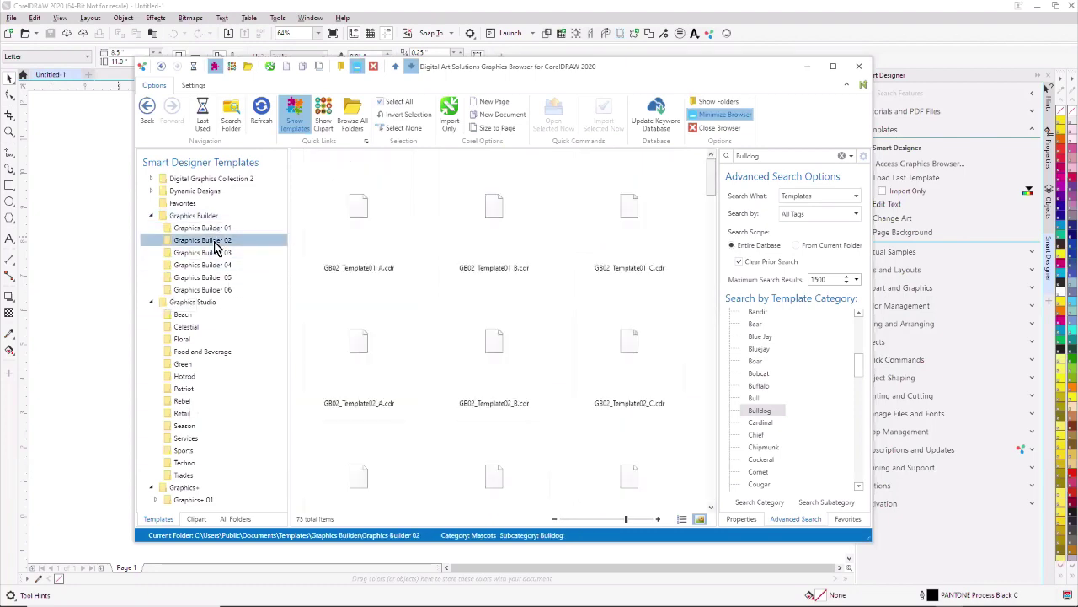
left_click(210, 228)
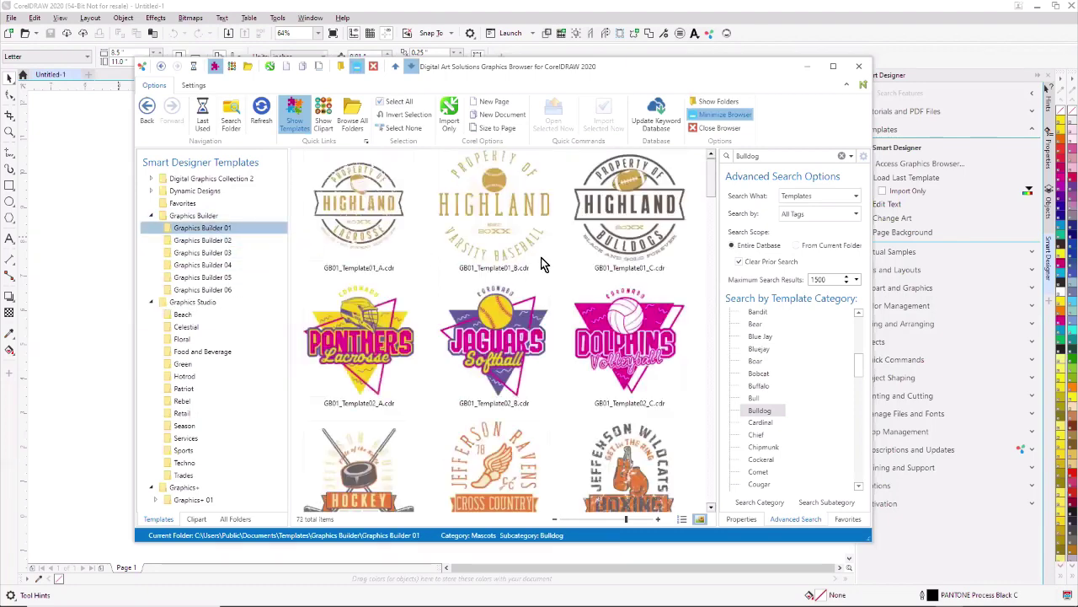
left_click_drag(712, 193, 708, 236)
scroll(505, 287, "up", 1)
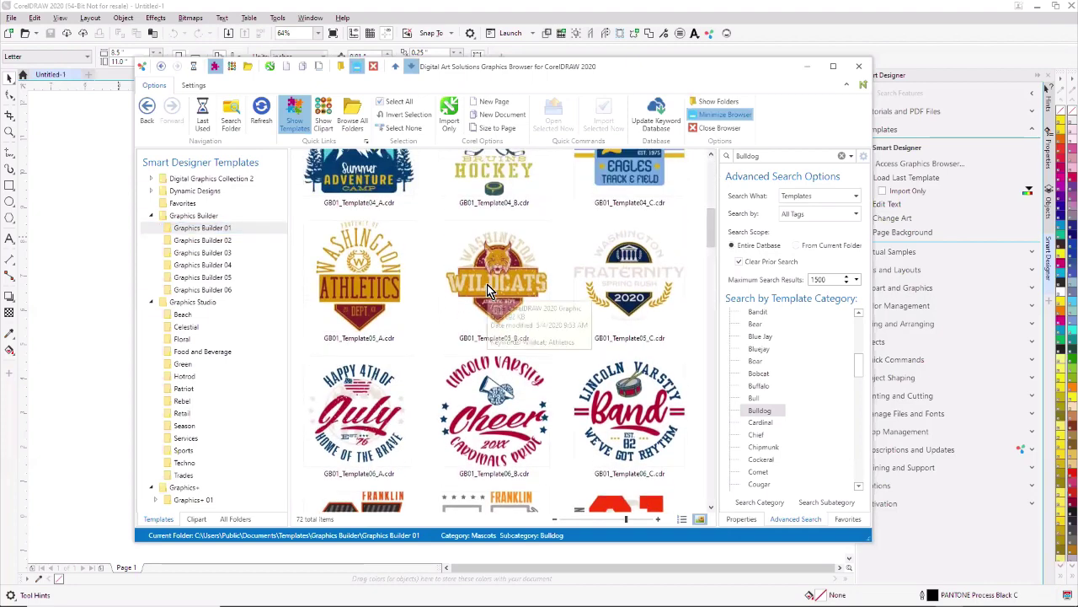
double_click(490, 290)
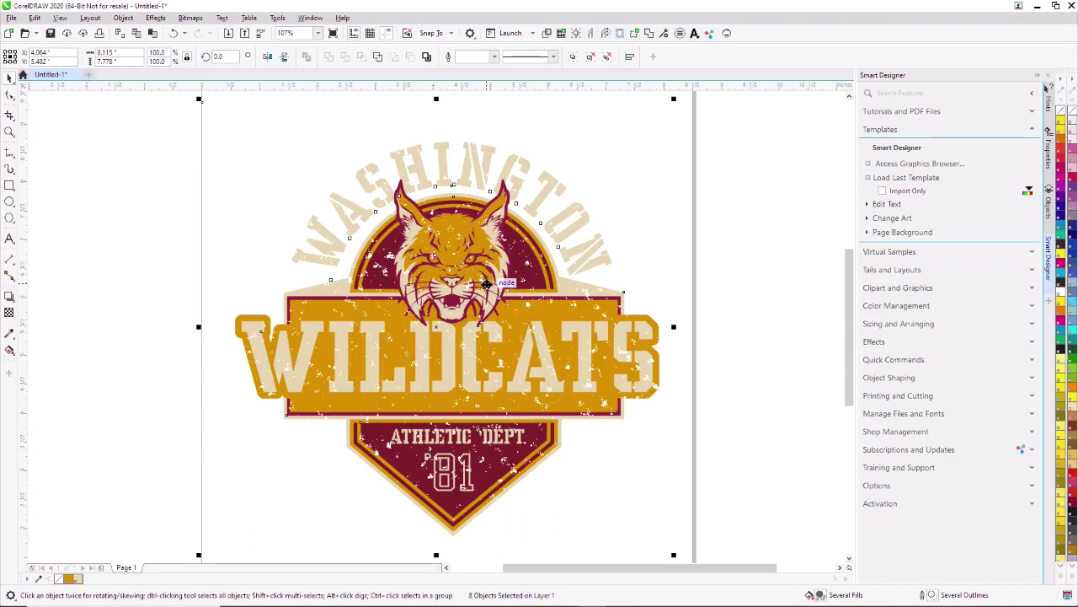
left_click(161, 188)
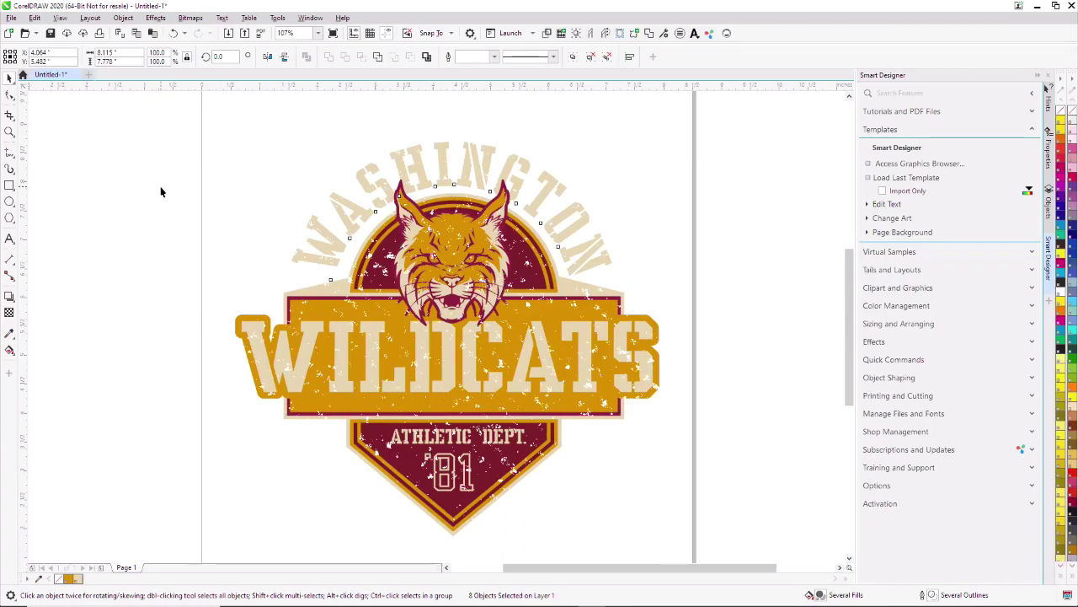
Step: Delete the distressed bitmap overlay from the logo and replace the WILDCATS text with COUGARS
left_click(462, 355)
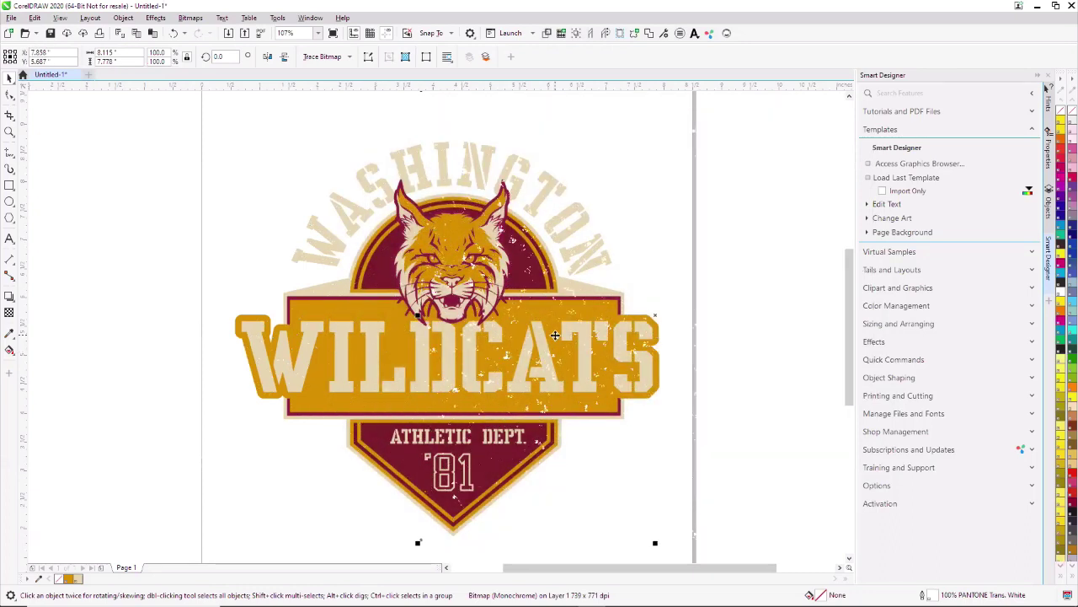
key("Delete")
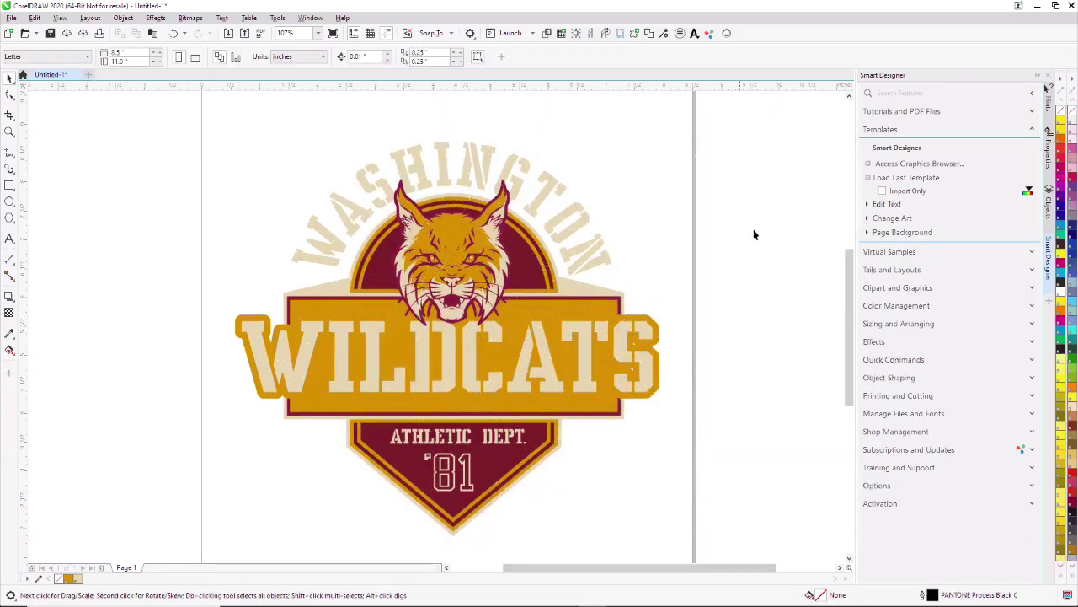
left_click(868, 209)
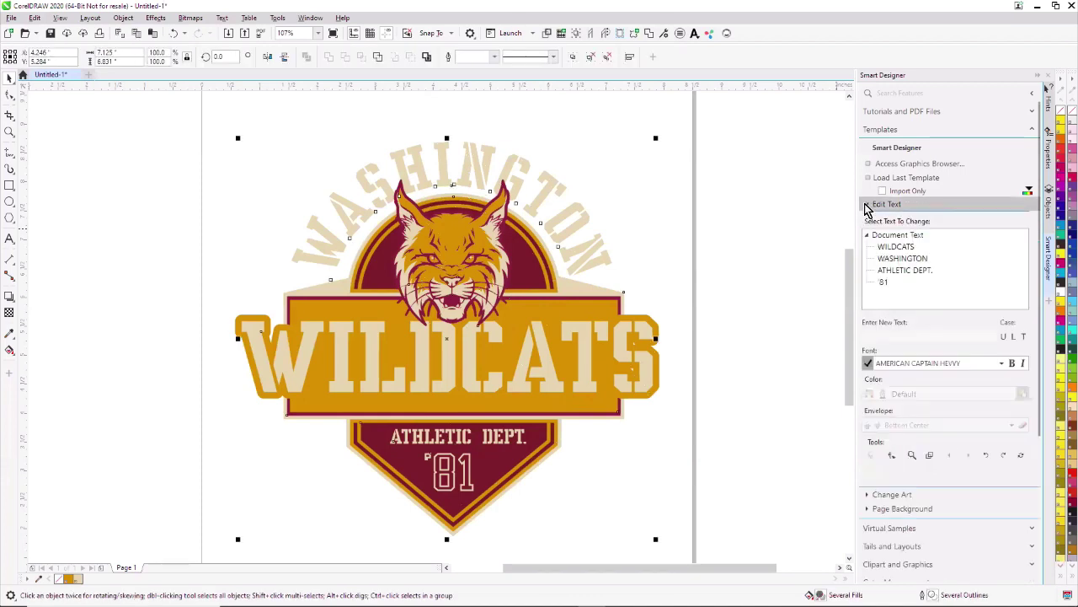
left_click(897, 248)
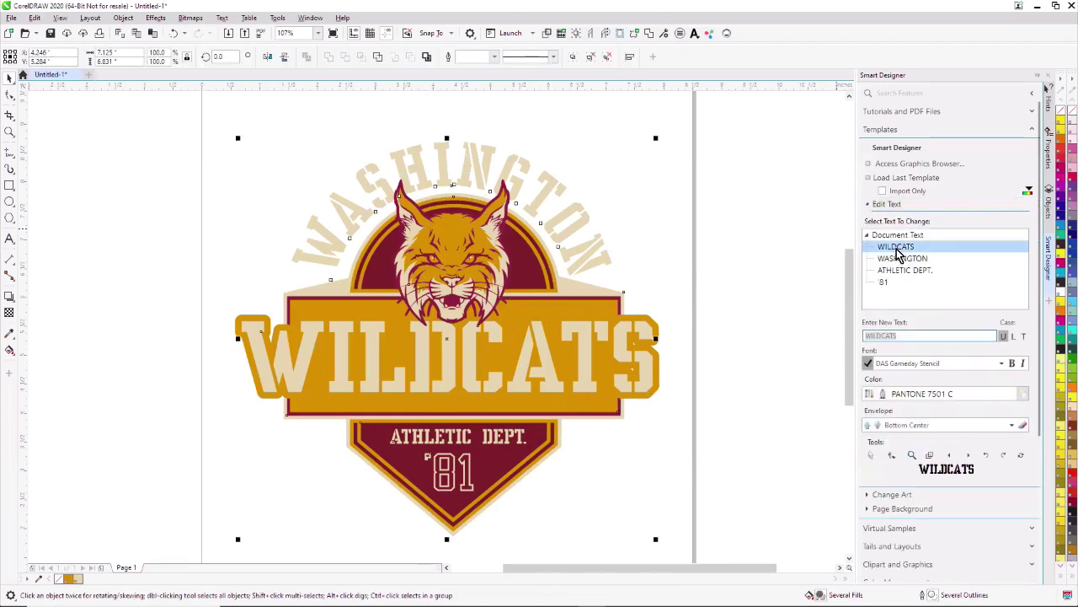
type("COUGA")
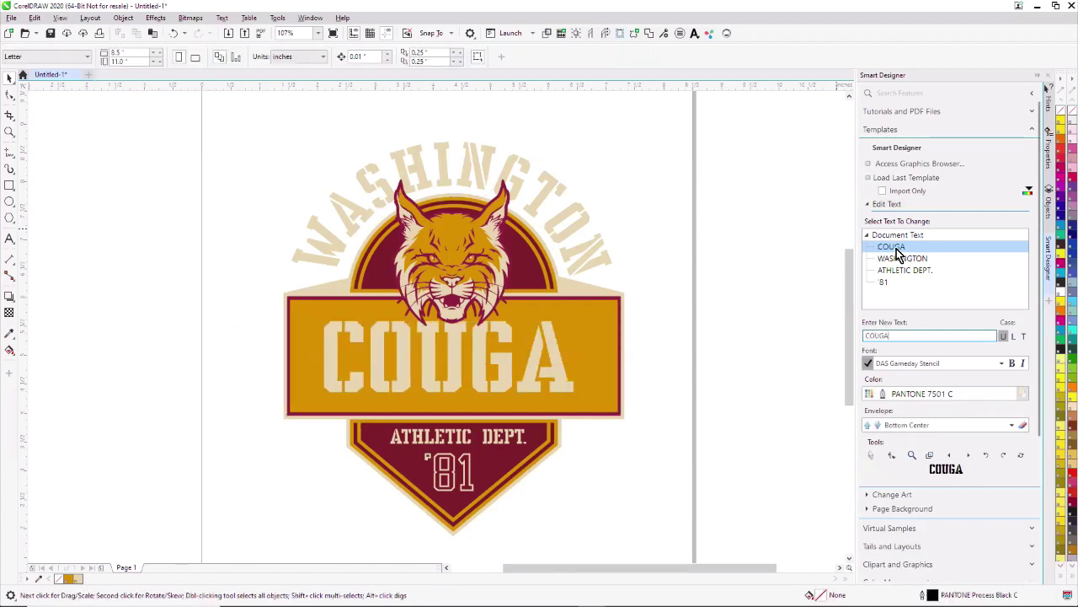
type("RS")
Step: Replace the remaining template text: WASHINGTON with CENTRAL, ATHLETIC DEPT. with seniors, and the year with '21
left_click(901, 258)
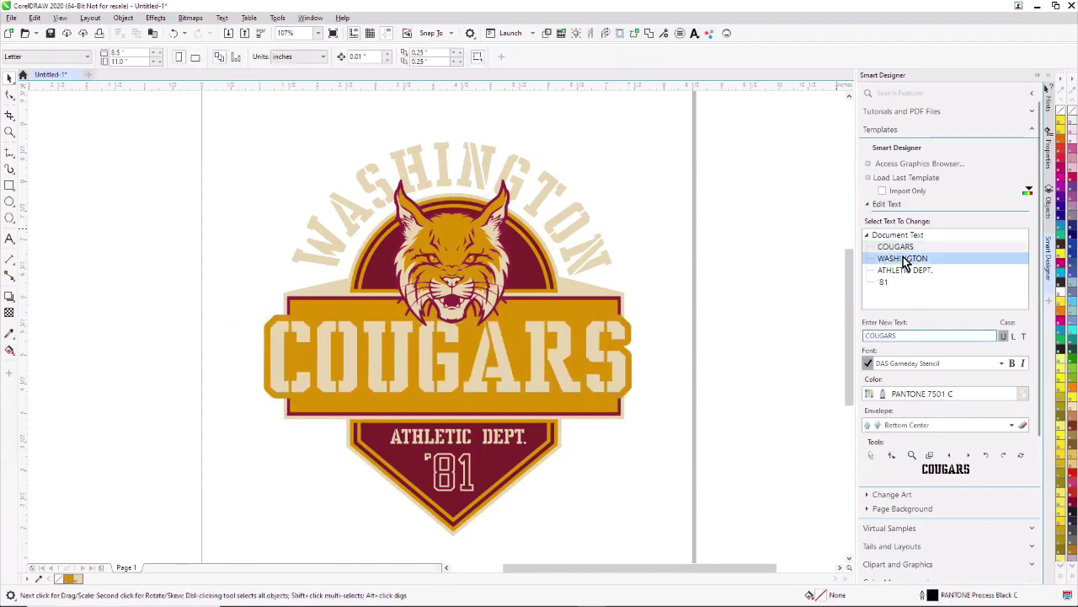
type("CENTRAL")
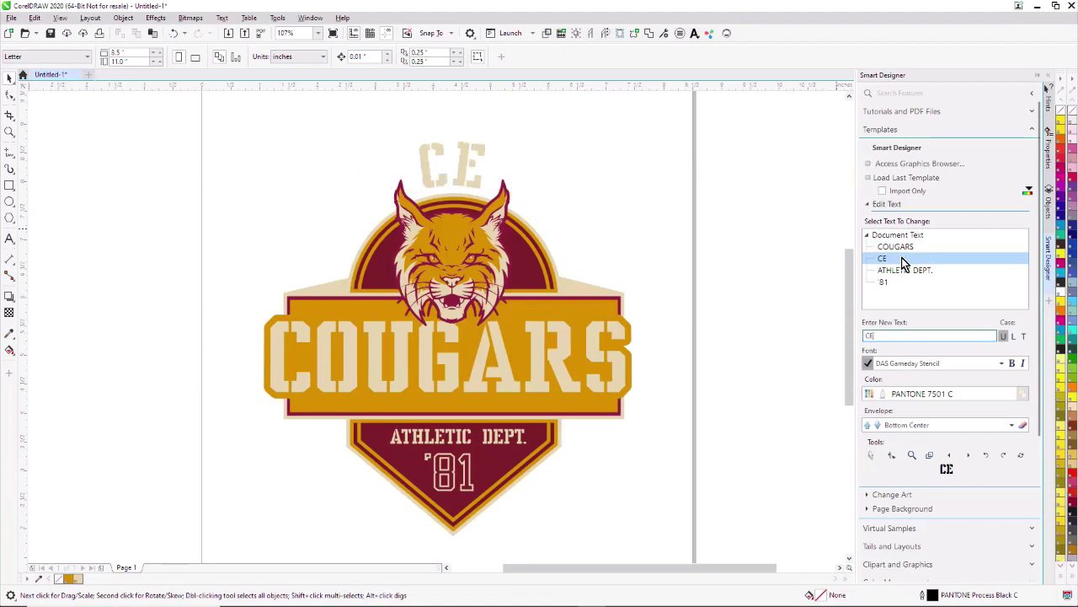
left_click(905, 270)
type("Seniors")
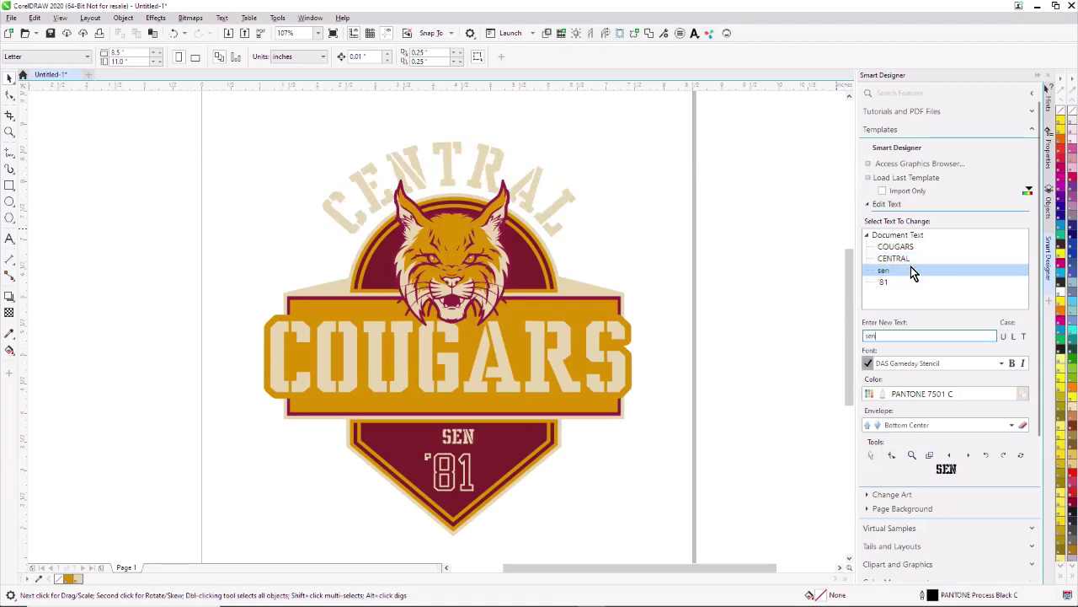
left_click(884, 287)
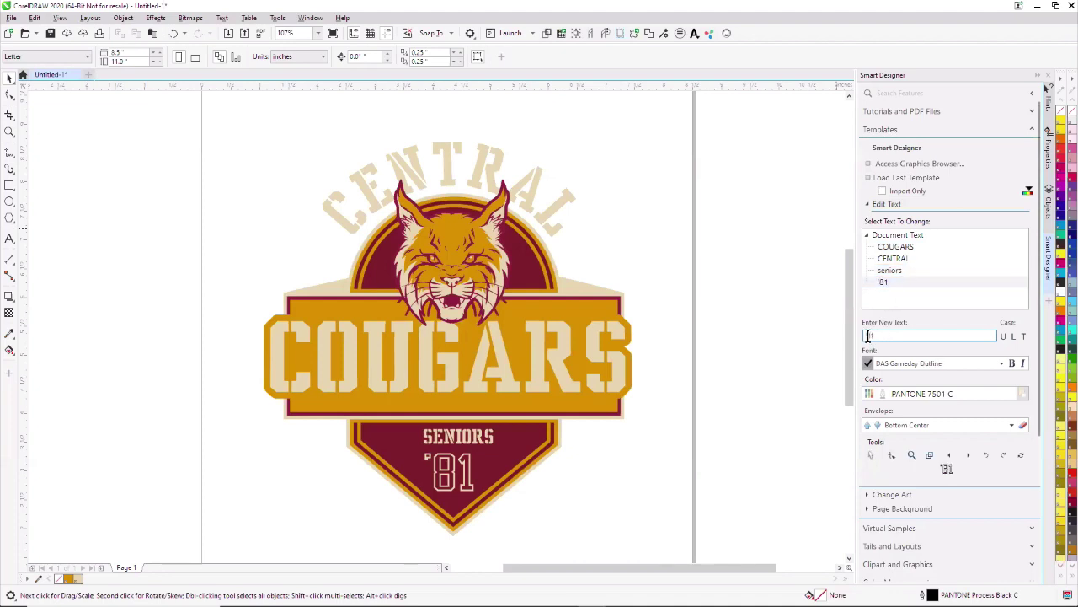
type("'21")
Step: Enlarge the SENIORS text to about 1.57 inches wide, centred above the '21 in the logo's lower point
left_click(471, 442)
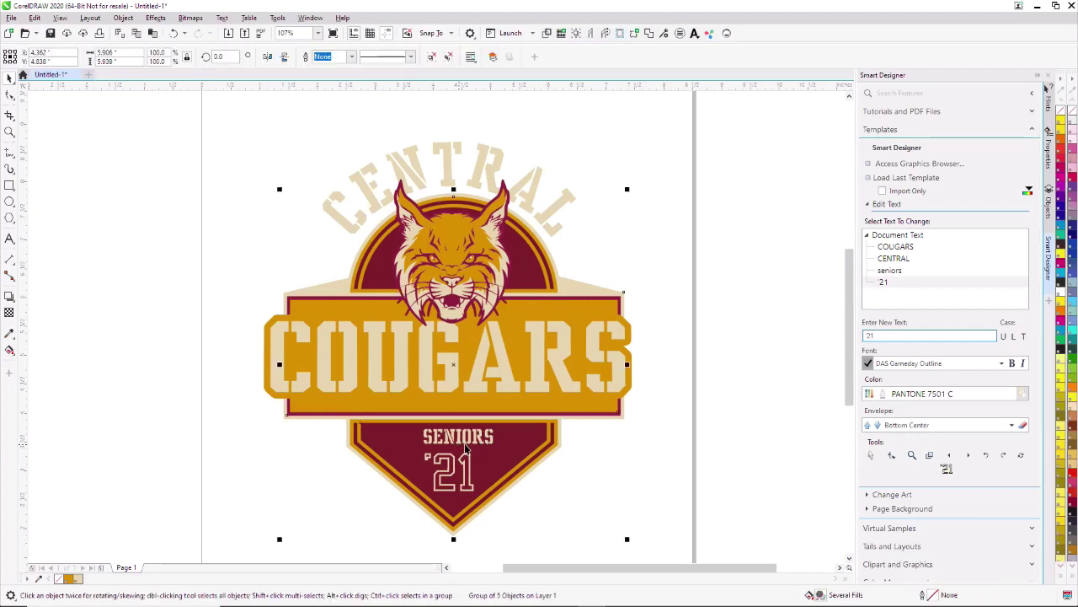
left_click(638, 426)
left_click(427, 442, "ctrl")
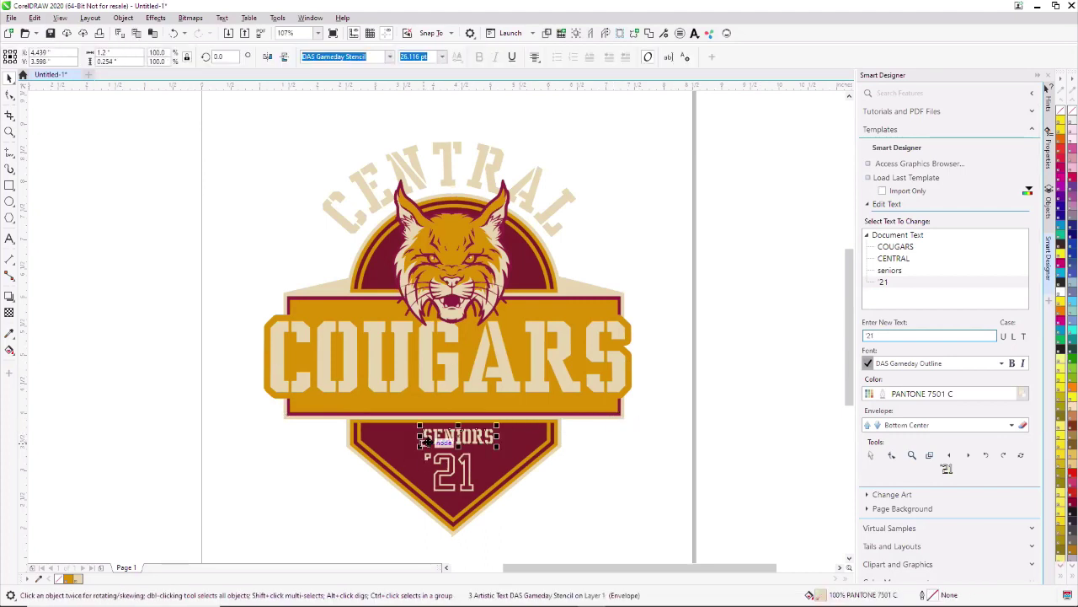
mouse_move(405, 449)
left_mouse_down()
mouse_move(455, 450)
mouse_move(408, 446)
left_mouse_up()
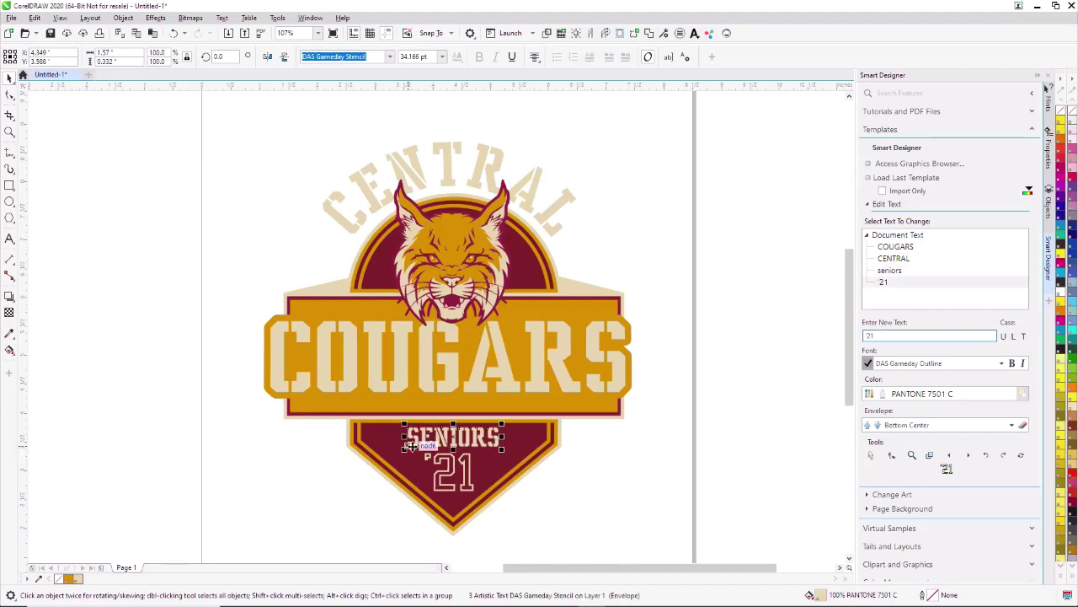
left_click(751, 268)
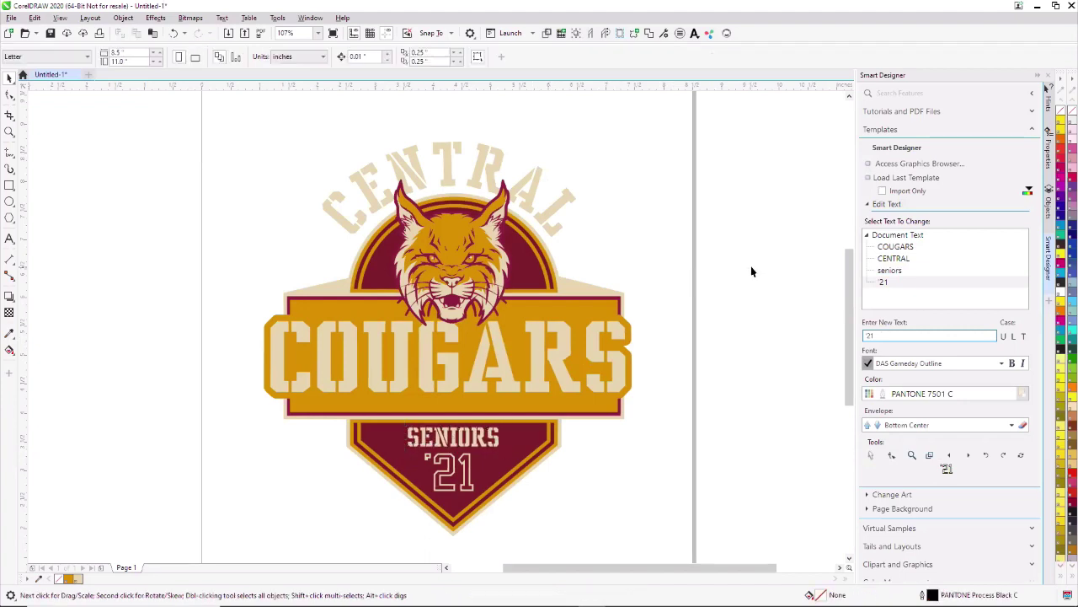
Step: Change the font of the COUGARS text to DAS Gameday using the Smart Designer text editing options
left_click(898, 246)
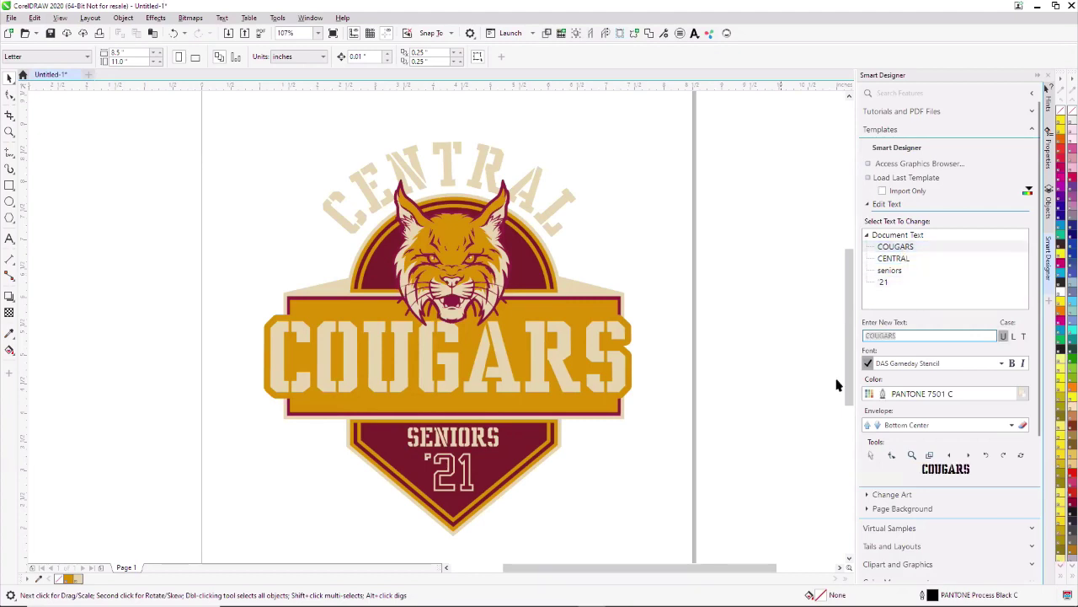
left_click(1006, 363)
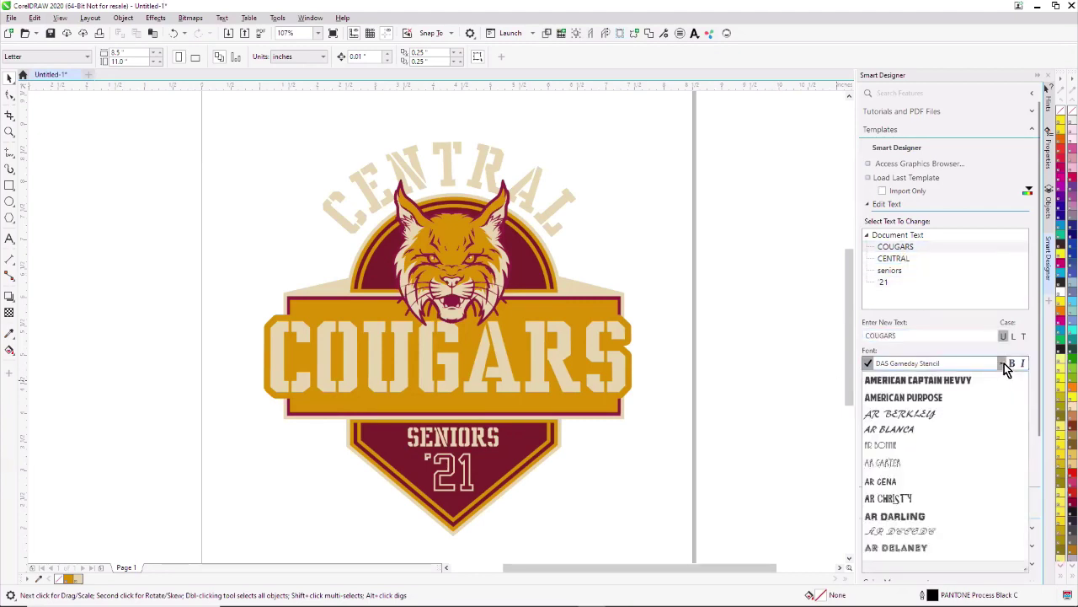
type("DAS Albot")
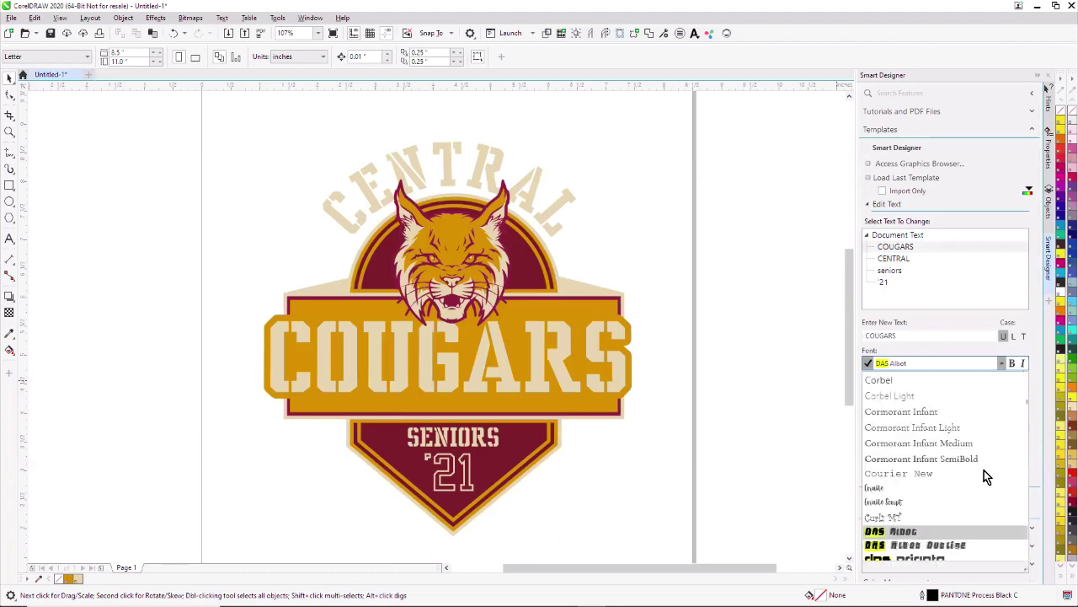
scroll(952, 497, "down", 3)
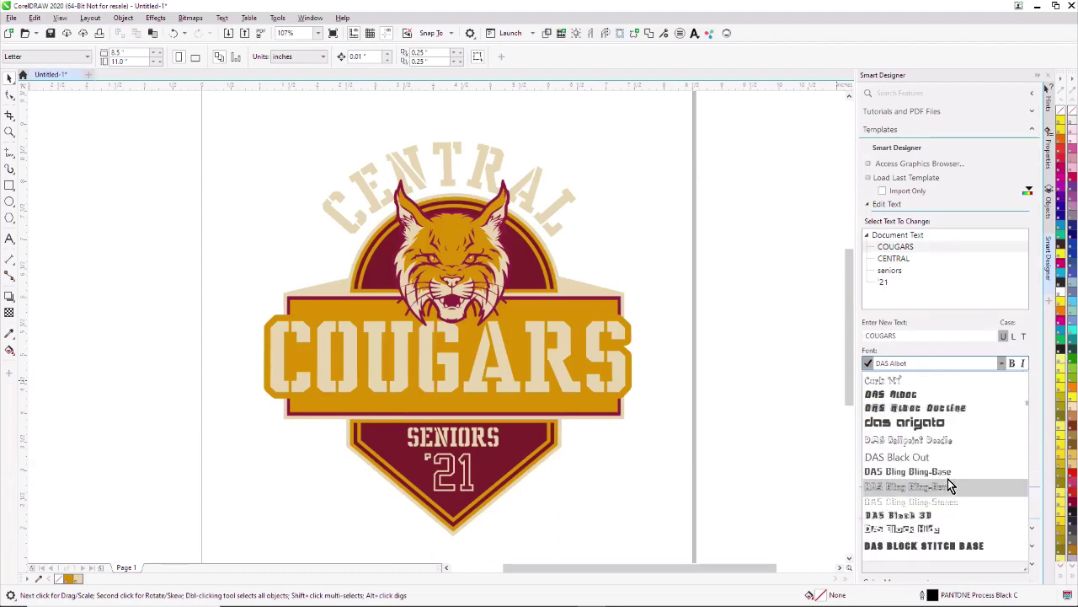
scroll(948, 486, "down", 2)
scroll(948, 485, "down", 2)
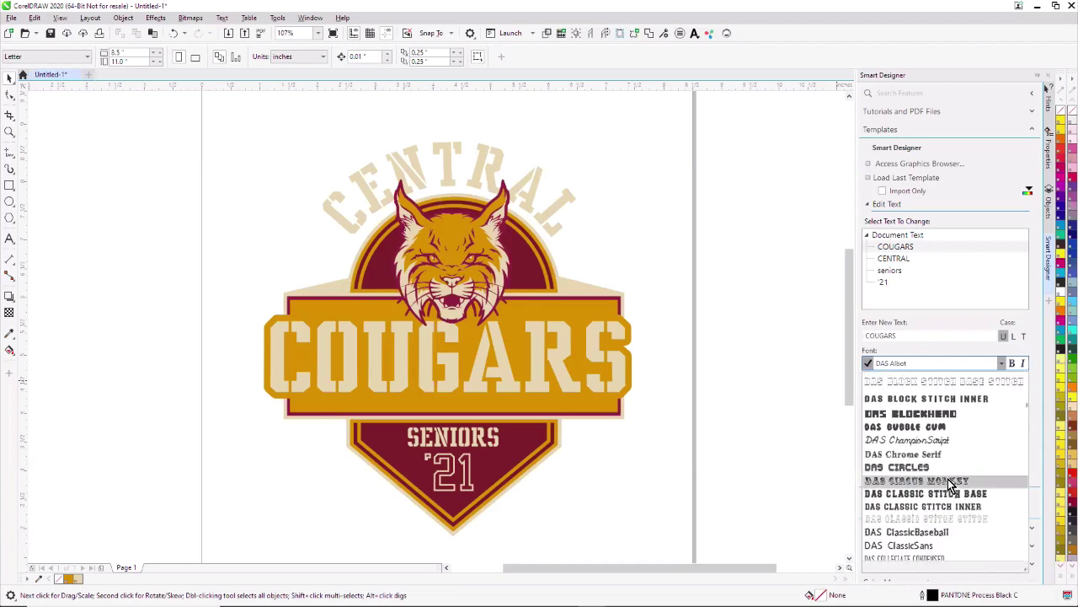
scroll(953, 486, "down", 2)
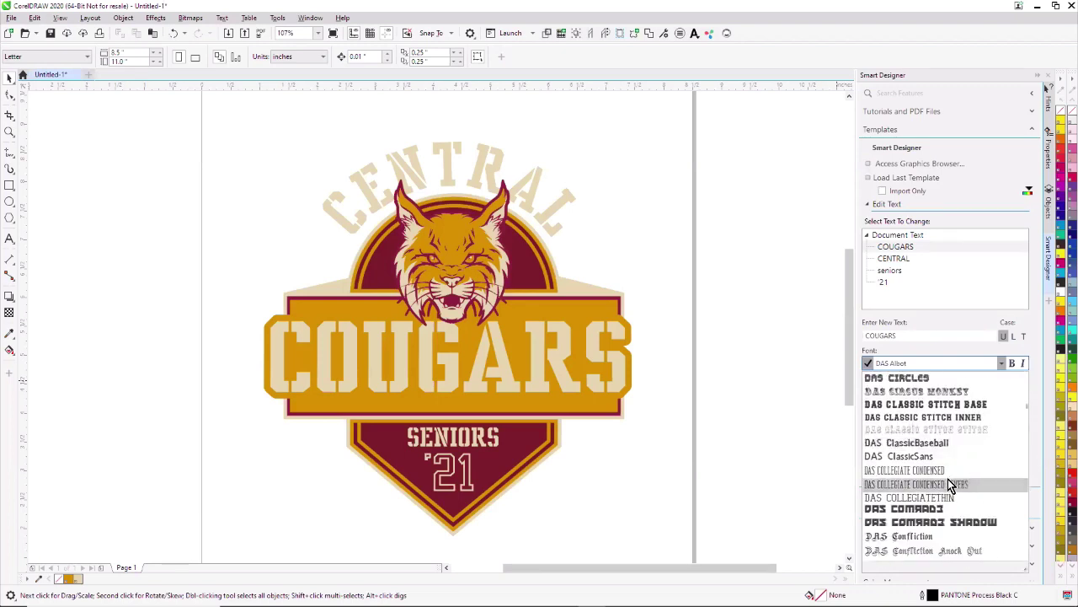
scroll(950, 489, "down", 2)
scroll(947, 493, "down", 4)
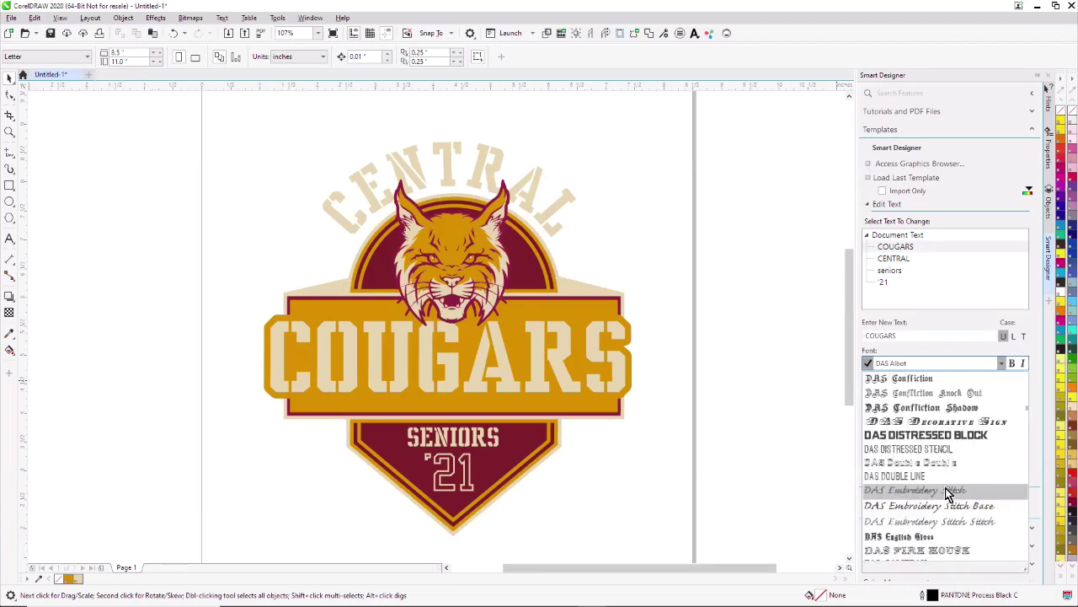
left_click(912, 479)
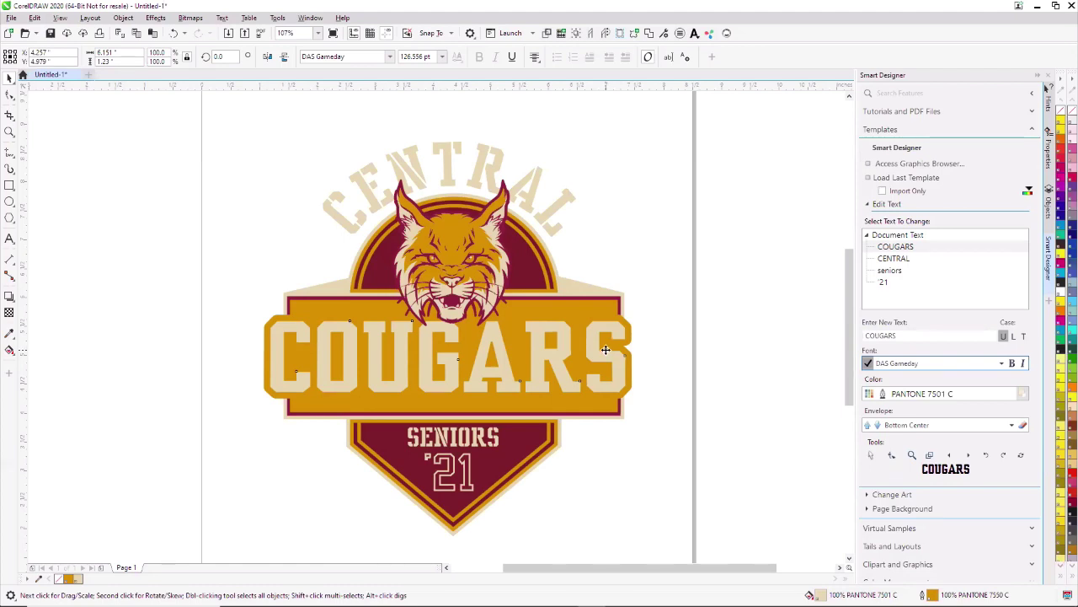
Step: Select the wildcat head group as the art to change, show its preview, and open the Clipart Browser for a replacement
left_click(869, 206)
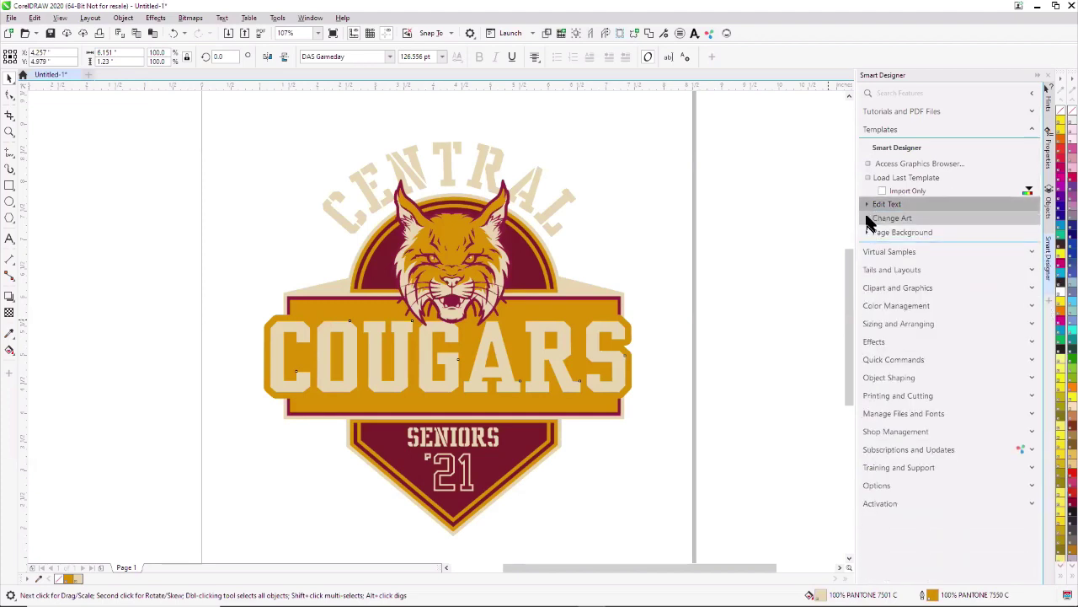
left_click(868, 217)
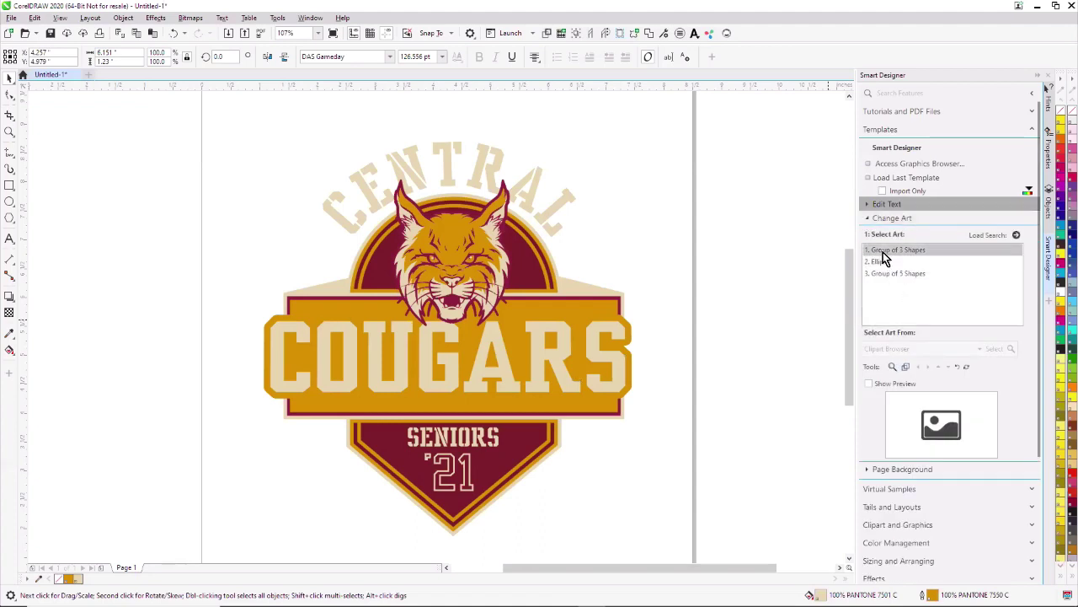
left_click(883, 251)
left_click(869, 384)
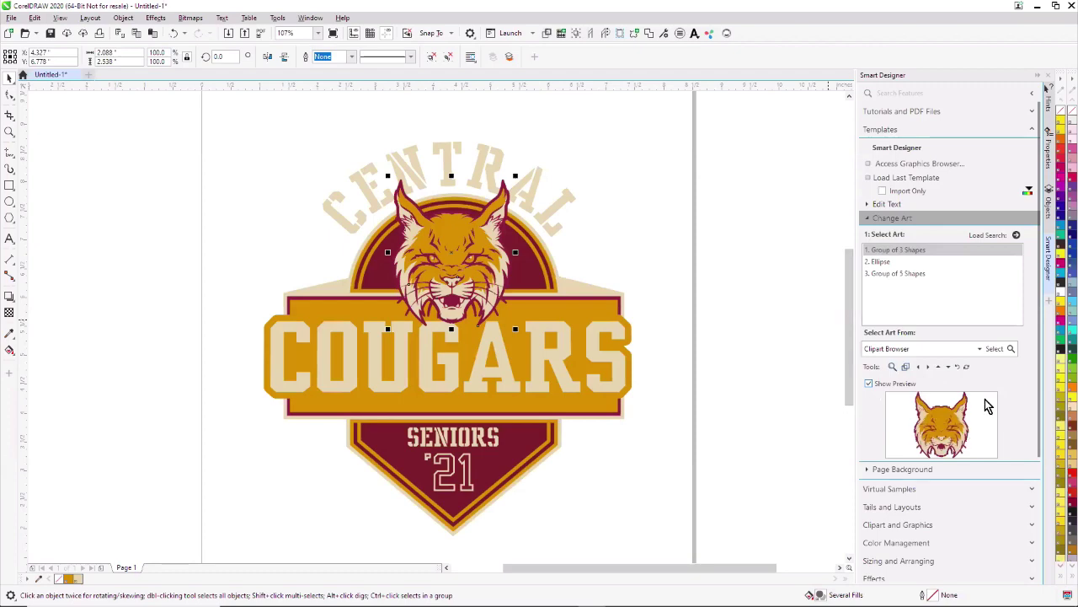
left_click(995, 349)
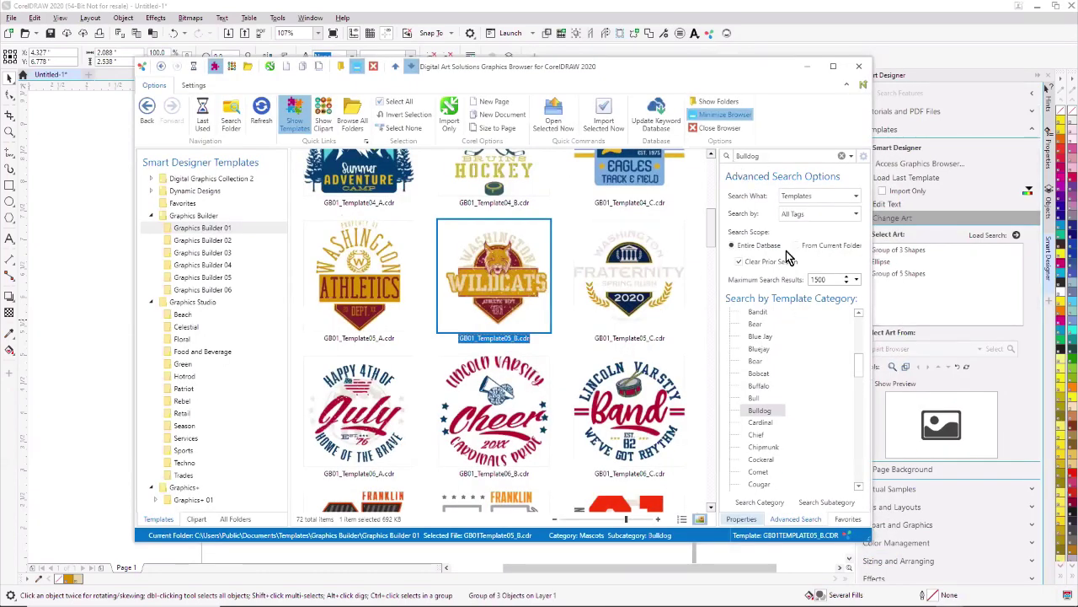
Step: Set the Graphics Browser to search clipart and search the entire database for cougar
left_click(851, 202)
left_click(794, 212)
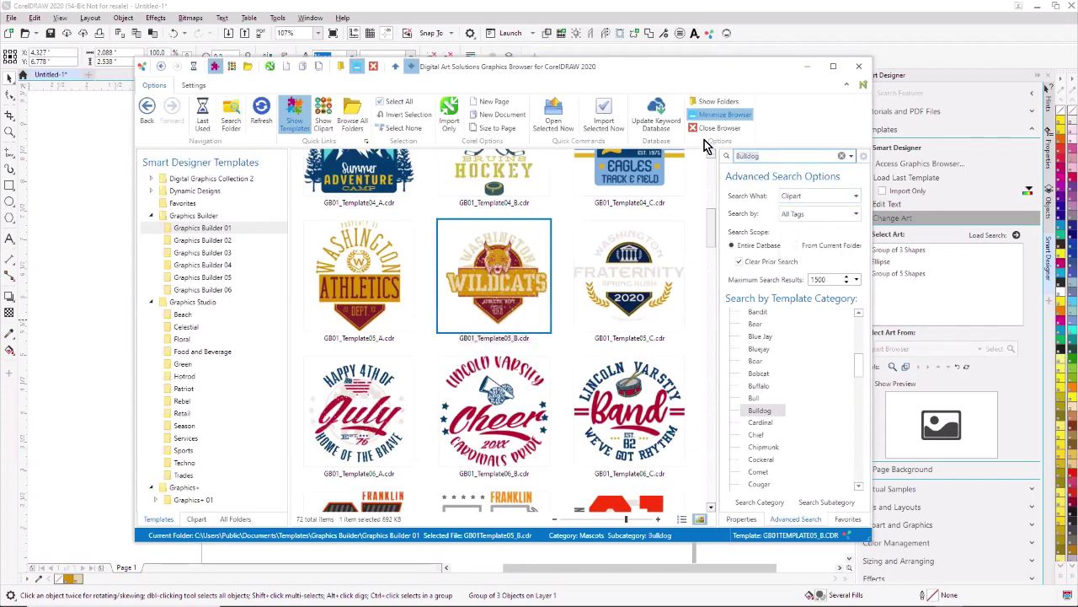
type("cougar")
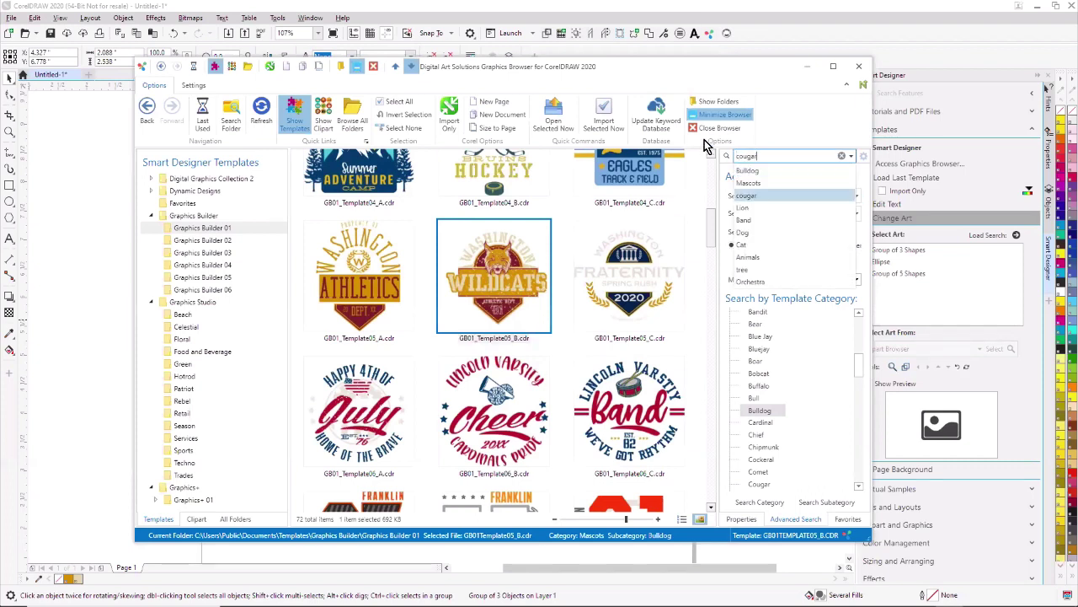
key("Return")
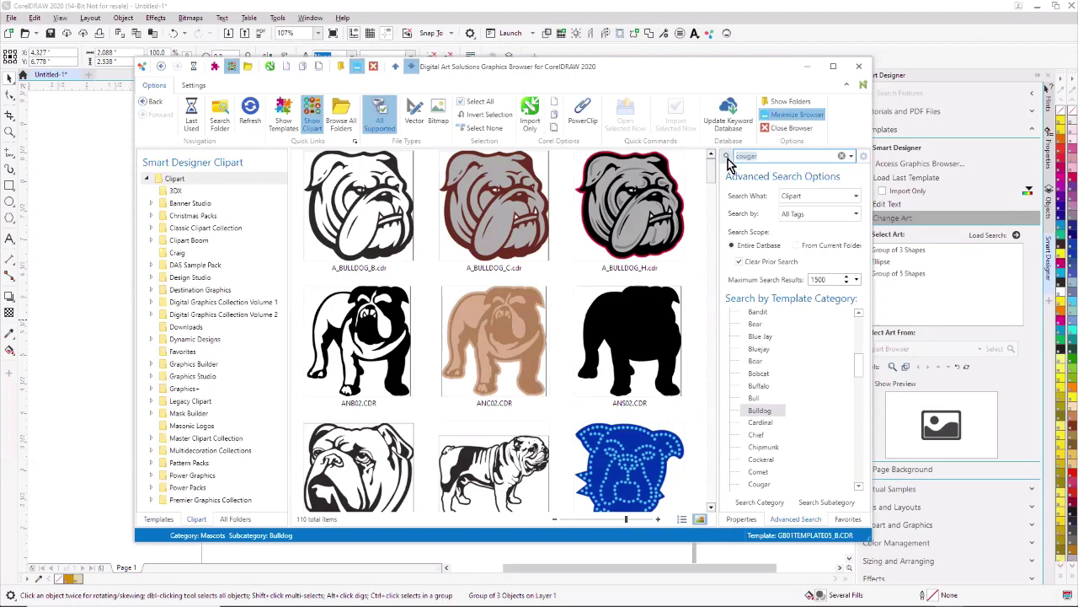
left_click(727, 157)
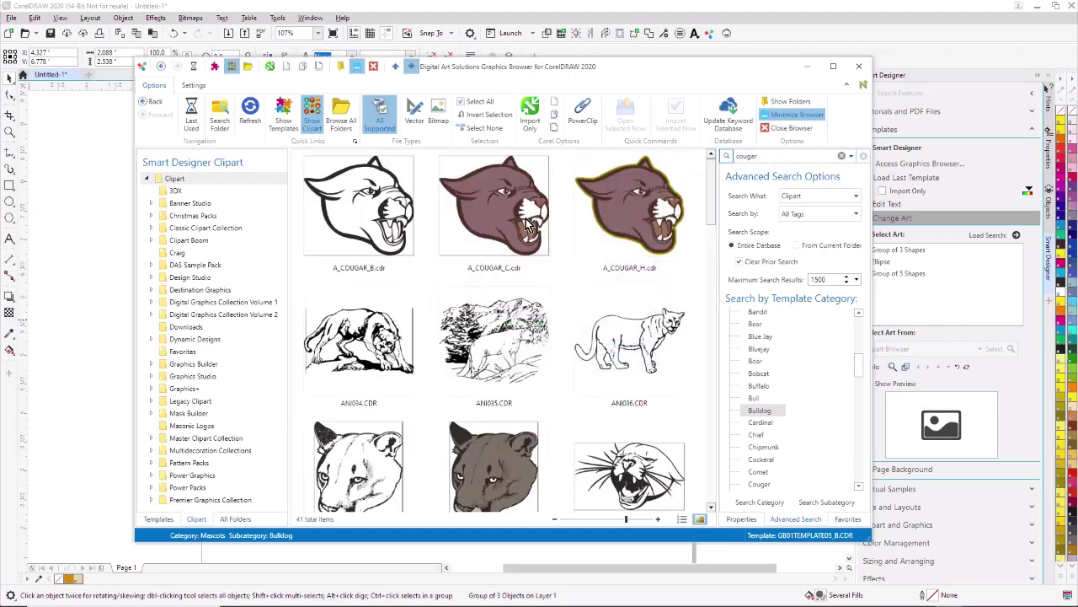
Step: Look through the cougar clipart and replace the wildcat head with A_COUGAR_C.cdr
left_click_drag(710, 192, 701, 476)
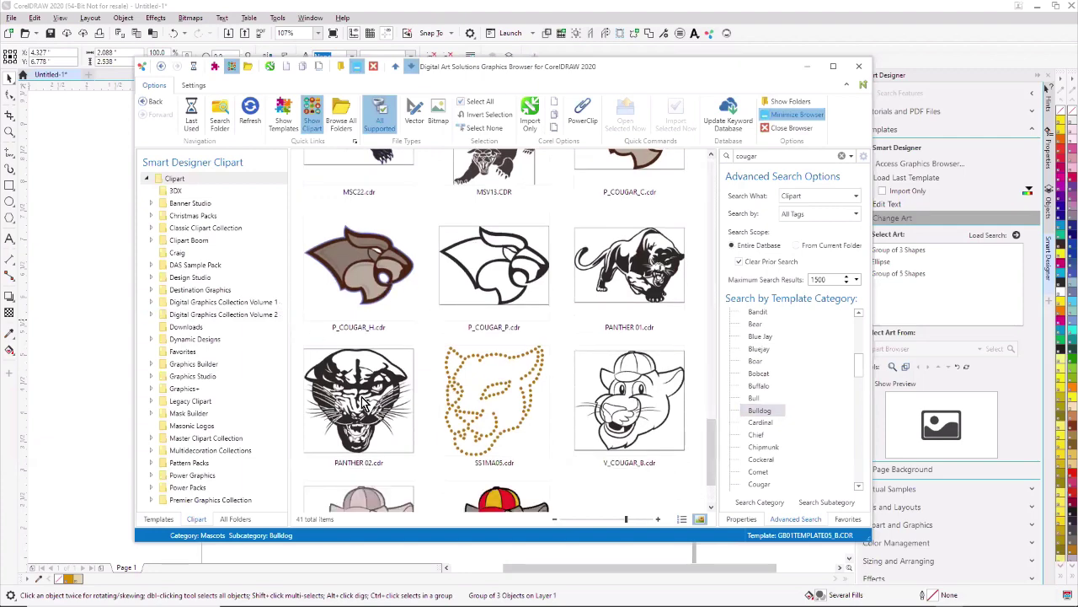
scroll(713, 447, "down", 2)
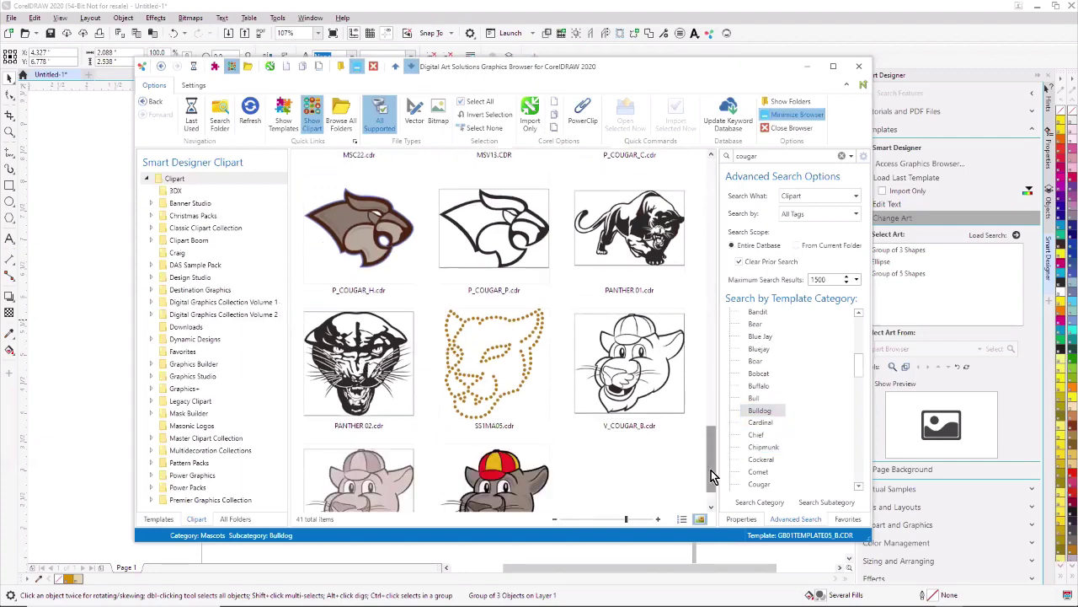
left_click_drag(712, 438, 498, 215)
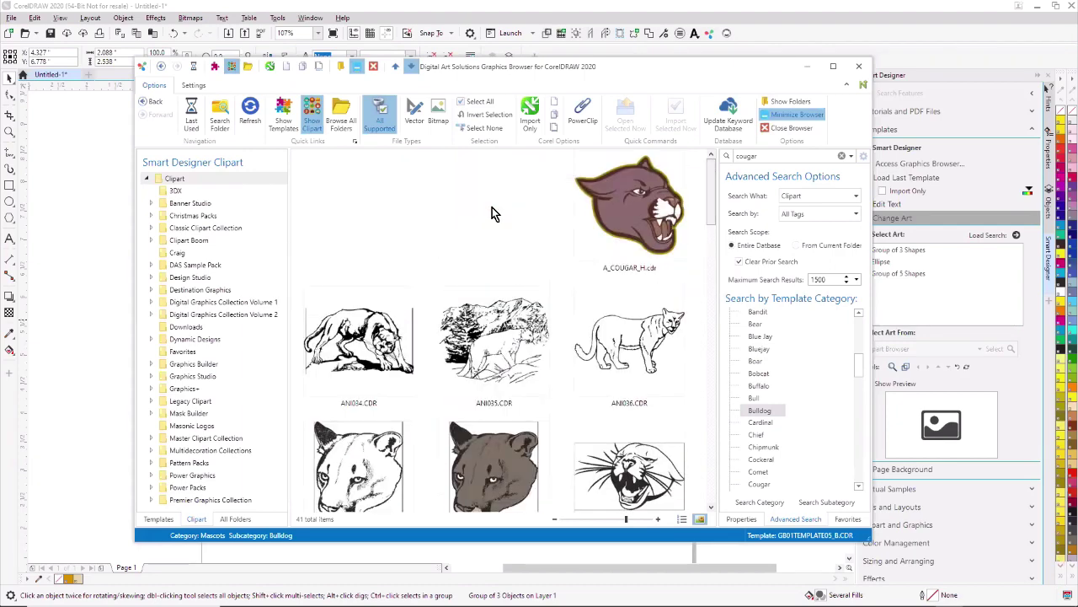
double_click(492, 207)
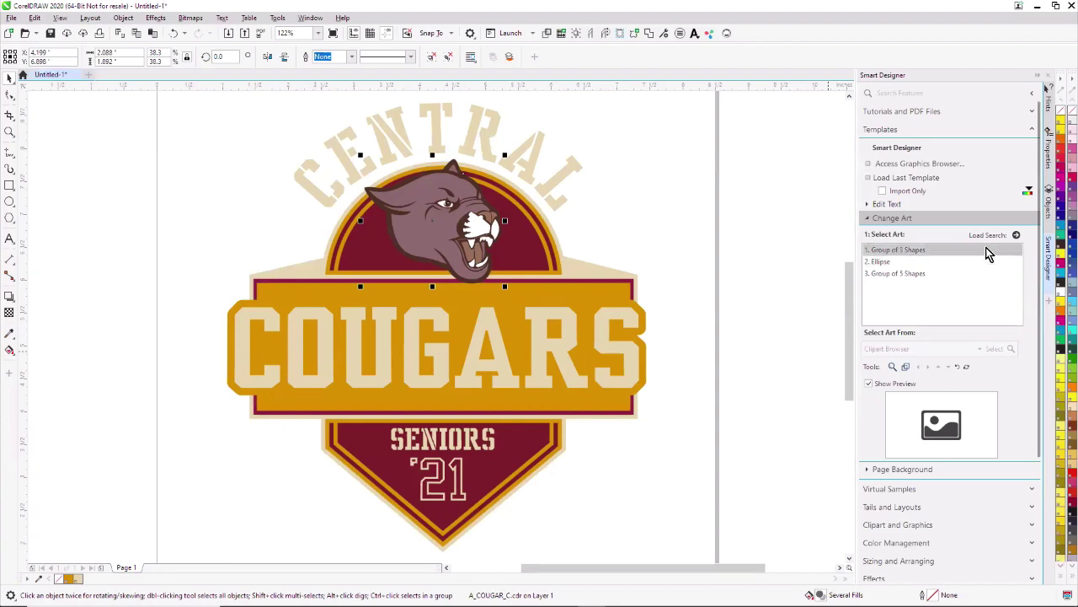
Step: Close the art replacement options, select the entire design, and open the Modify Colors options under Color Management
left_click(869, 218)
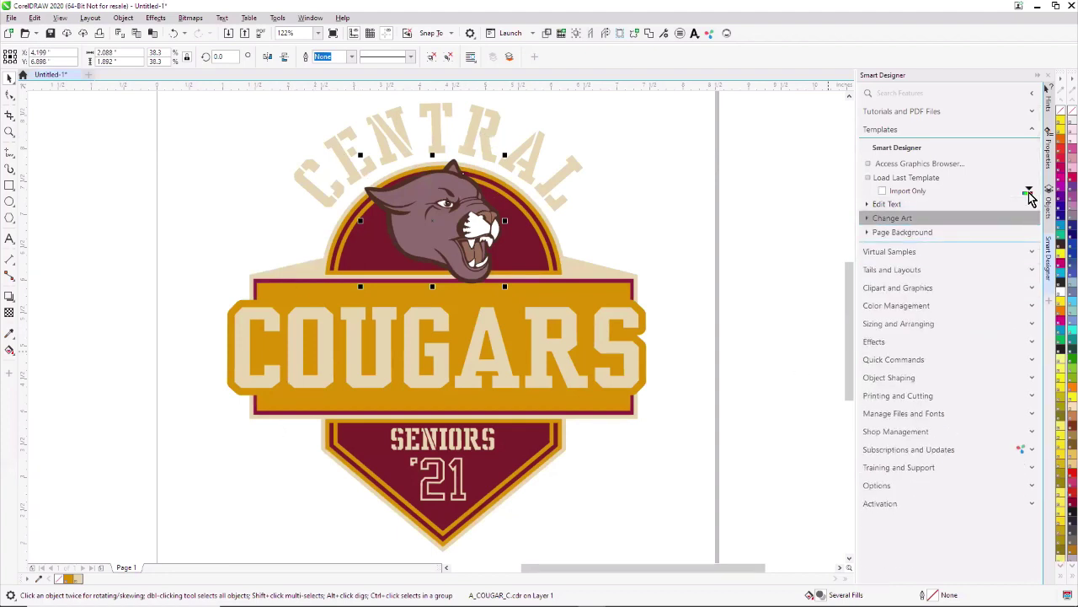
left_click(1028, 192)
key("ctrl+a")
left_click(868, 253)
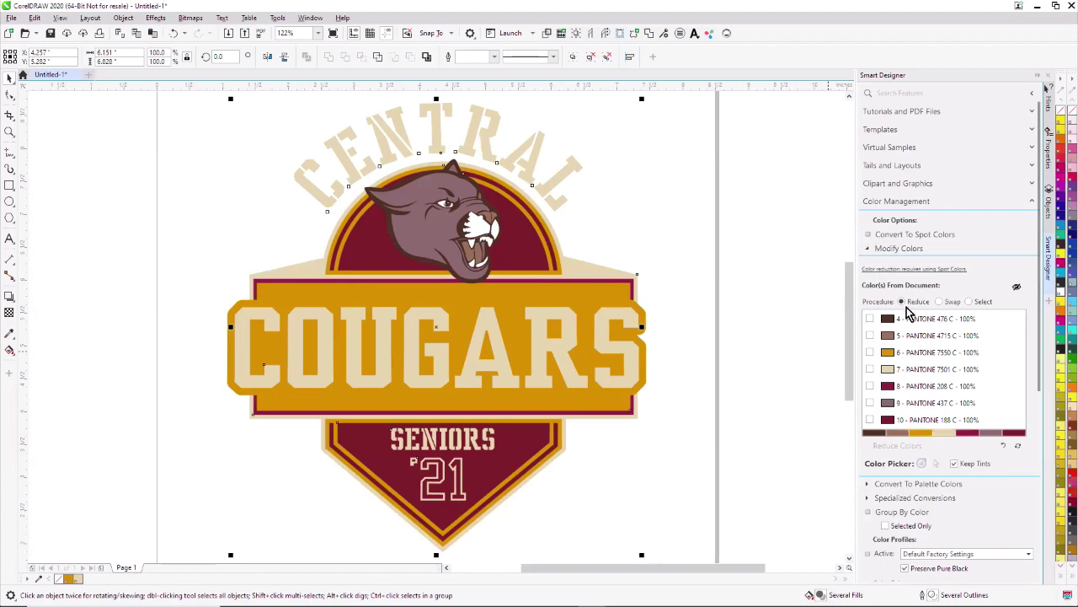
Step: Try reducing the design to PANTONE 188 C, 437 C, 7501 C and 7550 C, and undo the reduction
left_click(870, 419)
left_click(871, 403)
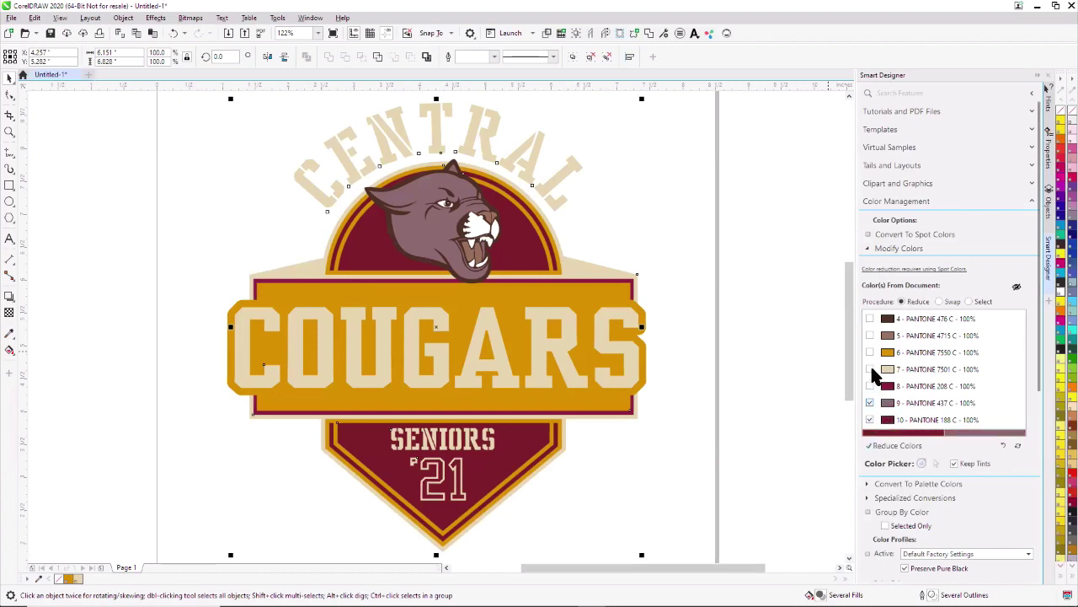
left_click(870, 369)
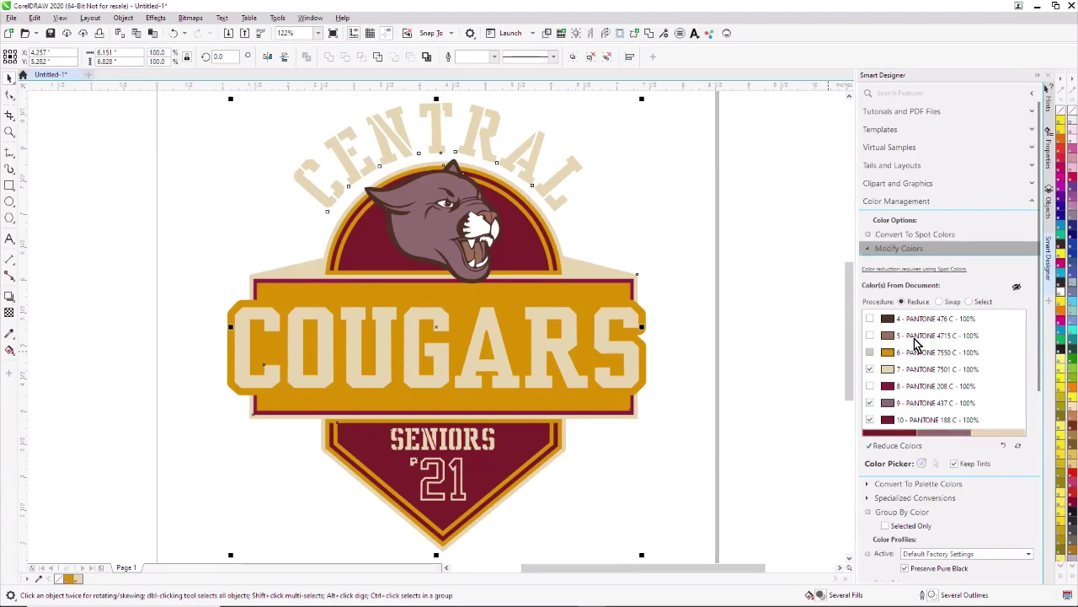
left_click(871, 353)
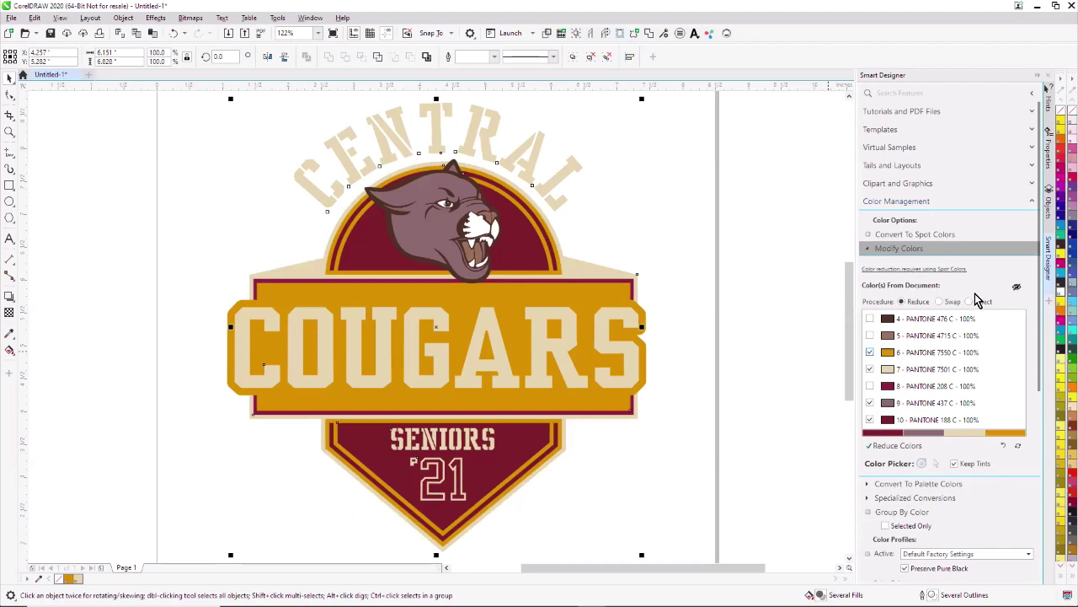
left_click(900, 447)
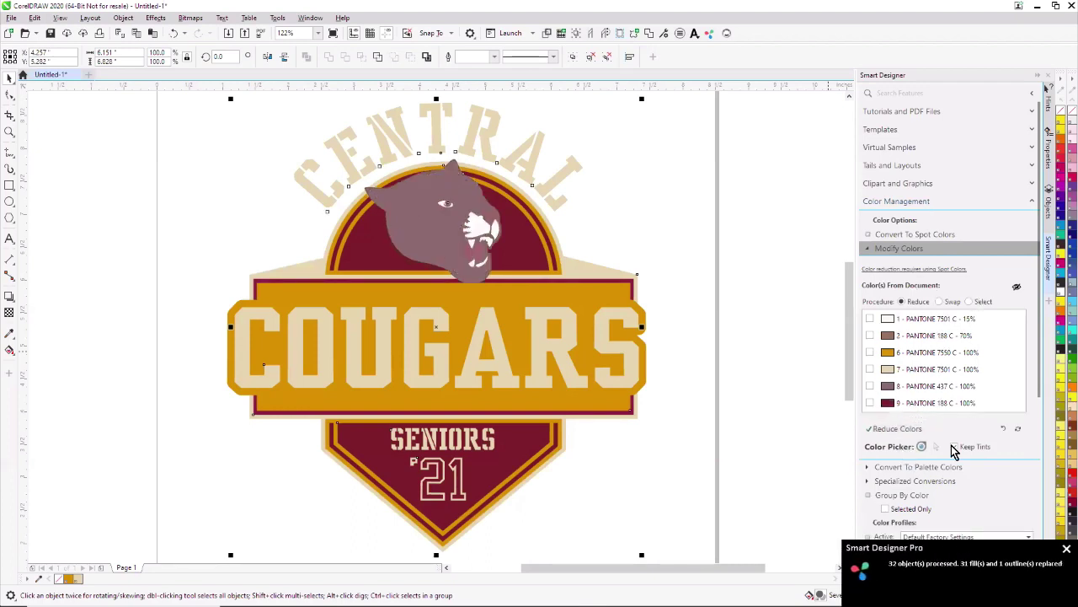
left_click(1003, 431)
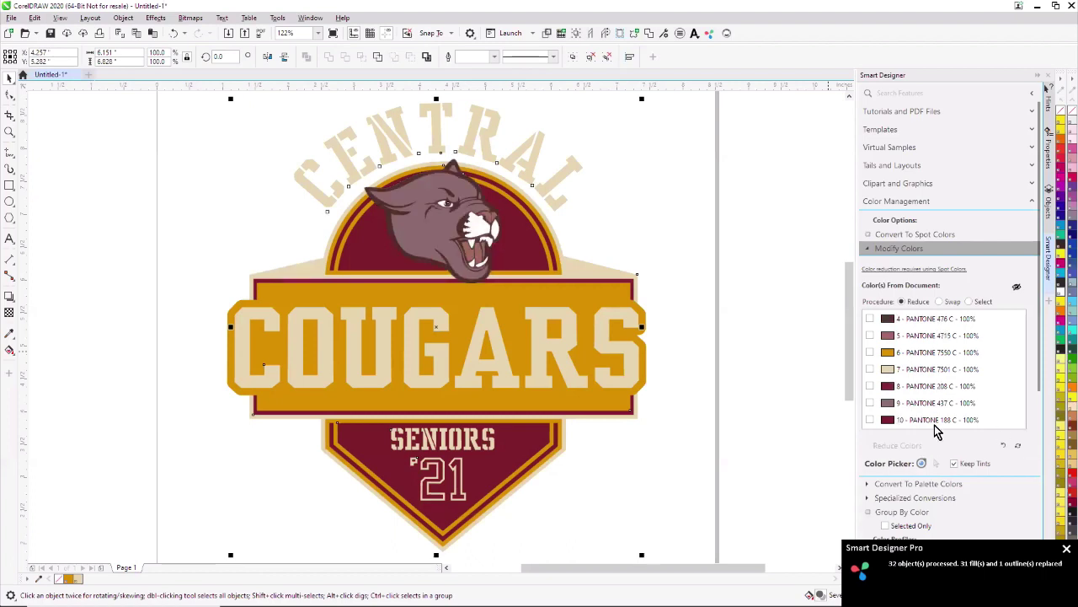
Step: Try the color reduction with PANTONE 4715 C kept alongside 188 C, 437 C, 7501 C and 7550 C, and undo it
left_click(870, 419)
left_click(869, 369)
left_click(870, 352)
left_click(869, 335)
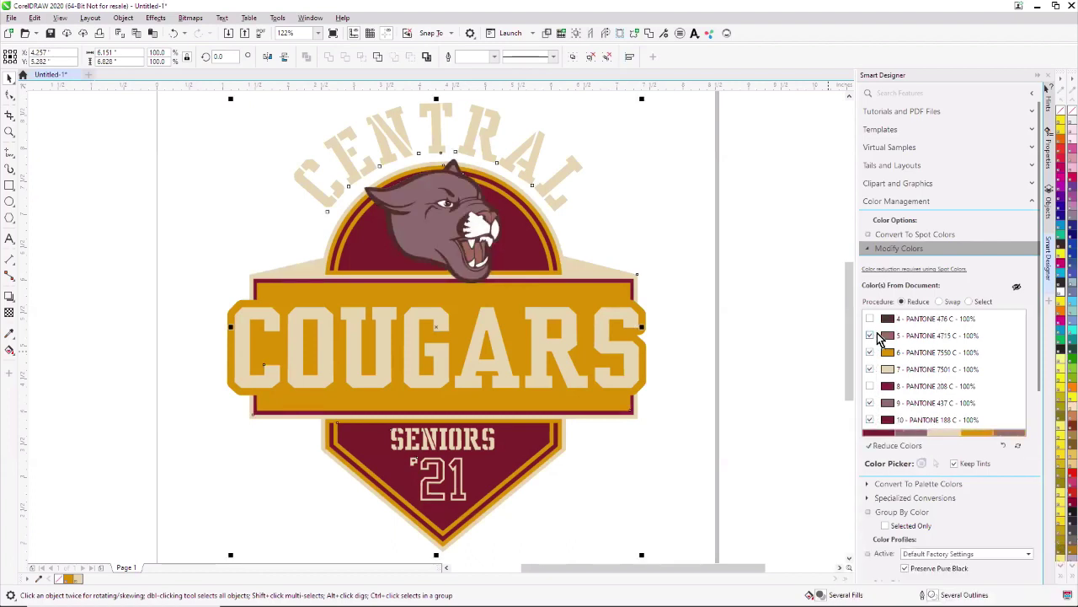
left_click(903, 446)
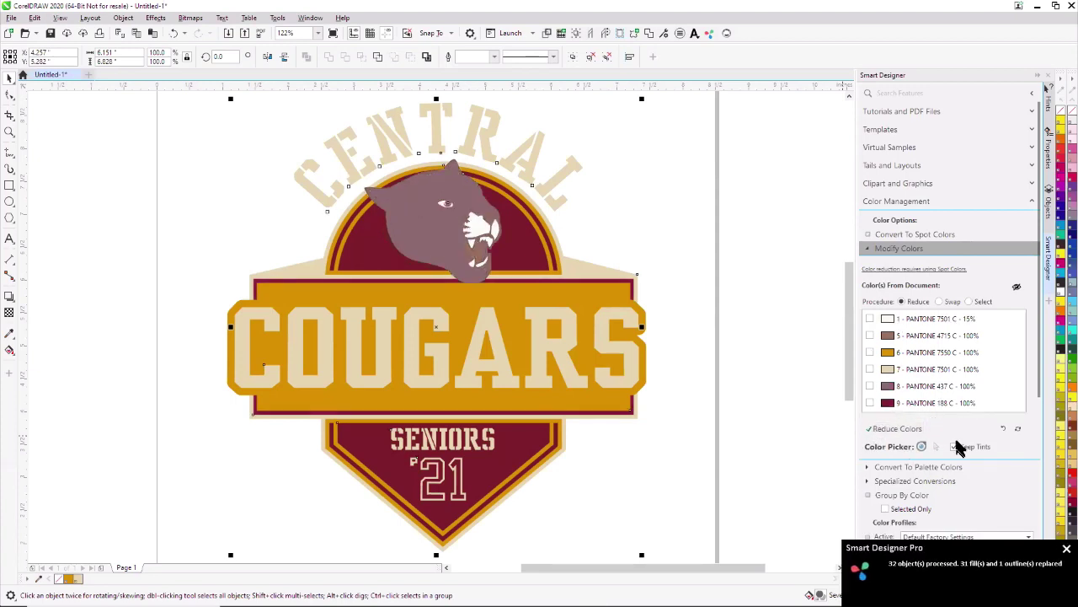
left_click(1003, 430)
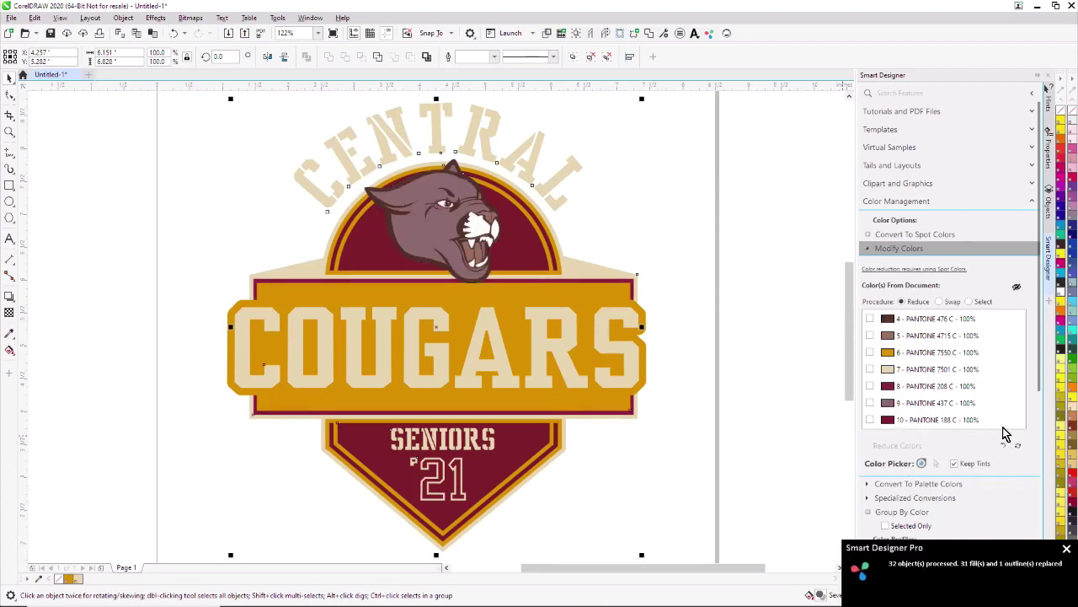
Step: Reduce the design colors to PANTONE 476 C, 4715 C, 7550 C, 7501 C, 208 C and 437 C
left_click(869, 336)
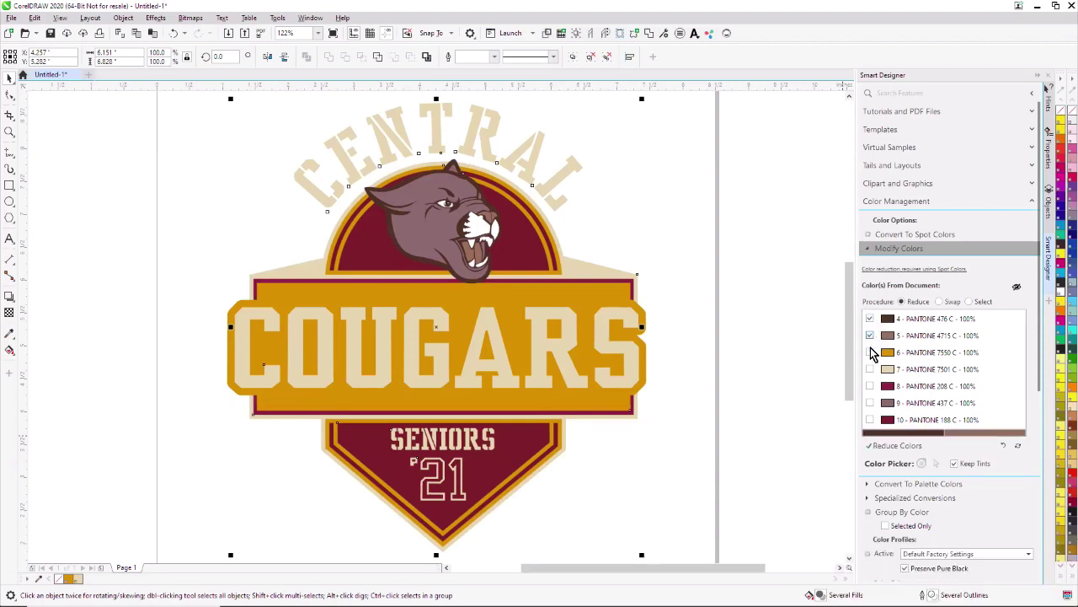
left_click(869, 336)
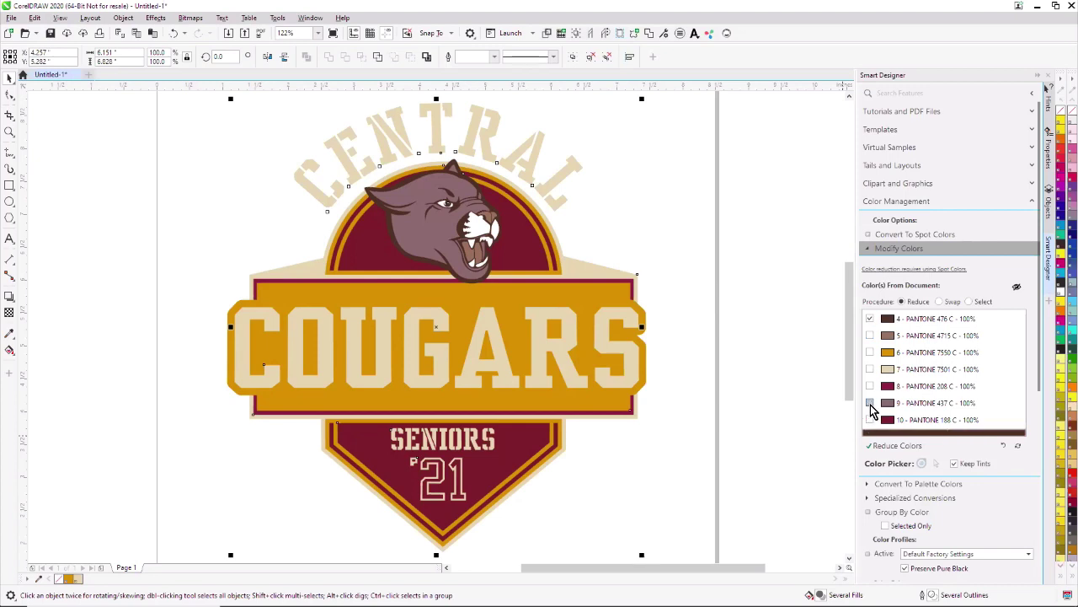
left_click(870, 335)
left_click(870, 403)
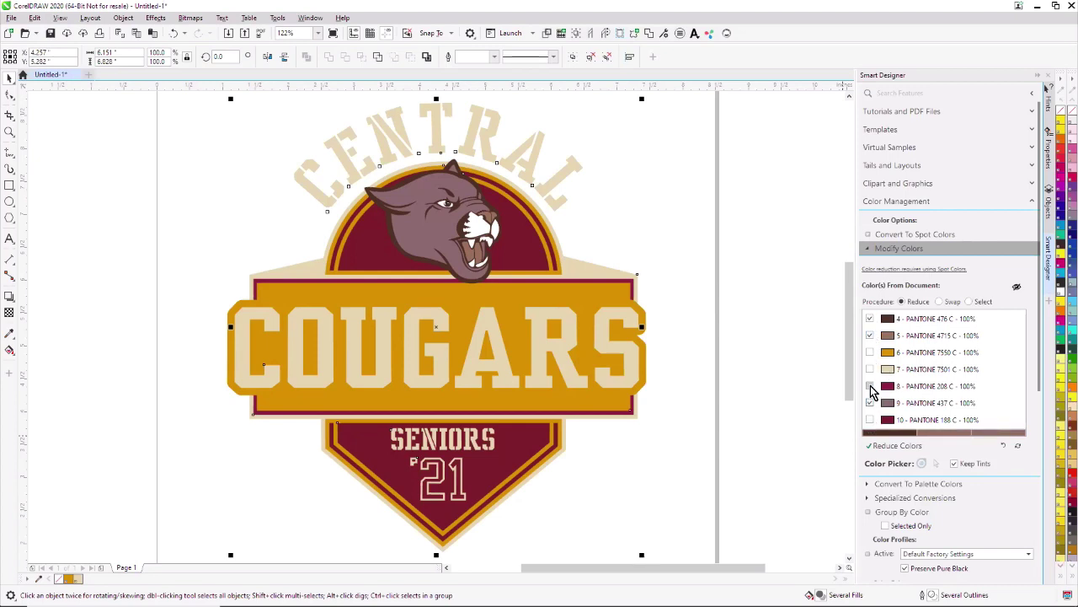
left_click(869, 386)
left_click(869, 369)
left_click(870, 352)
left_click(910, 447)
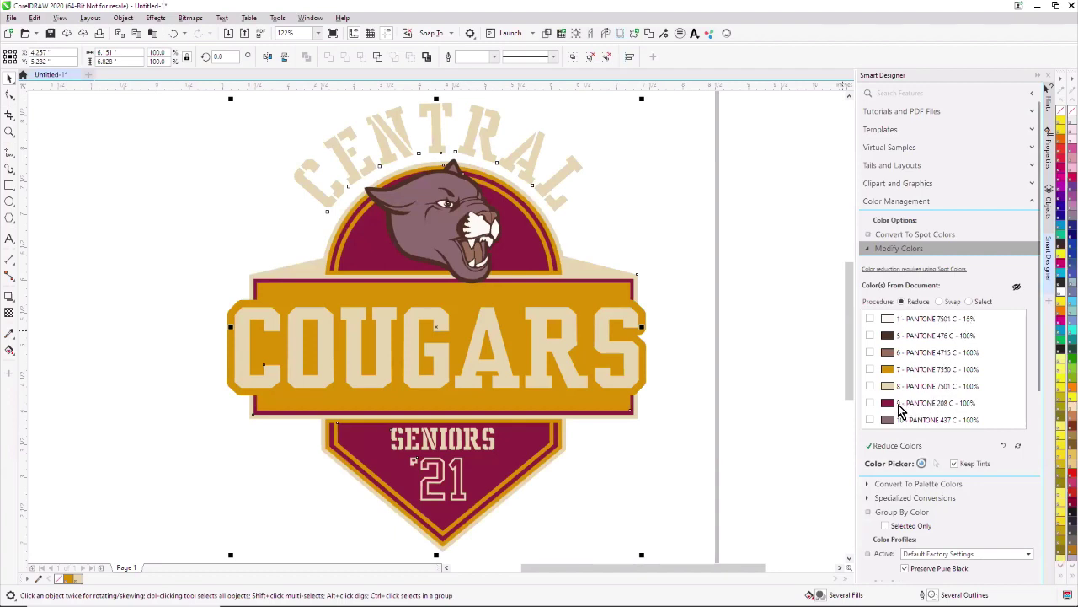
Step: Swap PANTONE 208 C throughout the design for PANTONE Violet C
left_click(939, 300)
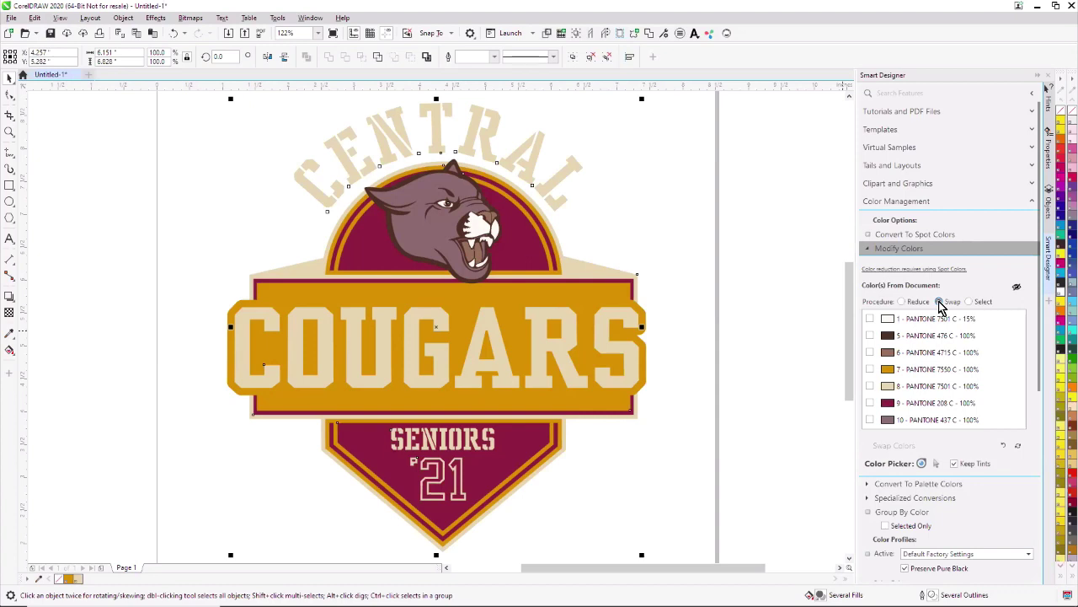
left_click(869, 403)
left_click(896, 448)
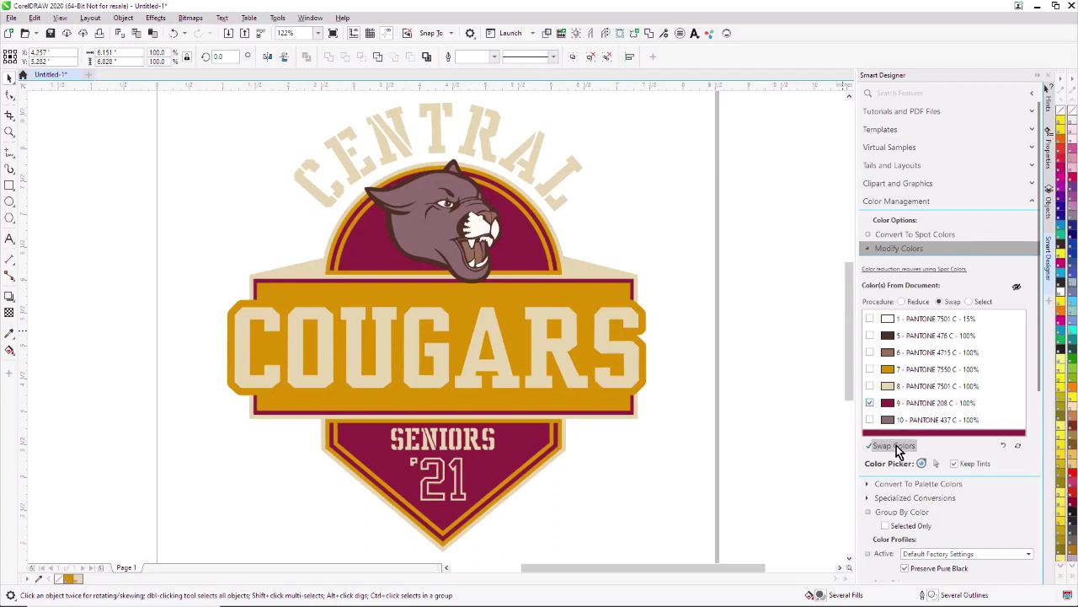
left_click(896, 446)
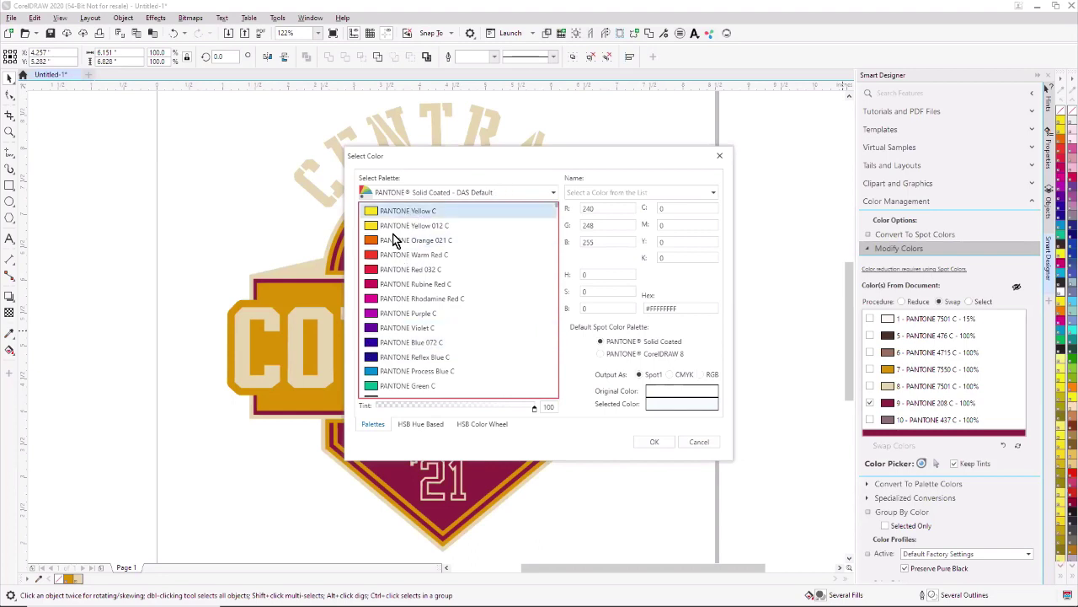
left_click(376, 329)
left_click(654, 442)
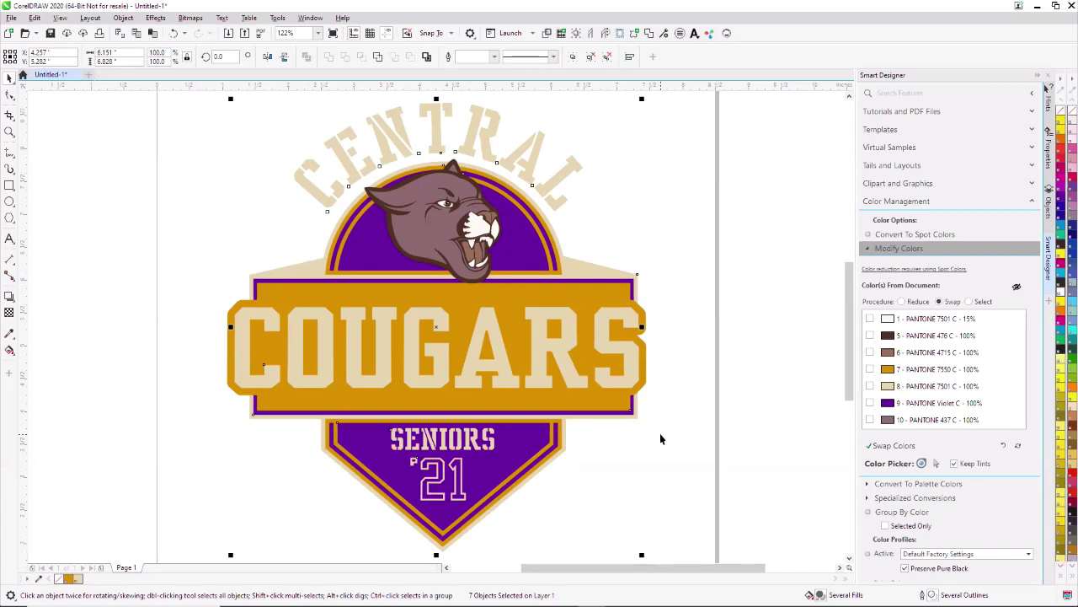
Step: Scale the COUGARS text down to about 5.1 inches wide within the gold banner and remove its outline
left_click(718, 344)
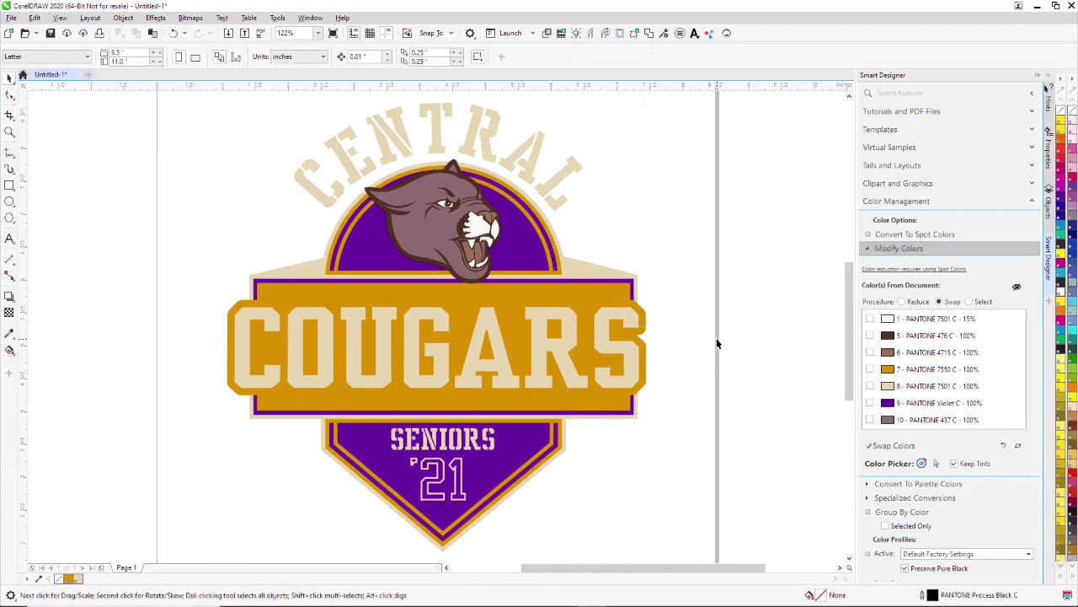
left_click(630, 323)
left_click_drag(645, 303, 610, 311)
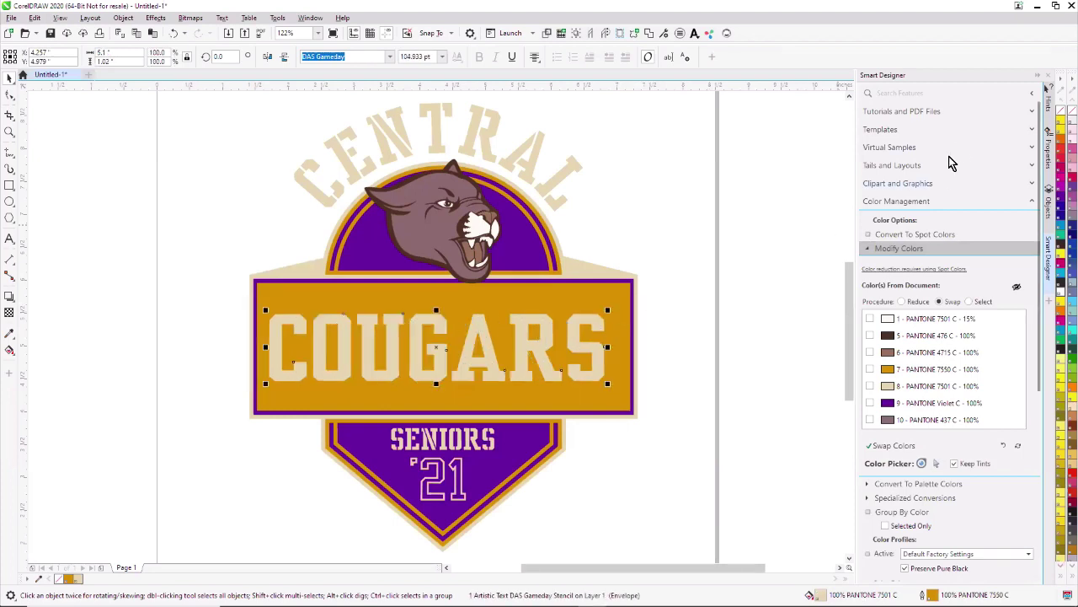
right_click(1060, 110)
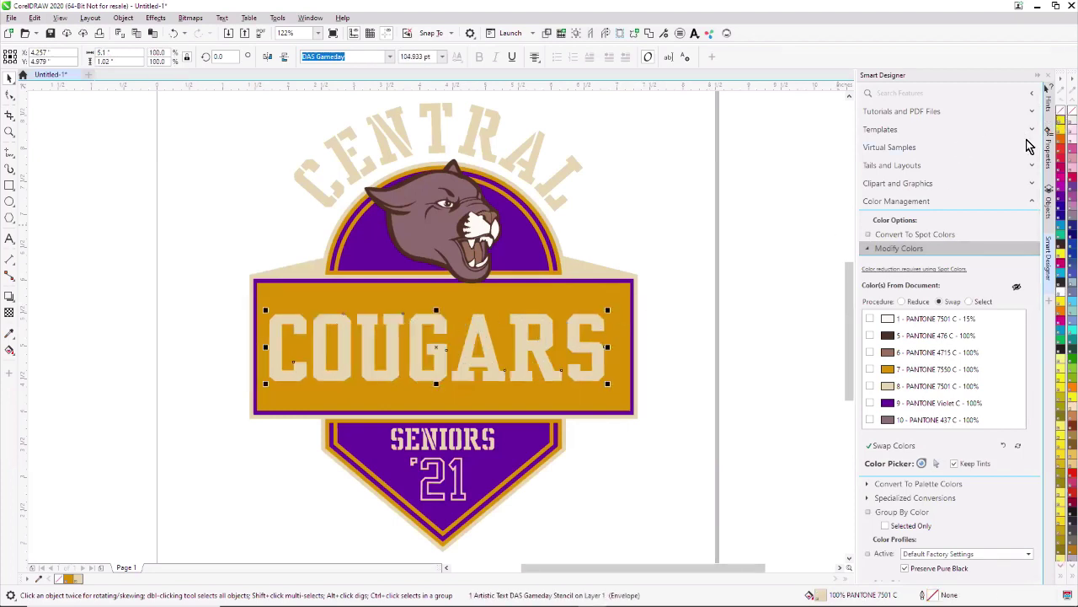
Step: Apply a Bottom Arch live envelope of 23% to the COUGARS text
left_click(1032, 203)
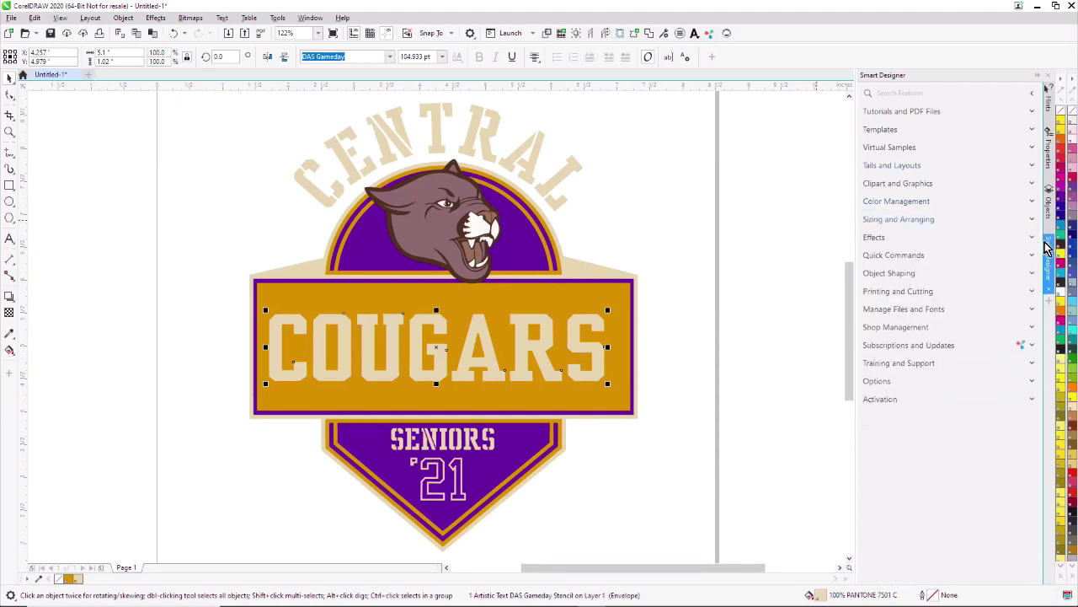
left_click(1032, 238)
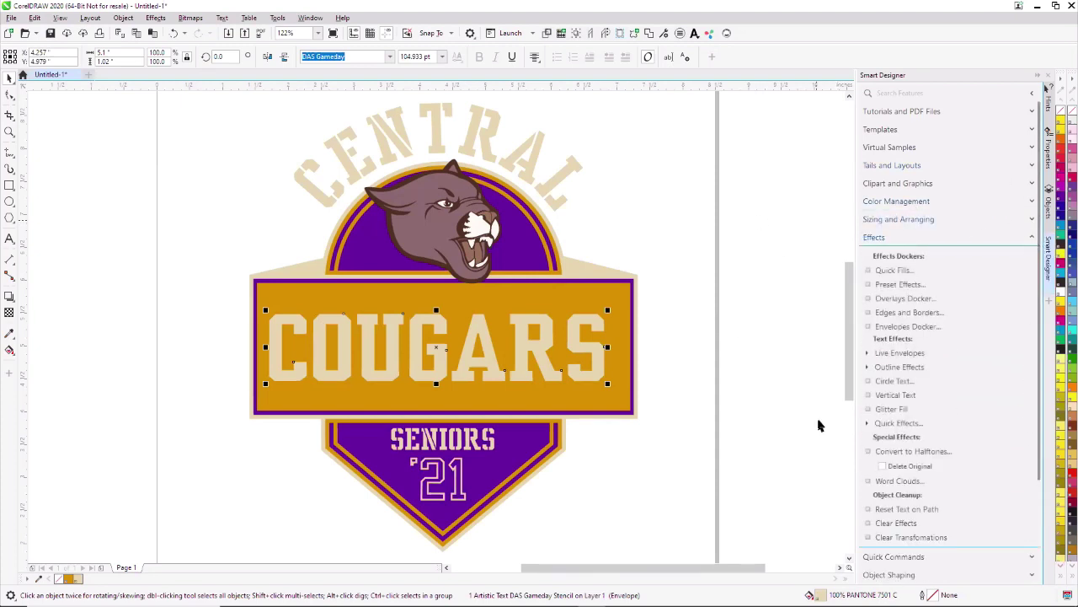
left_click(868, 353)
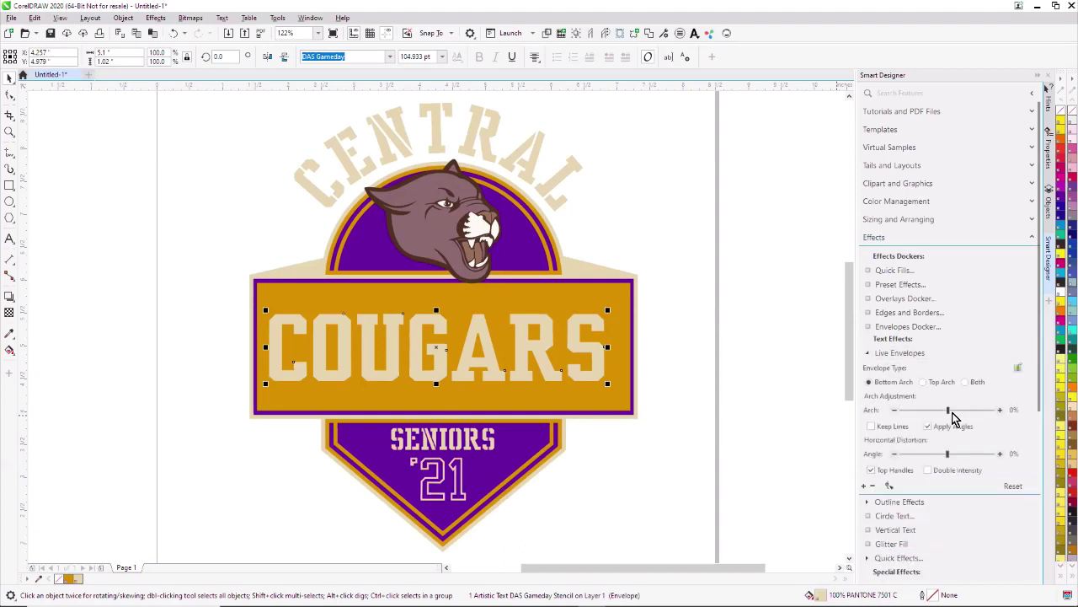
mouse_move(950, 413)
left_mouse_down()
mouse_move(970, 414)
mouse_move(962, 416)
left_mouse_up()
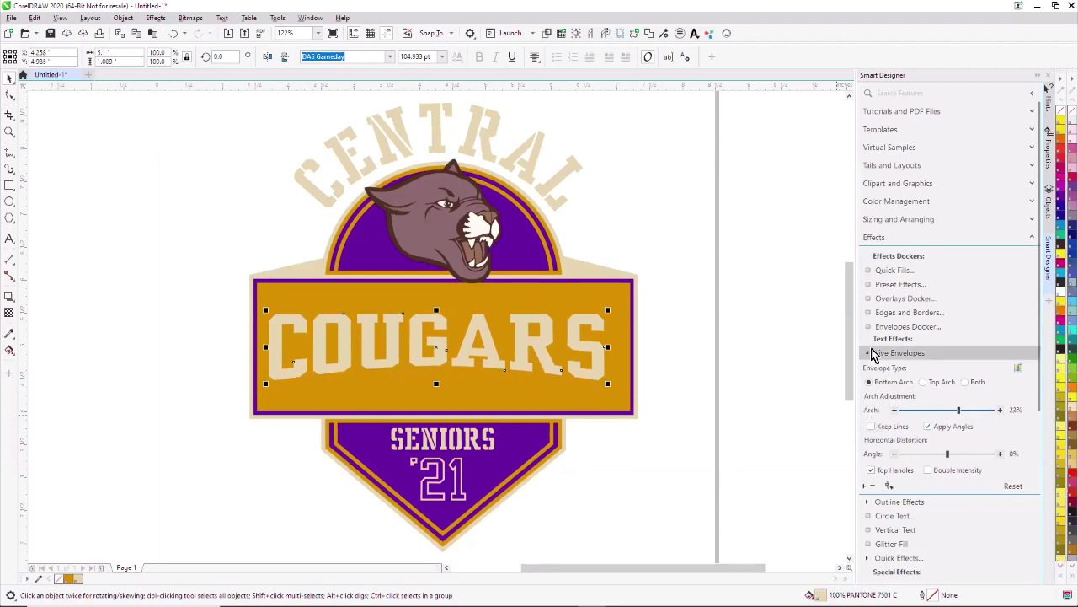
Step: Apply the cut outline effect Double Outline No Drop Shadow to COUGARS with the knockout color set to Inline
left_click(868, 502)
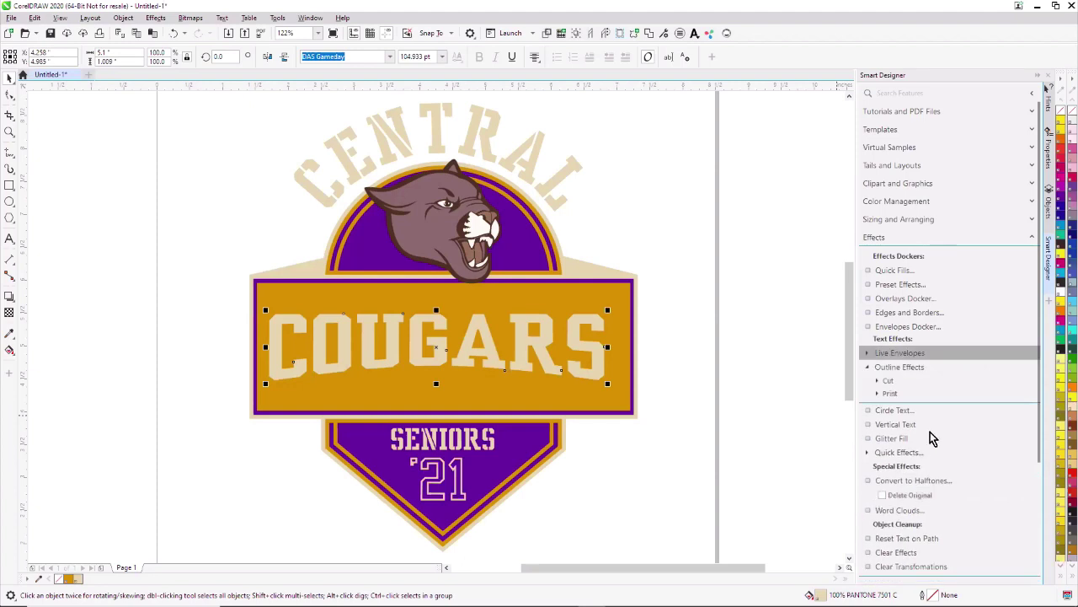
left_click(878, 384)
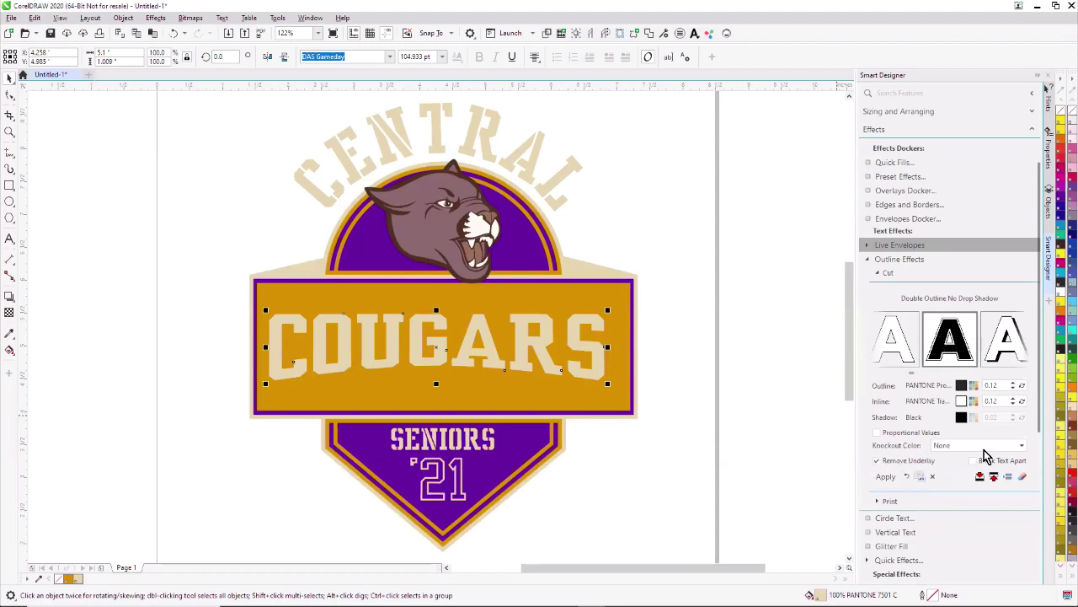
left_click(1016, 447)
left_click(949, 470)
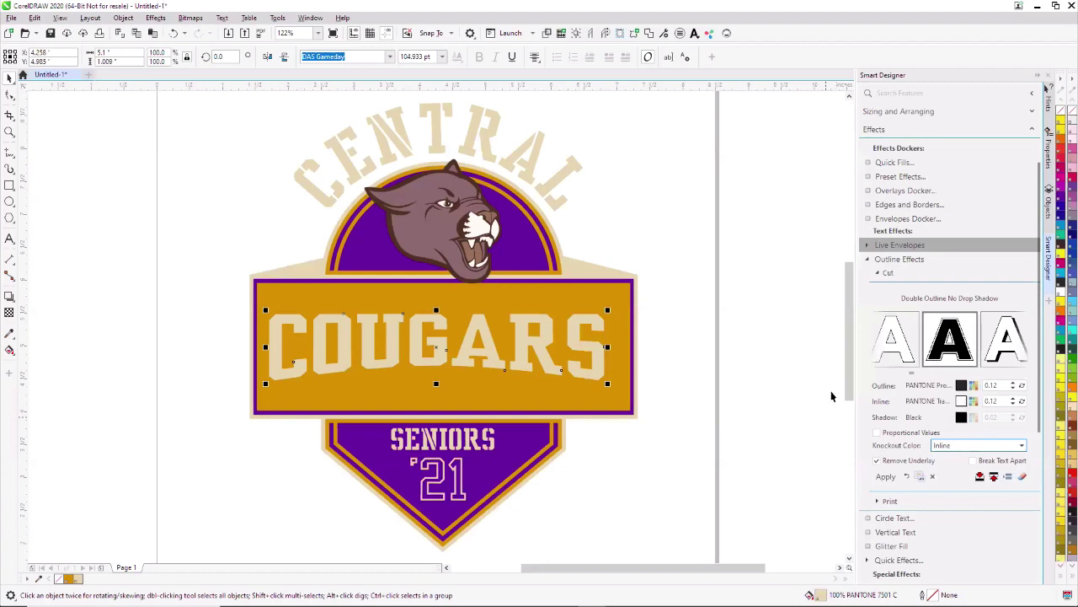
left_click(886, 477)
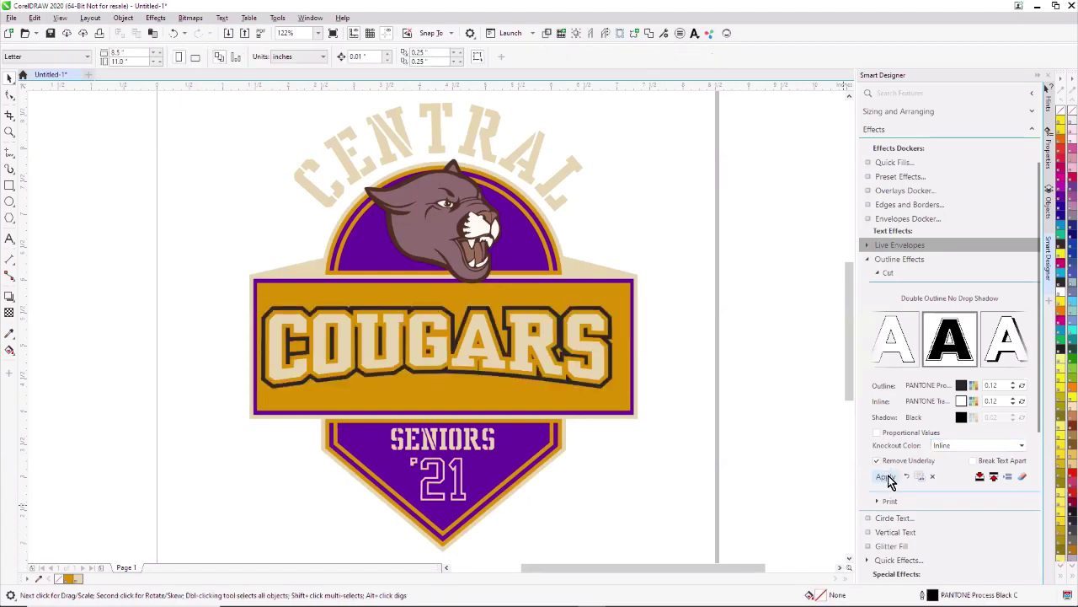
Step: Recolor the outer outline of COUGARS with violet sampled from the lower shield, and fill the lettering with white
left_click(11, 333)
left_click(342, 432)
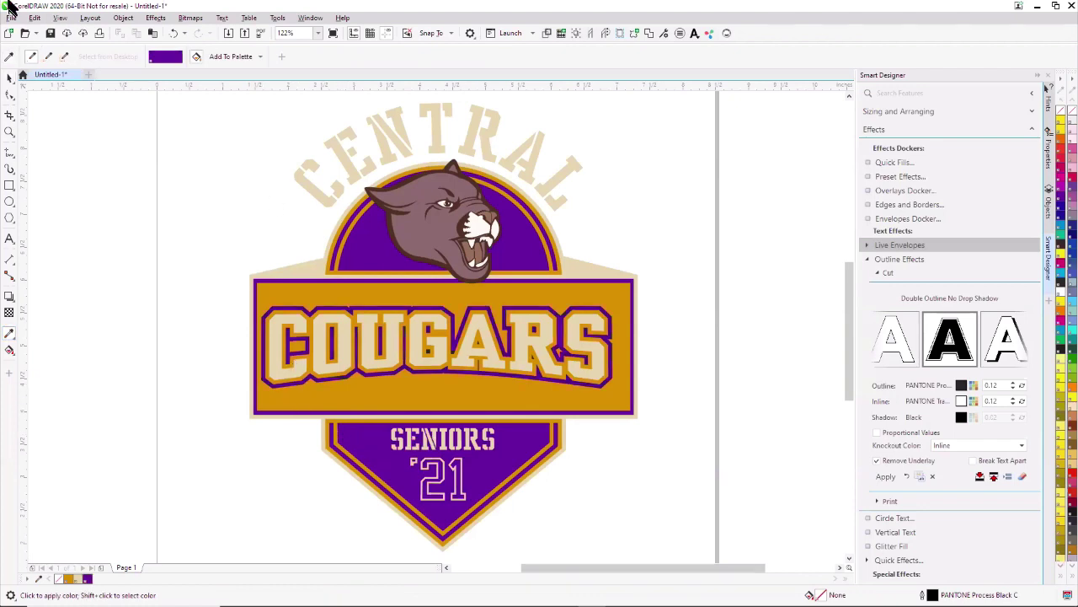
left_click(9, 77)
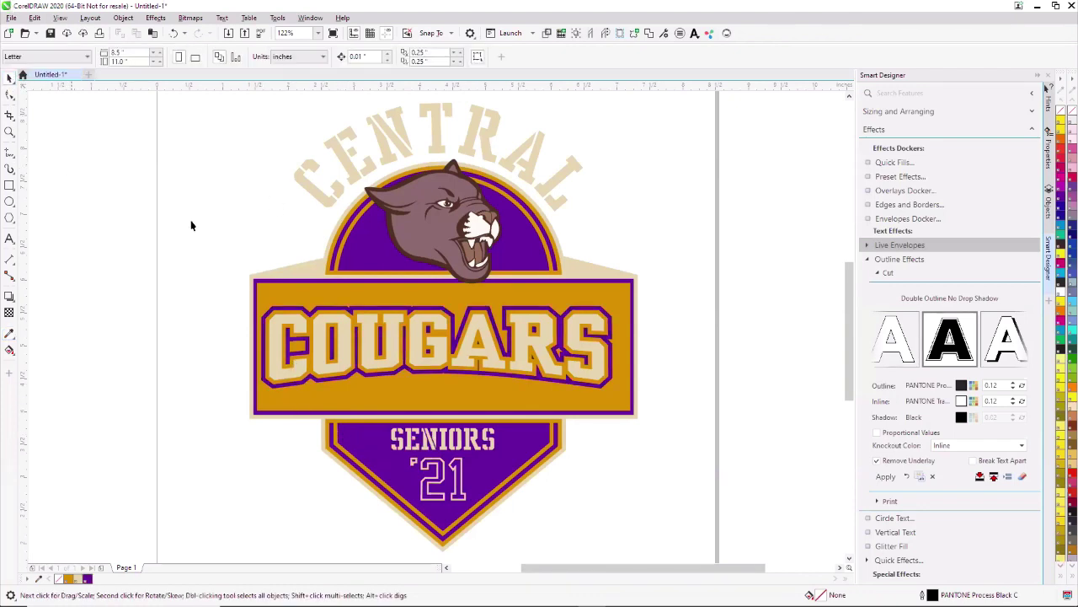
left_click(333, 323)
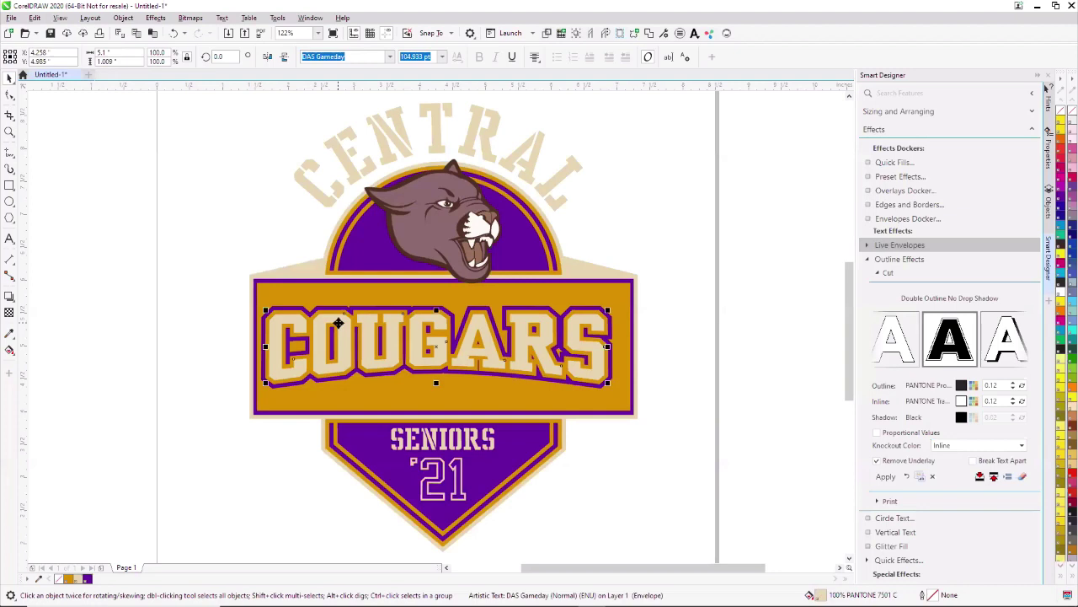
left_click(1060, 294)
left_click(710, 247)
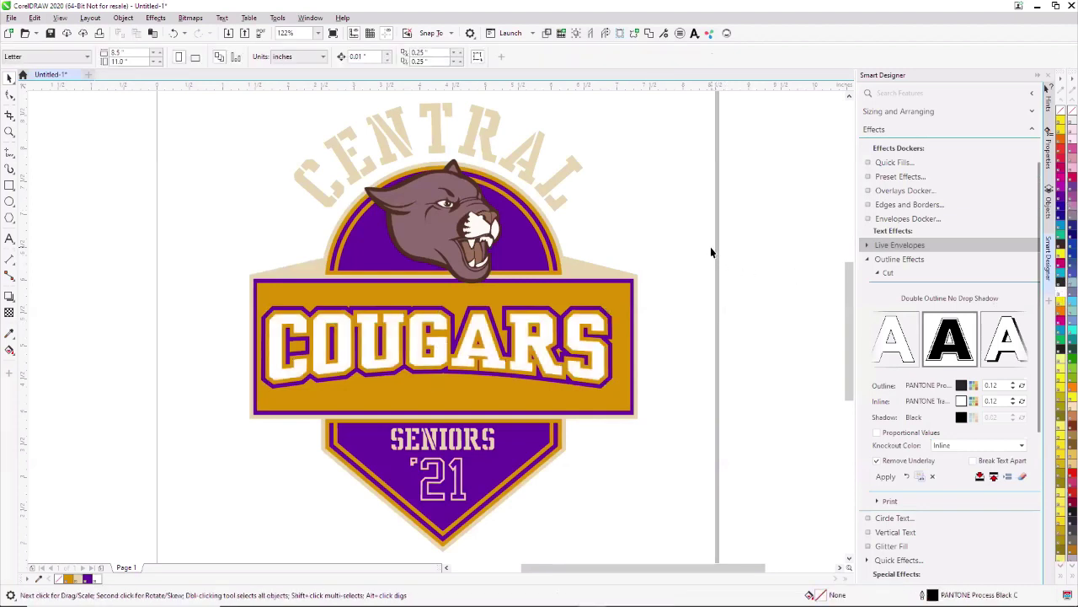
Step: Fill the cougar's face and ear with the gold sampled from the banner behind COUGARS
left_click(9, 131)
left_click_drag(279, 147, 620, 355)
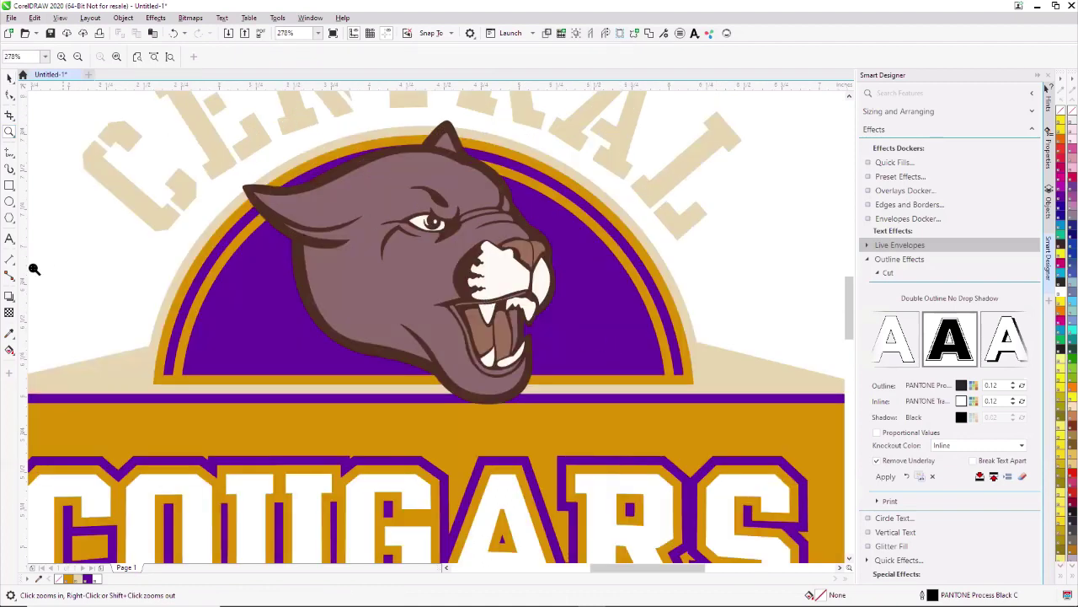
left_click(9, 333)
left_click(52, 424)
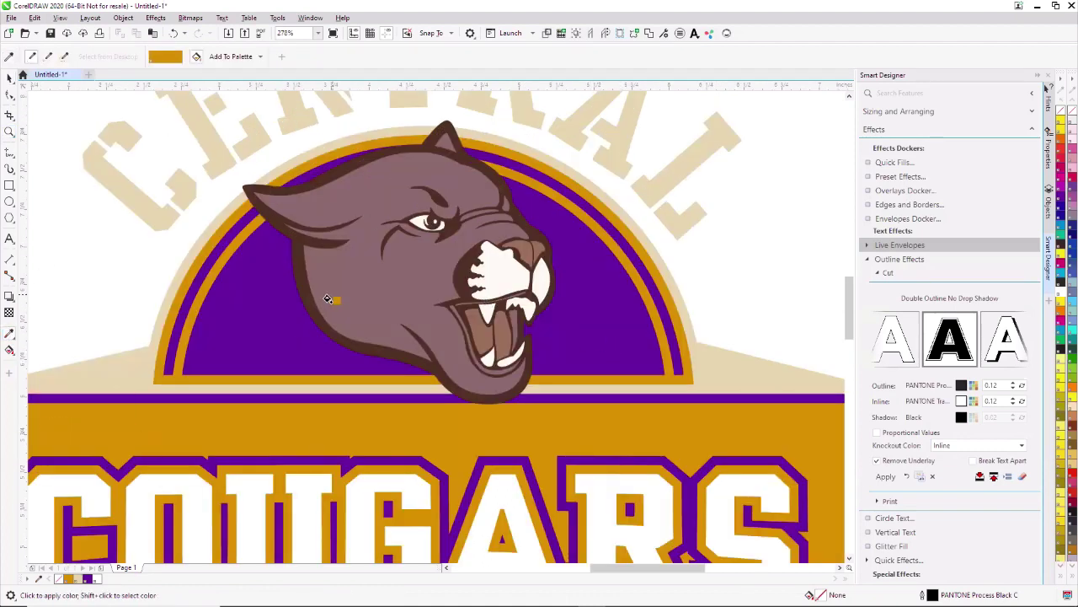
left_click(340, 289)
left_click(443, 144)
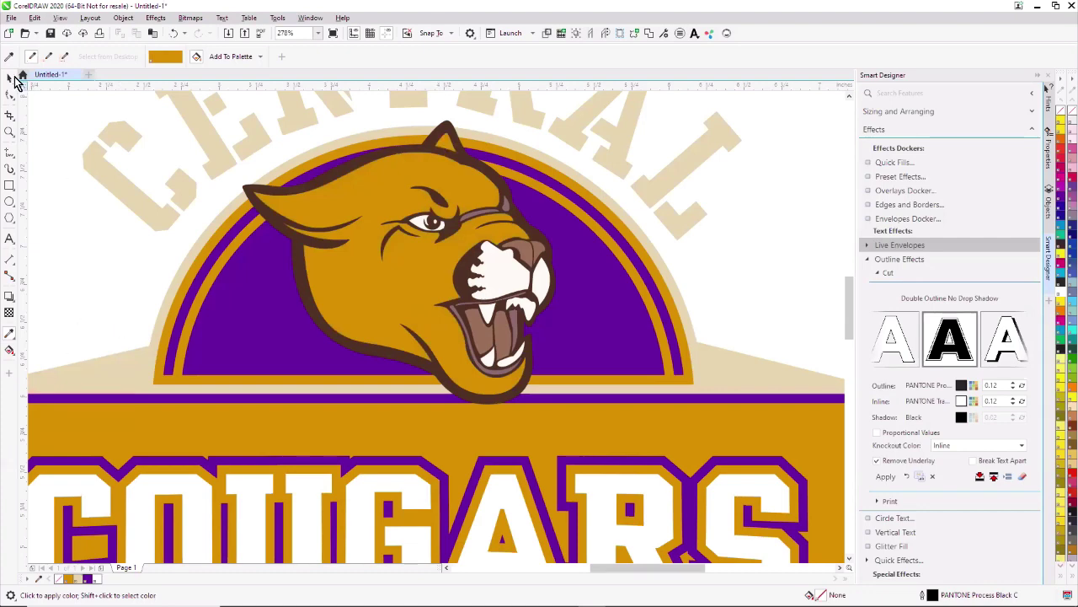
Step: Recolor the cougar head's dark brown line work with the violet sampled from the arch behind it
left_click(10, 59)
left_click(261, 295)
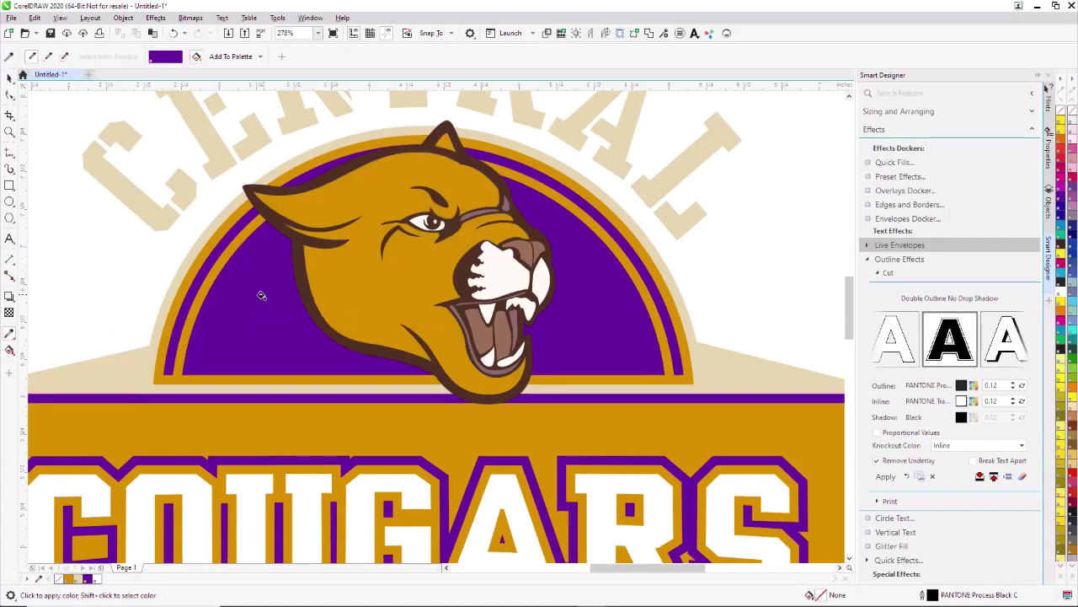
left_click(300, 242)
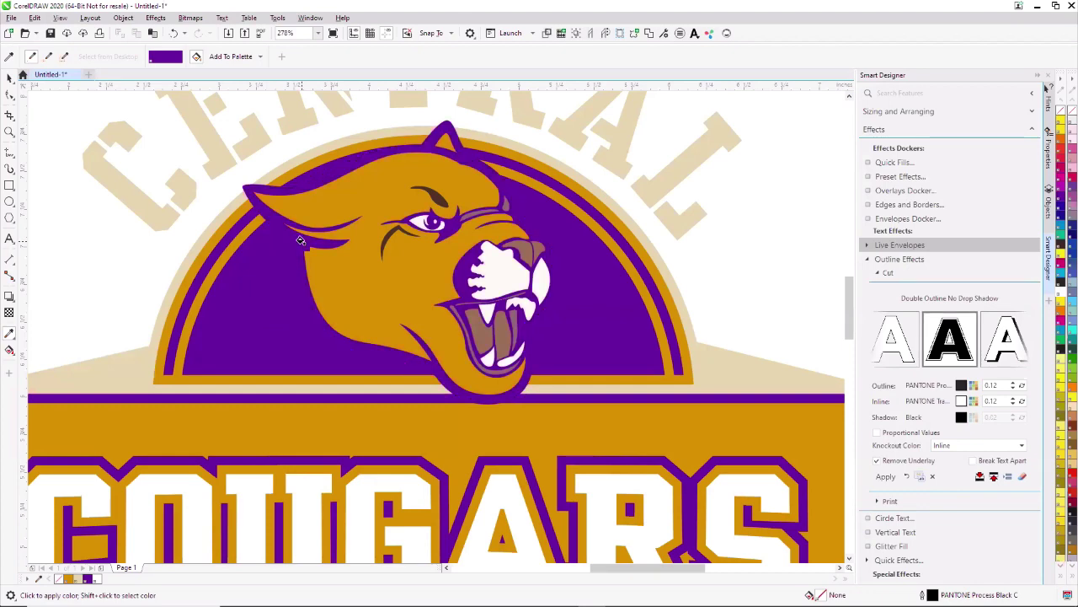
Step: Select the cougar's violet silhouette within the clipart group and give it a PANTONE Trans. White outline
left_click(9, 76)
left_click(452, 131)
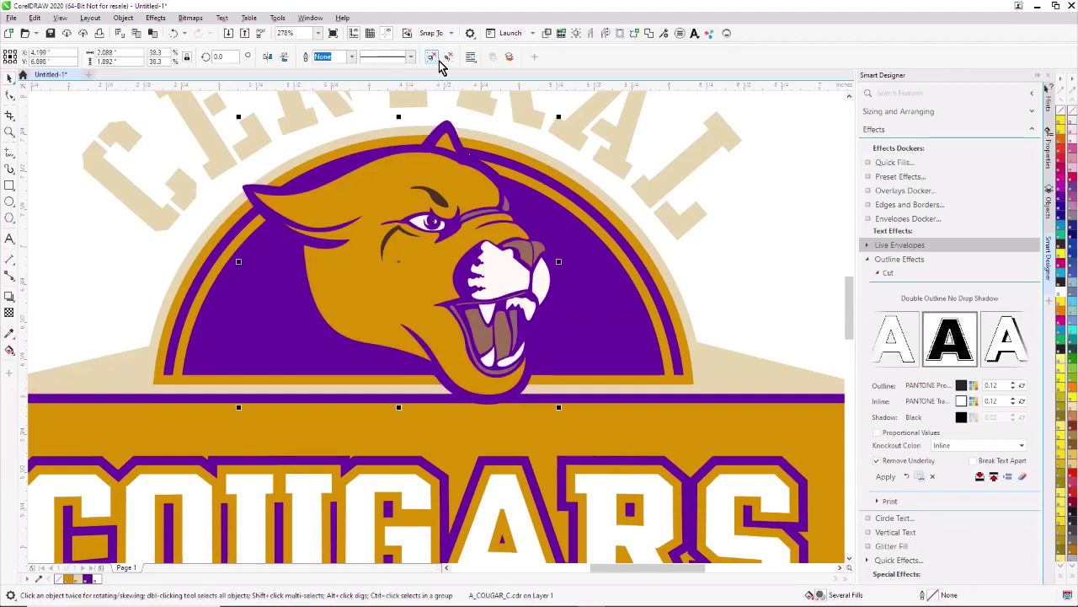
left_click(807, 175)
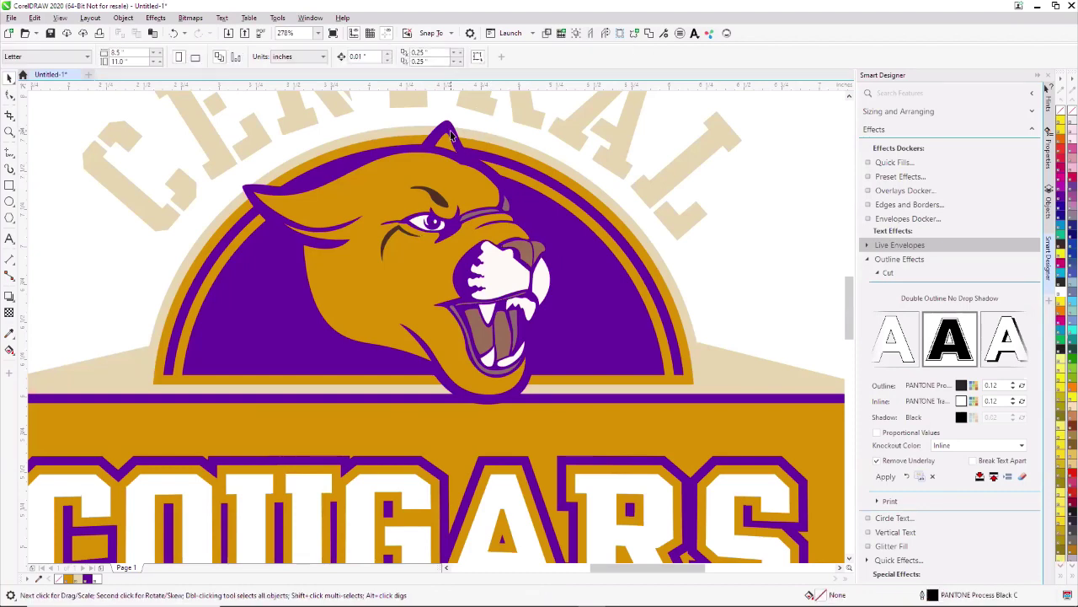
left_click(451, 133)
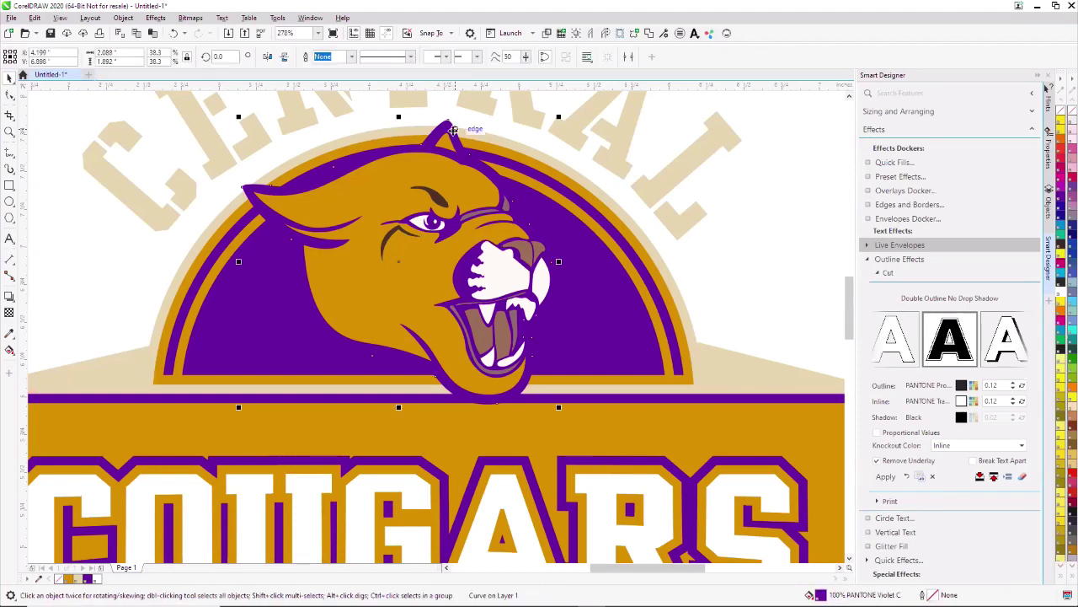
right_click(1064, 297)
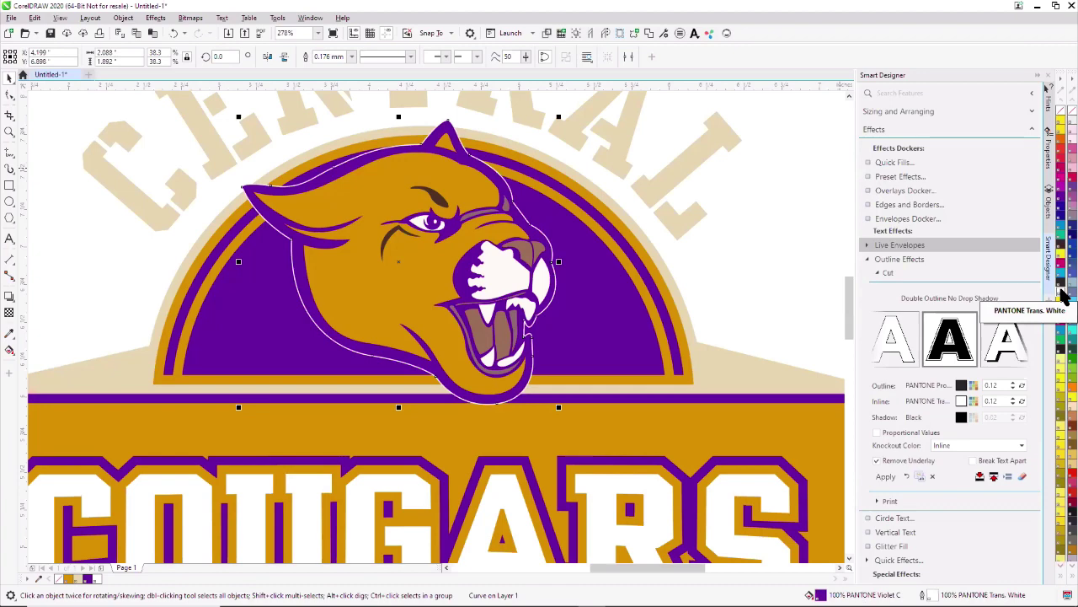
left_click(767, 177)
scroll(767, 177, "down", 2)
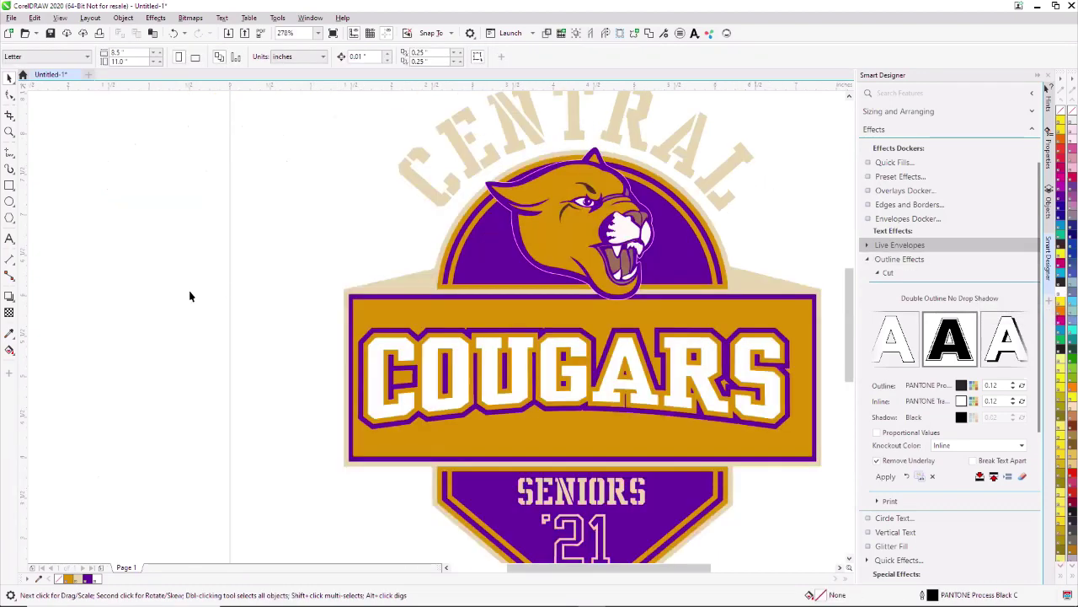
left_click(9, 333)
left_click(461, 260)
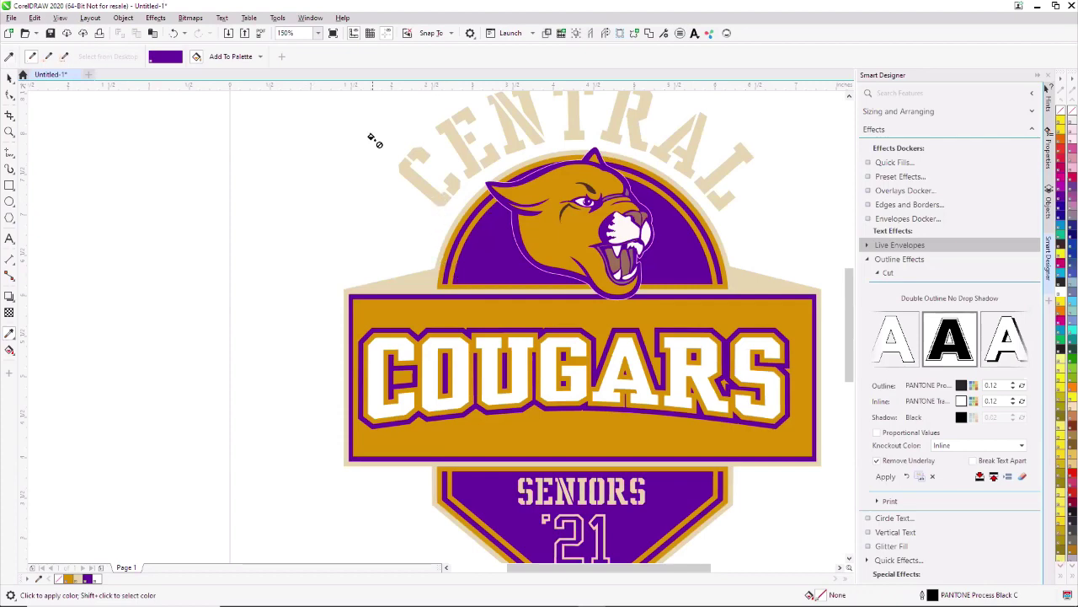
left_click(10, 77)
Step: Open the Modify Colors settings and refresh the list of document colors for swapping
scroll(141, 225, "down", 2)
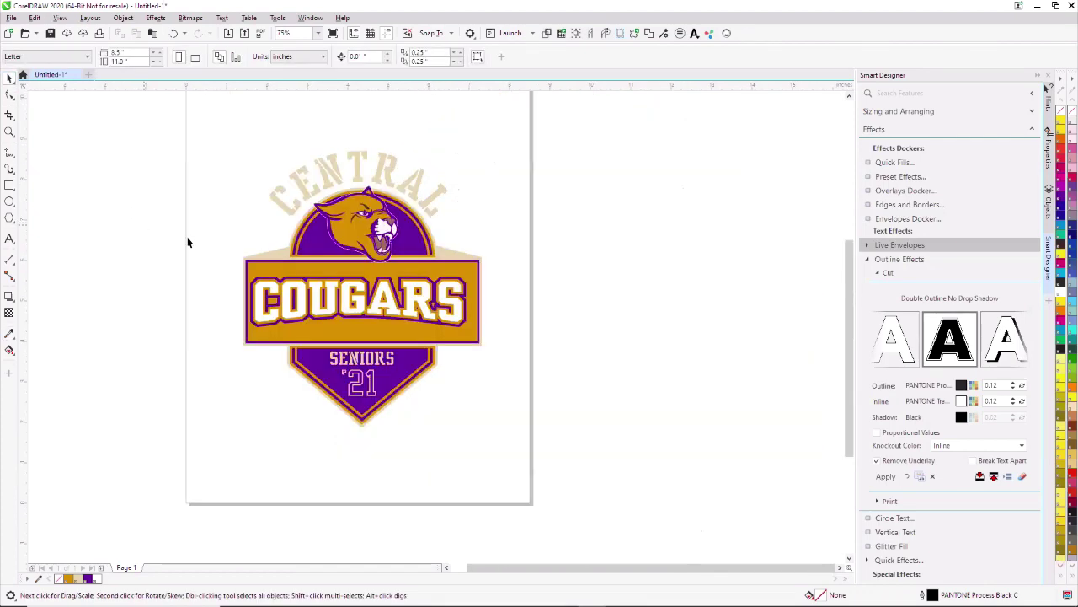
left_click(867, 245)
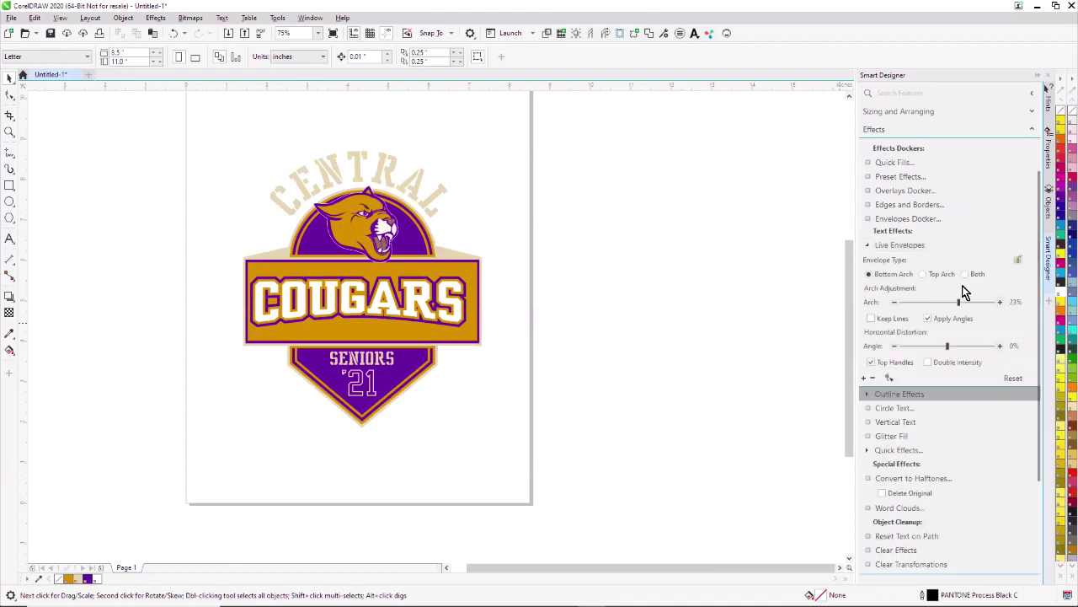
scroll(939, 363, "up", 3)
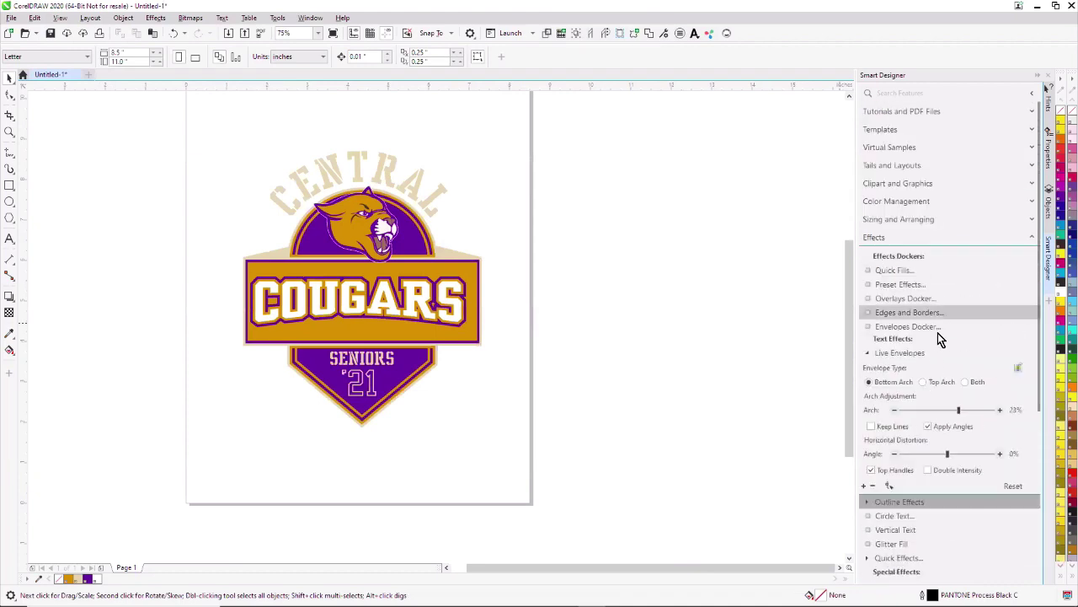
left_click(1032, 202)
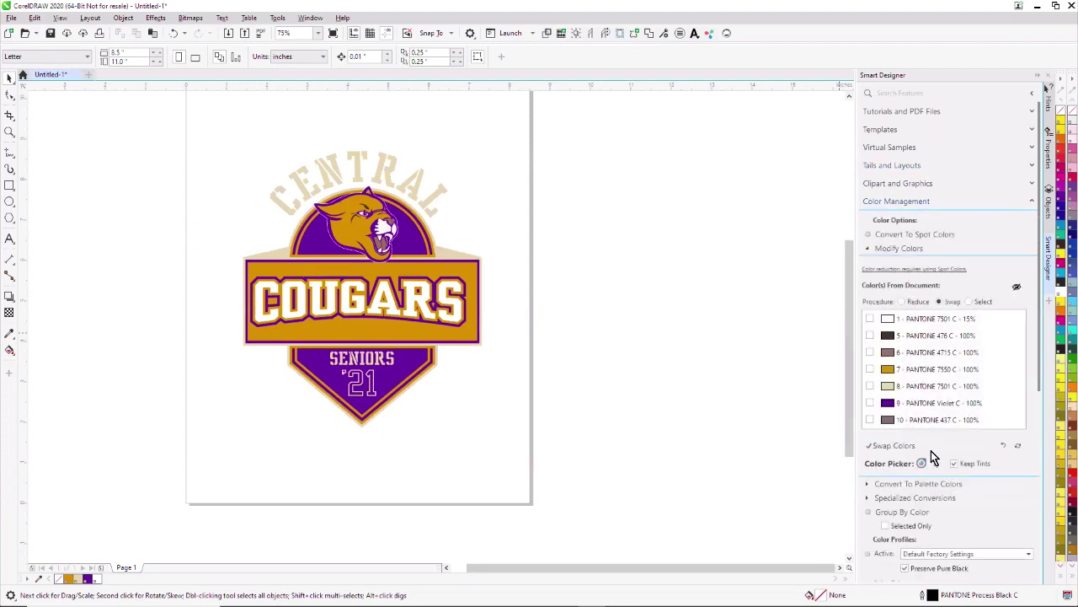
left_click(1018, 446)
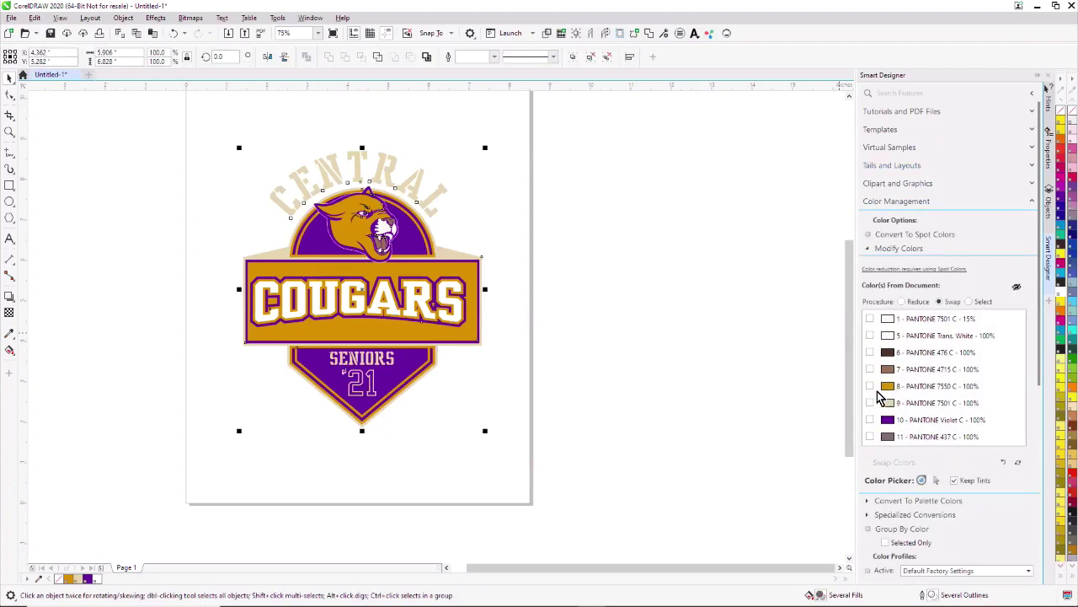
Step: Swap the gold PANTONE 7550 C for PANTONE 421 C from the PANTONE Solid Coated palette throughout the logo
left_click(871, 386)
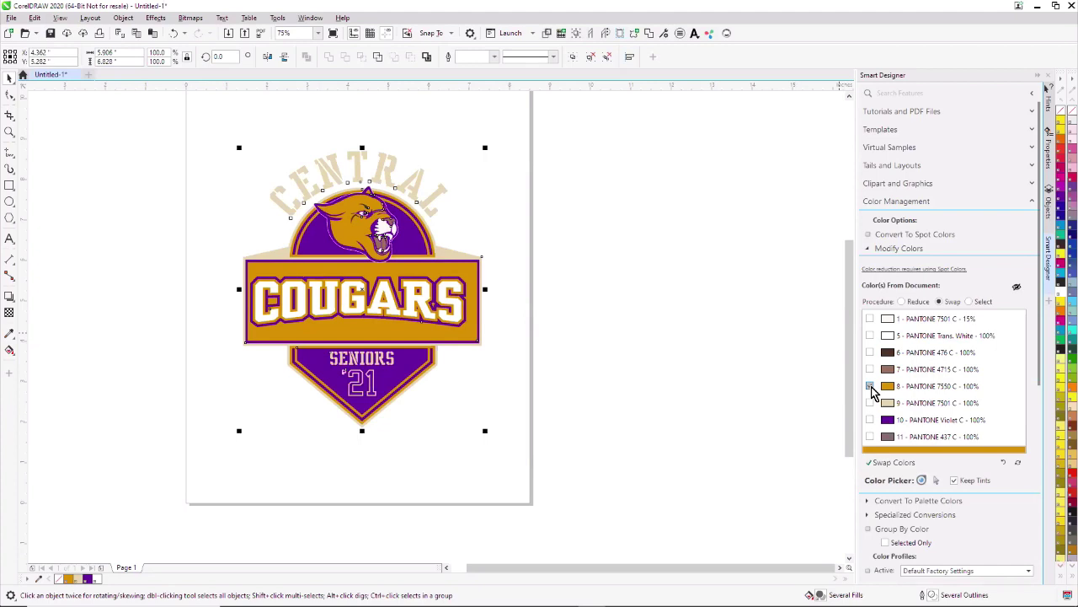
left_click(910, 464)
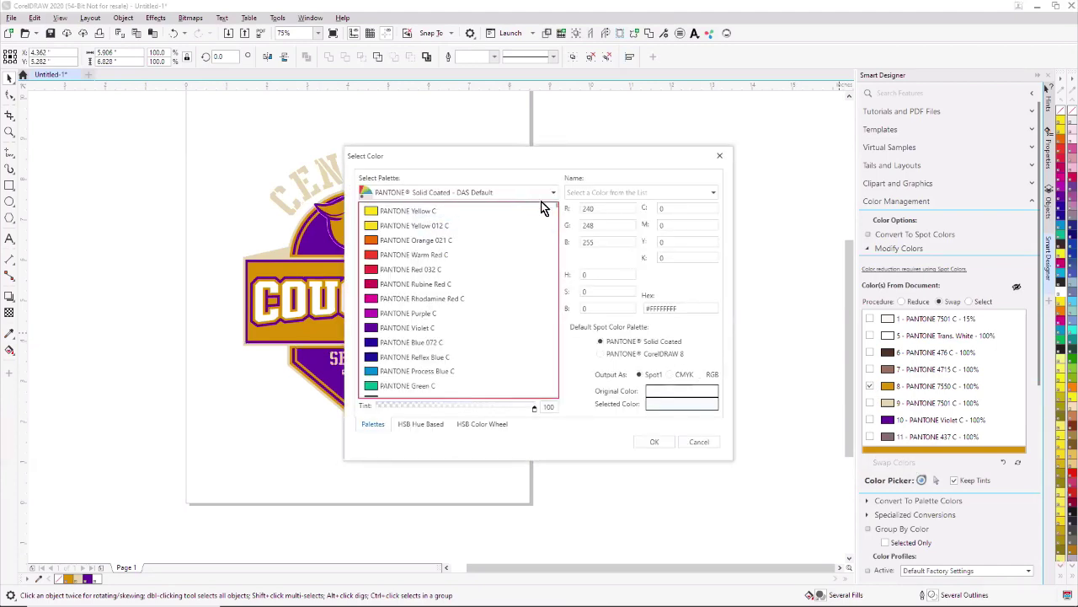
scroll(548, 287, "down", 15)
scroll(550, 291, "down", 10)
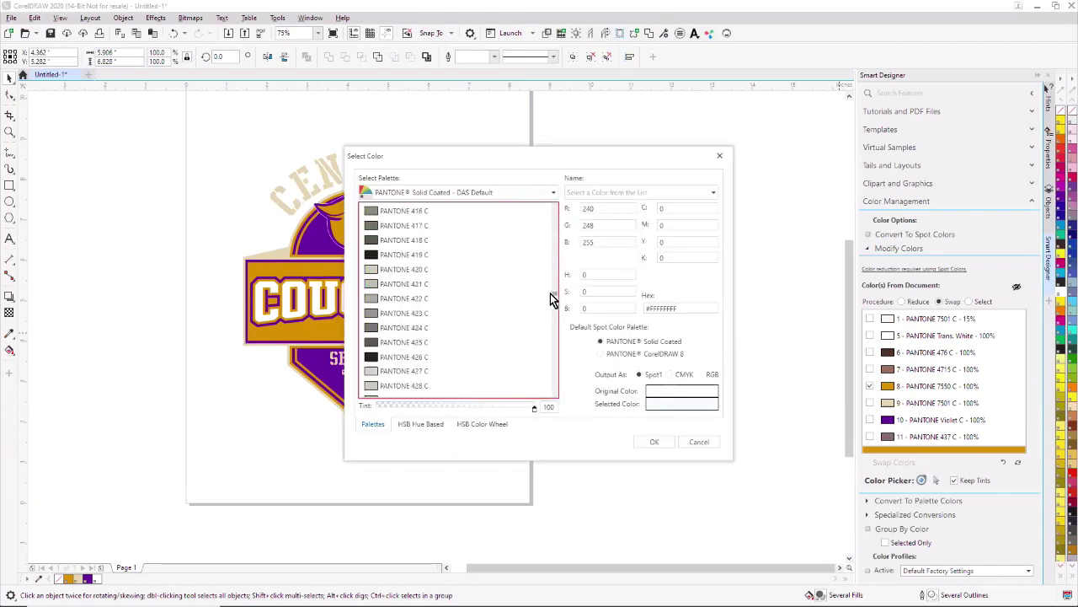
left_click(421, 225)
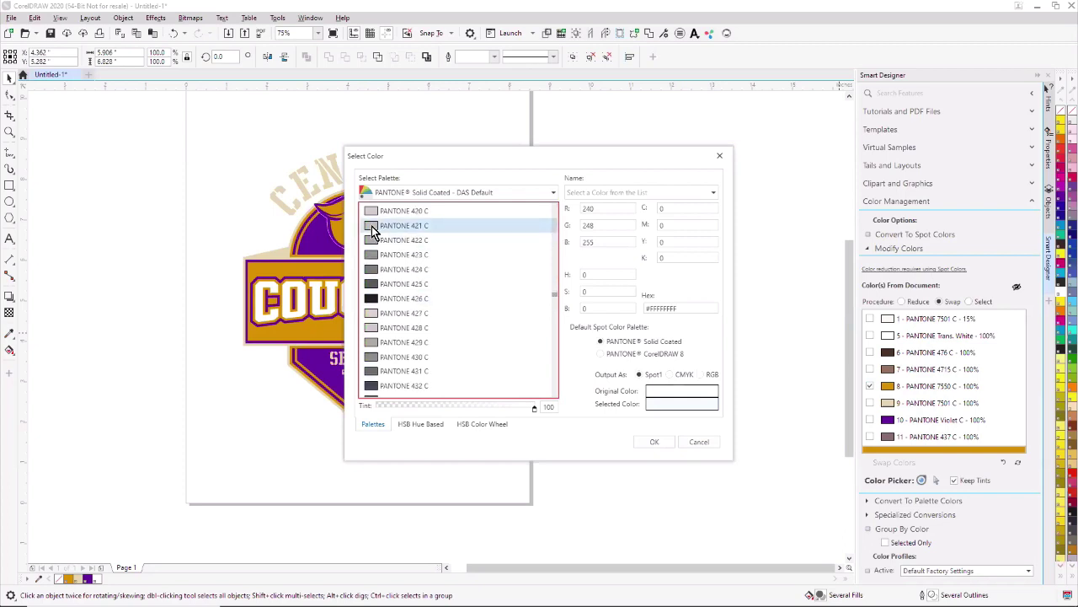
left_click(654, 443)
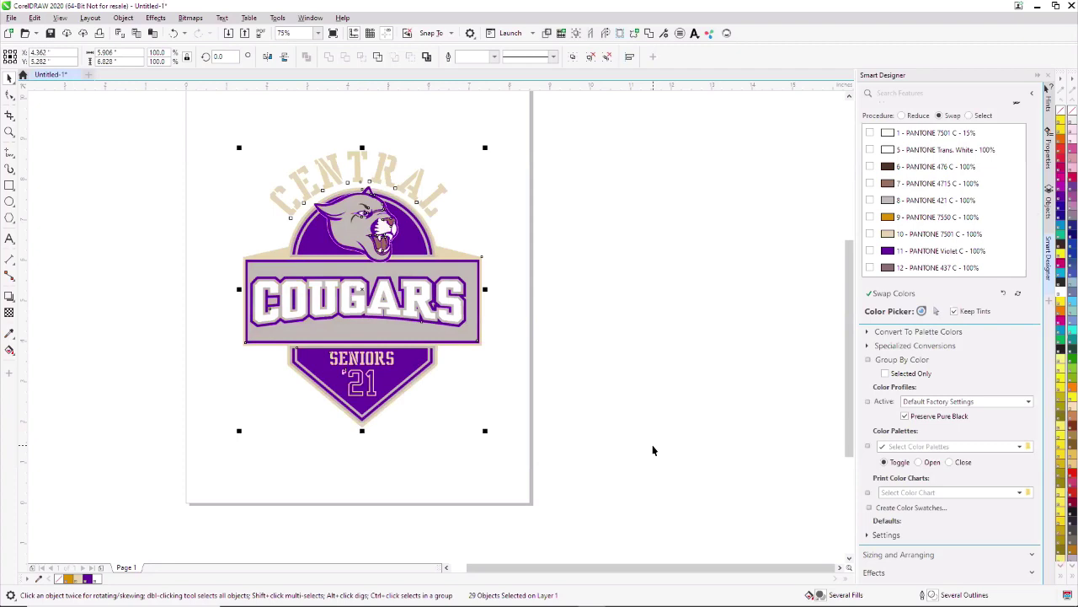
Step: Swap the beige PANTONE 7501 C for PANTONE Trans. White throughout the logo and deselect the artwork
left_click(872, 235)
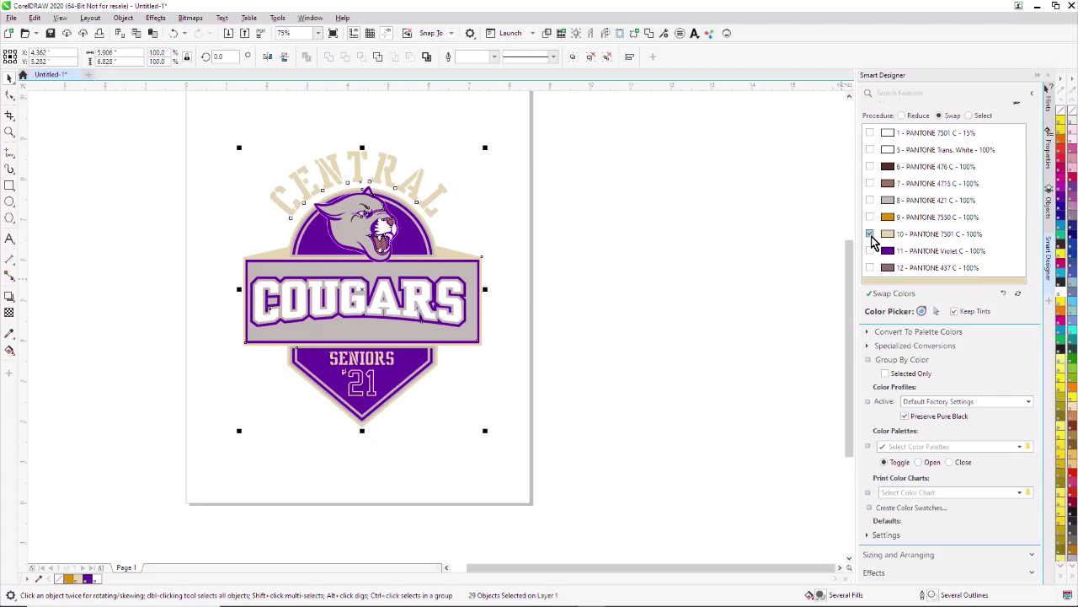
left_click(895, 295)
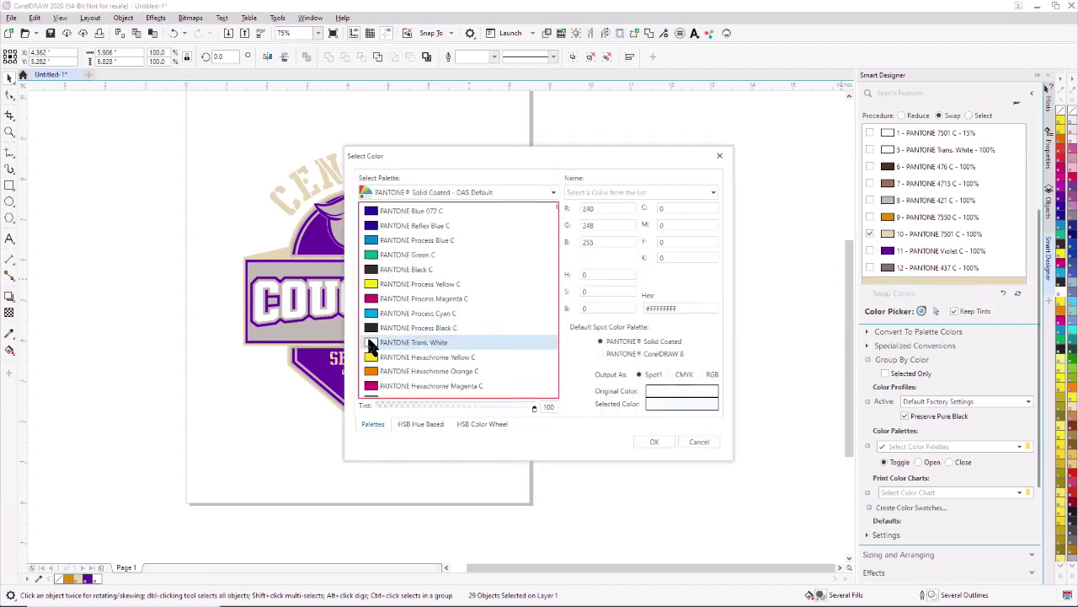
left_click(654, 441)
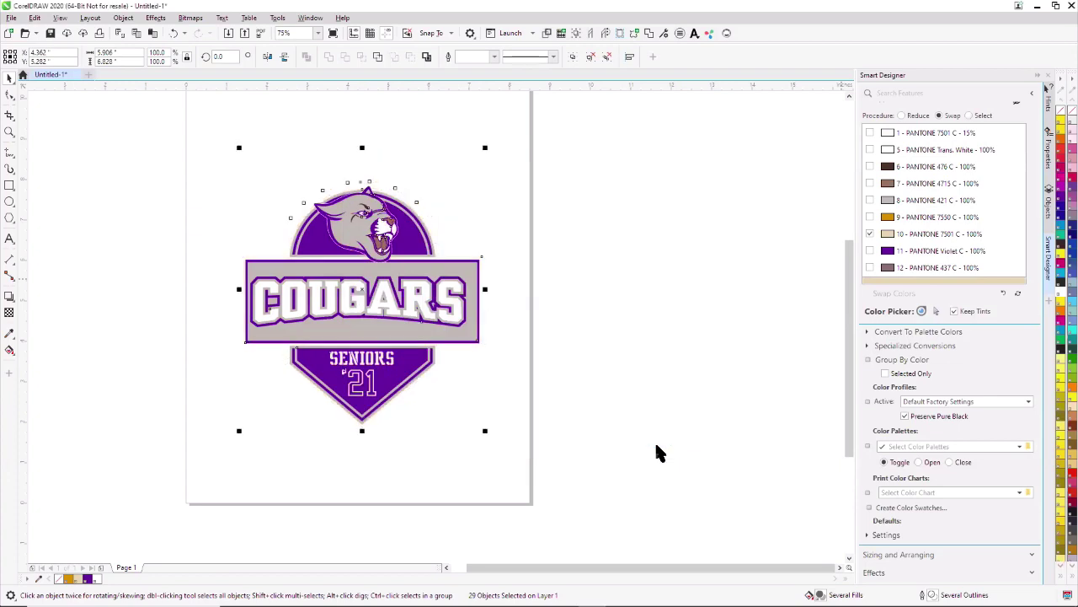
left_click(714, 358)
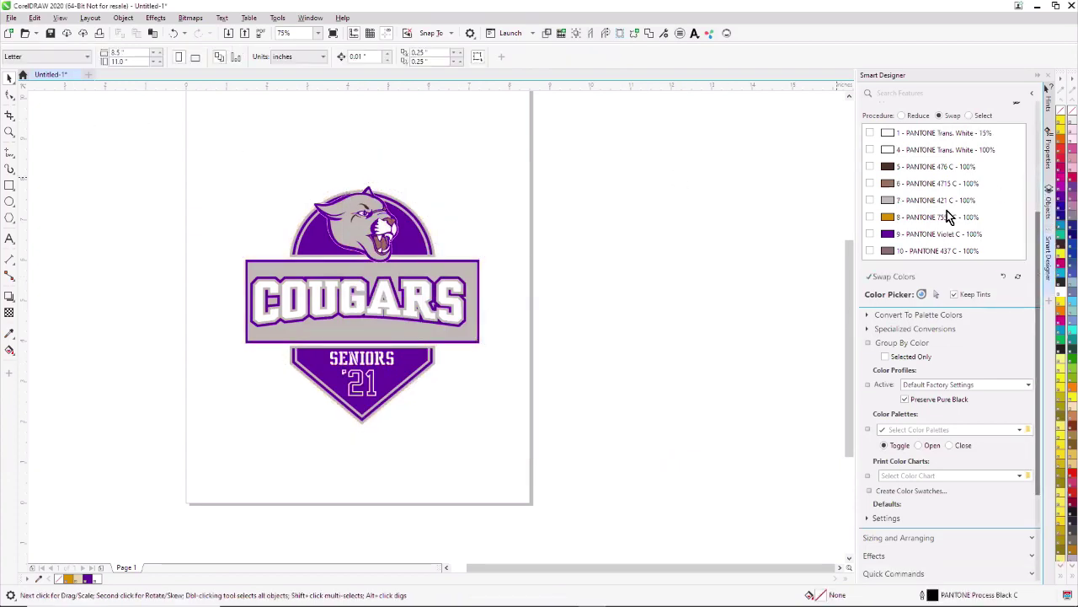
Step: Open the Virtual Samples library of product blanks
scroll(925, 177, "up", 3)
scroll(925, 177, "up", 1)
left_click(881, 143)
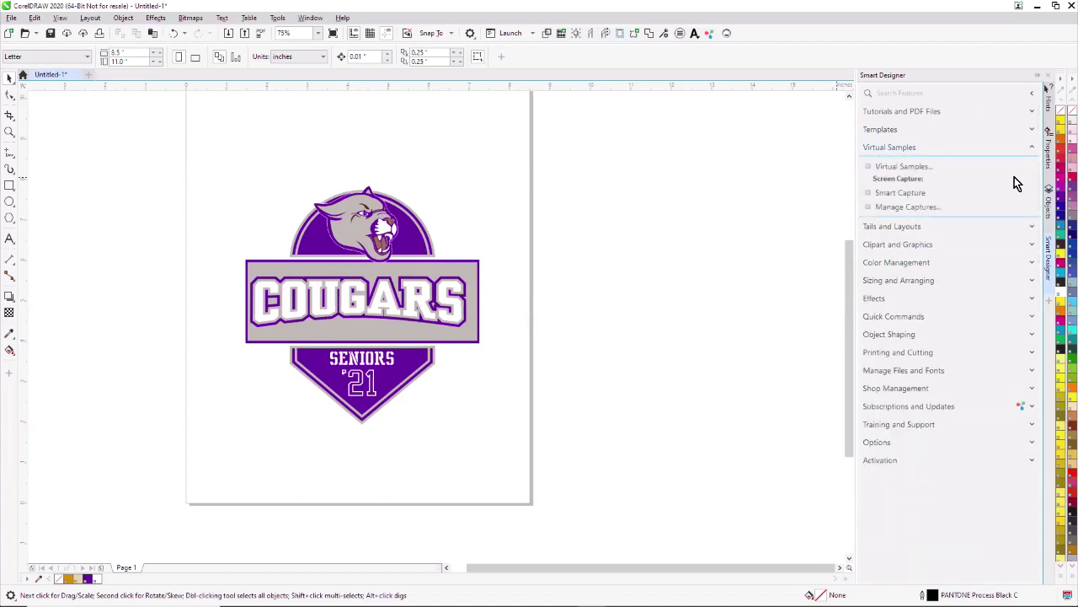
left_click(894, 168)
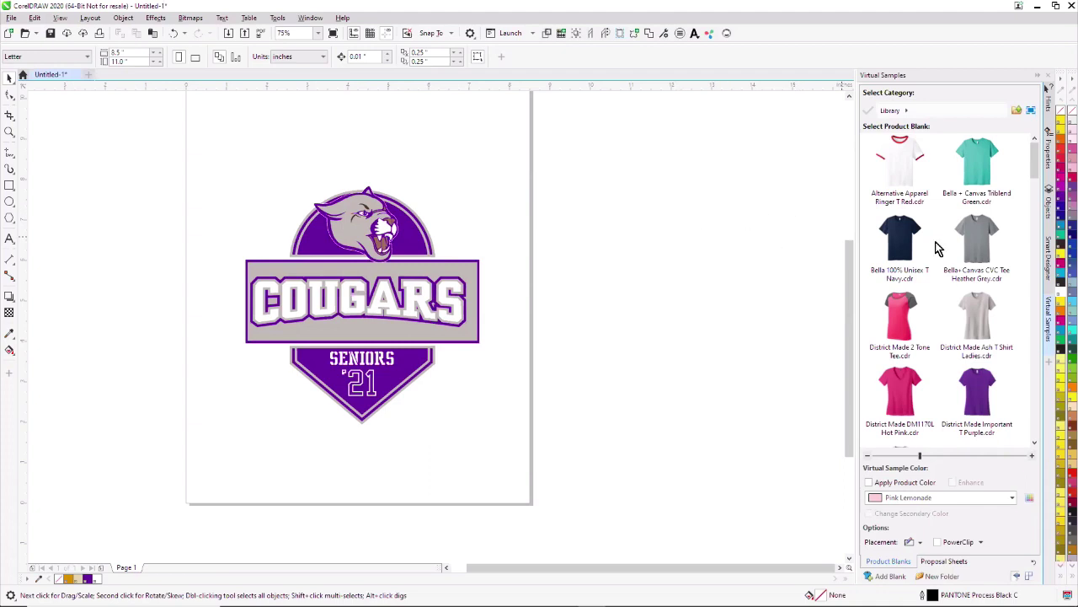
Step: Find the District Made Perfect Tee Jet Black product blank and apply the logo to it as a virtual sample
scroll(937, 349, "down", 10)
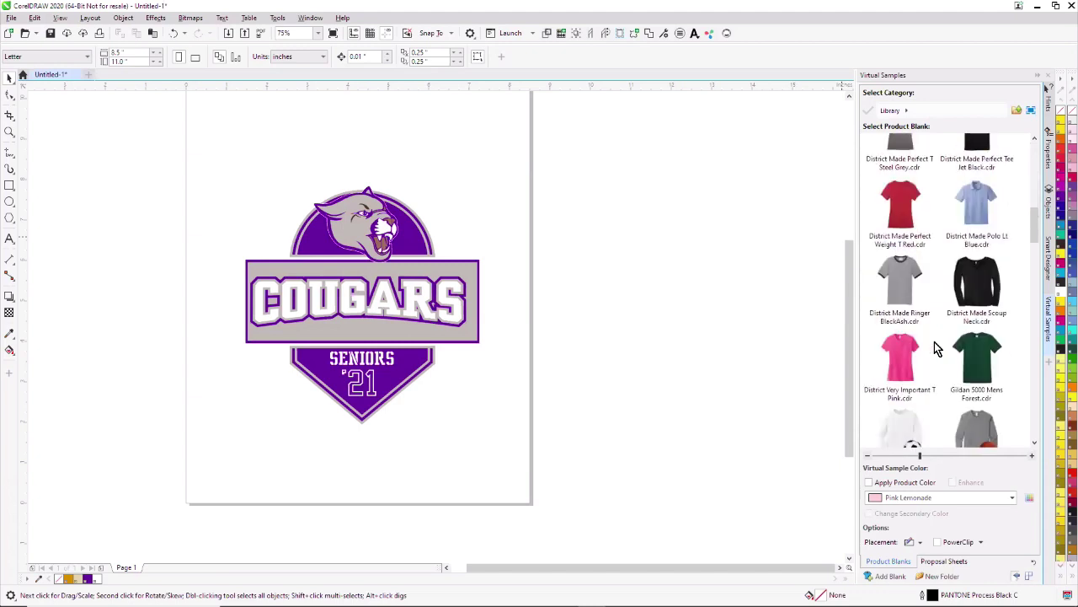
scroll(935, 347, "down", 3)
scroll(935, 347, "down", 4)
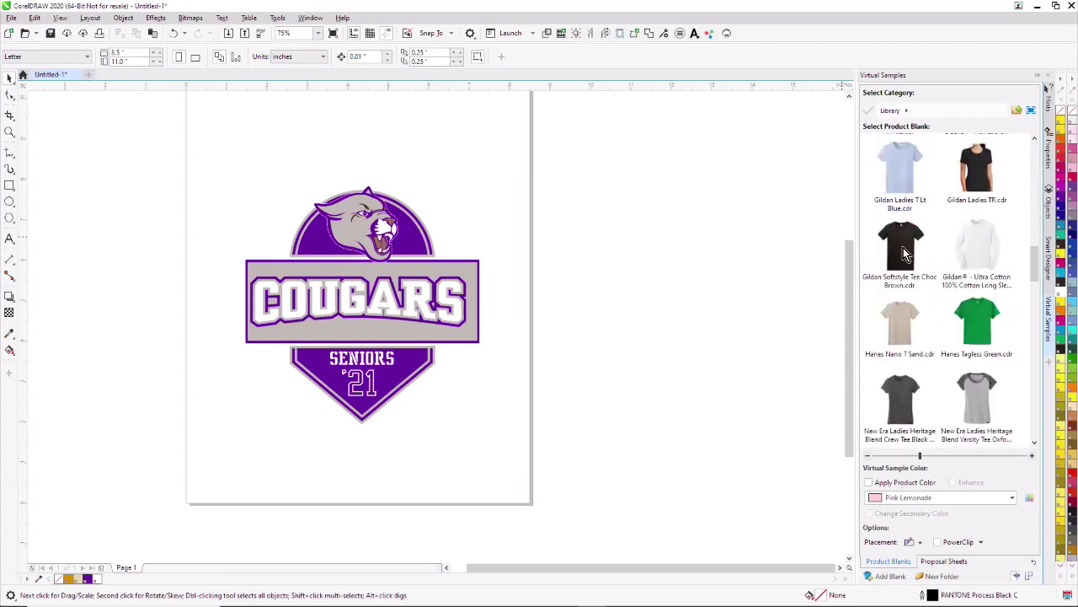
scroll(921, 269, "up", 2)
scroll(922, 269, "down", 4)
scroll(923, 269, "down", 8)
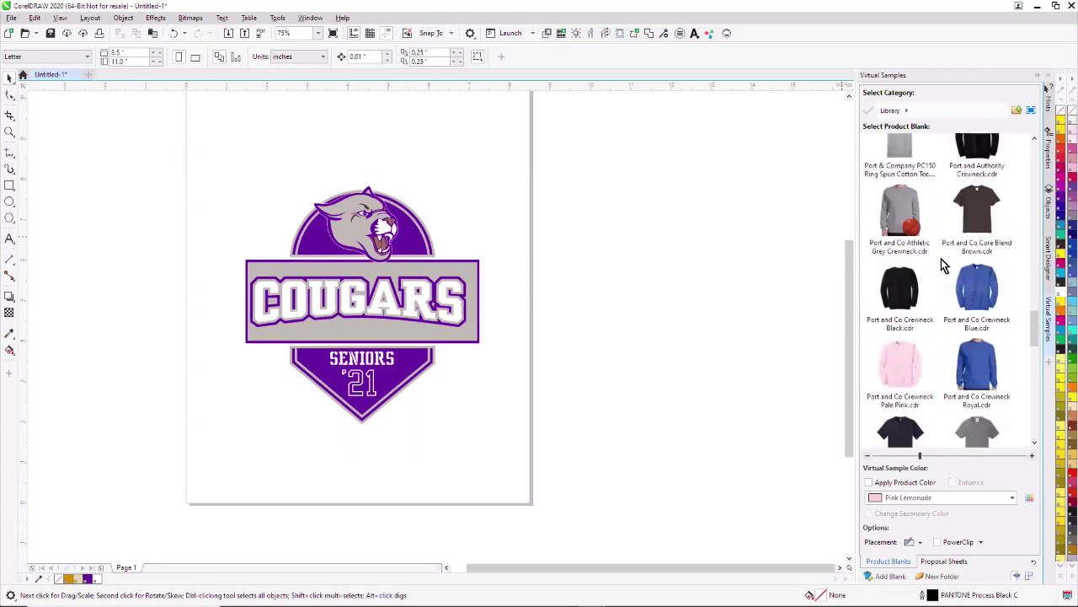
scroll(950, 257, "down", 3)
scroll(952, 257, "up", 5)
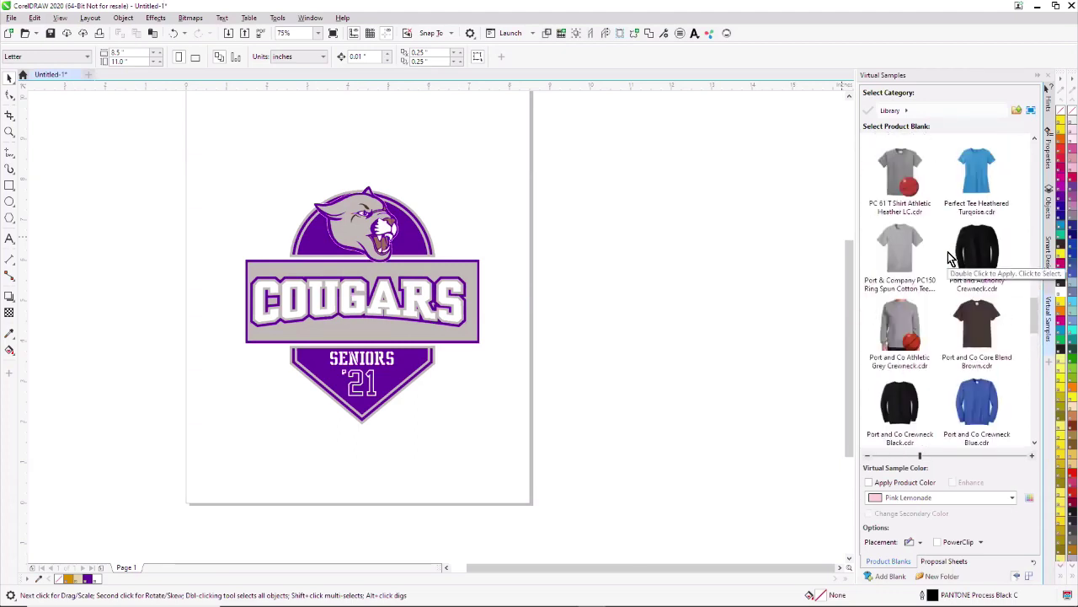
scroll(951, 257, "up", 10)
scroll(950, 257, "up", 8)
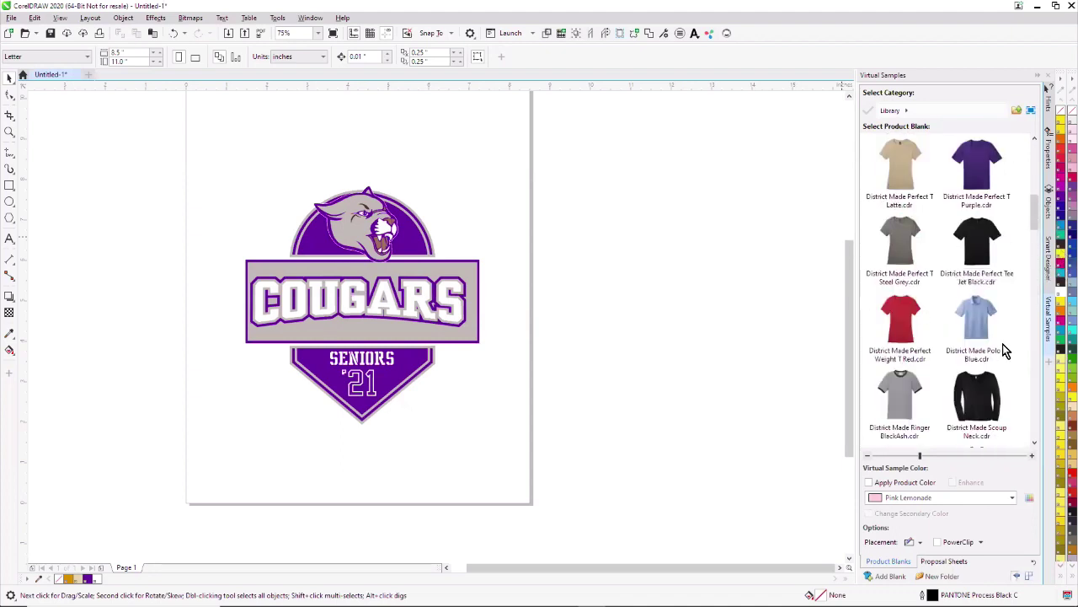
double_click(989, 236)
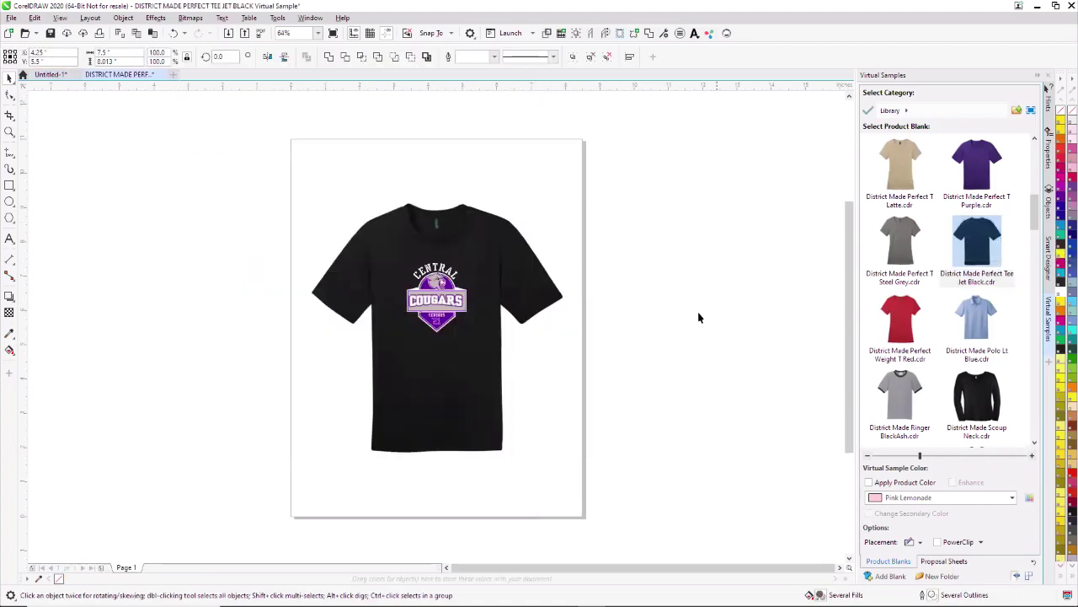
Step: Select the logo art on the black shirt, scale it up slightly, and deselect it
left_click_drag(265, 227, 509, 390)
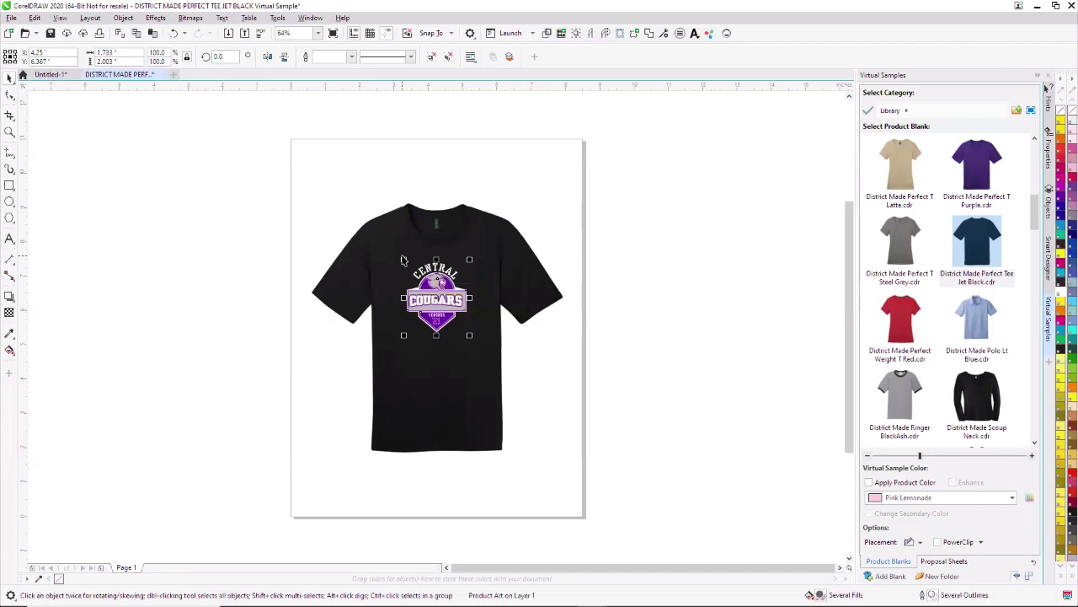
left_click(763, 340)
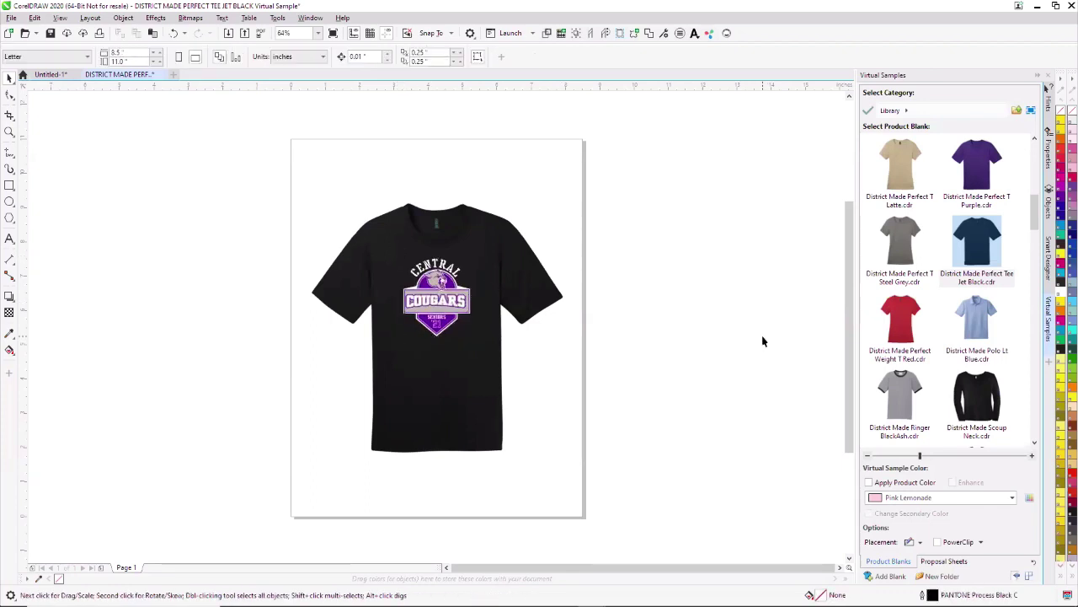
Step: Open the Overlays effects and sample black from the shirt as the overlay color
key("F4")
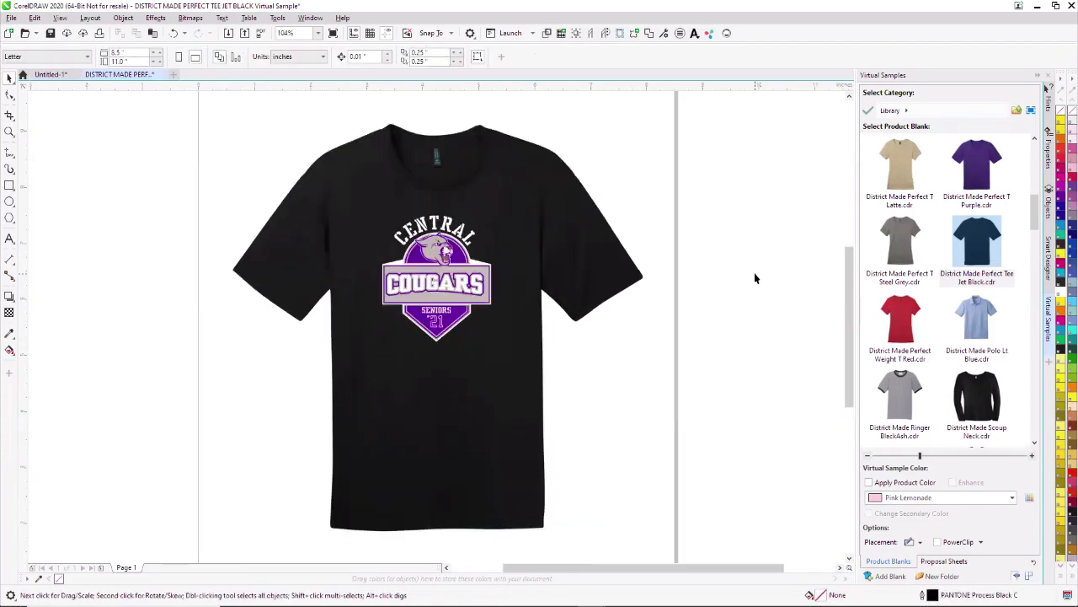
left_click(1048, 260)
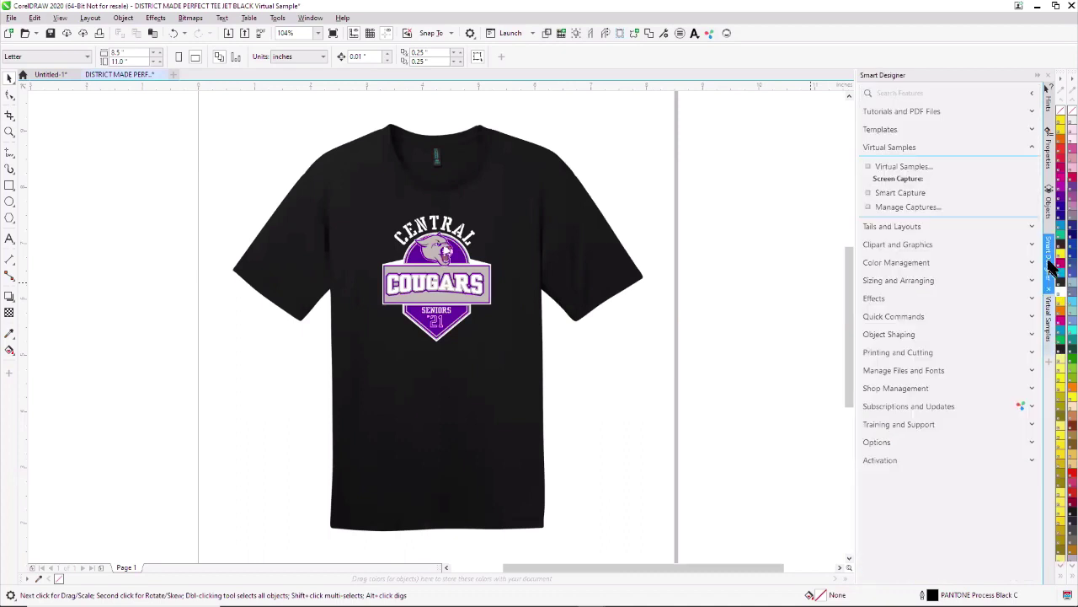
left_click(876, 299)
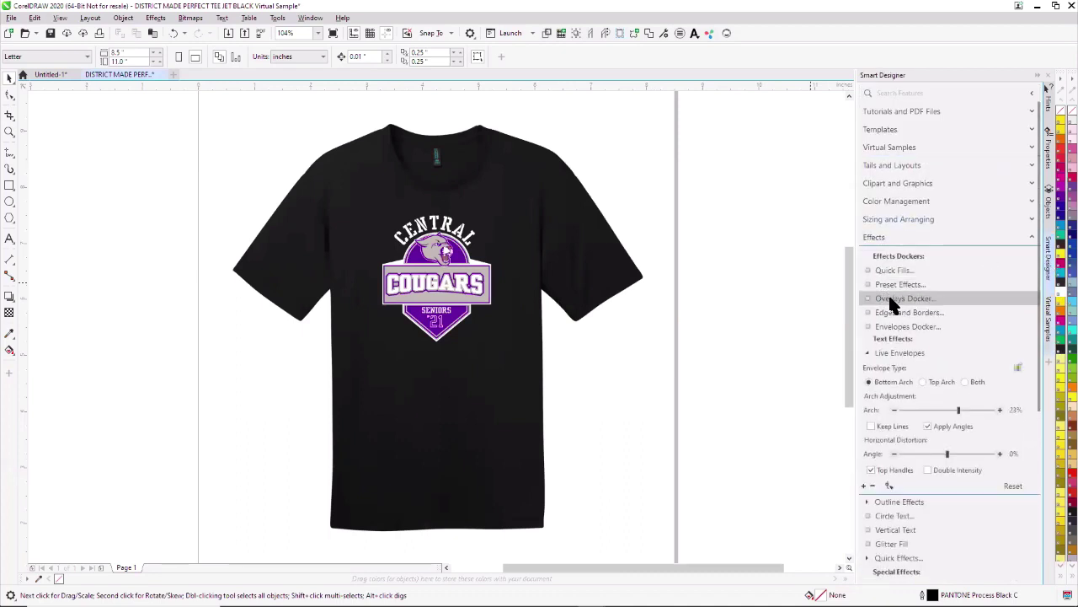
left_click(893, 302)
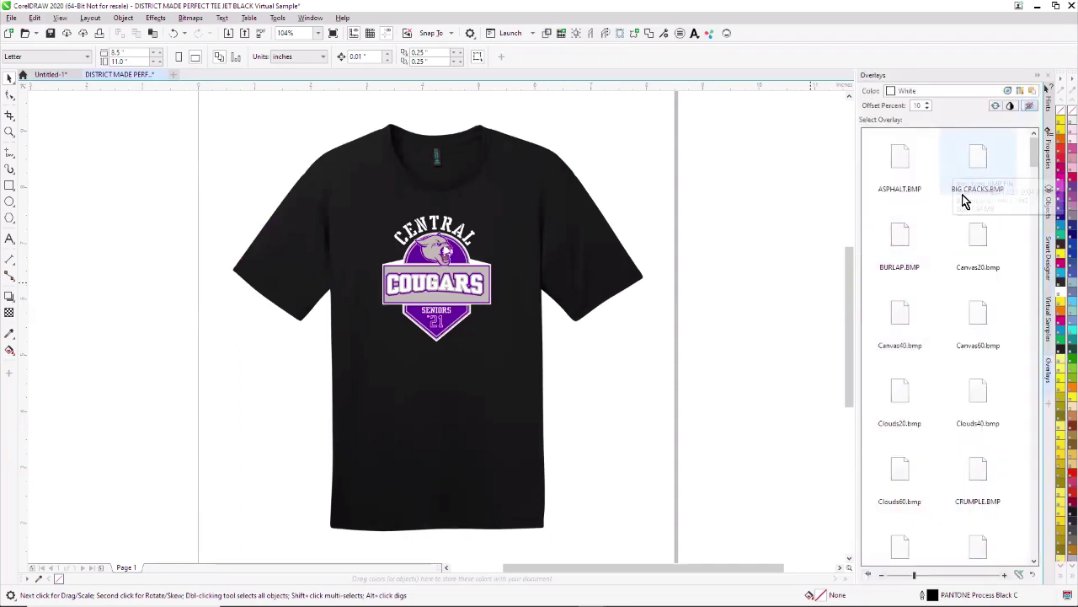
left_click(1009, 95)
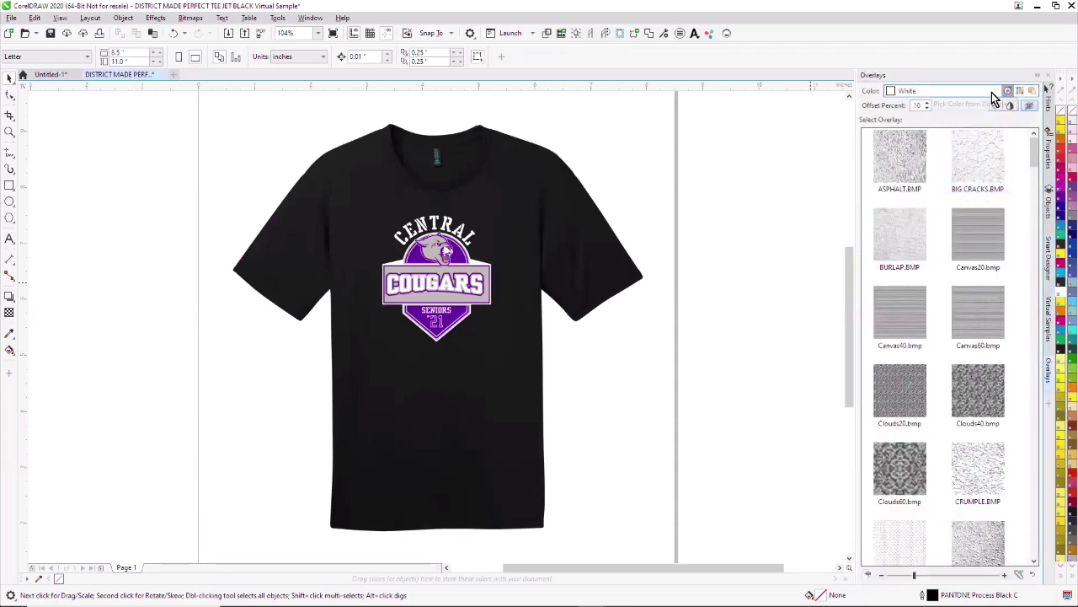
left_click(579, 219)
Step: Select the logo on the shirt, apply the JERSEY.BMP overlay to it, and deselect it
left_click(902, 261)
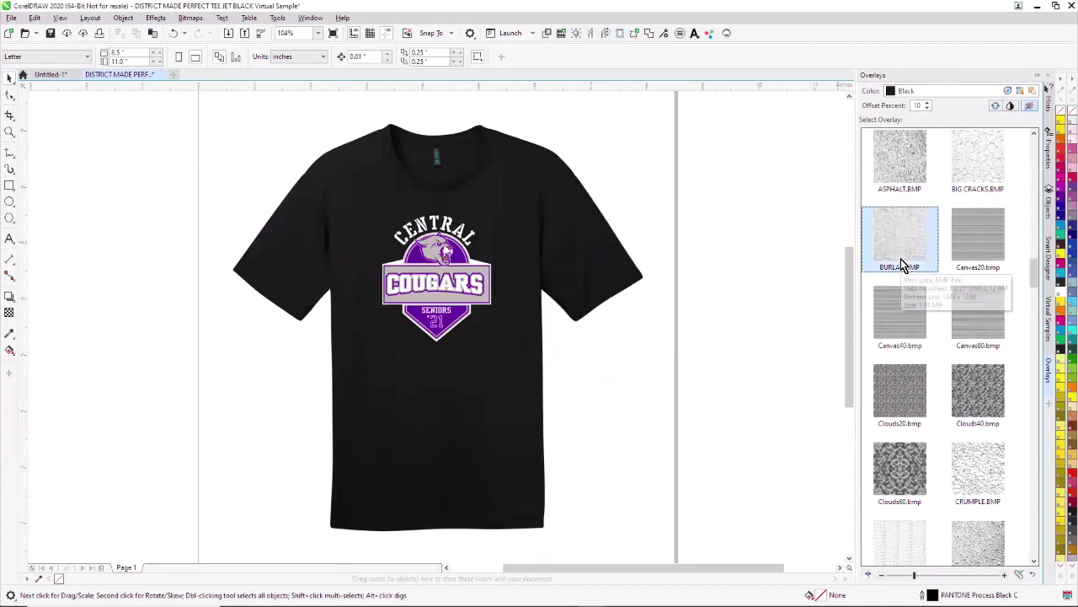
scroll(903, 252, "down", 5)
left_click_drag(291, 275, 581, 425)
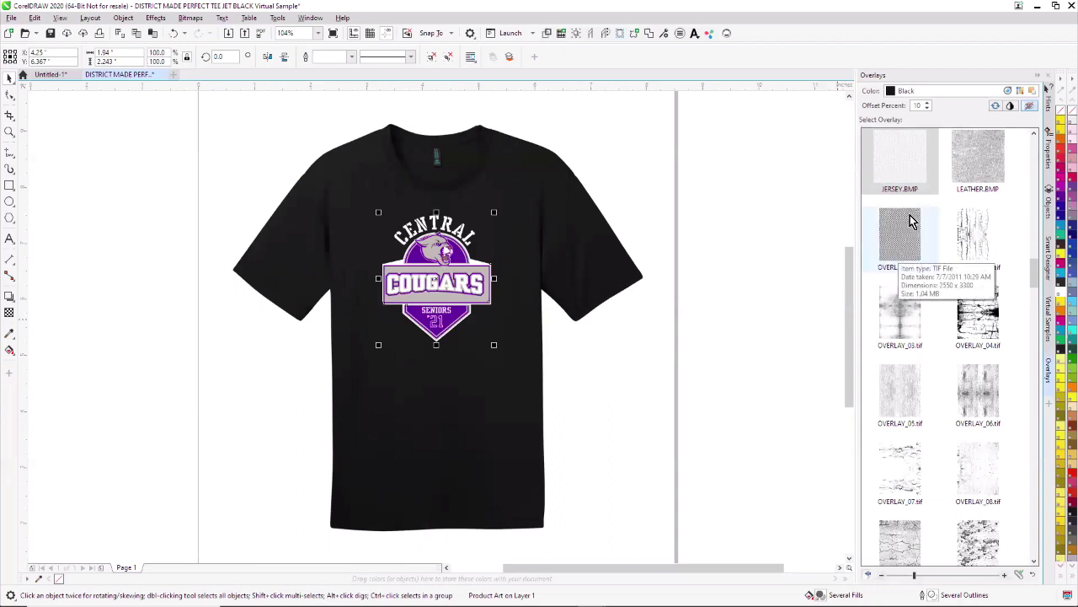
left_click(915, 161)
left_click(778, 189)
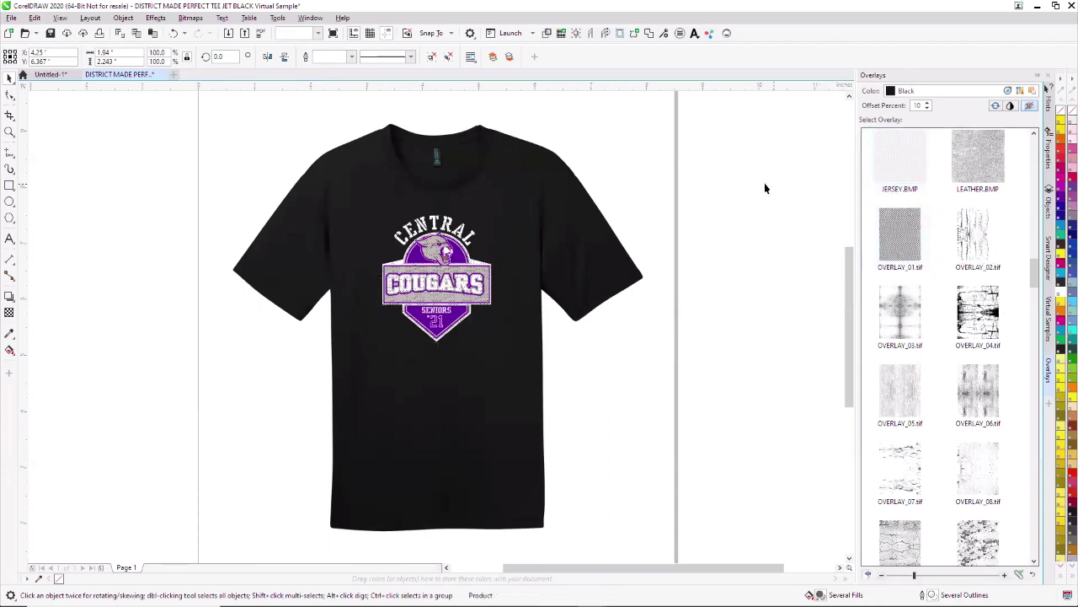
Step: Select the logo together with its overlay and enlarge both to about 2.35 by 2.76 inches
left_click_drag(280, 192, 565, 396)
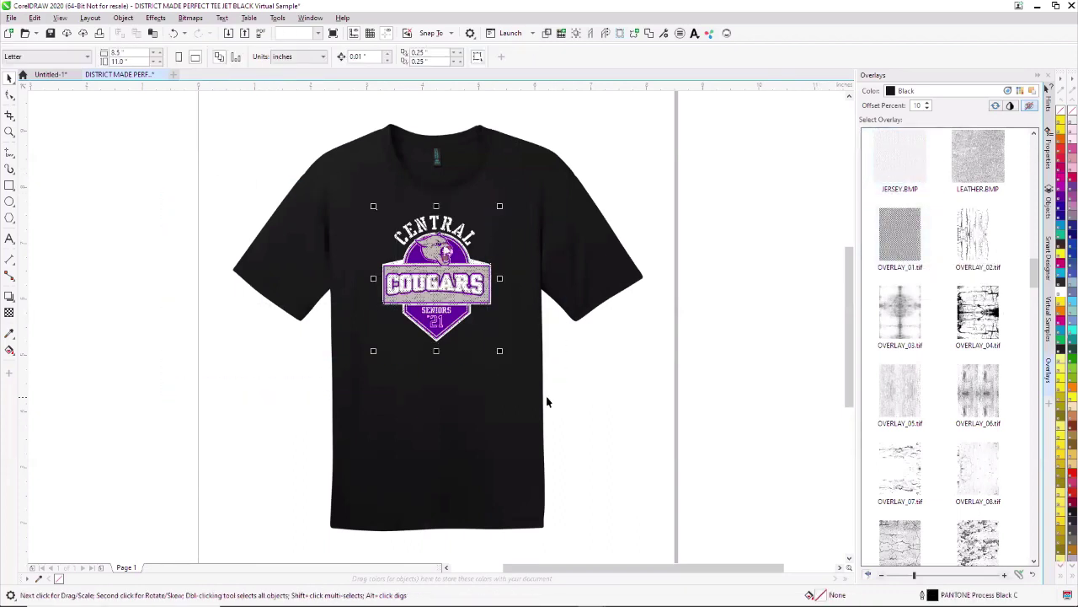
left_click_drag(373, 350, 368, 368)
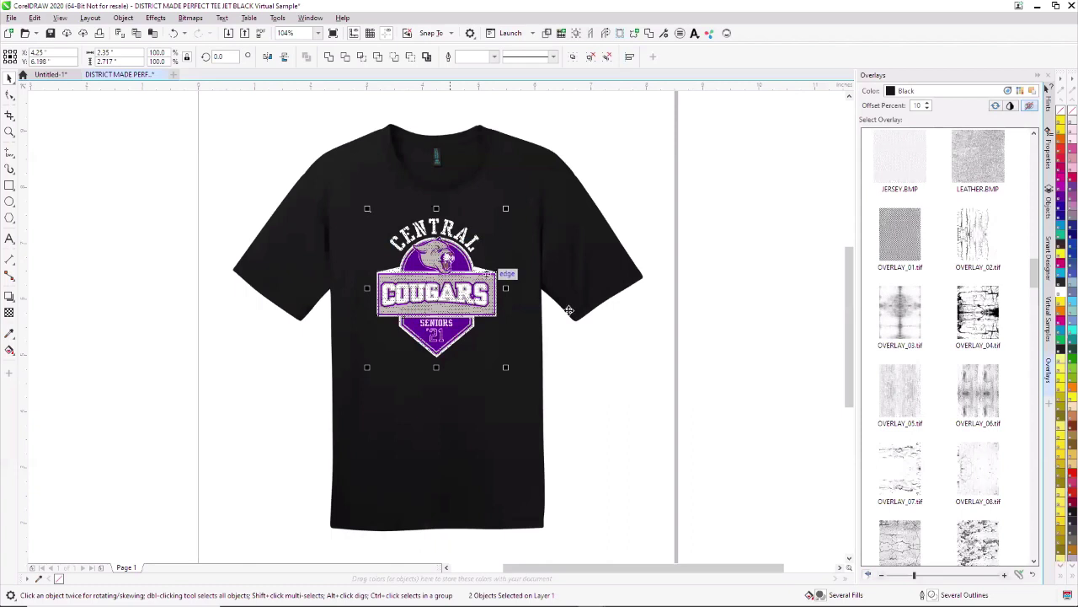
left_click(10, 132)
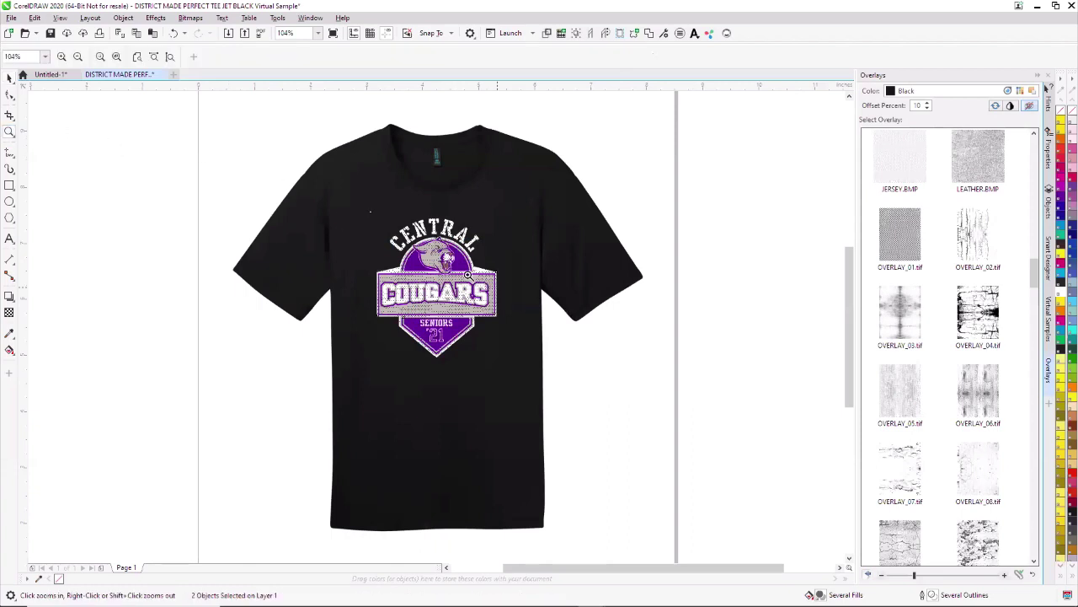
left_click(566, 414)
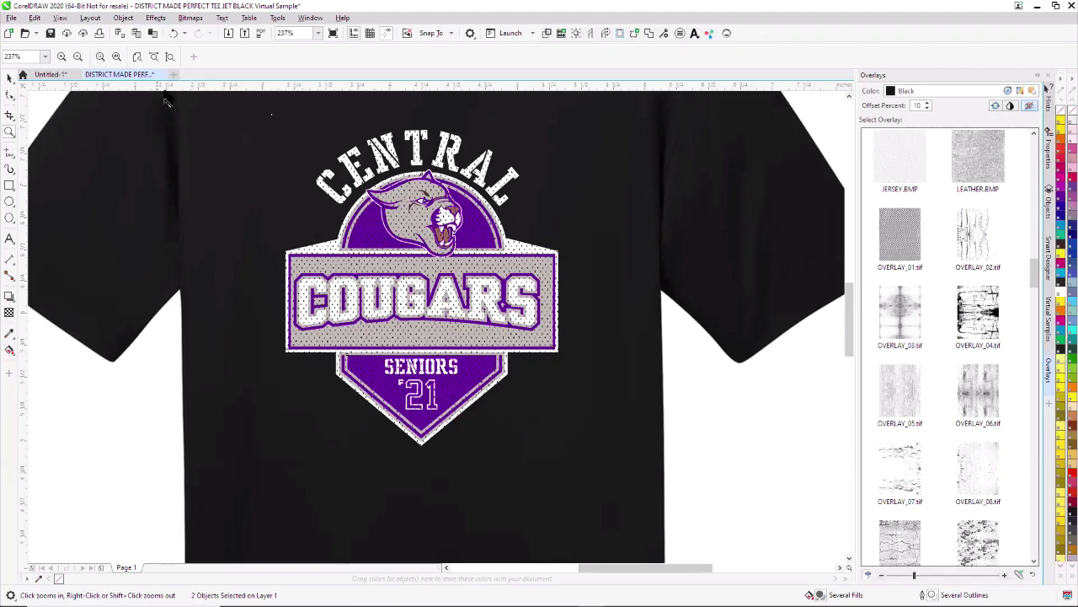
Step: Return to the Untitled-1 document, deselect the artwork, and show it in Wireframe view with the Smart Designer tools open
left_click(52, 77)
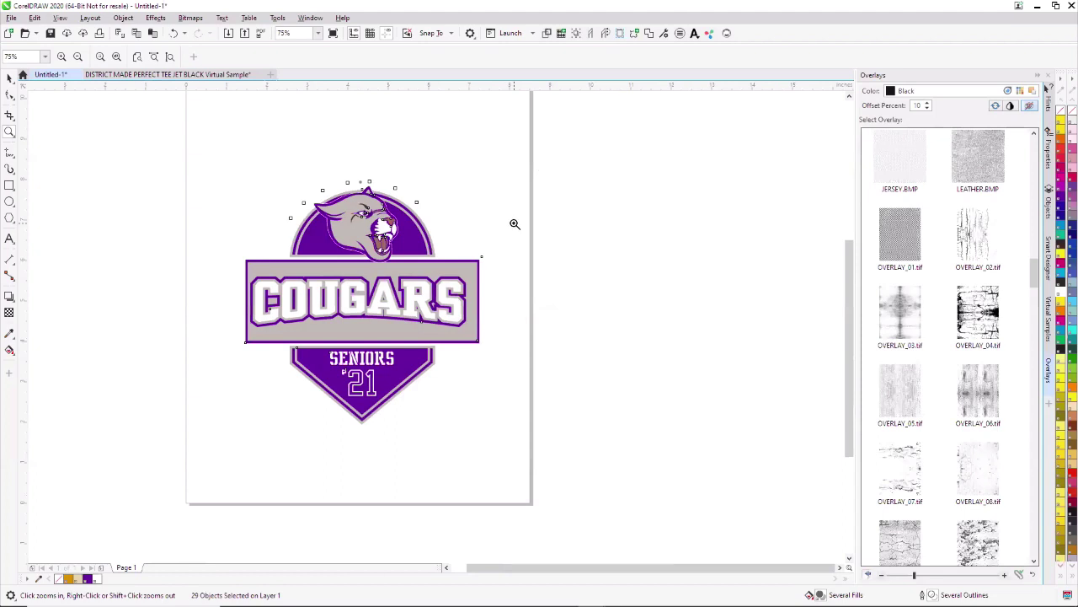
left_click(12, 76)
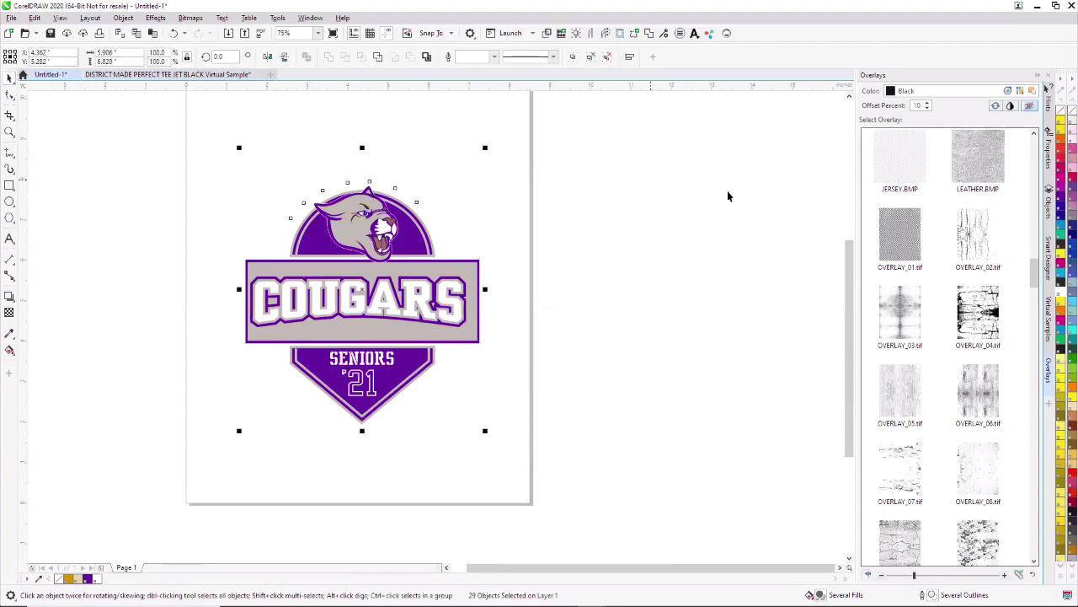
left_click(788, 228)
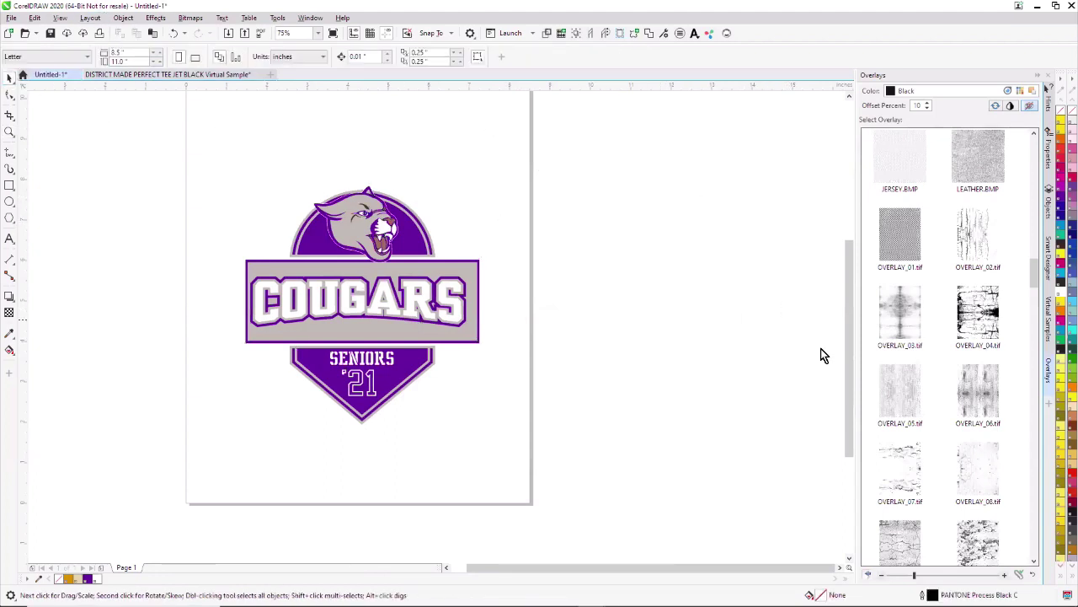
left_click(1049, 261)
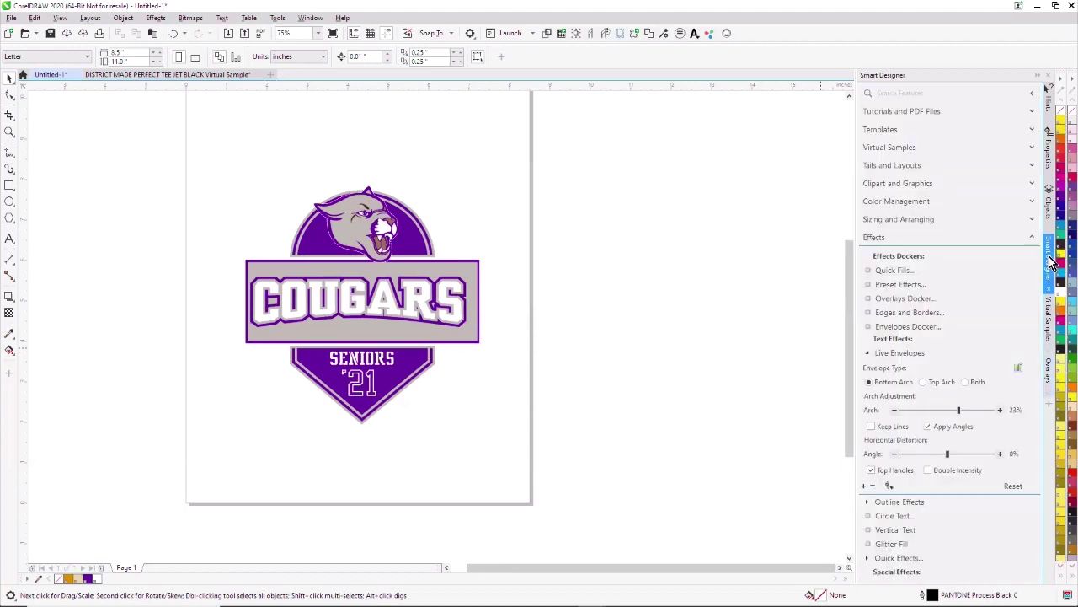
scroll(935, 472, "down", 3)
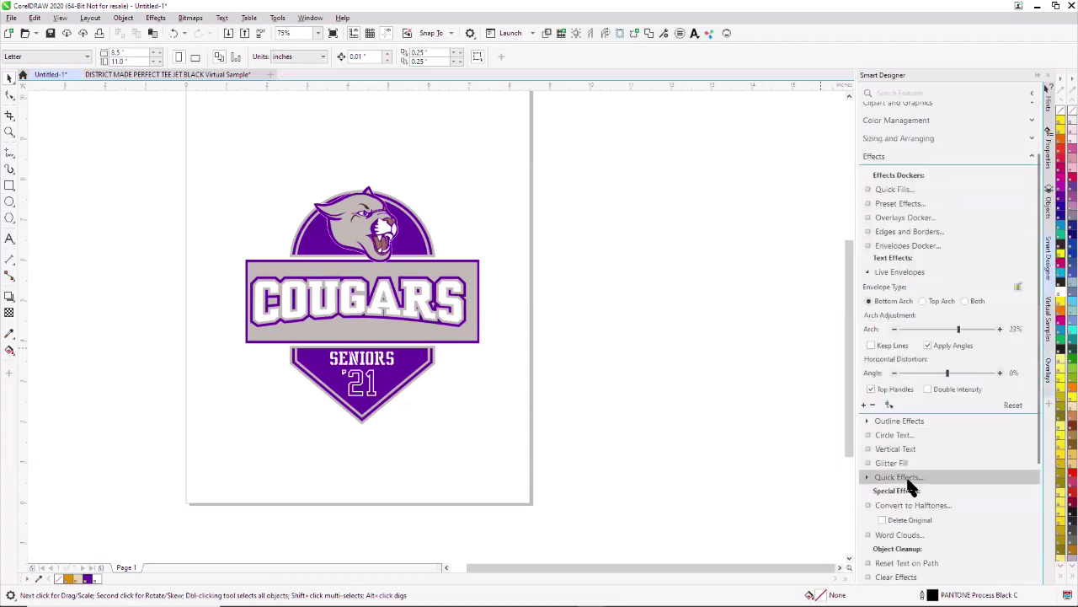
left_click(60, 18)
left_click(73, 47)
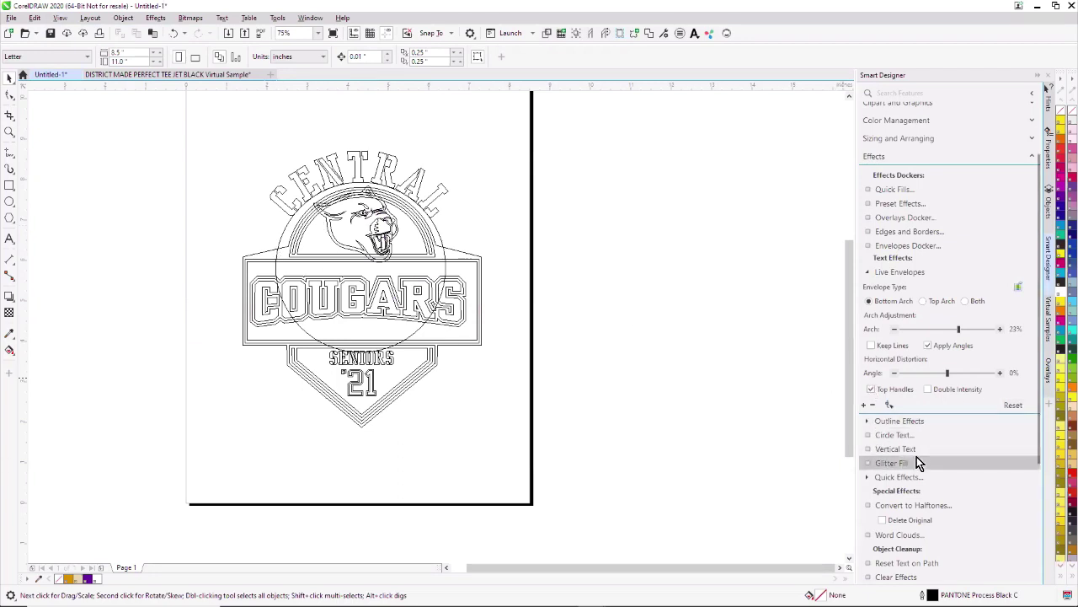
Step: Remove the control curves from the logo with the Smart Designer object shaping tools and restore Enhanced view
scroll(962, 445, "down", 2)
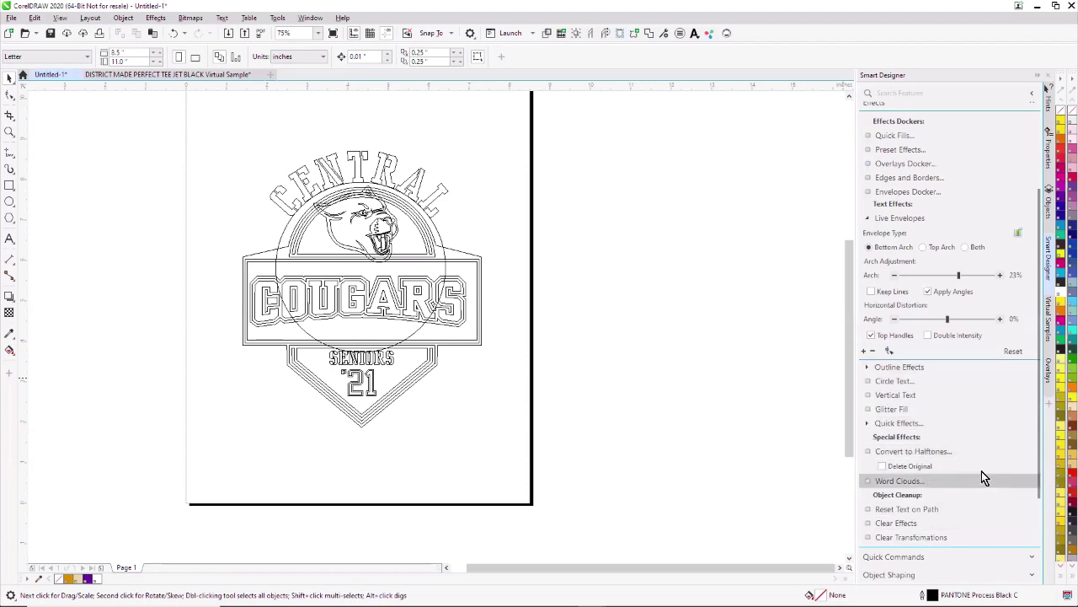
scroll(944, 465, "down", 2)
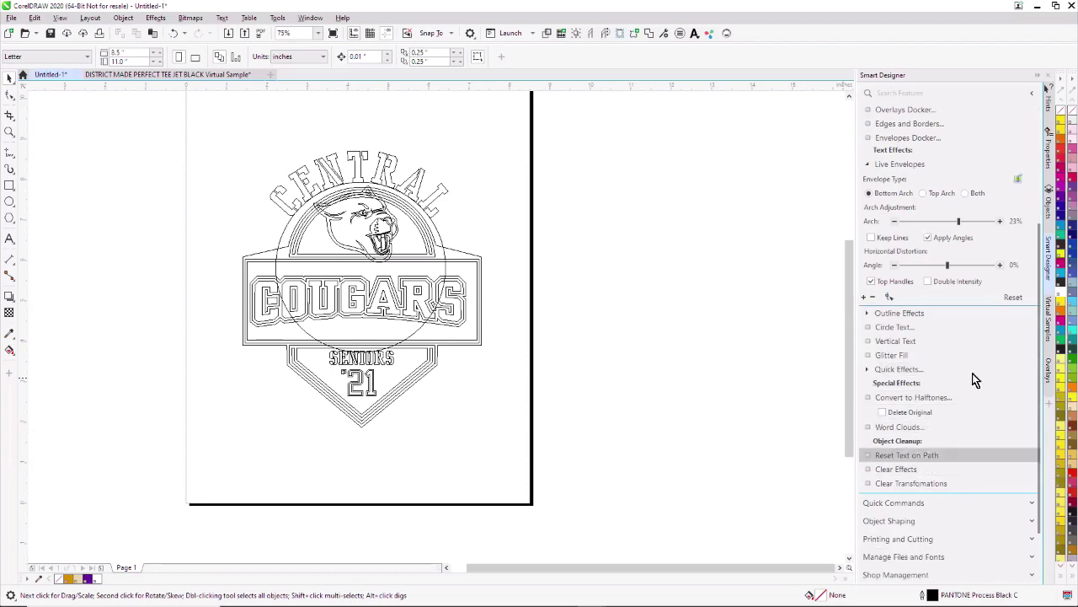
scroll(961, 216, "up", 4)
left_click(1031, 155)
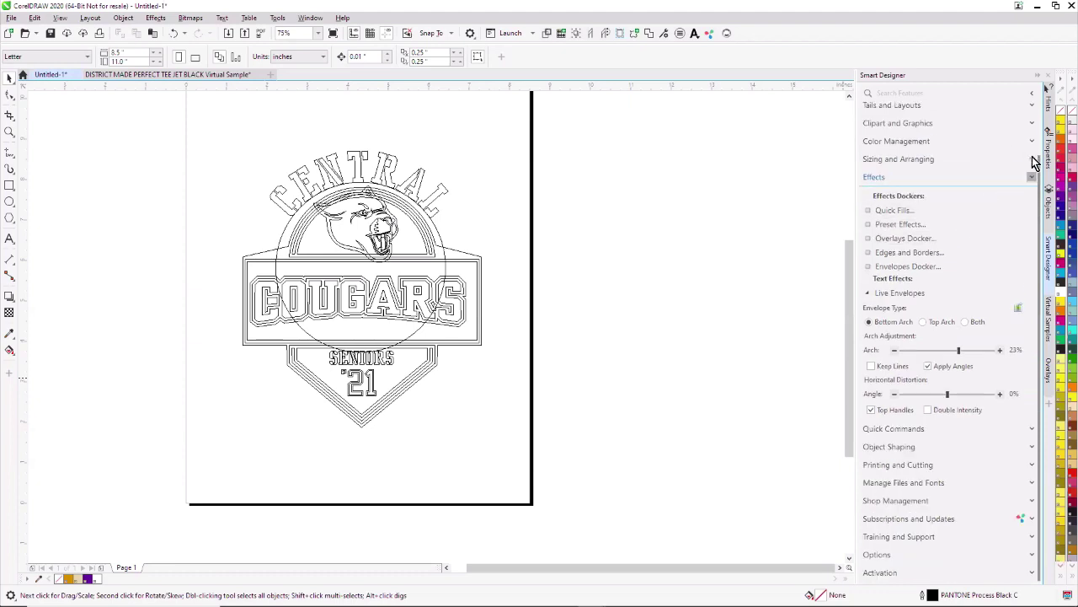
left_click(878, 274)
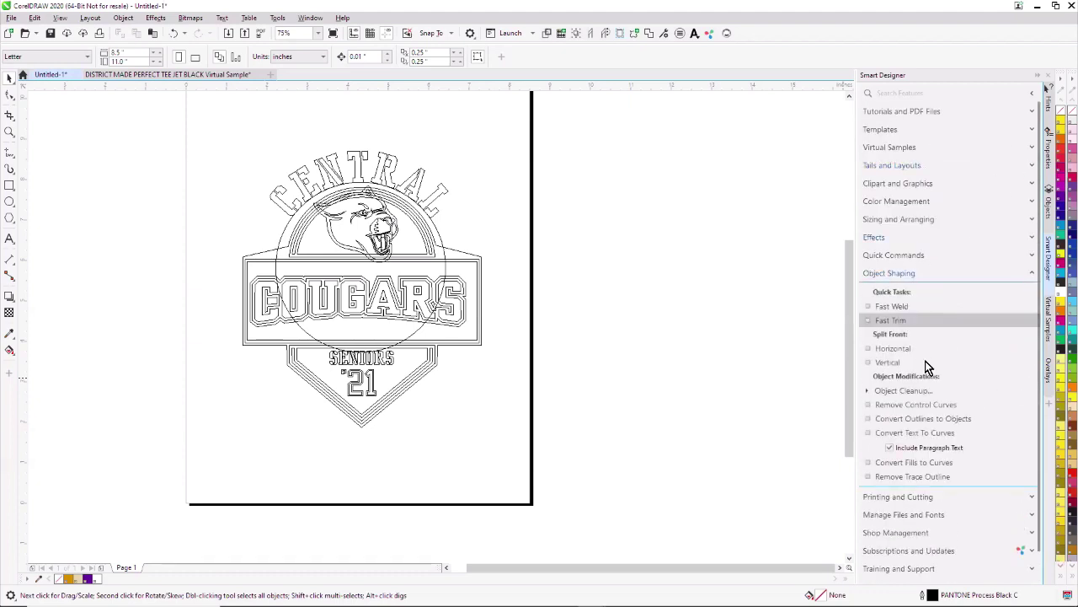
left_click(895, 405)
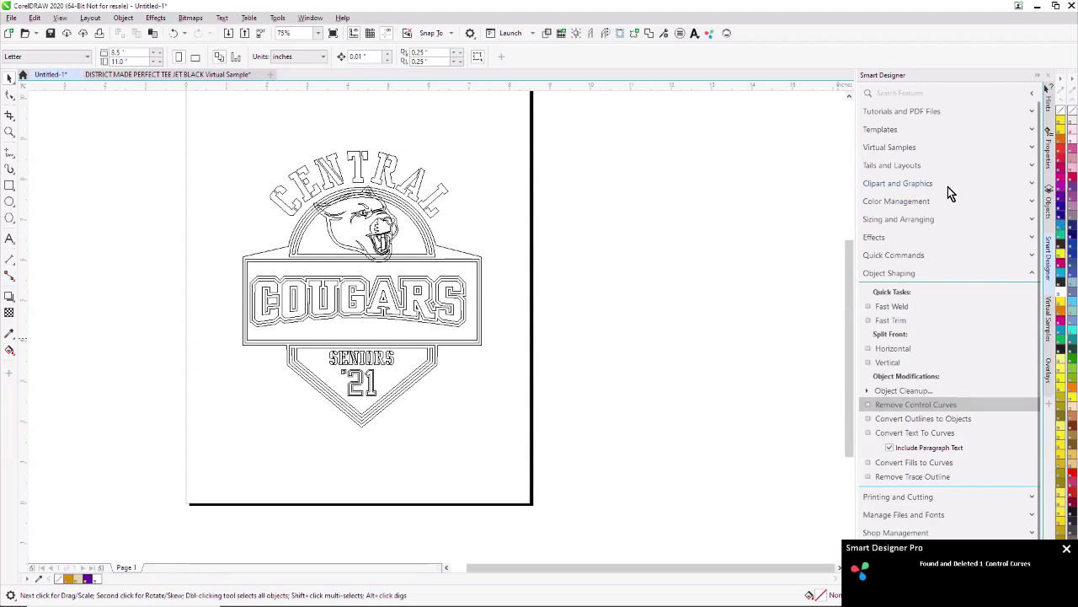
left_click(1033, 276)
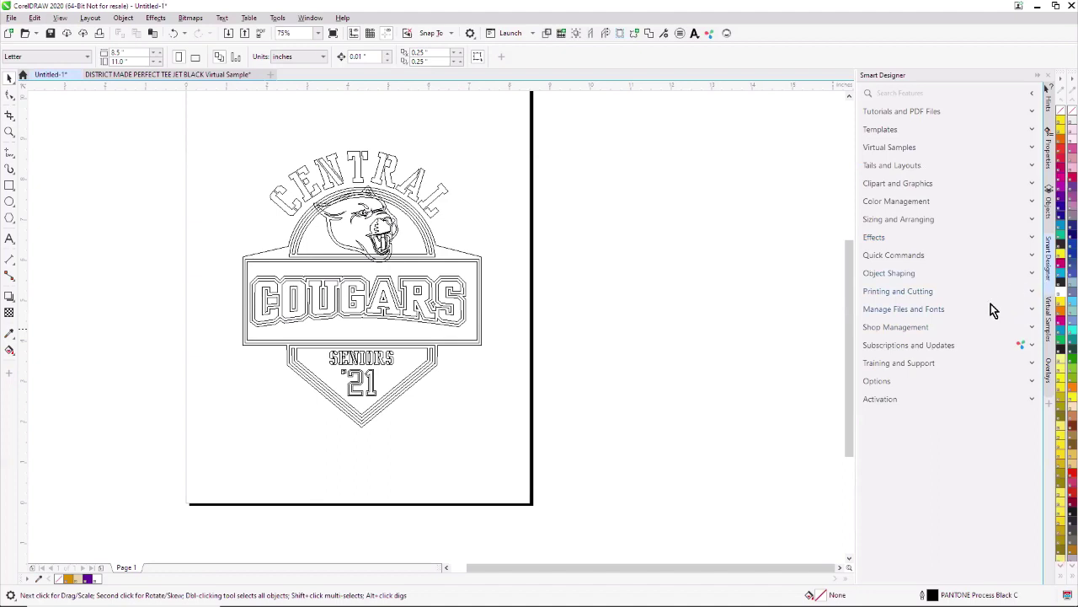
left_click(61, 20)
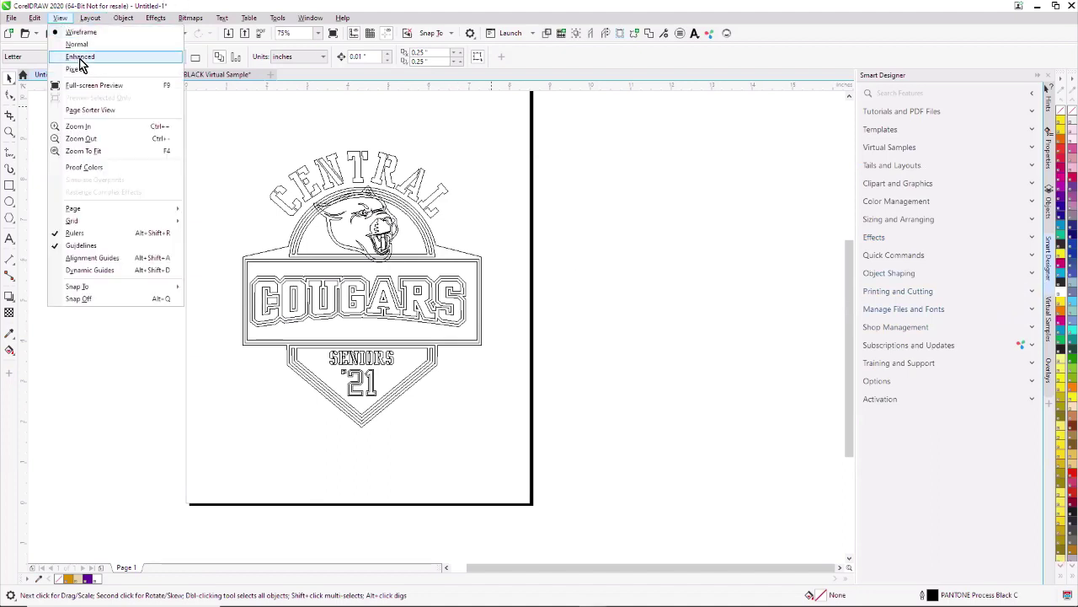
left_click(80, 56)
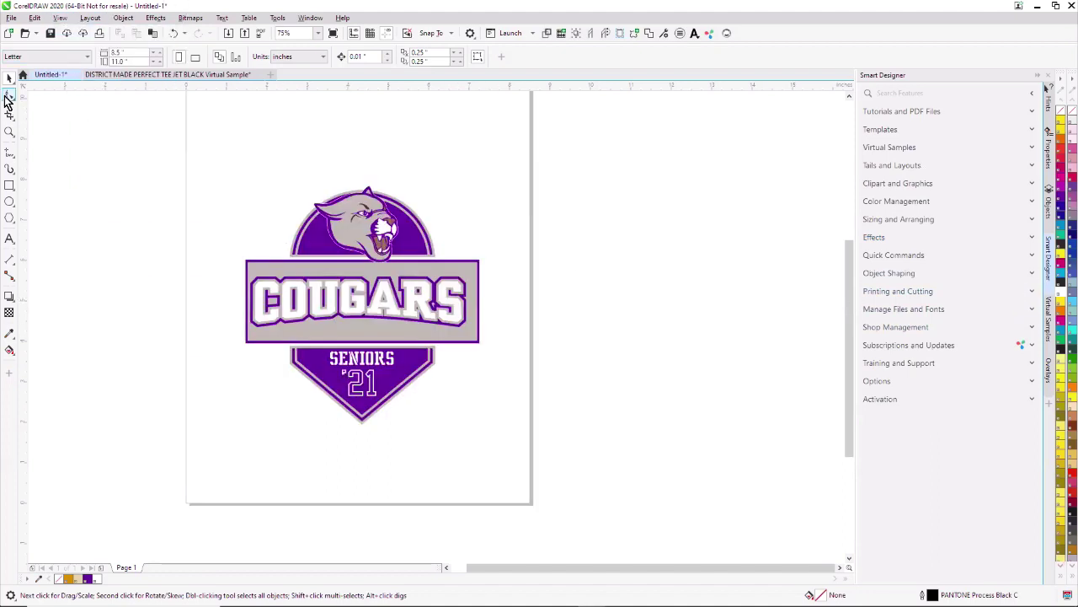
Step: Set the violet outline around the COUGARS lettering to a 52% tint of PANTONE Violet C and deselect it
left_click(10, 132)
left_click_drag(234, 241, 481, 374)
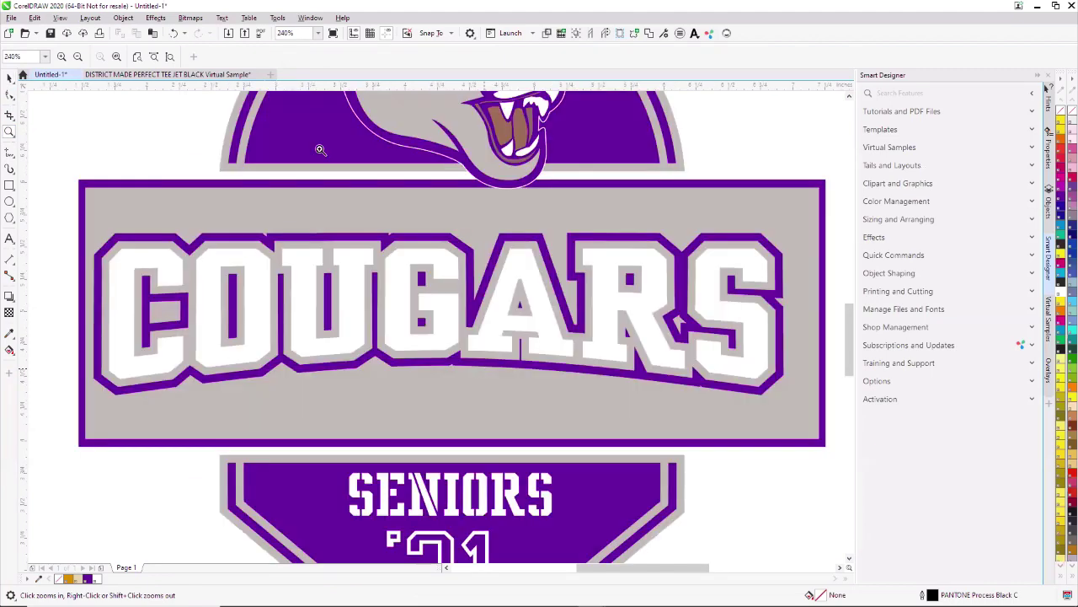
left_click(8, 78)
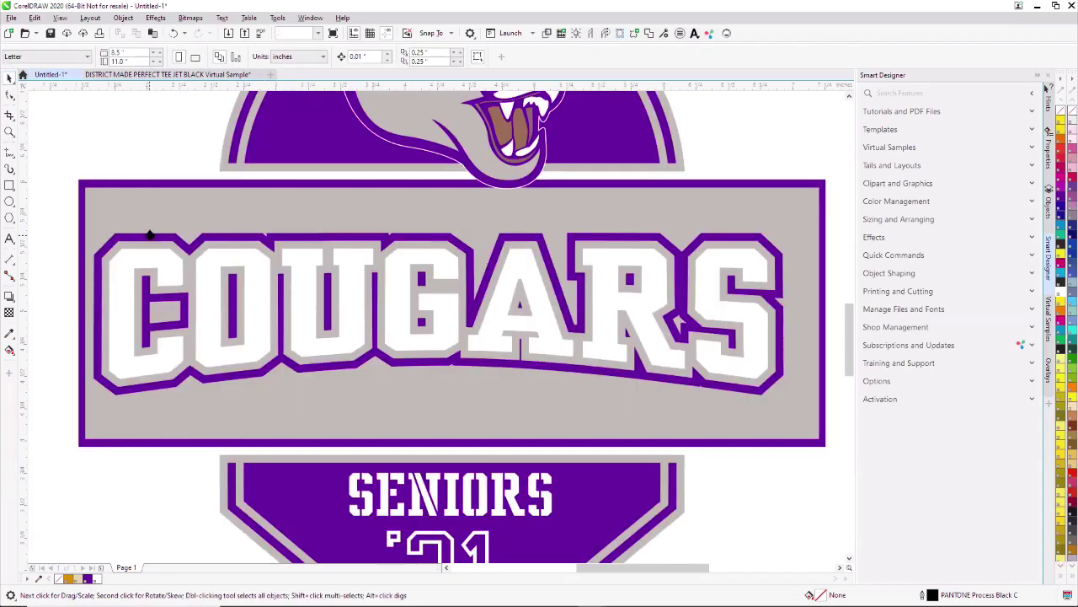
left_click(151, 236)
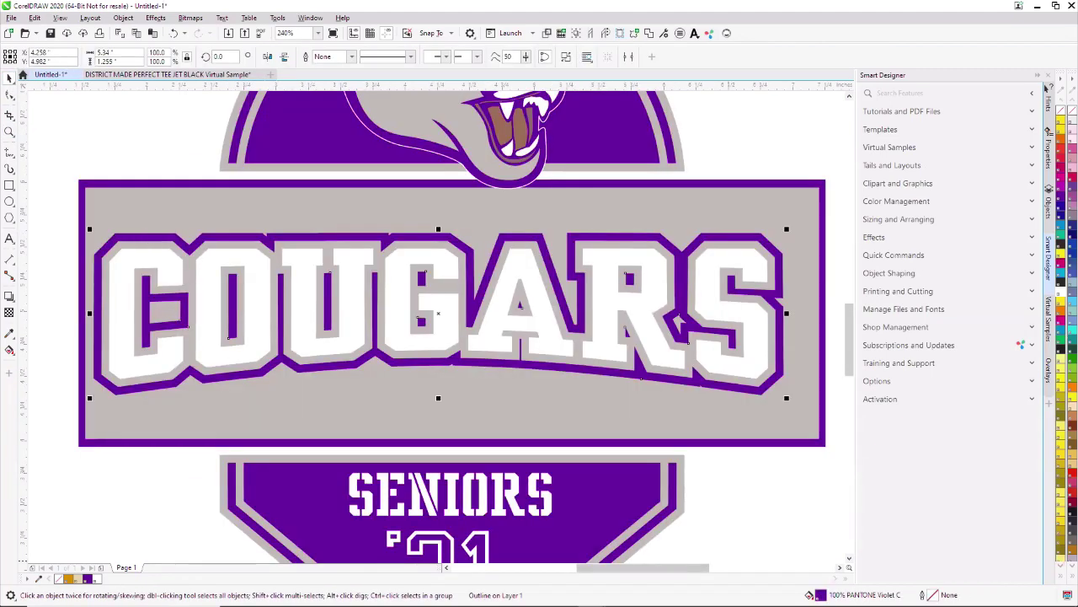
double_click(813, 595)
left_click_drag(486, 375, 437, 375)
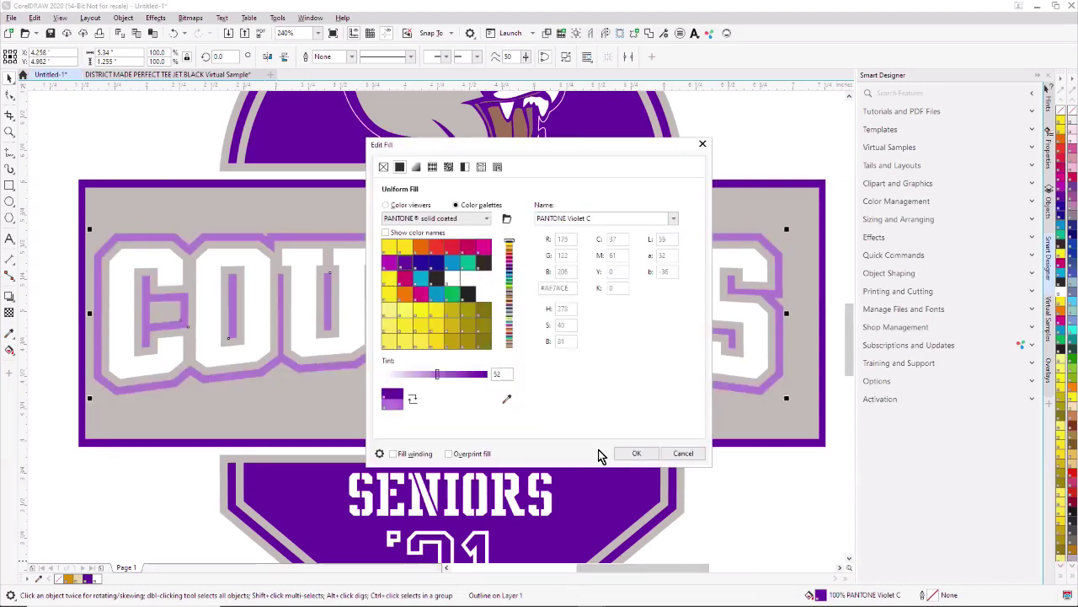
left_click(636, 453)
scroll(544, 392, "down", 3)
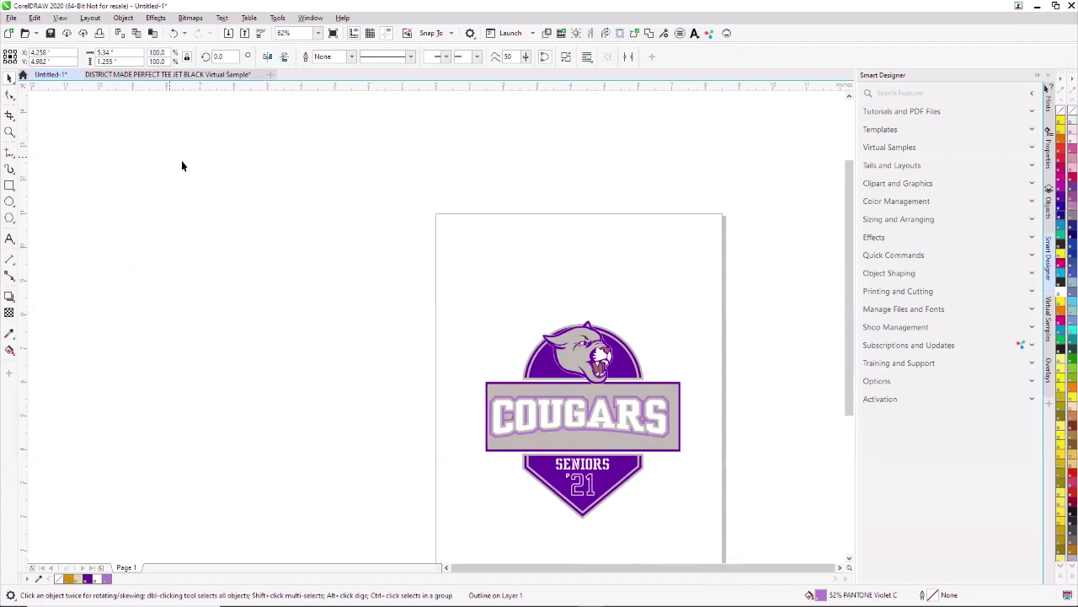
left_click(182, 166)
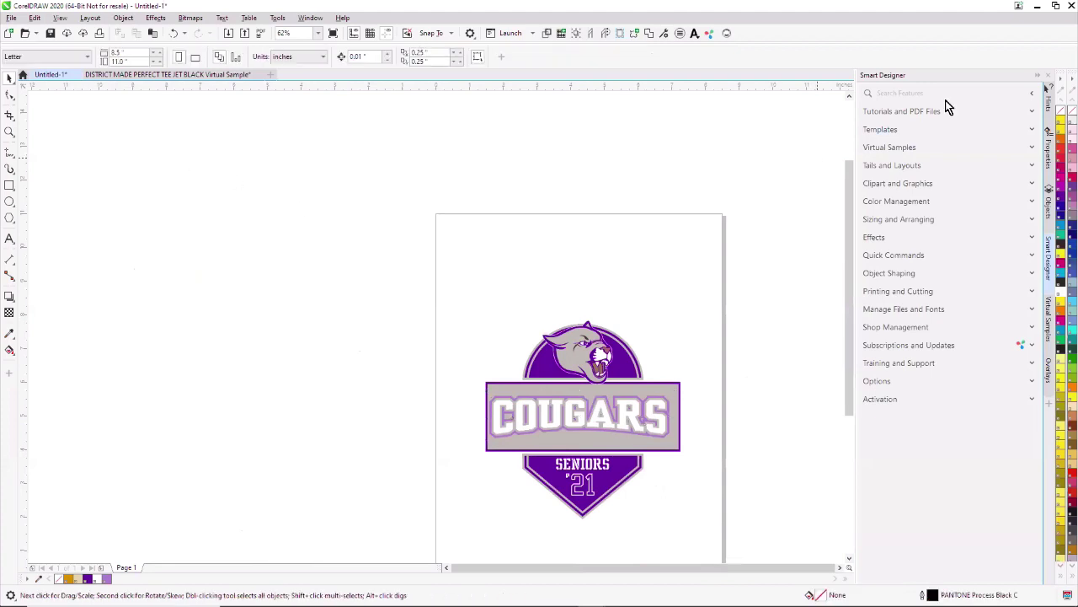
Step: In the Halftone Wizard, check the tinted PANTONE Violet C plate and choose the simple spot color, simple under base, light garments preset
left_click(1033, 291)
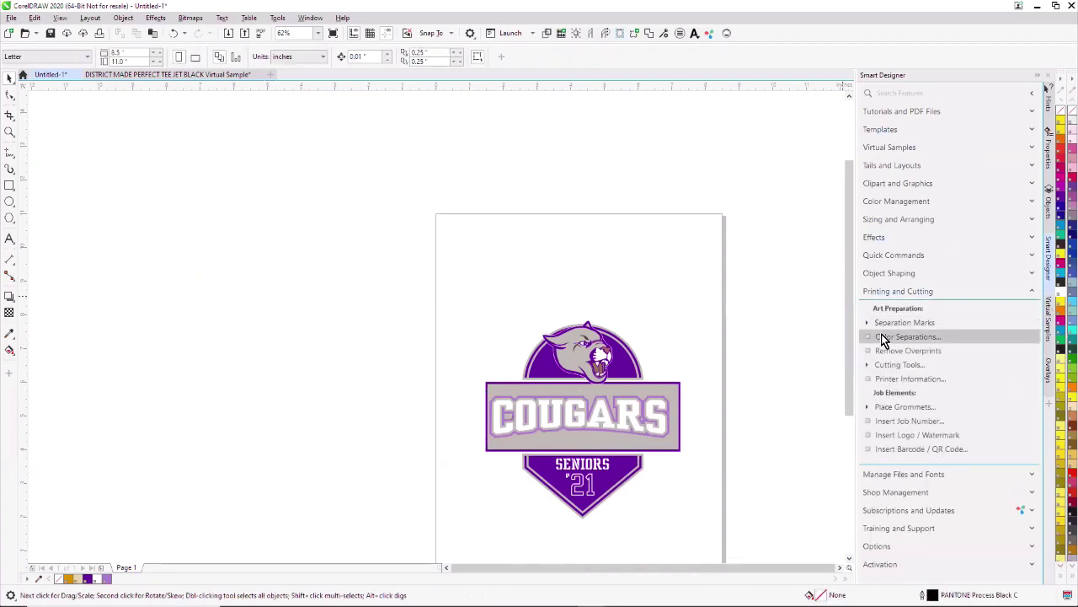
left_click(898, 340)
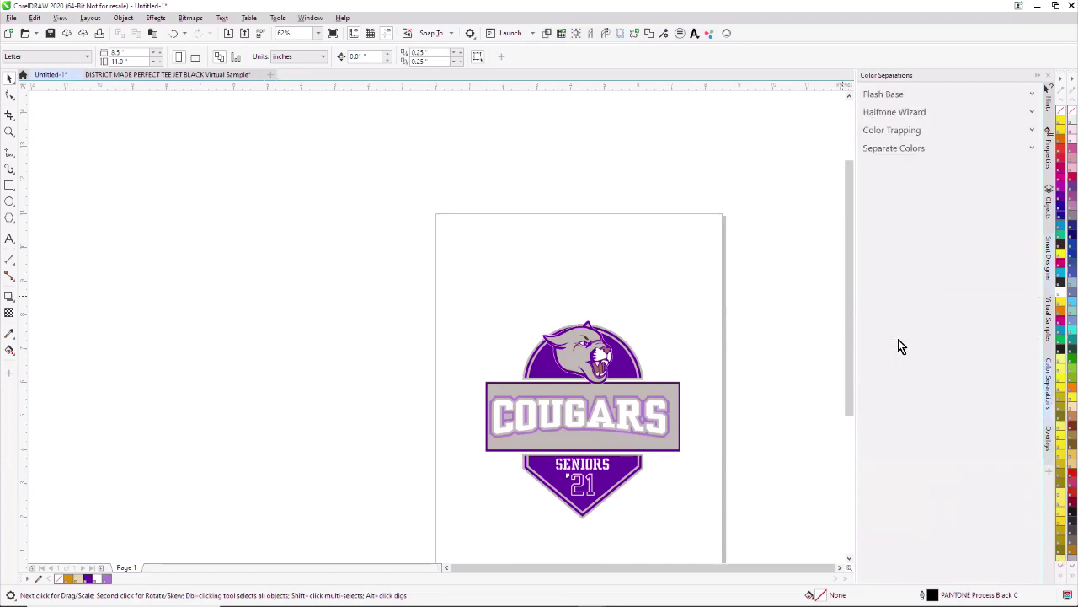
left_click(1033, 113)
left_click(873, 166)
left_click(1019, 139)
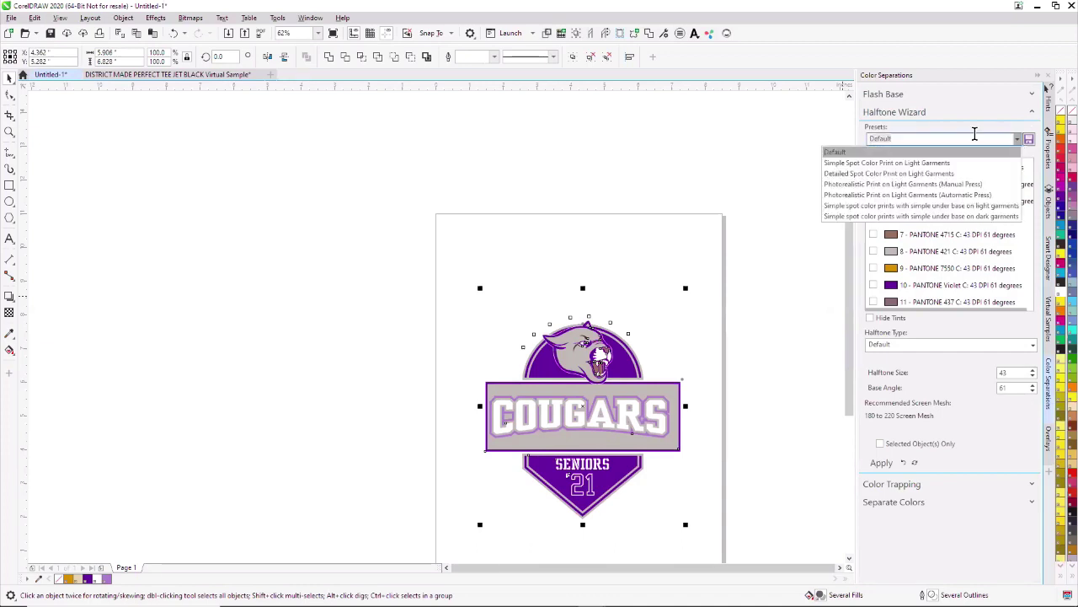
left_click(862, 205)
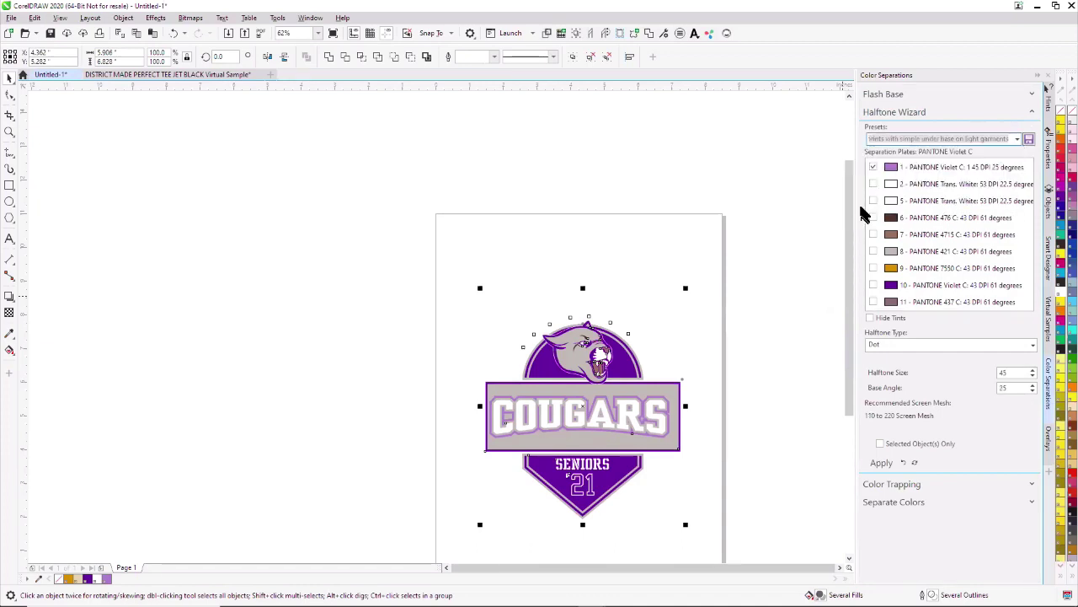
left_click(781, 179)
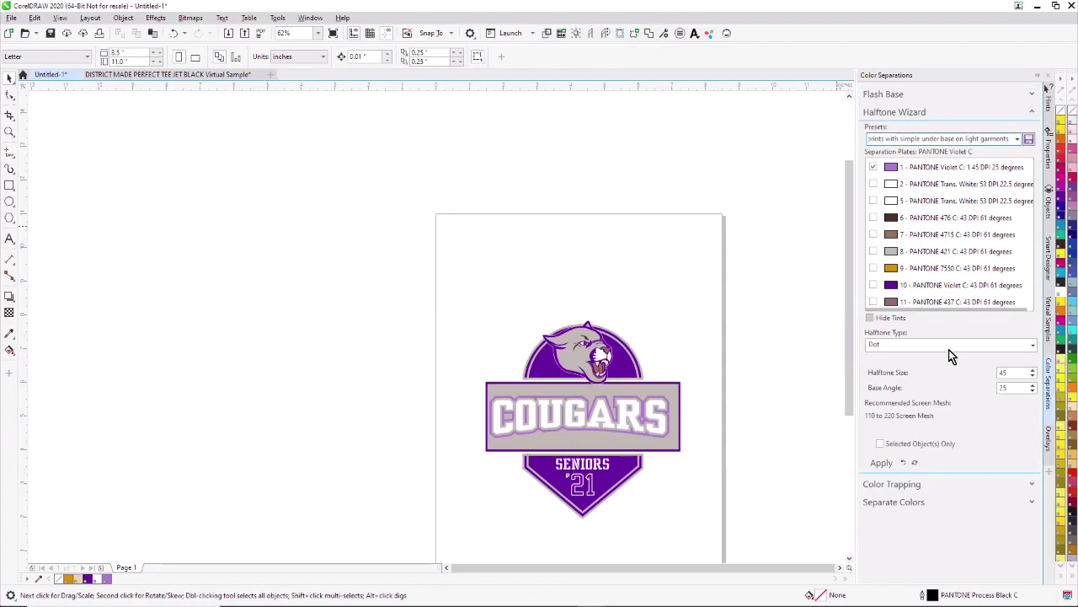
Step: Separate all the listed logo colors into a new document and page through the resulting separation plates
left_click(1032, 502)
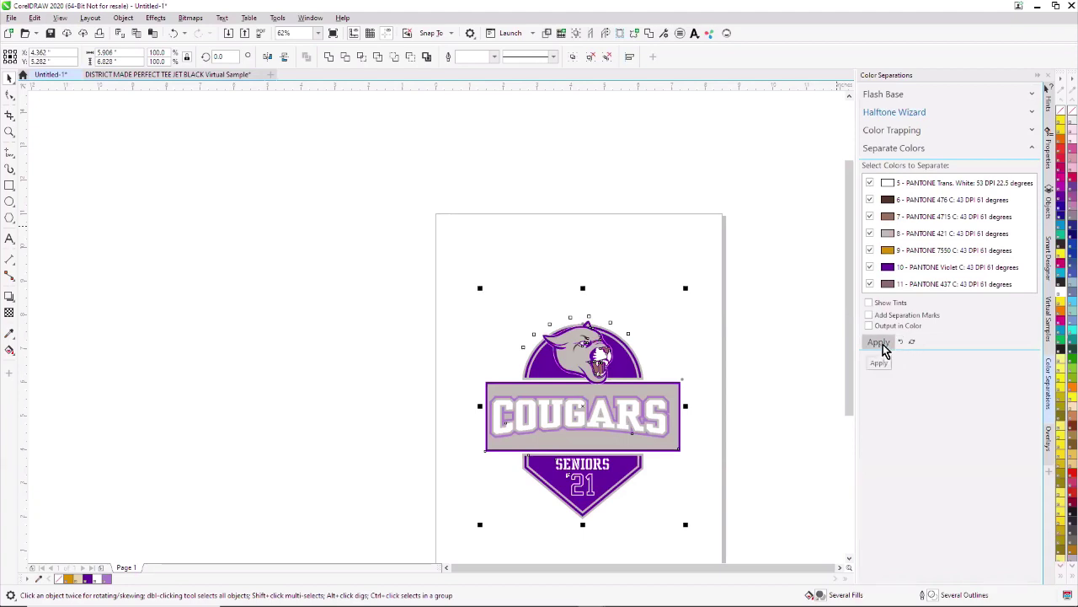
left_click(878, 342)
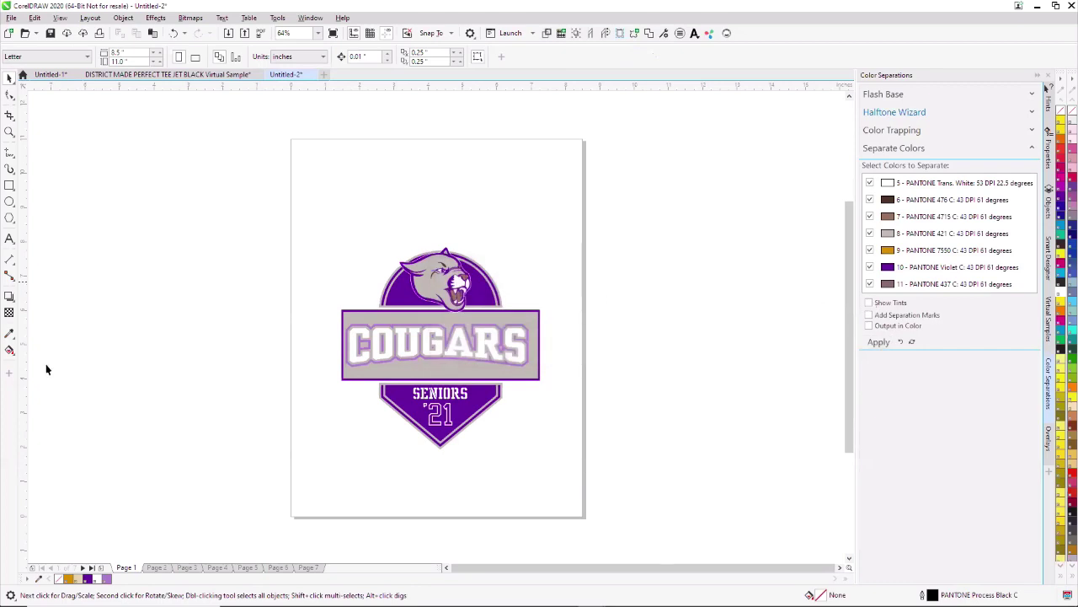
left_click(156, 568)
left_click(187, 567)
left_click(221, 570)
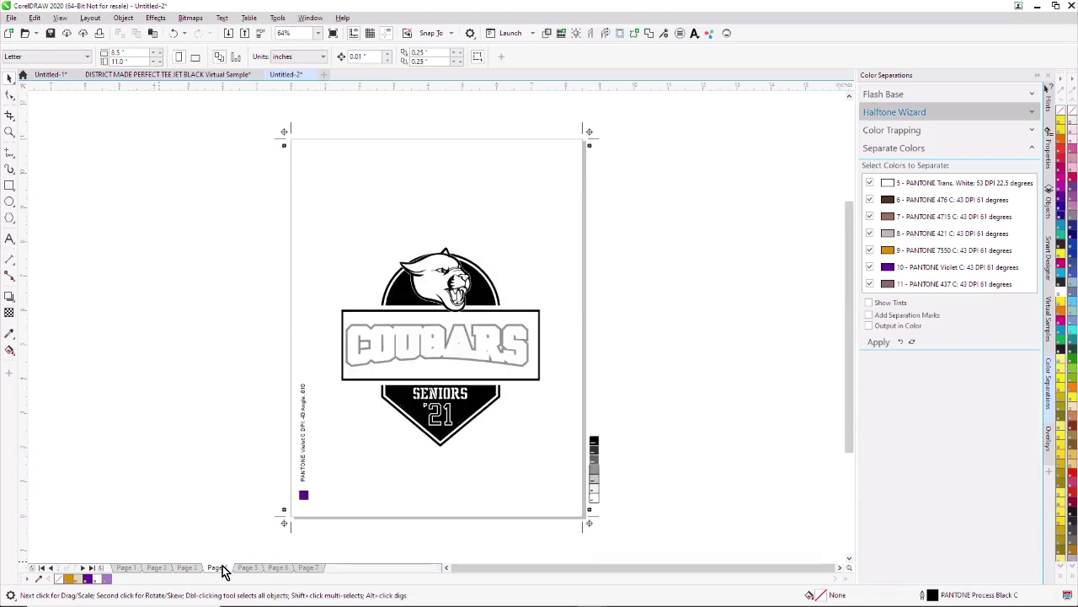
left_click(250, 570)
left_click(278, 569)
left_click(307, 569)
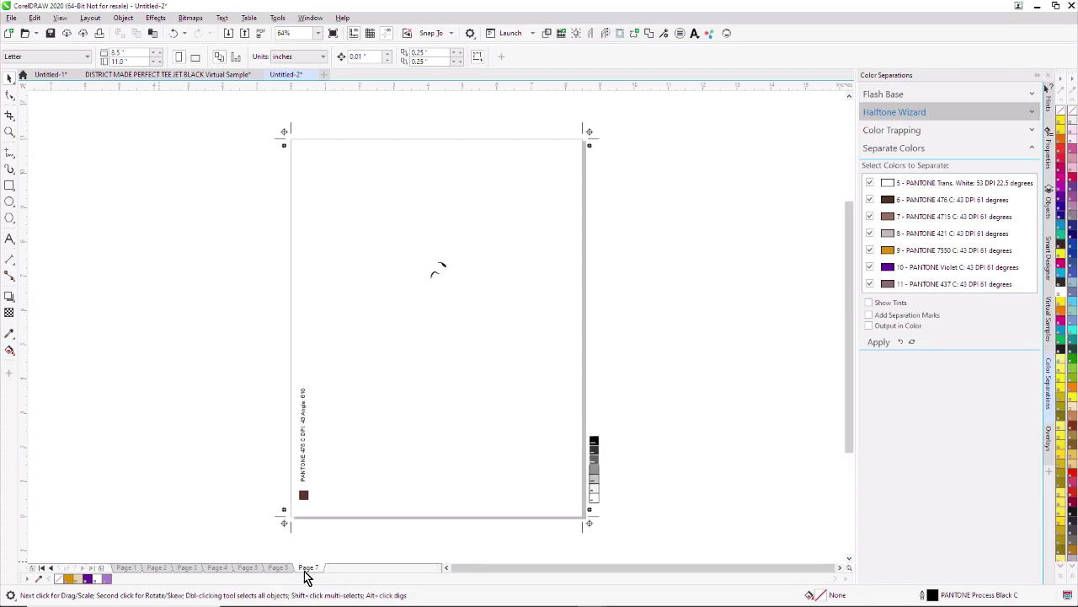
Step: Create a new blank document, bring up the Rhinestone Designer tools, and add the text ARIZONA to the page
left_click(322, 75)
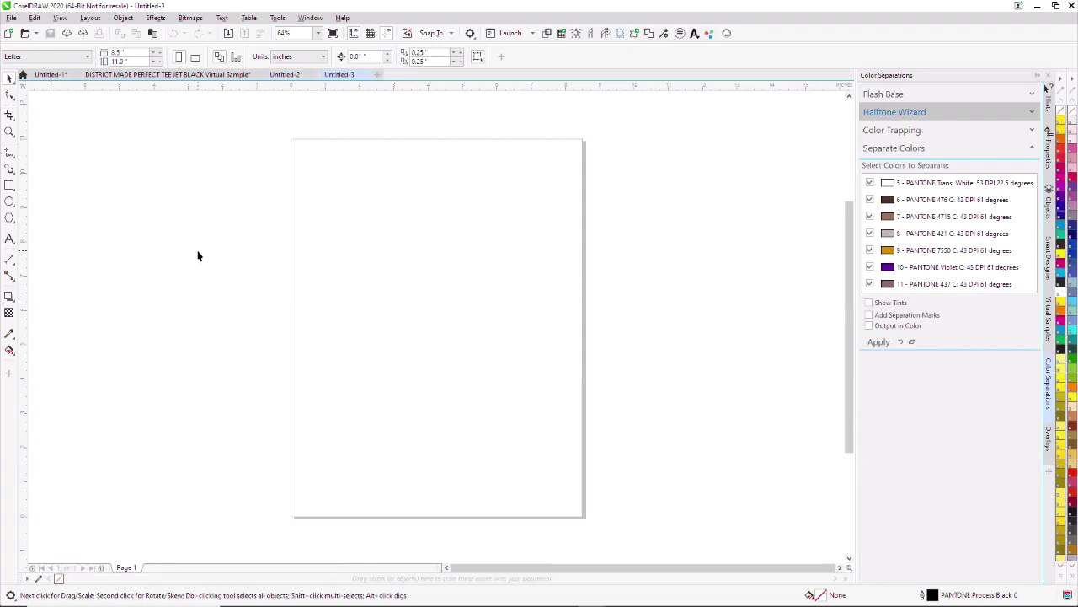
left_click(1049, 261)
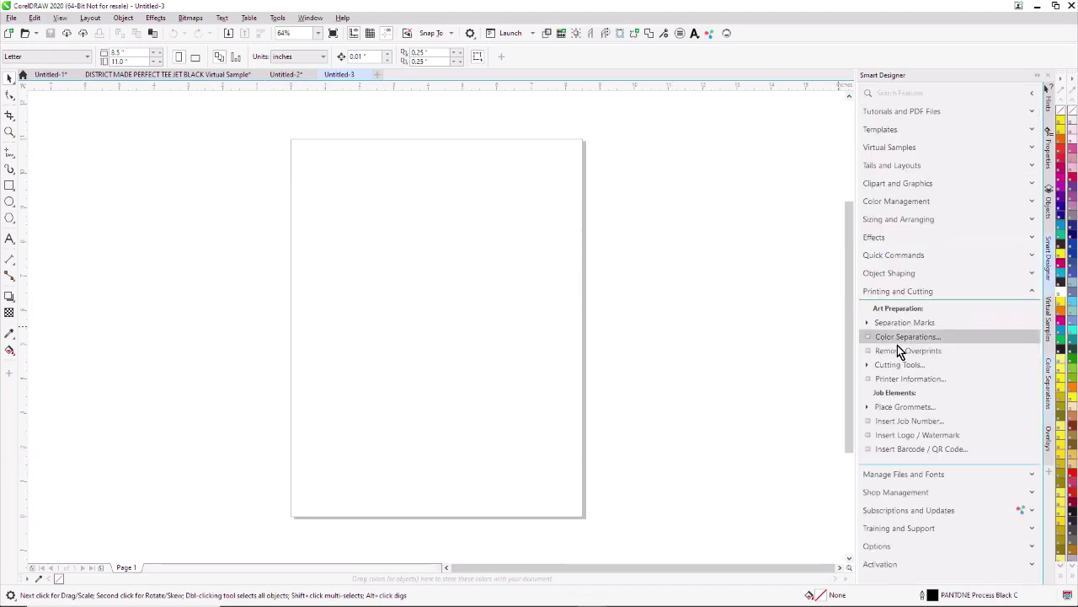
left_click(1033, 294)
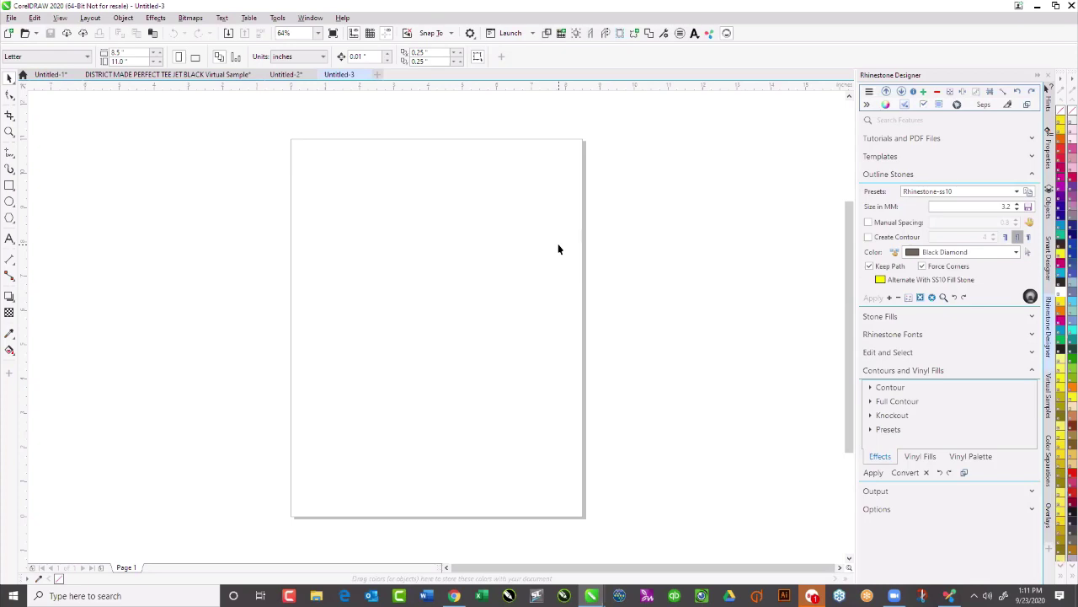
left_click(10, 238)
left_click(367, 320)
type("ARIZONA")
left_click(9, 76)
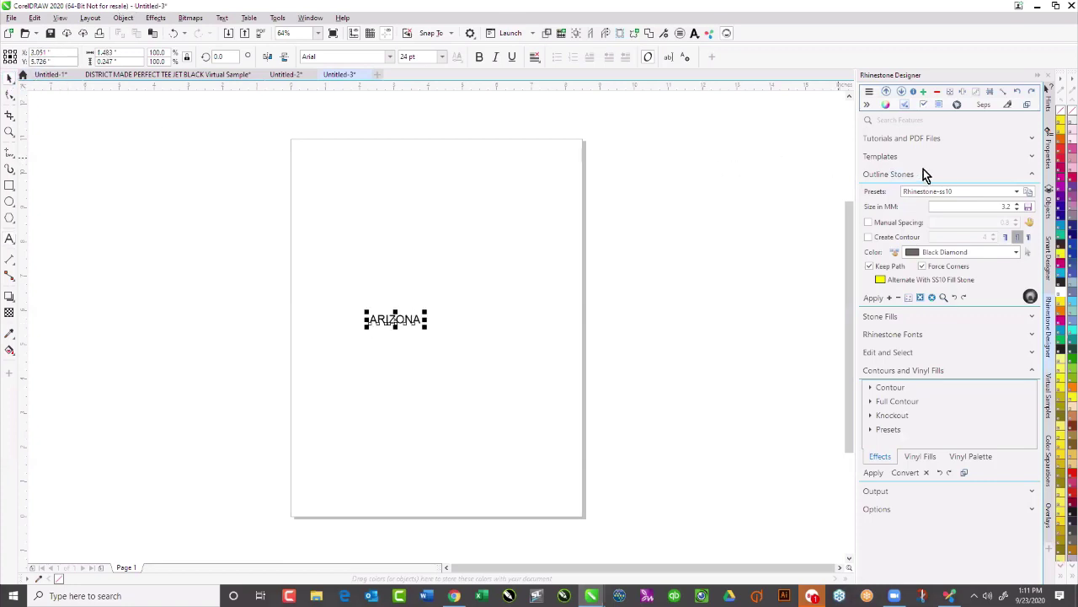
Step: Set the ARIZONA text to the DASR Block Stone rhinestone font
left_click(1033, 176)
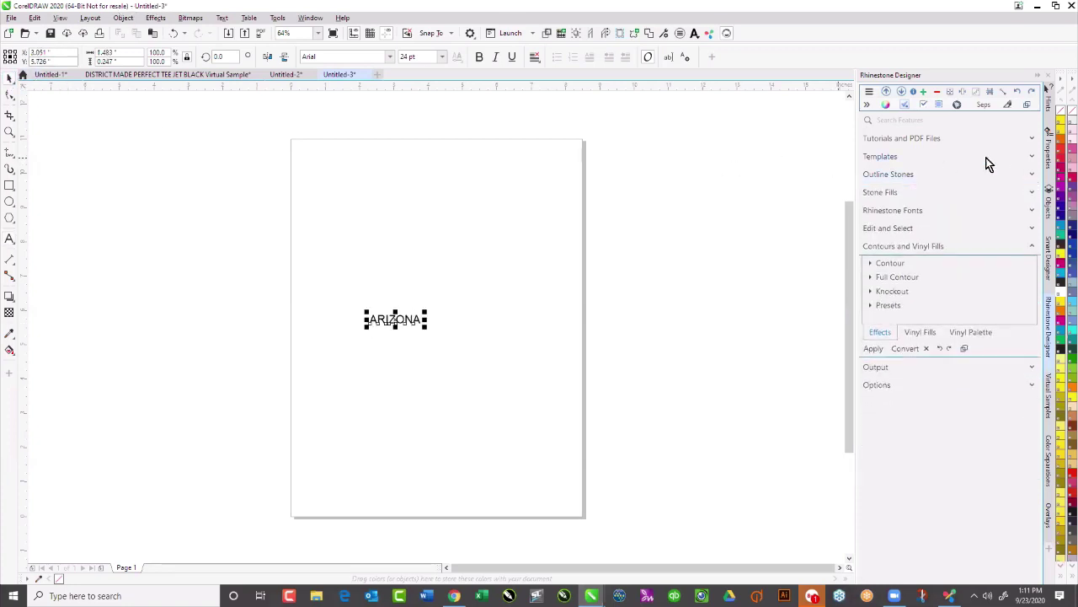
left_click(1032, 210)
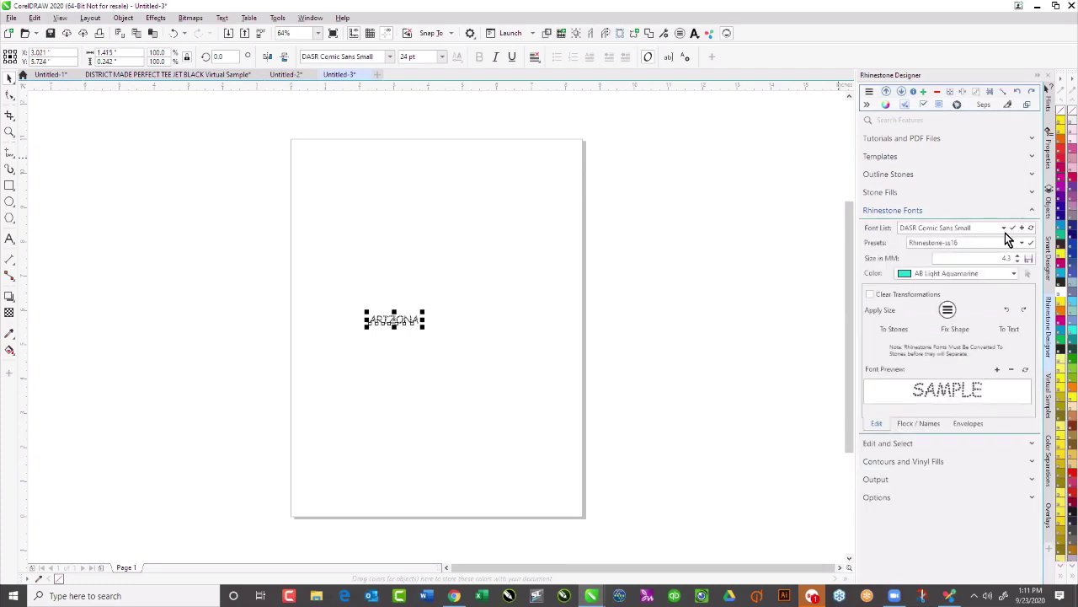
left_click(1004, 230)
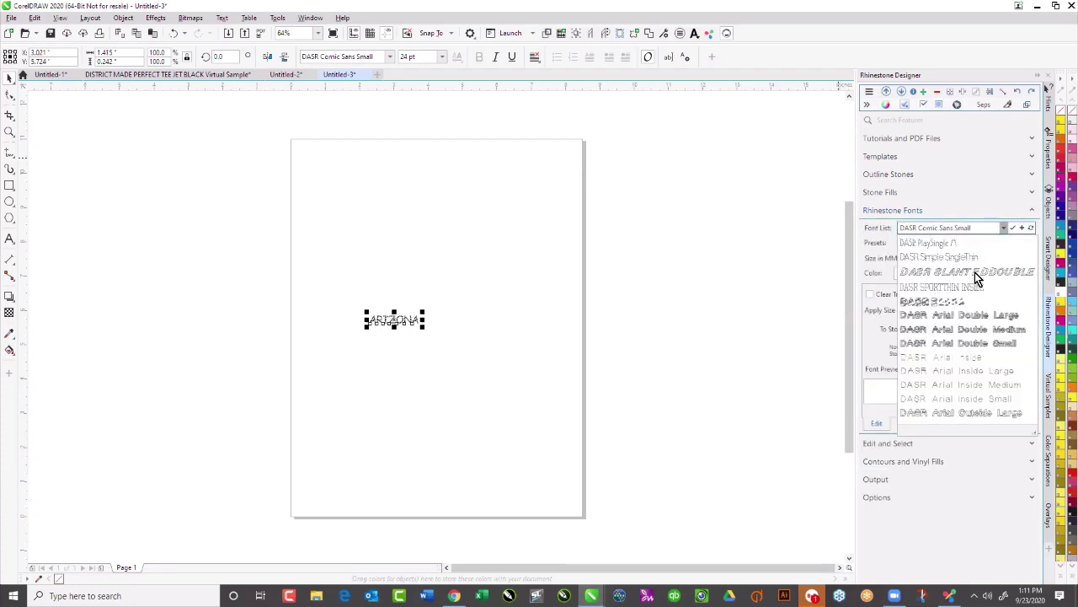
scroll(975, 272, "up", 4)
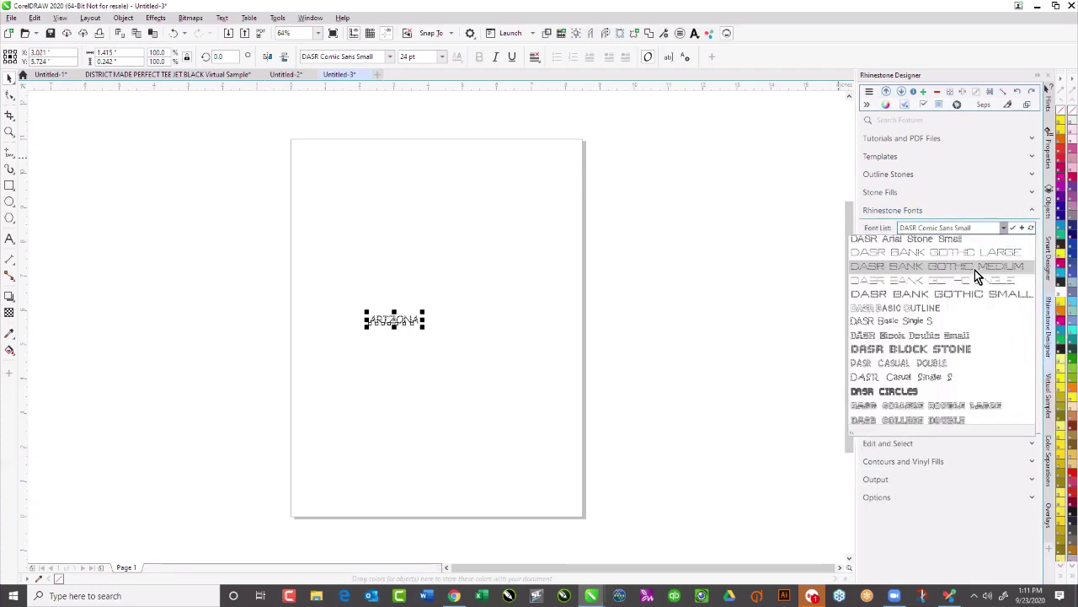
left_click(927, 344)
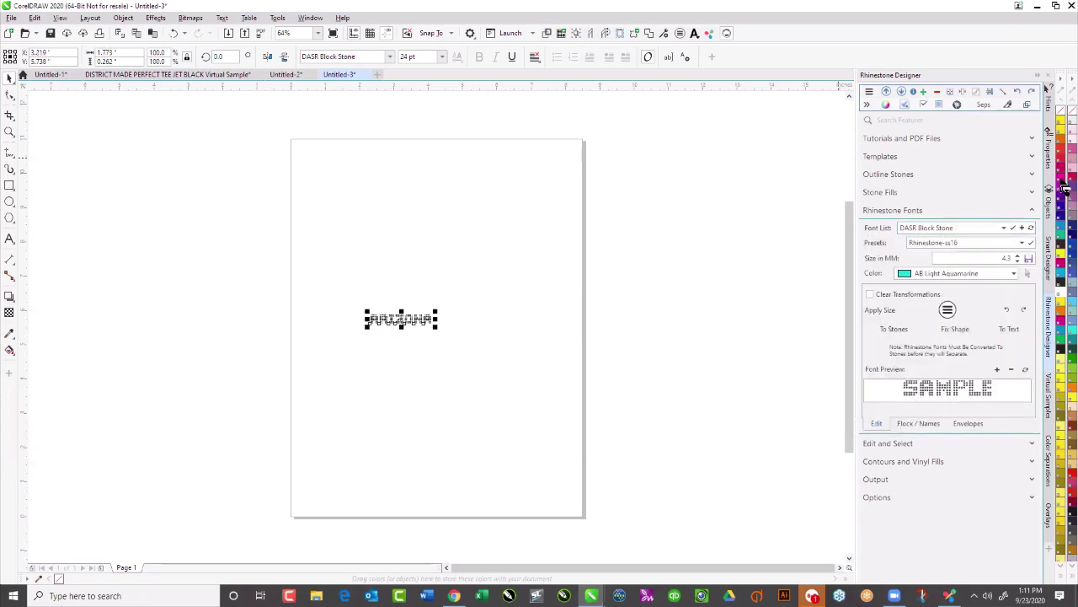
Step: Apply the Rhinestone-ss16 stone size to ARIZONA, shift the text toward the page center, and convert it to stones
left_click(883, 310)
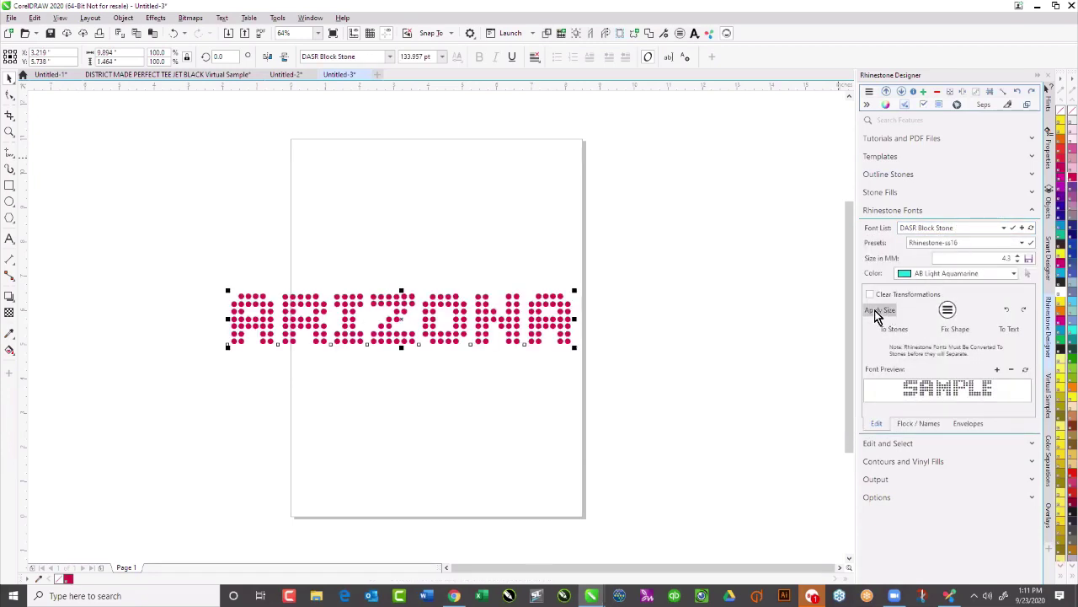
left_click_drag(384, 330, 426, 328)
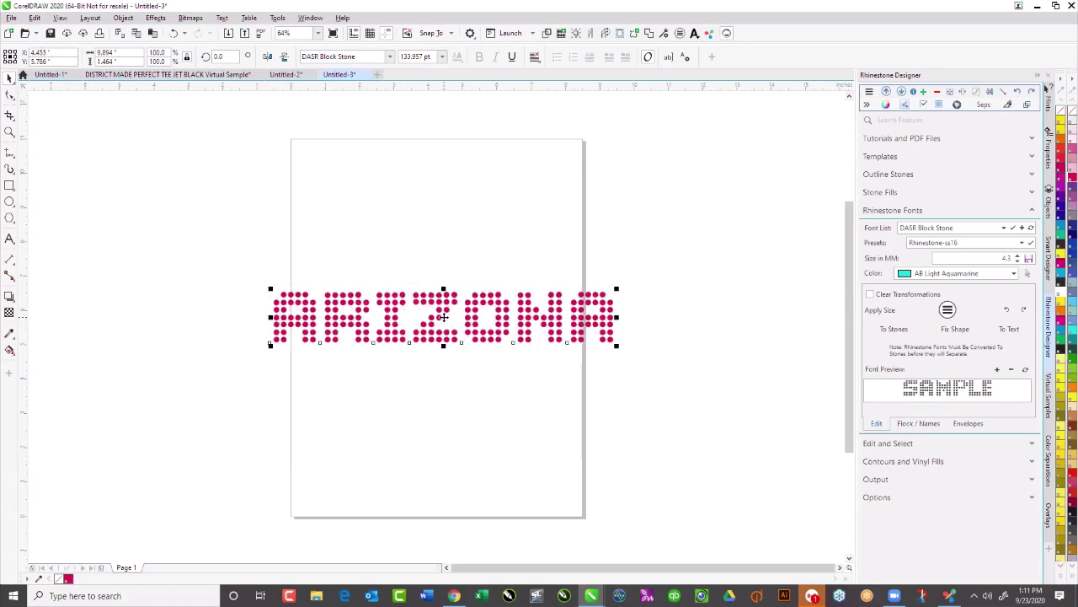
left_click(896, 330)
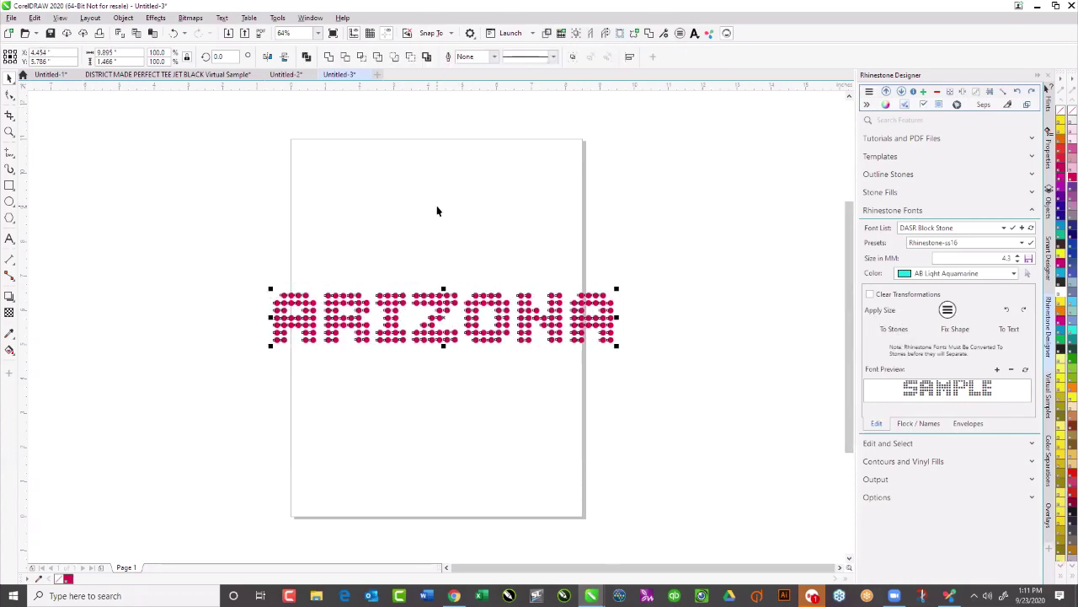
Step: Recolor the stones in the upper rows of ARIZONA light blue and deselect them
left_click(215, 247)
left_click_drag(214, 247, 704, 316)
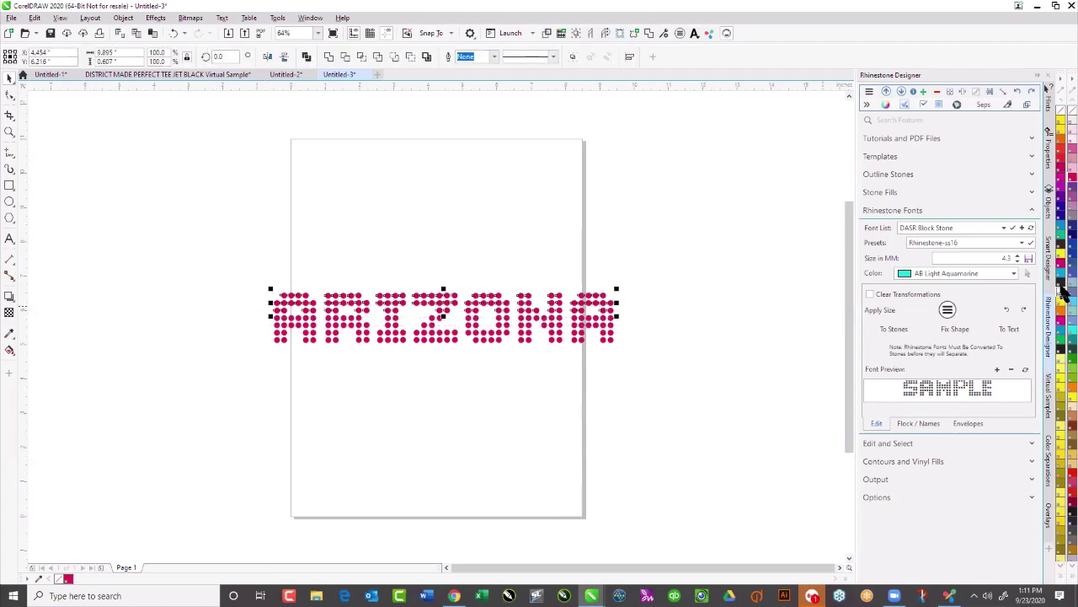
left_click(1067, 309)
left_click(626, 197)
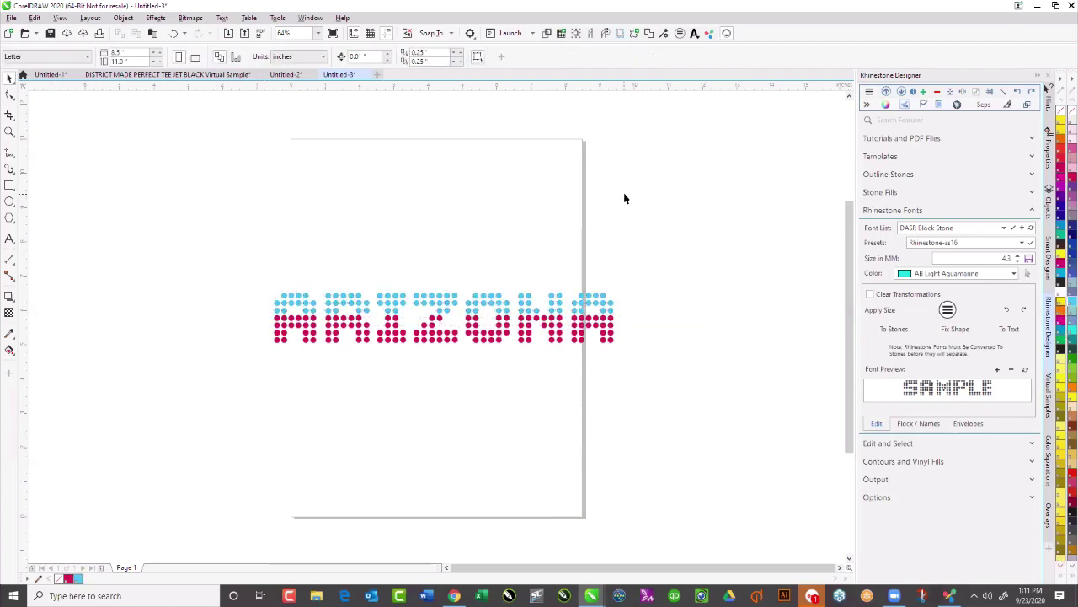
Step: Create a Simulation 2 stone proof with sparkles in a new document and add a weed border with a 0.25 margin around ARIZONA
left_click(1031, 480)
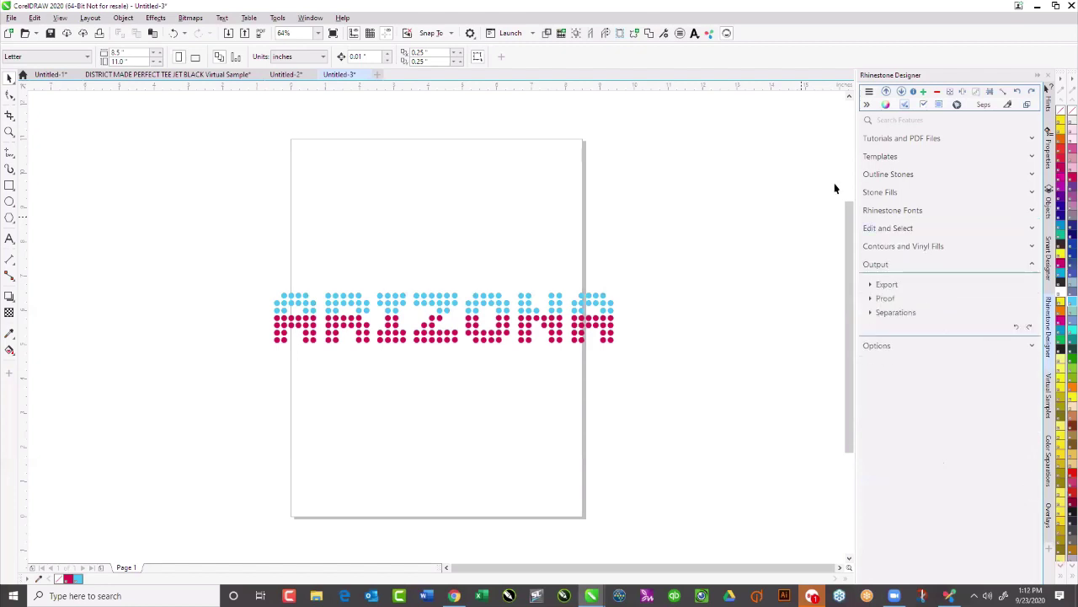
left_click(870, 298)
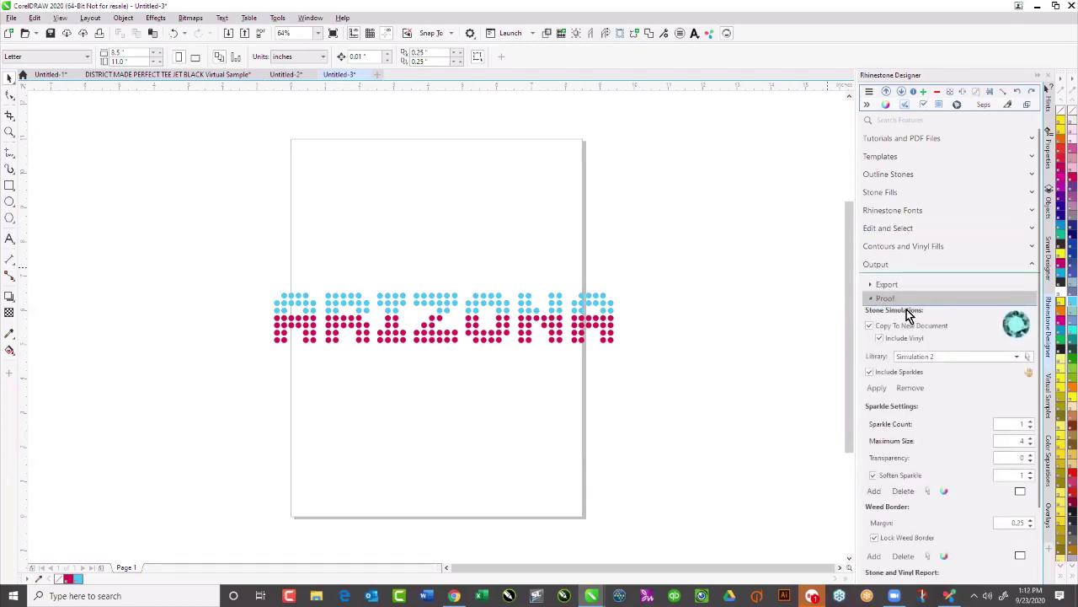
left_click(876, 388)
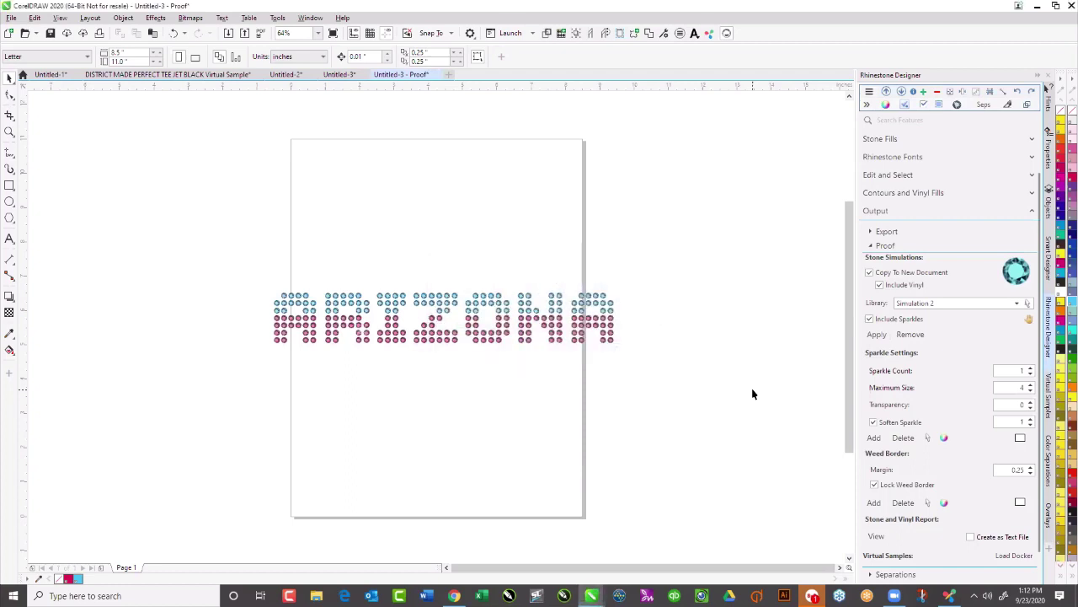
left_click(874, 503)
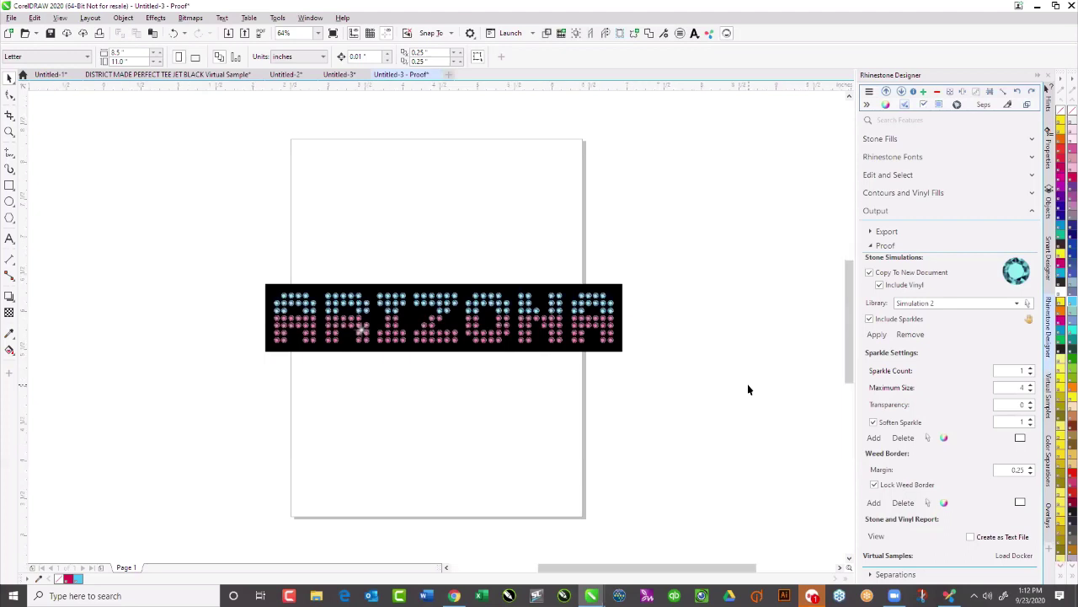
key("F4")
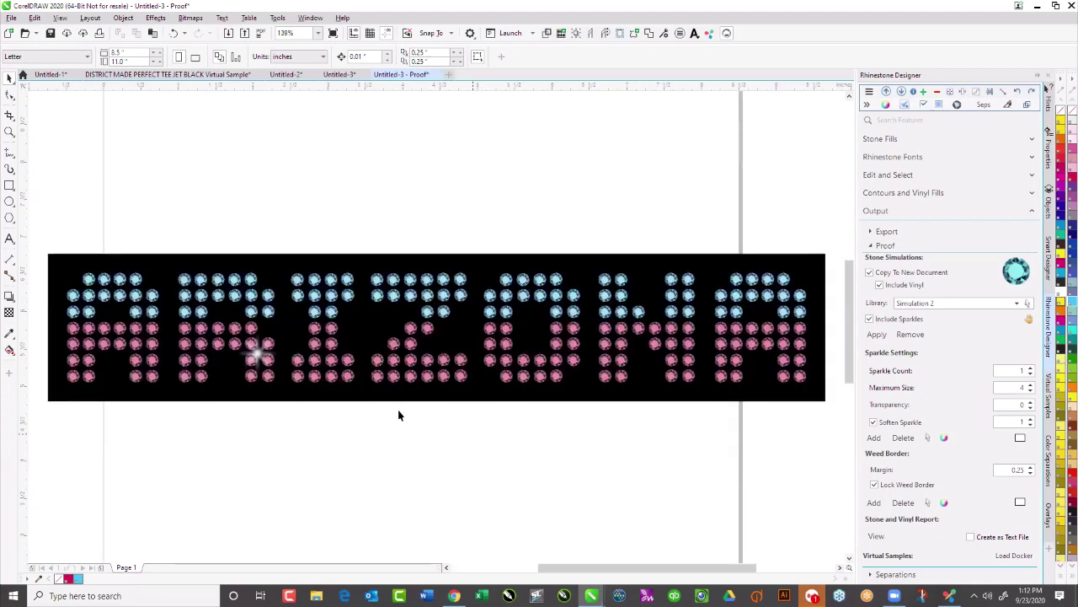
Step: Move the sparkle from the R to the upper outer corner of the final A and deselect it
left_click(258, 355)
left_click_drag(790, 288, 803, 275)
left_click(735, 168)
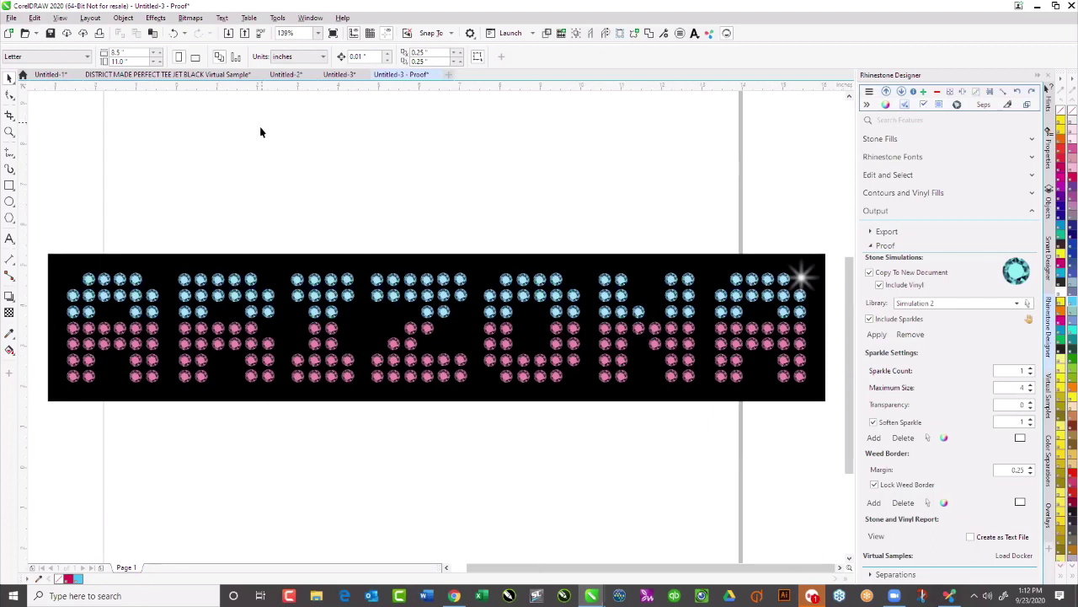
Step: Select the simulated ARIZONA stones in the proof document and delete them
scroll(261, 128, "down", 5)
left_click_drag(136, 134, 475, 279)
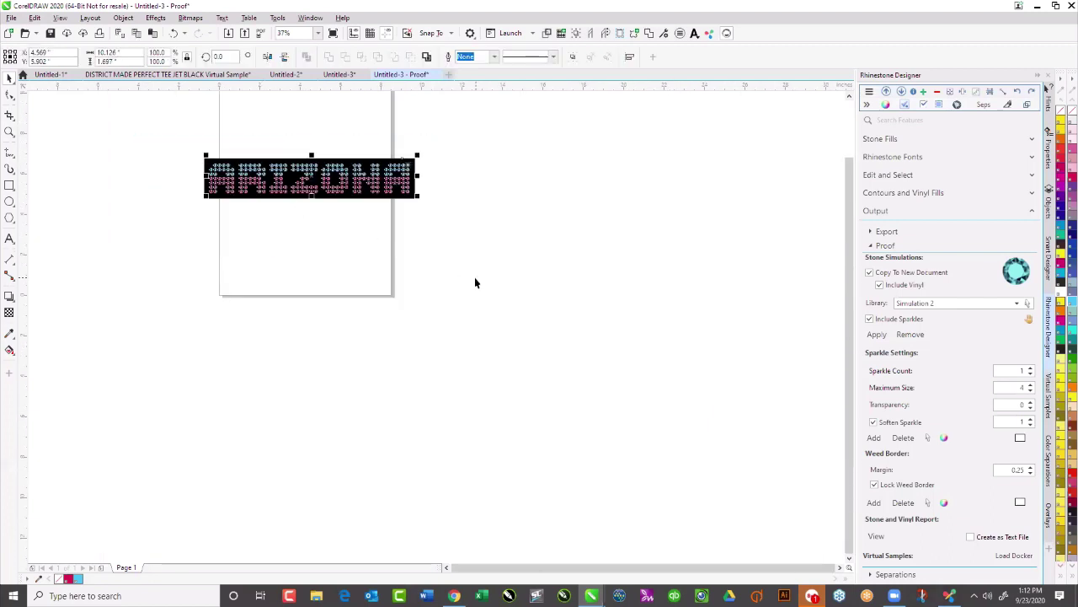
key("Delete")
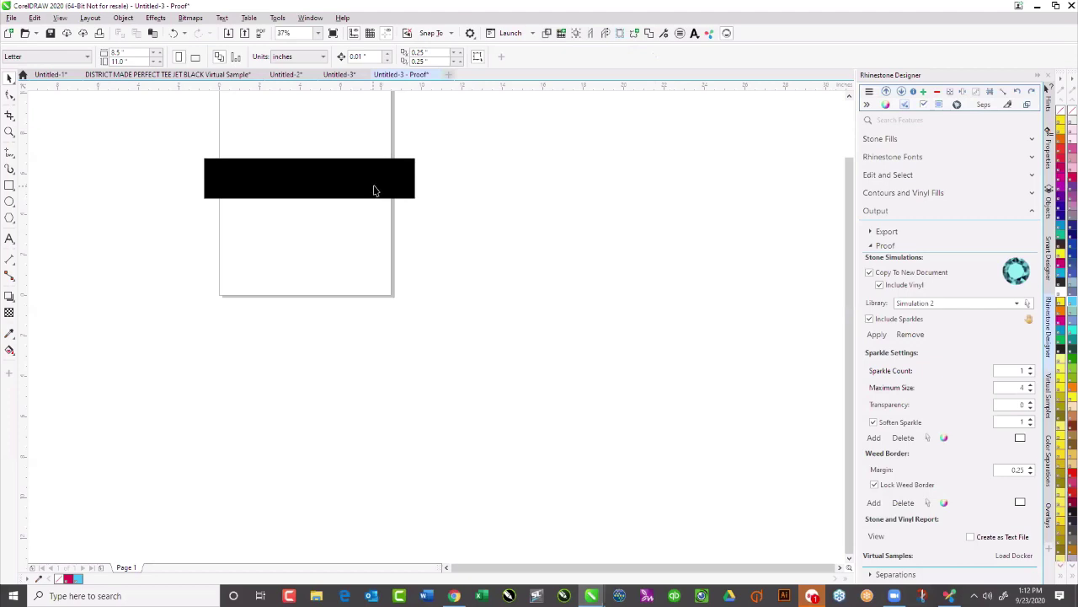
Step: Create a new blank document and search the Smart Designer clipart library for bulldog
left_click(447, 76)
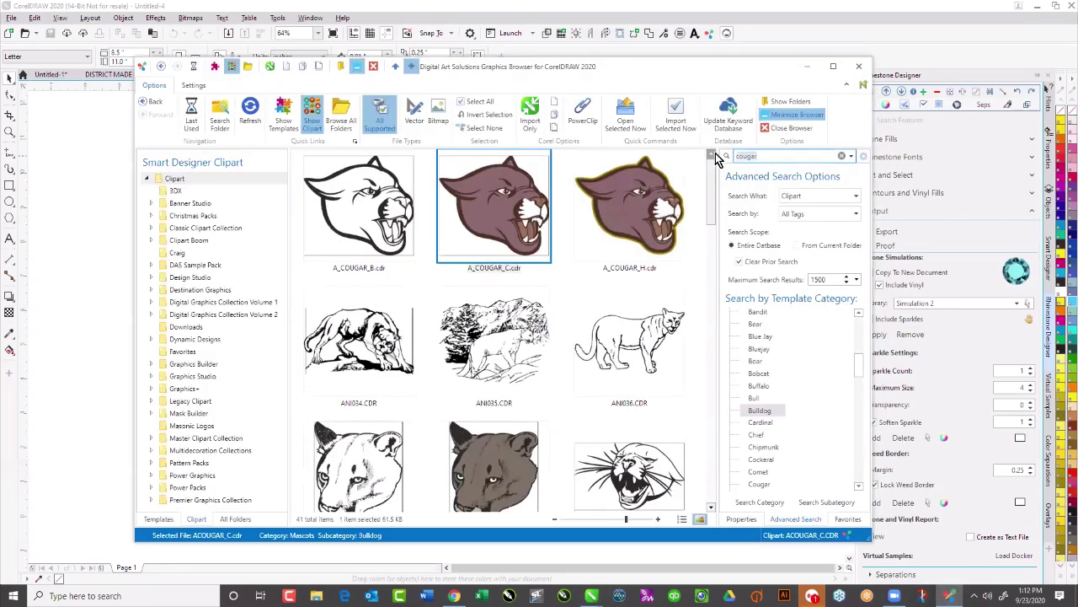
type("bulldog")
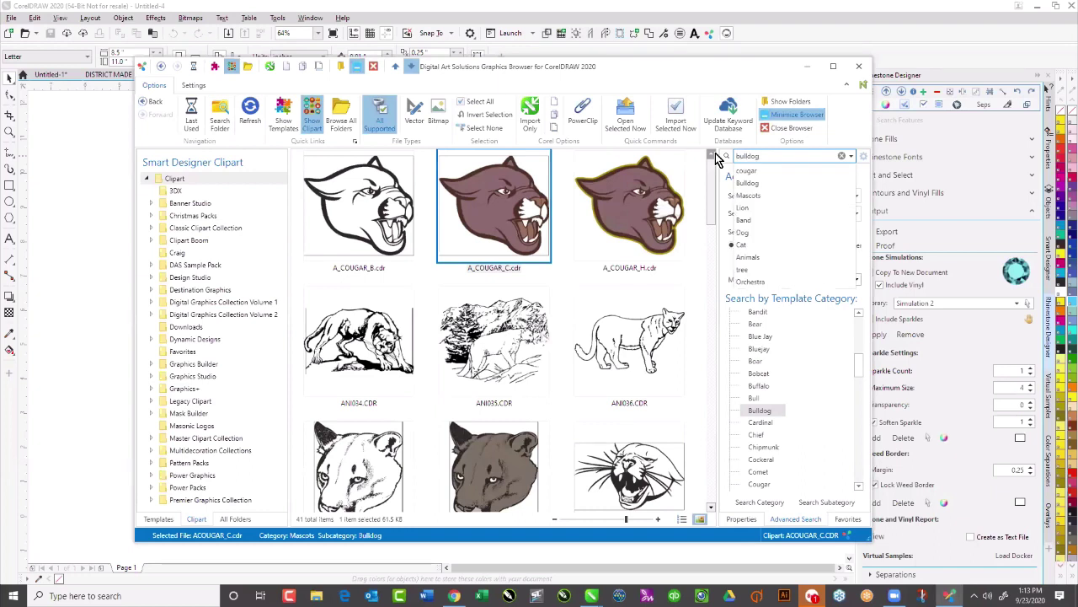
left_click(727, 160)
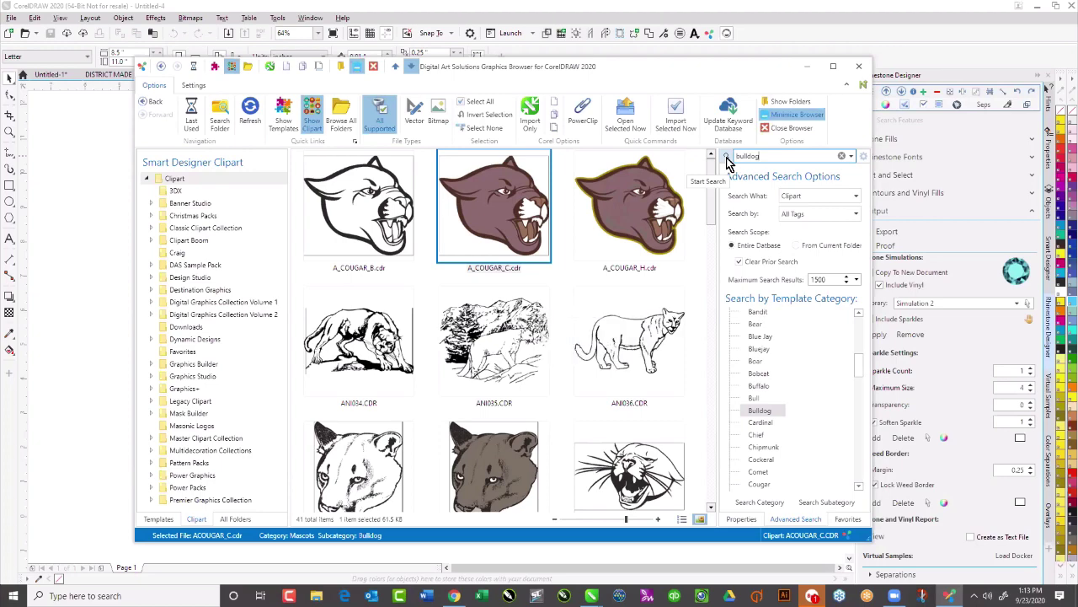
left_click(728, 163)
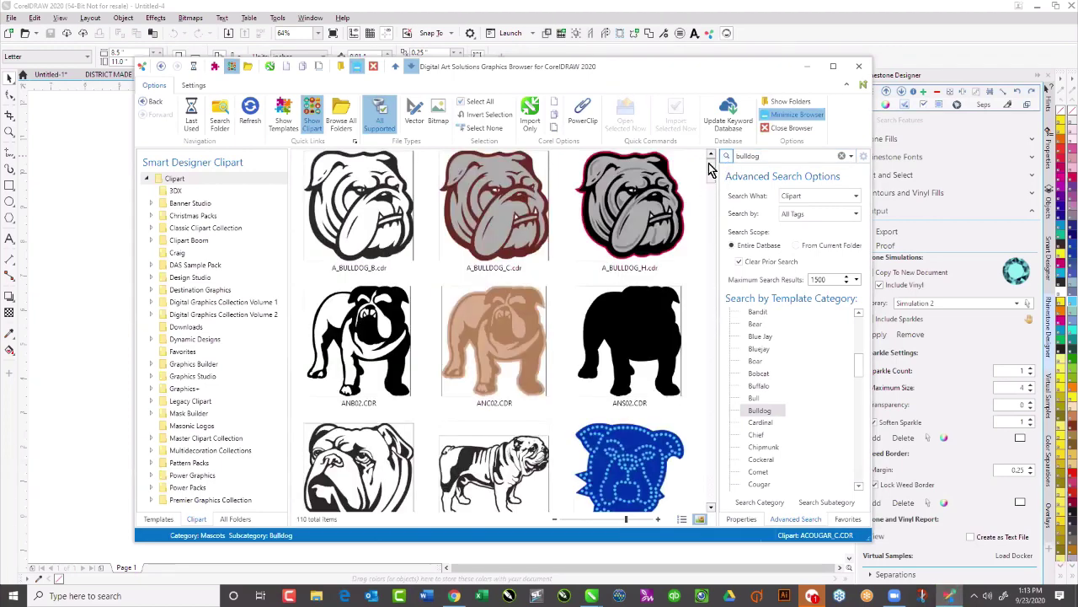
Step: Insert the P_BULLDOG_H.cdr clipart into the document and add the text BULLDOGS below the head
left_click_drag(712, 172, 713, 449)
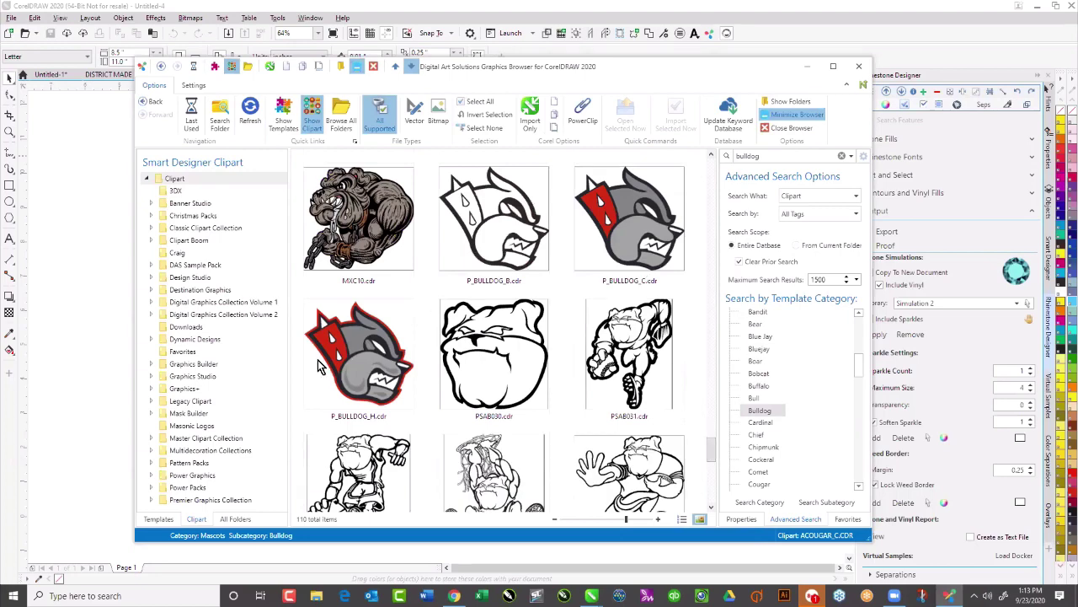
double_click(355, 358)
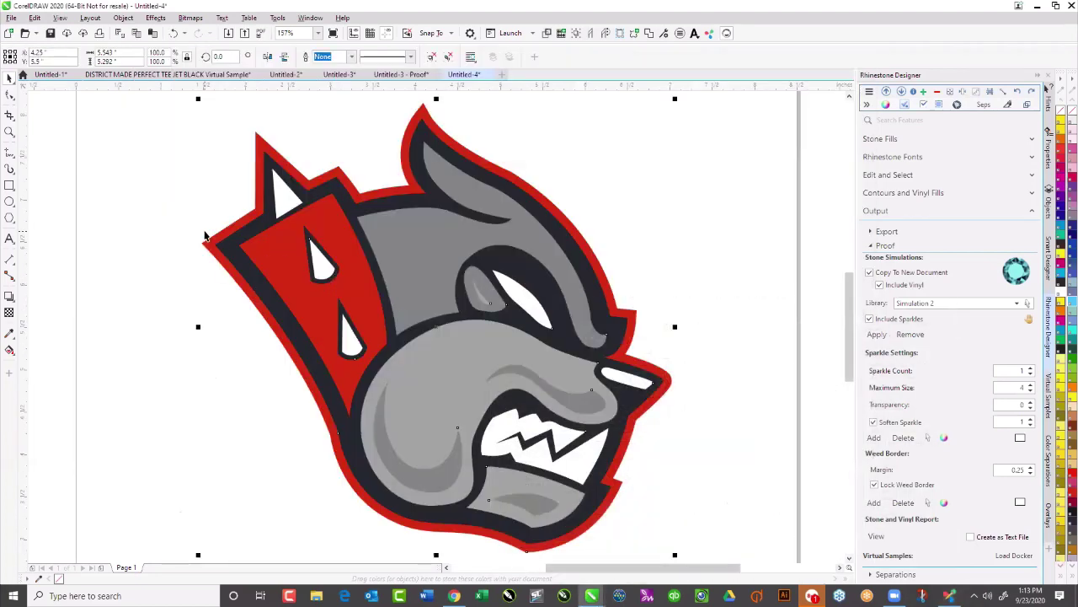
left_click(9, 239)
left_click(232, 435)
type("BULLDOGS")
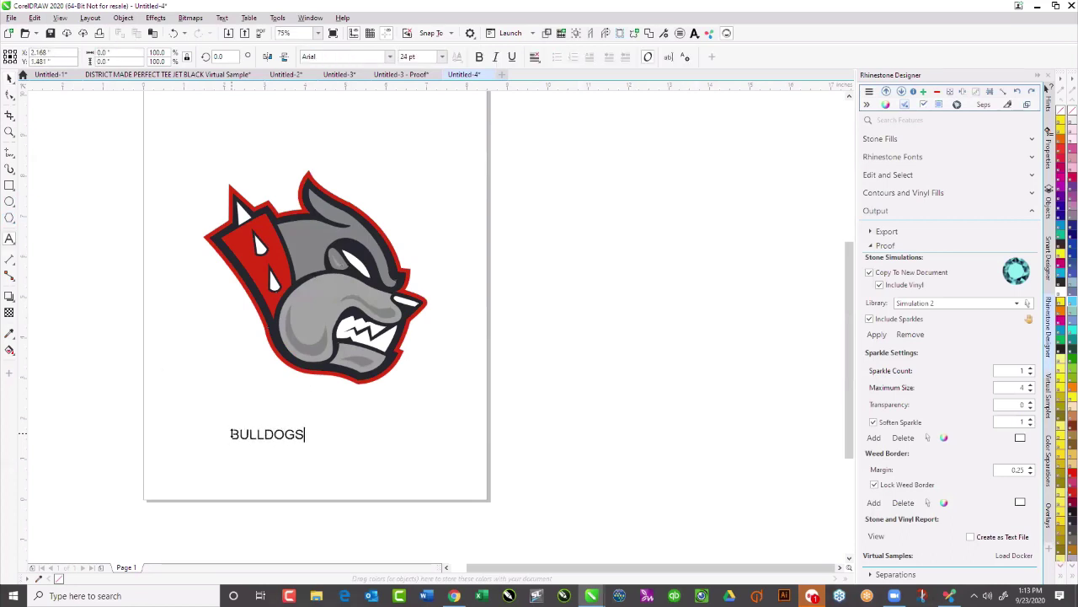
key("Escape")
left_click(10, 77)
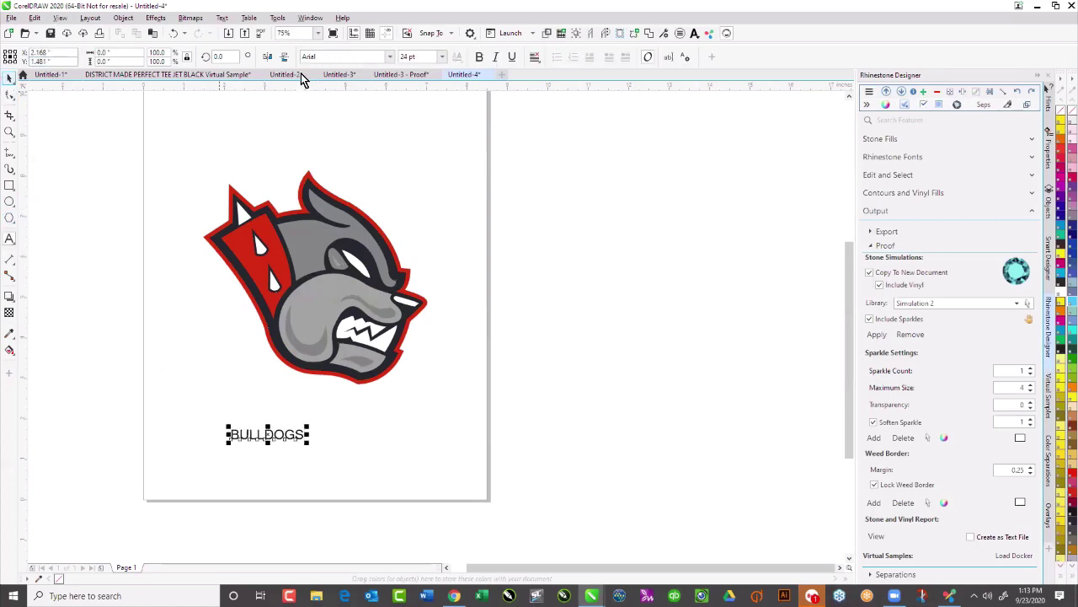
Step: Set BULLDOGS in the American Captain Hevvy font, enlarge it to about 4.61 inches wide, and place it just under the bulldog head
left_click(390, 58)
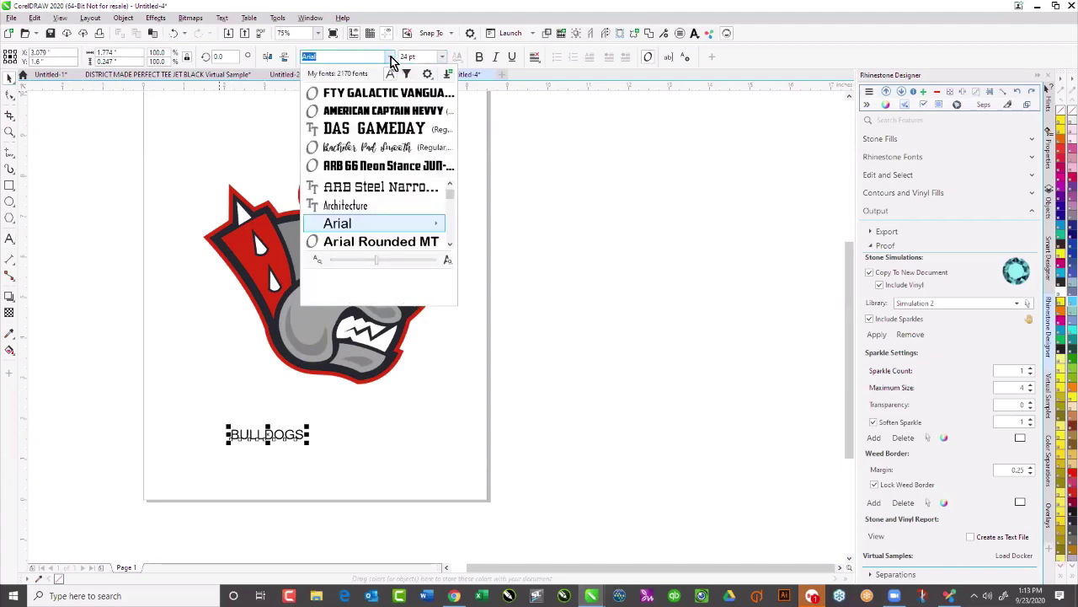
left_click(391, 112)
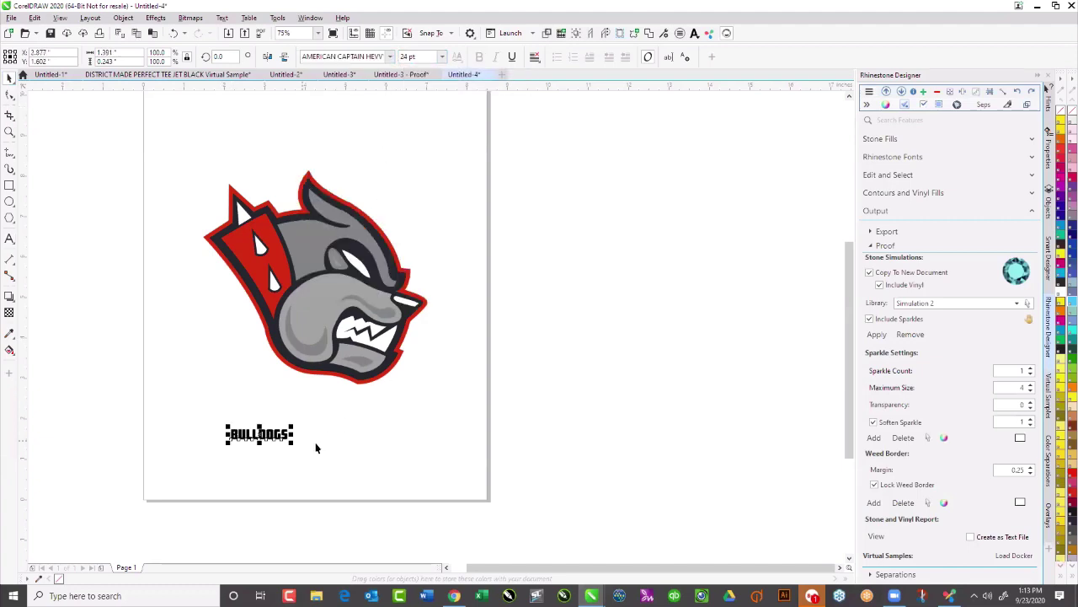
left_click_drag(291, 423, 419, 397)
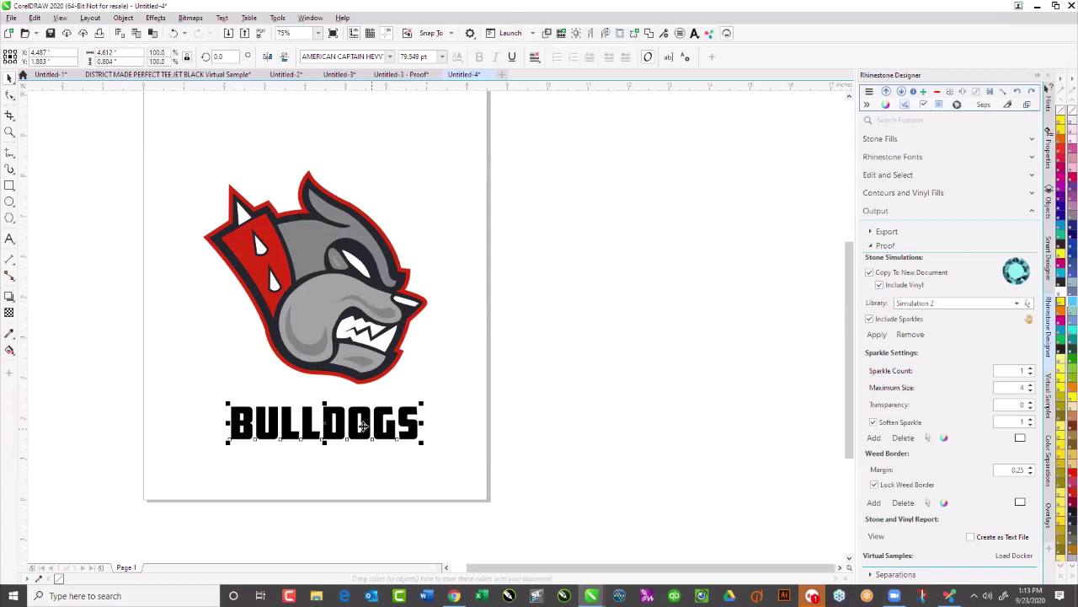
left_click_drag(364, 423, 358, 413)
left_click(802, 265)
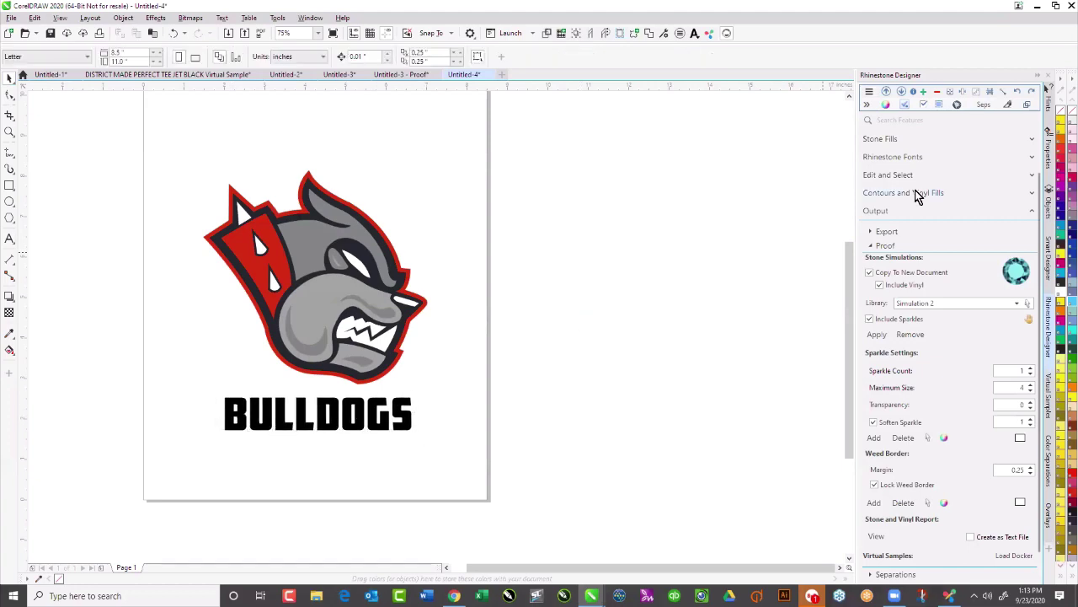
Step: Convert the bulldog artwork and lettering to spot colors with Smart Designer's color management
left_click(1031, 211)
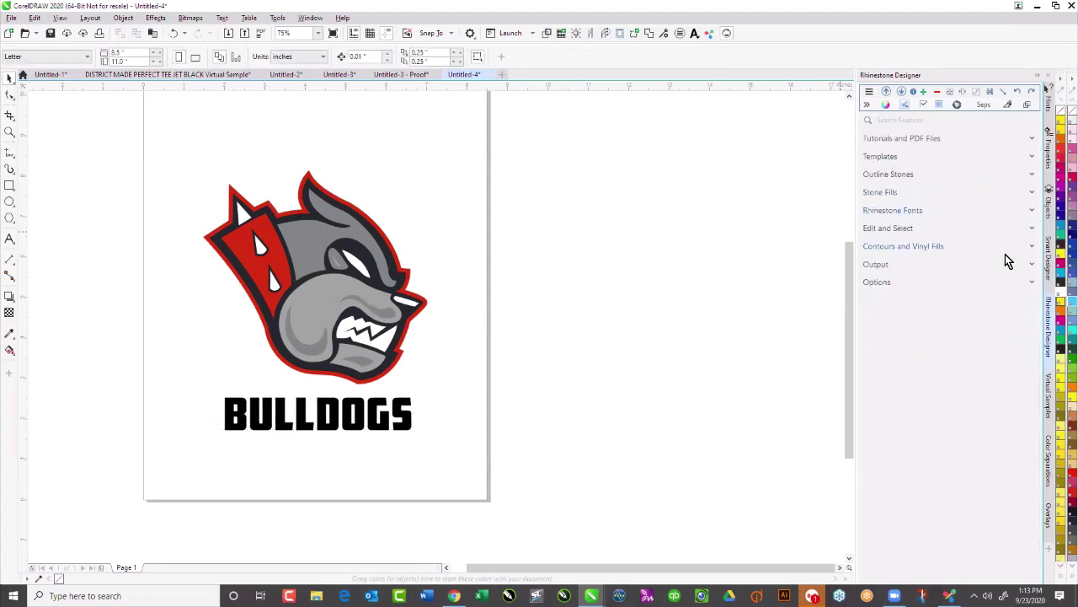
left_click(1050, 263)
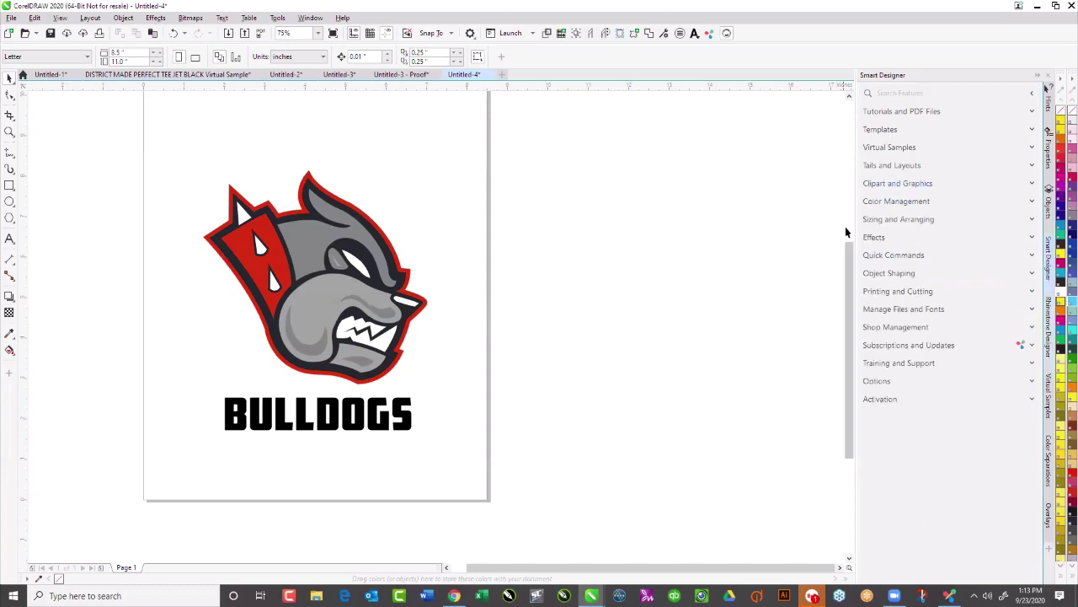
left_click(876, 204)
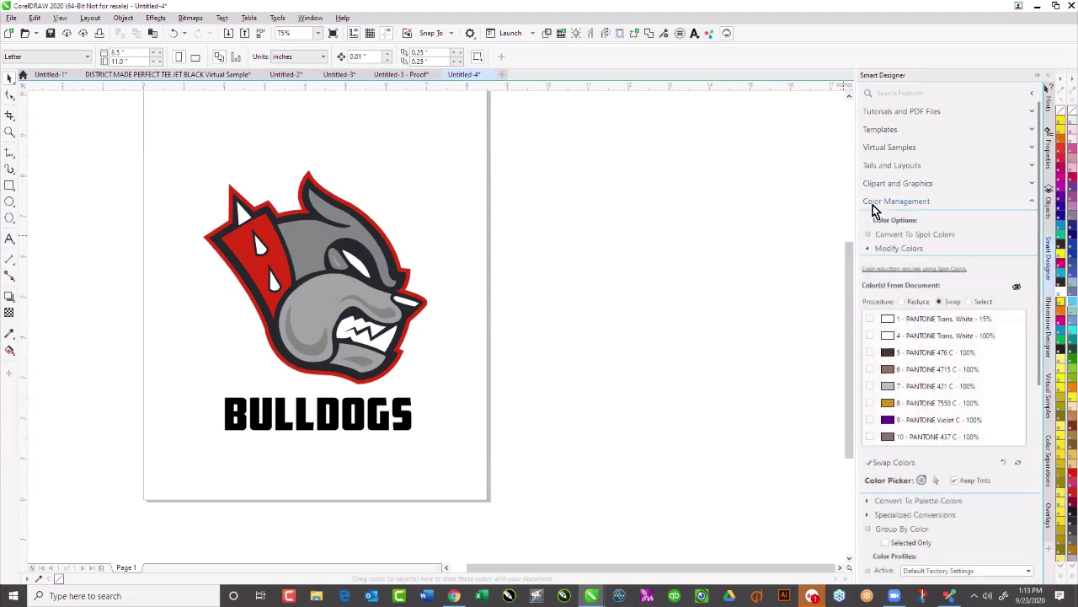
left_click(910, 236)
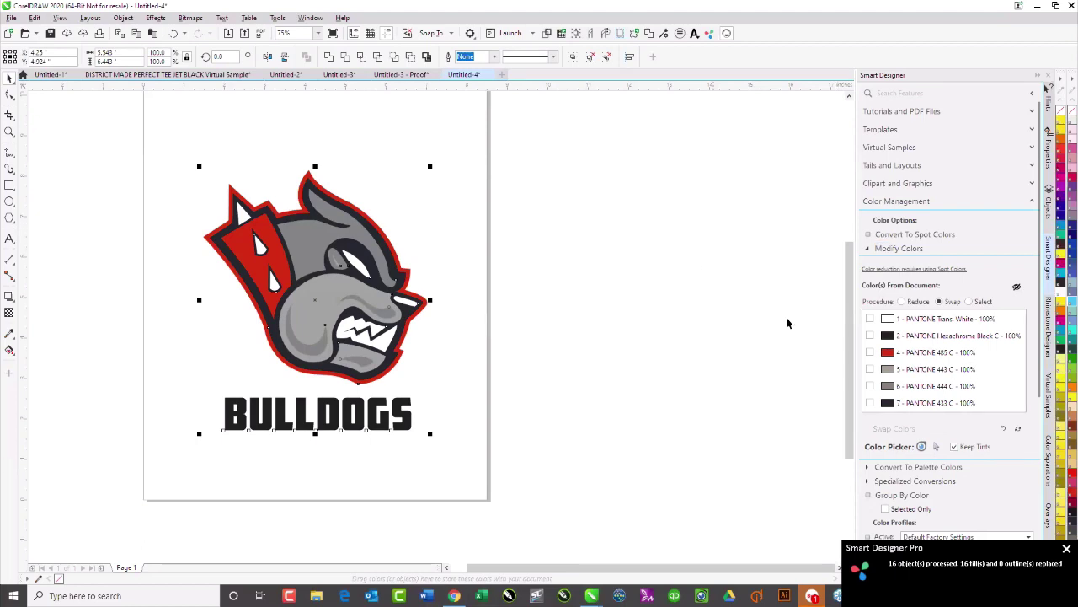
left_click(594, 230)
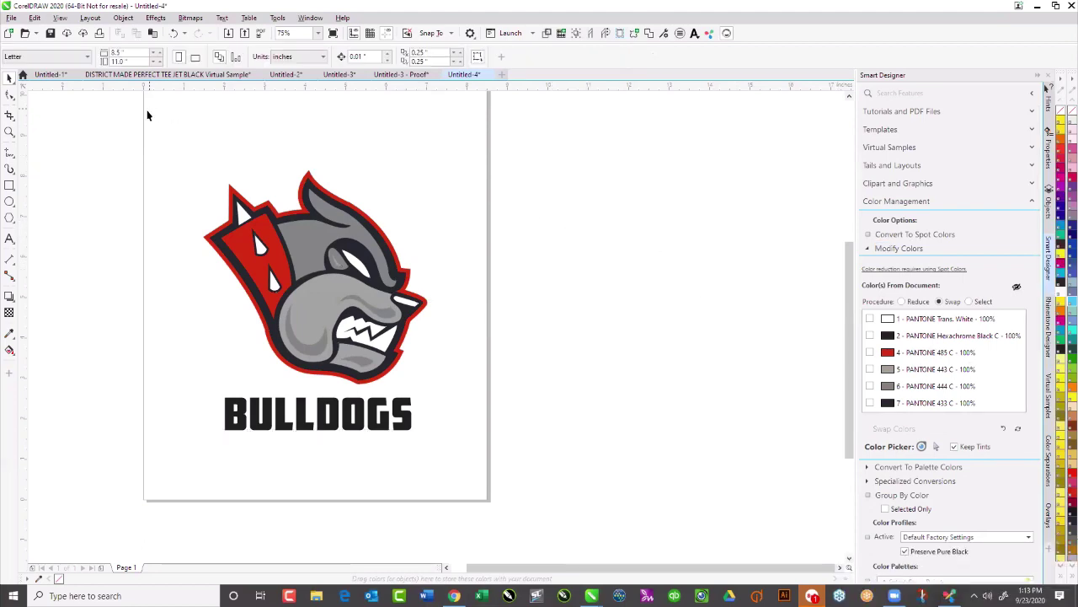
Step: Create a new DRAWings XI design and bring the complete bulldog artwork and lettering into it from CorelDRAW
key("ctrl+a")
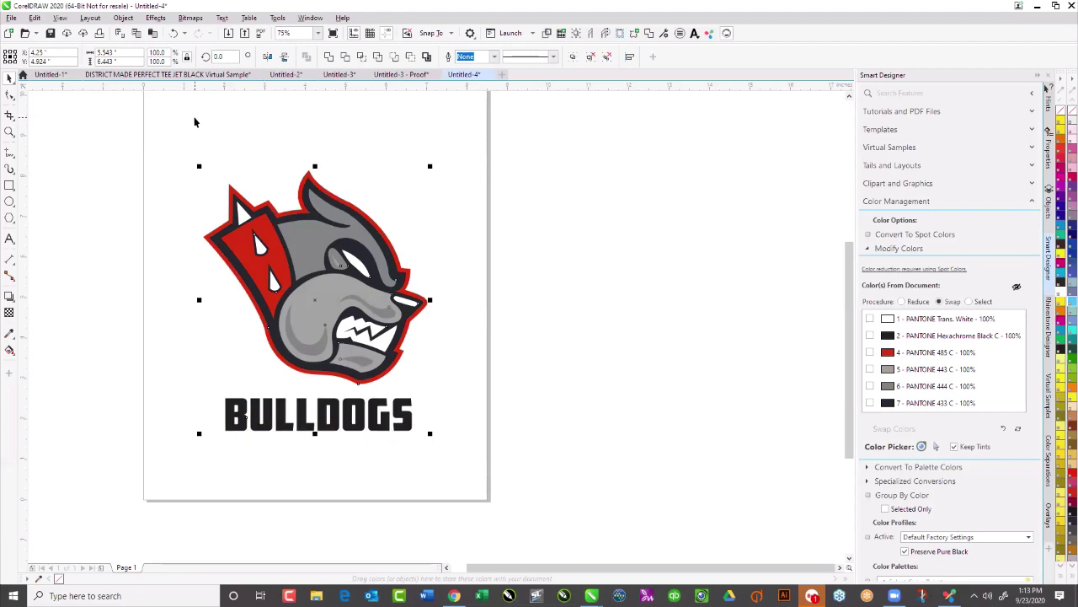
left_click(648, 595)
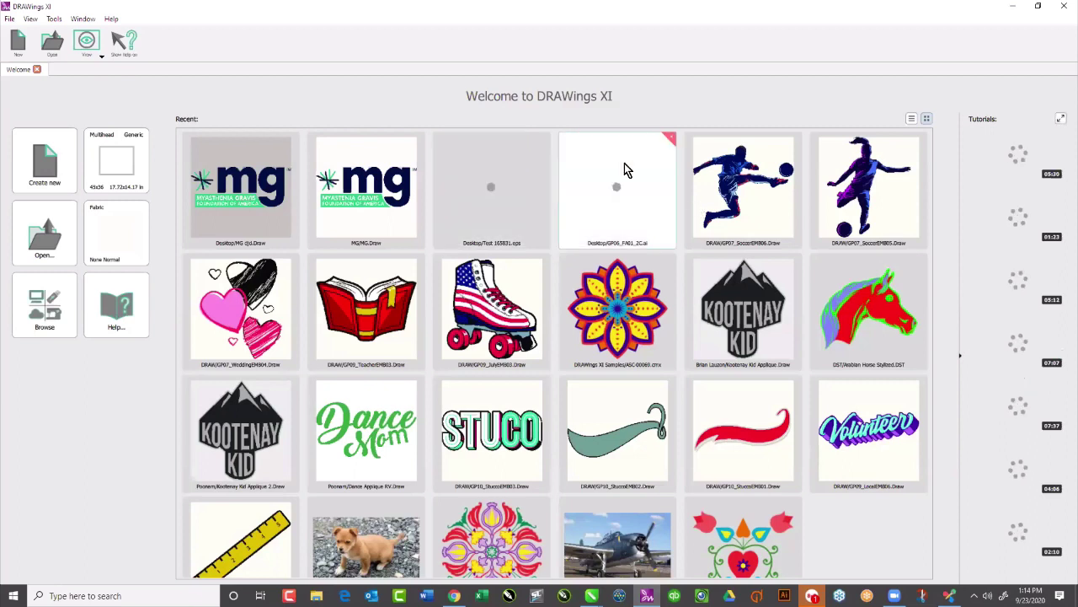
left_click(65, 156)
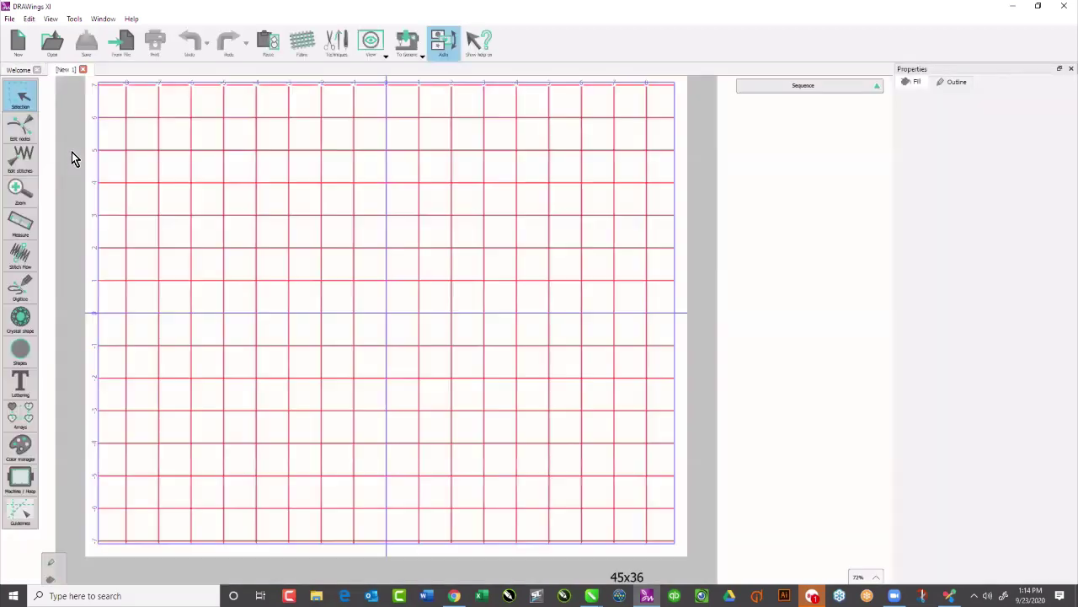
key("alt+Tab")
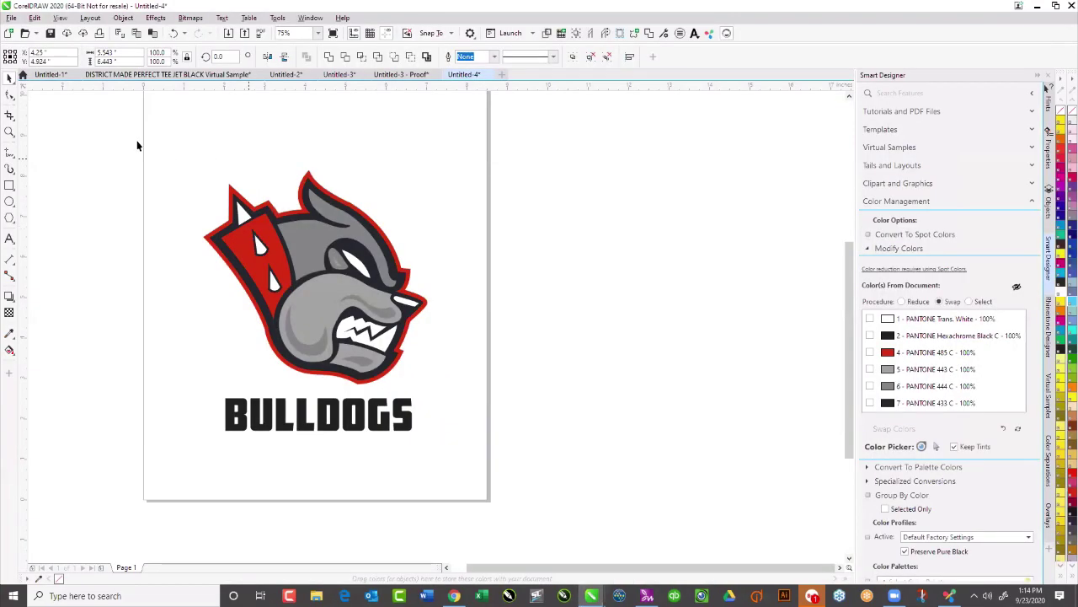
left_click(364, 207)
left_click_drag(363, 225, 457, 321)
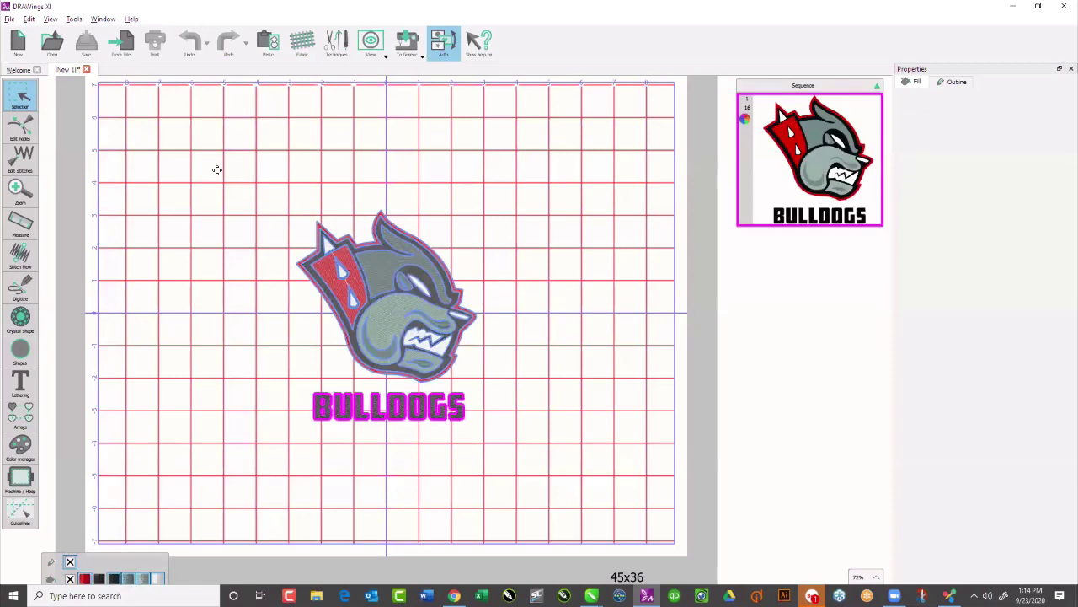
Step: Scale the whole embroidery design down proportionally to about 4 inches wide and deselect it
left_click(469, 444)
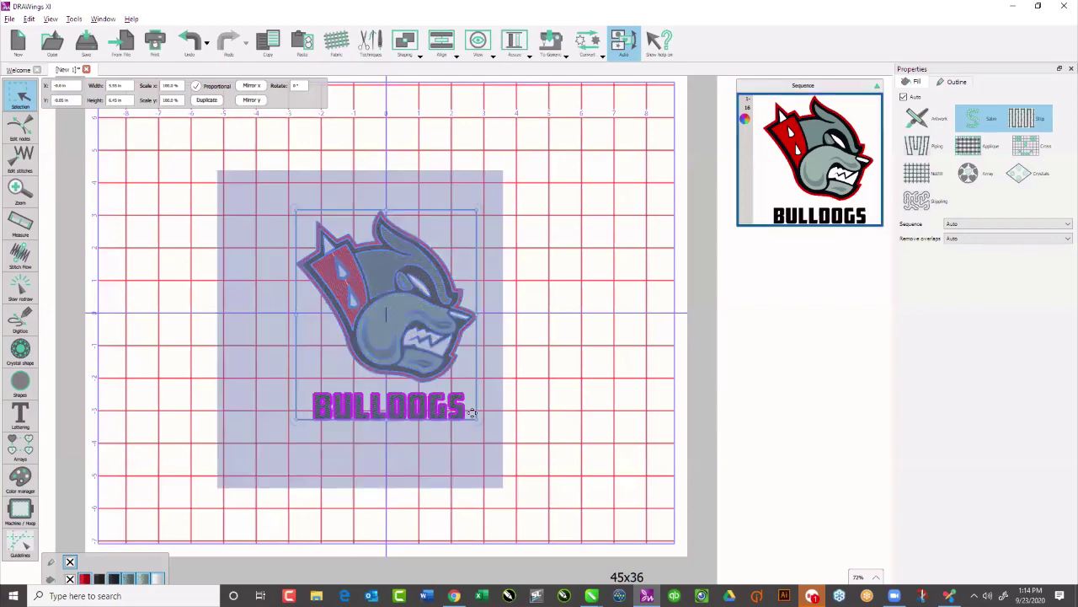
left_click_drag(469, 393, 452, 390)
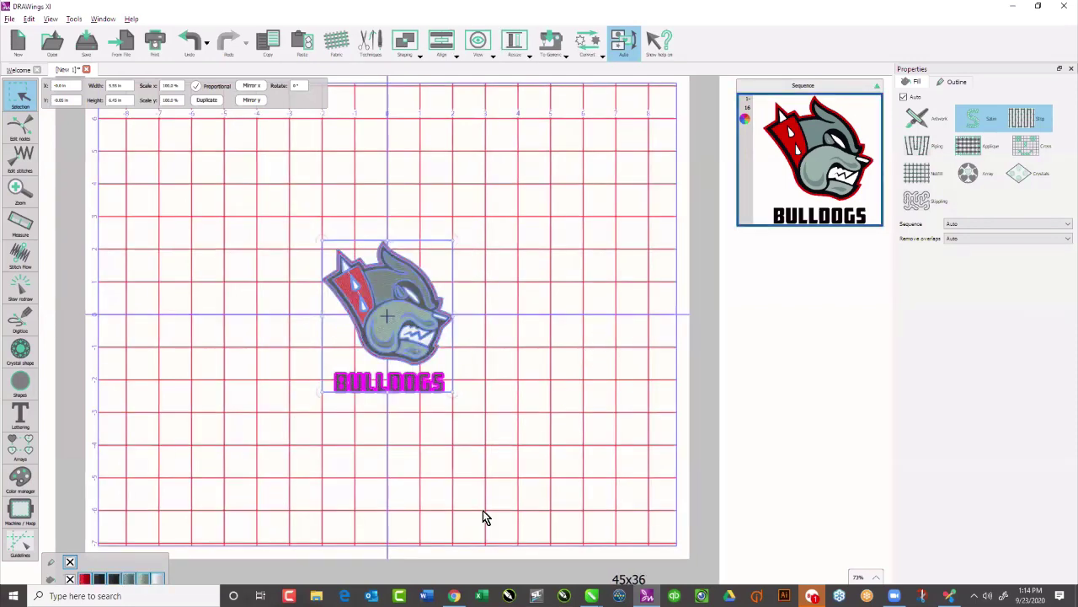
scroll(468, 514, "up", 5)
left_click(524, 314)
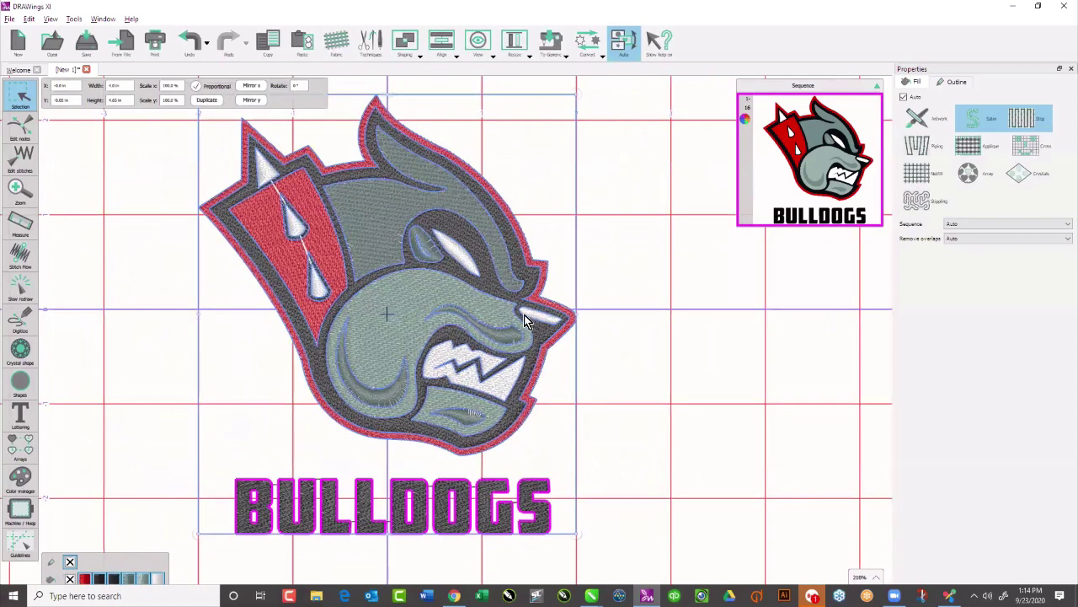
right_click(537, 315)
left_click(659, 353)
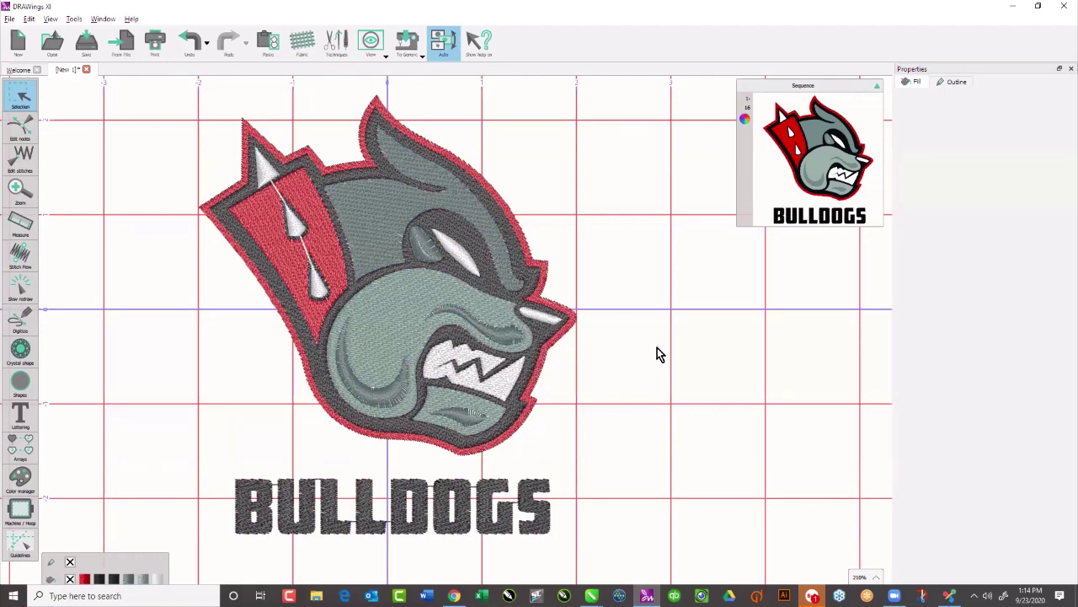
Step: Change the BULLDOGS lettering to a satin fill and inspect its stitches up close
left_click(536, 516)
left_click(976, 118)
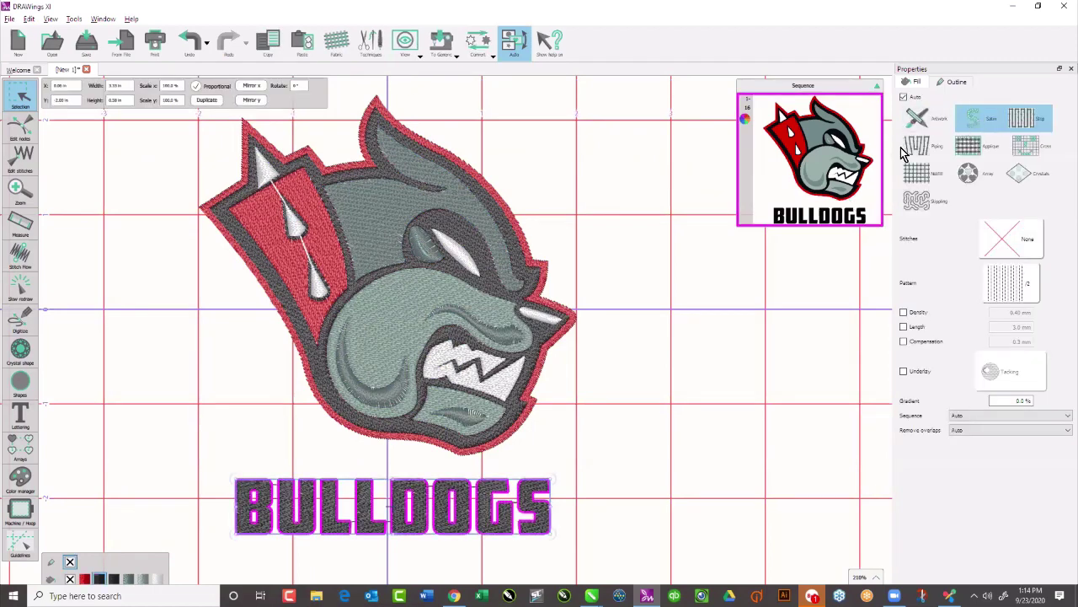
left_click(58, 162)
left_click(20, 188)
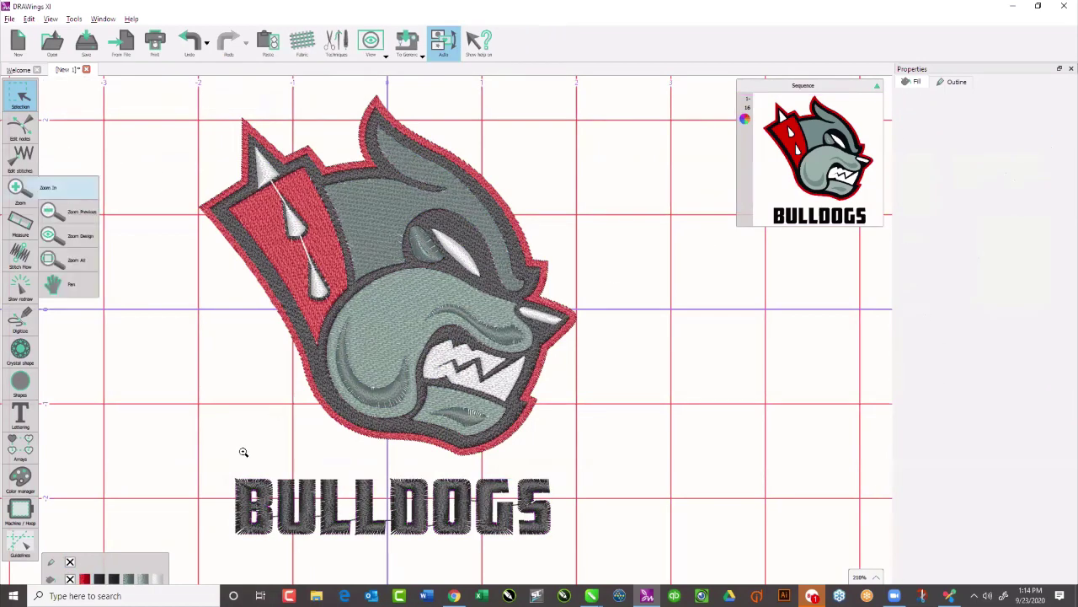
left_click_drag(576, 553, 377, 434)
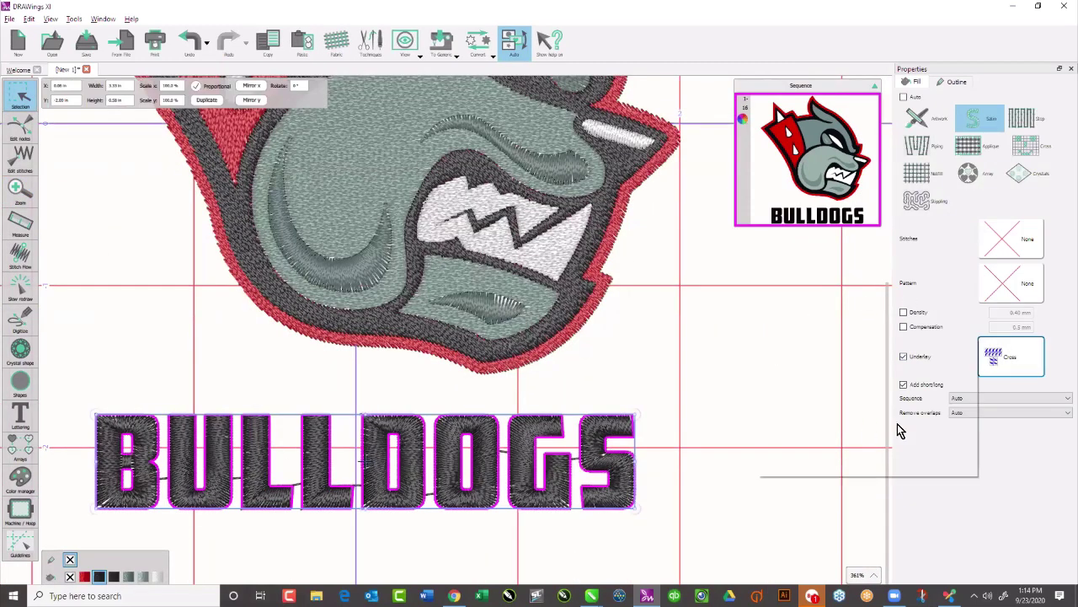
left_click(697, 338)
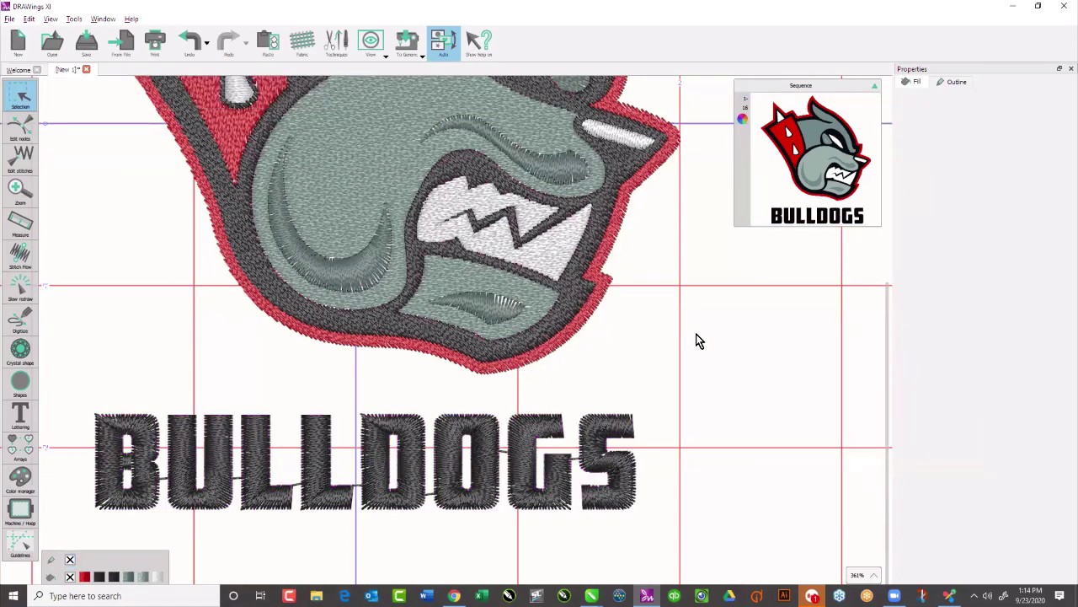
scroll(691, 329, "down", 1)
scroll(398, 192, "down", 2)
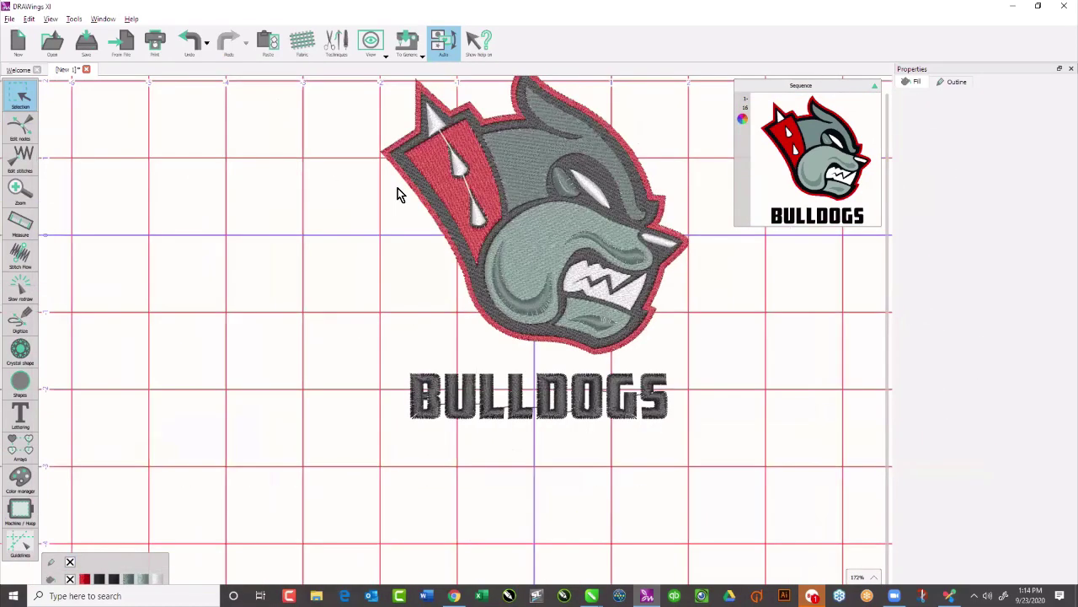
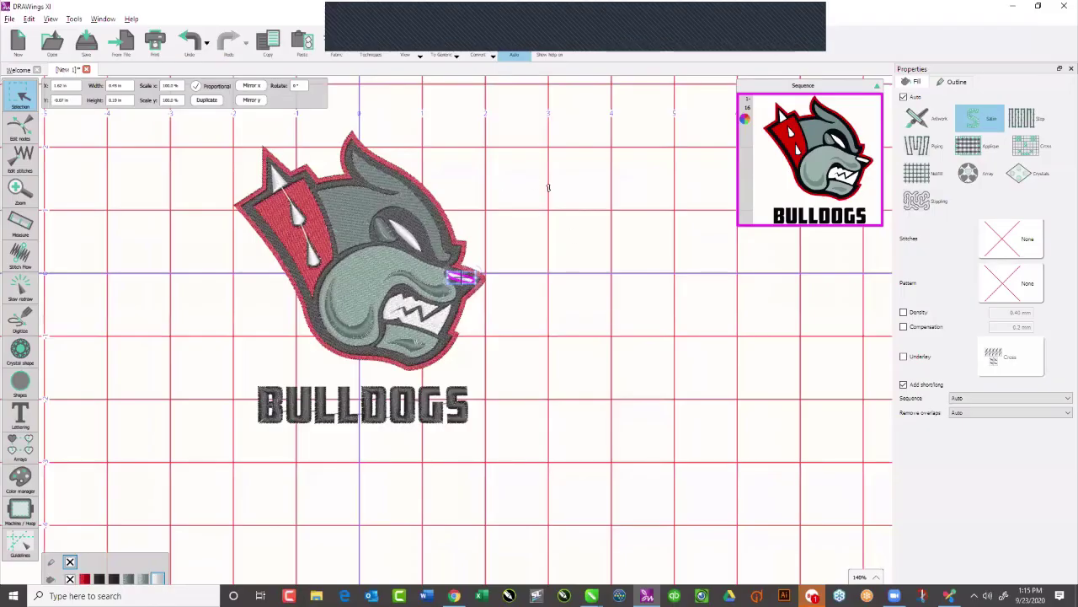
left_click(554, 195)
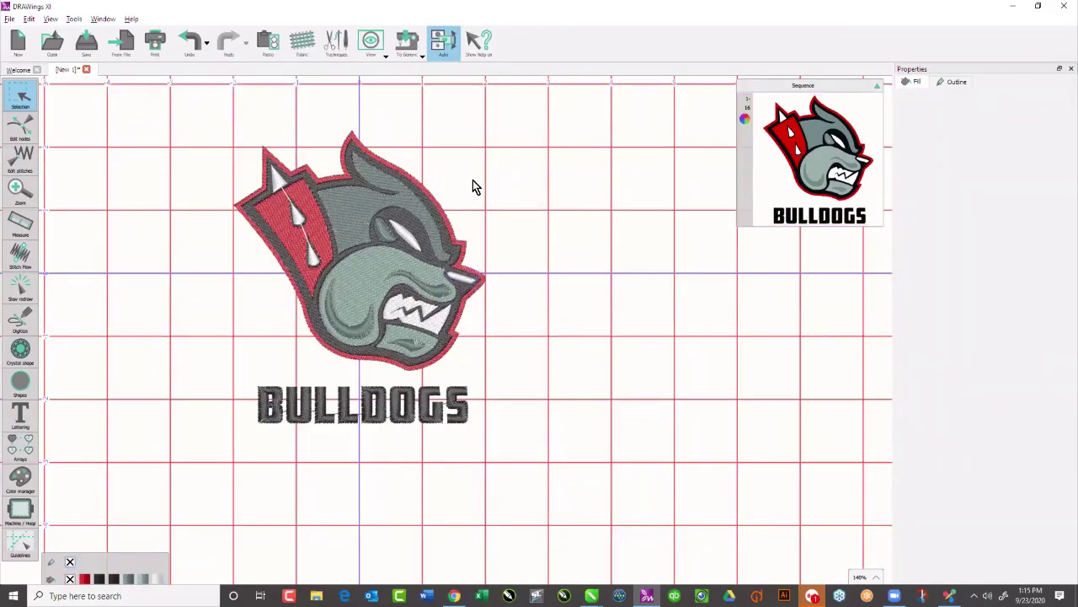
left_click(367, 159)
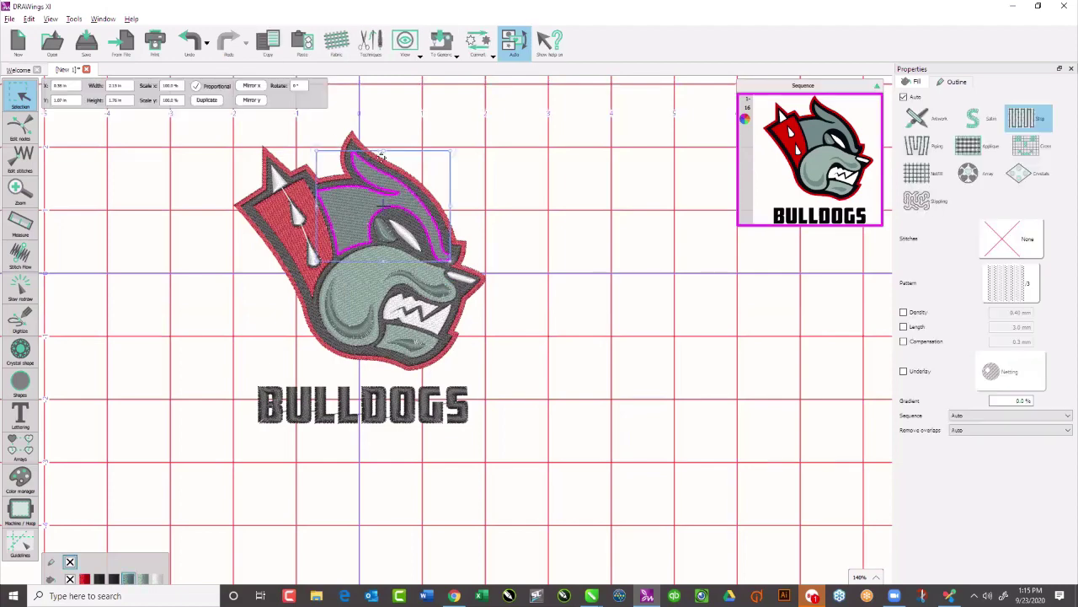
left_click(576, 164)
Step: Select the bulldog head, switch stitch sequencing from automatic to manual, and run the optimizer once with the Advanced technique
left_click_drag(176, 111, 539, 385)
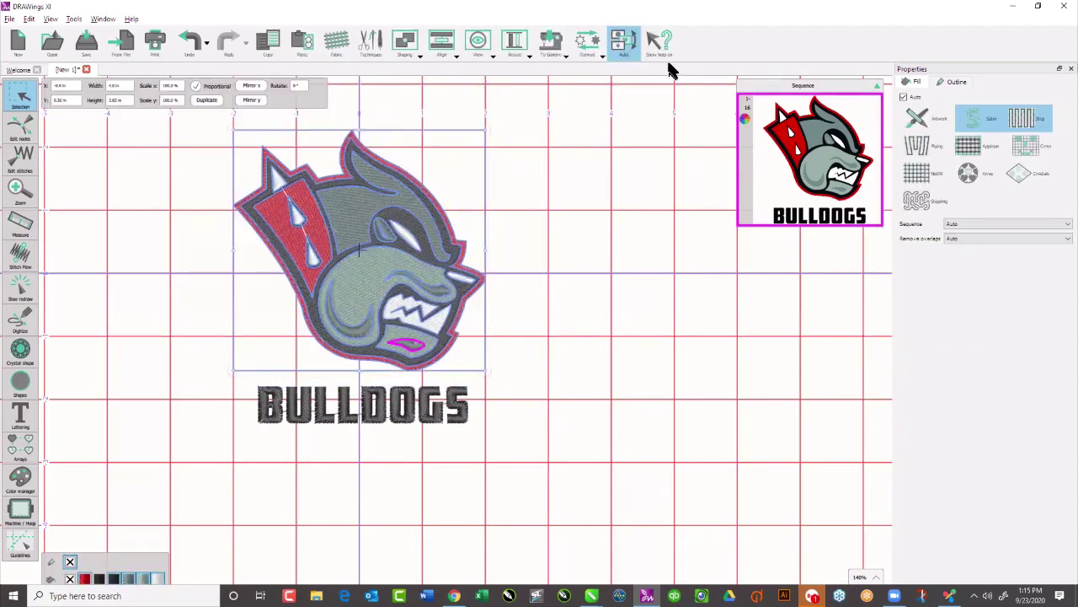
left_click(624, 55)
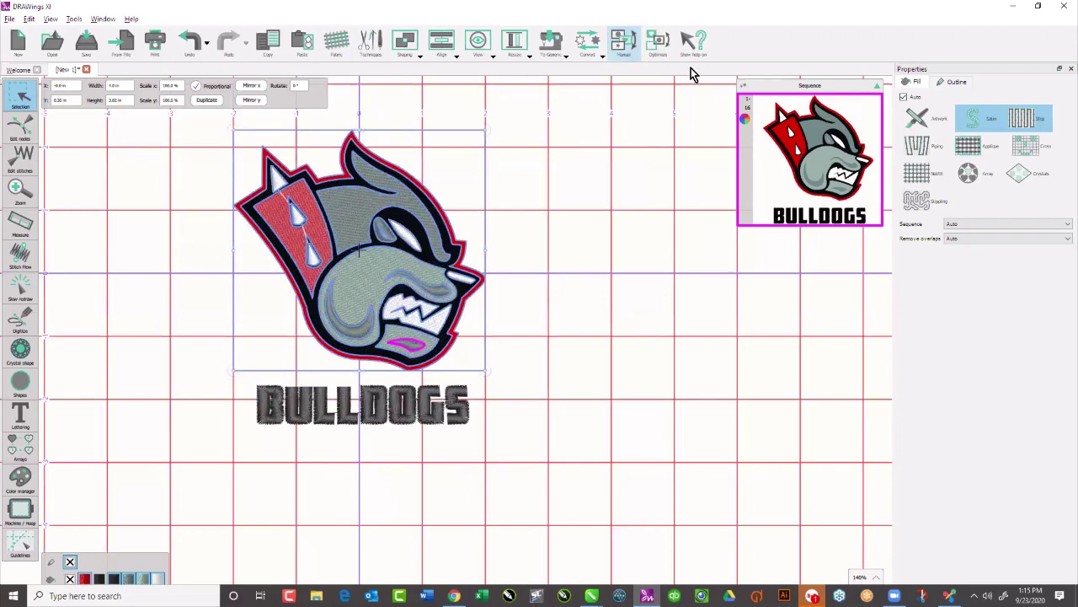
left_click(661, 44)
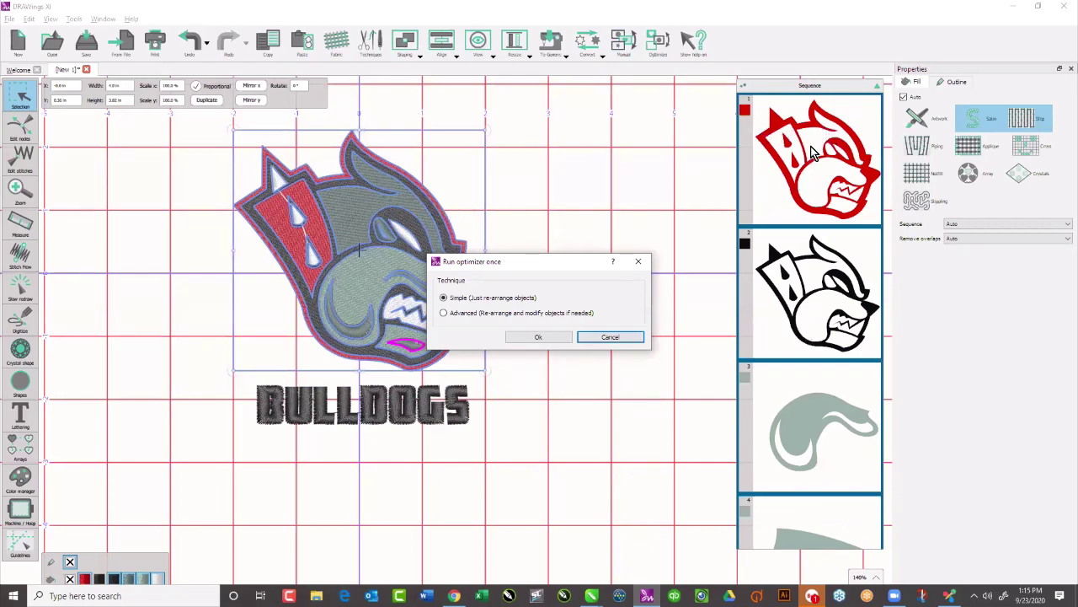
left_click(446, 315)
left_click(553, 340)
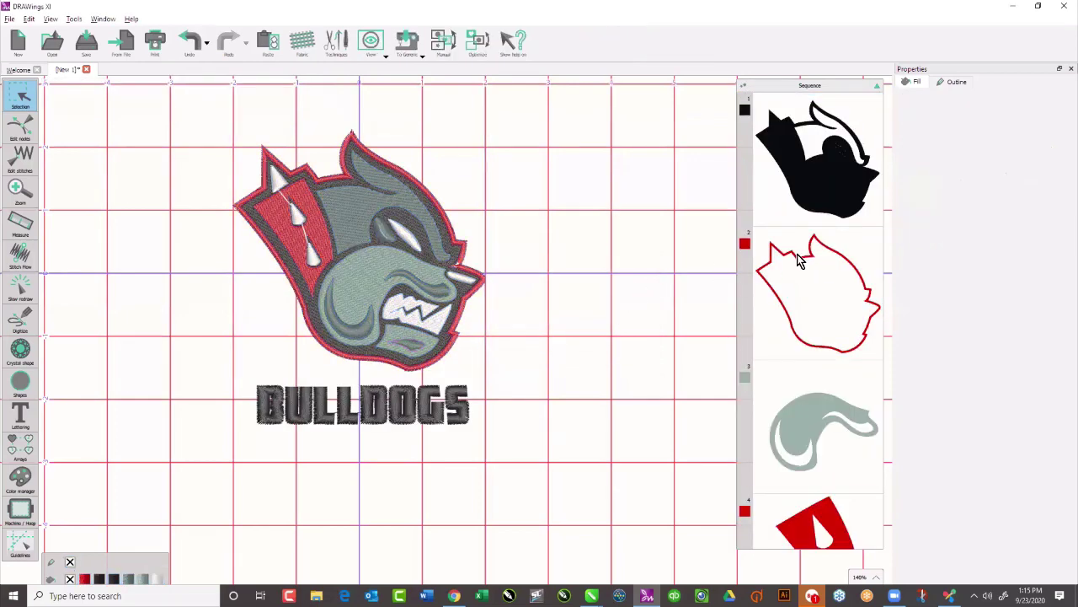
left_click(14, 187)
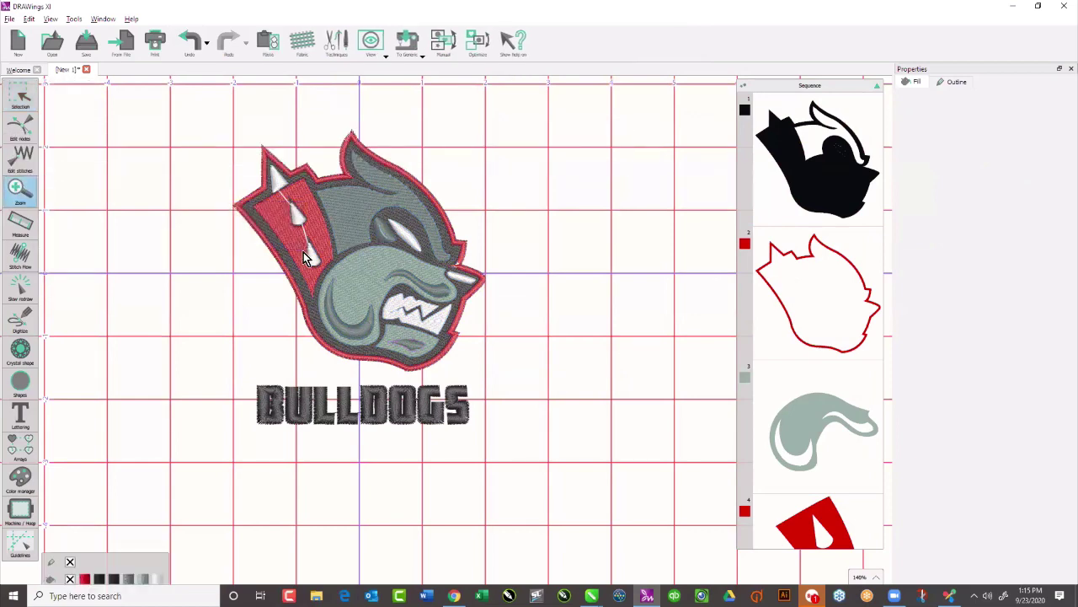
Step: Inspect the collar, head fill and red outline stitching up close, and select the red outline with the Stitch Flow tool
left_click(293, 193)
left_click(294, 194)
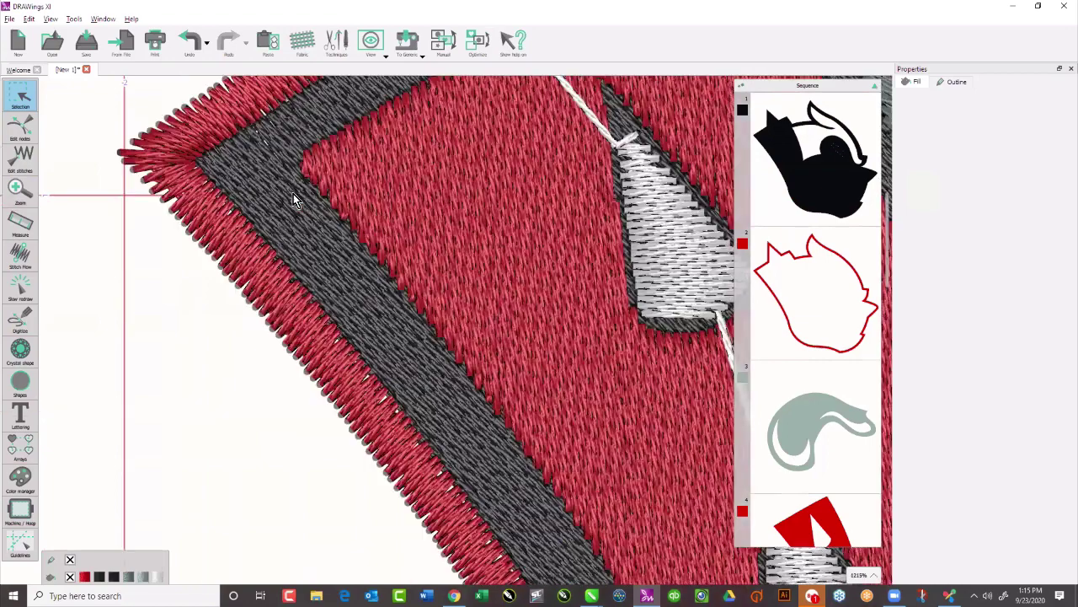
left_click(17, 187)
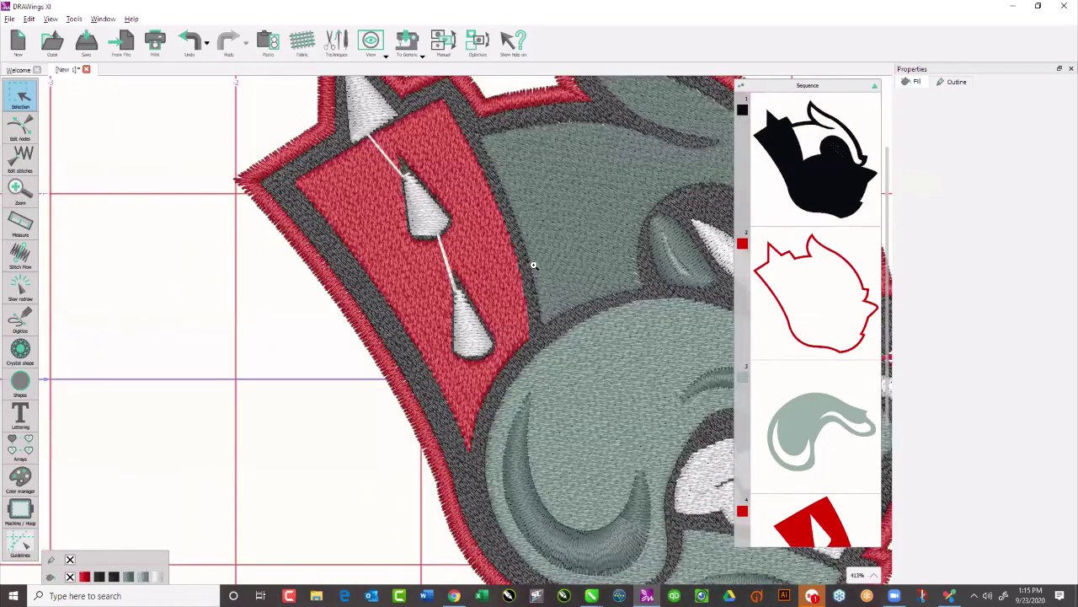
scroll(534, 266, "down", 5)
left_click(20, 192)
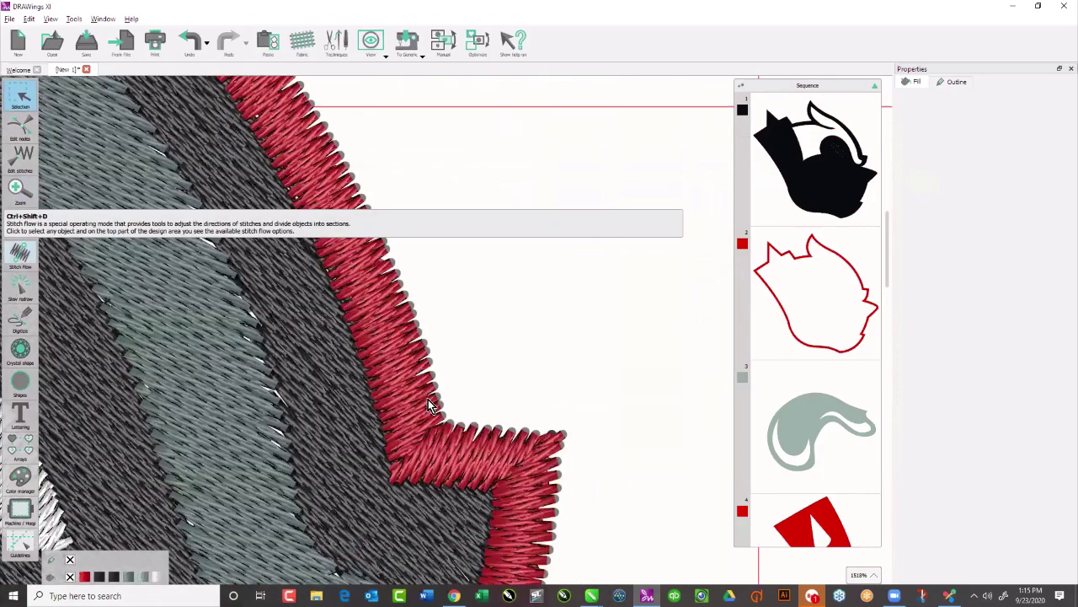
key("ctrl+shift+d")
scroll(406, 510, "down", 3)
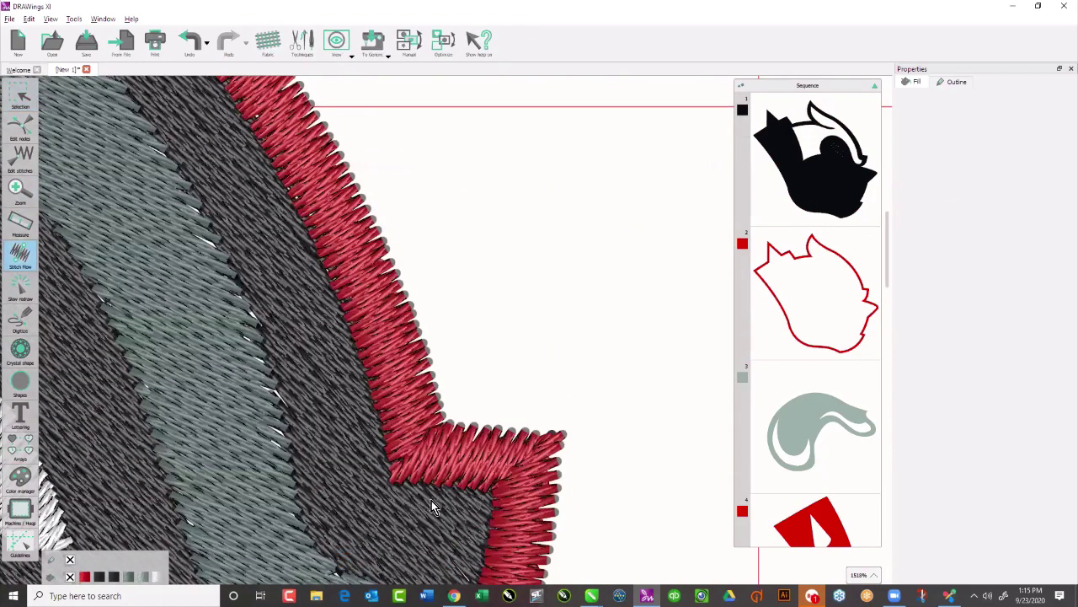
left_click(438, 356)
scroll(474, 334, "down", 2)
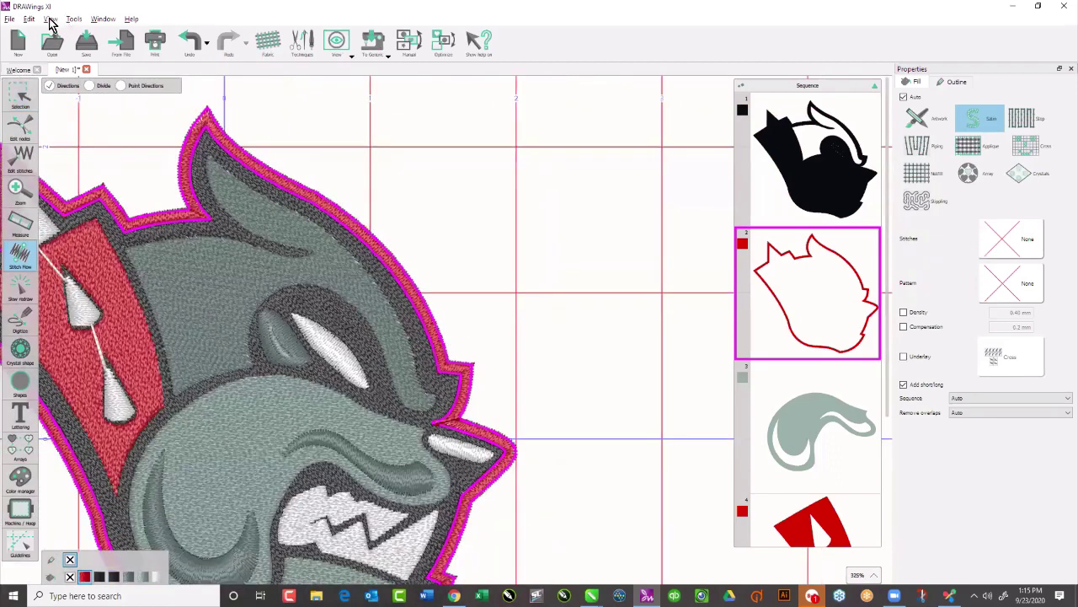
Step: Show the design as plain artwork and bow out one edge of the small light grey highlight beside the eye with node editing
left_click(51, 19)
left_click(67, 74)
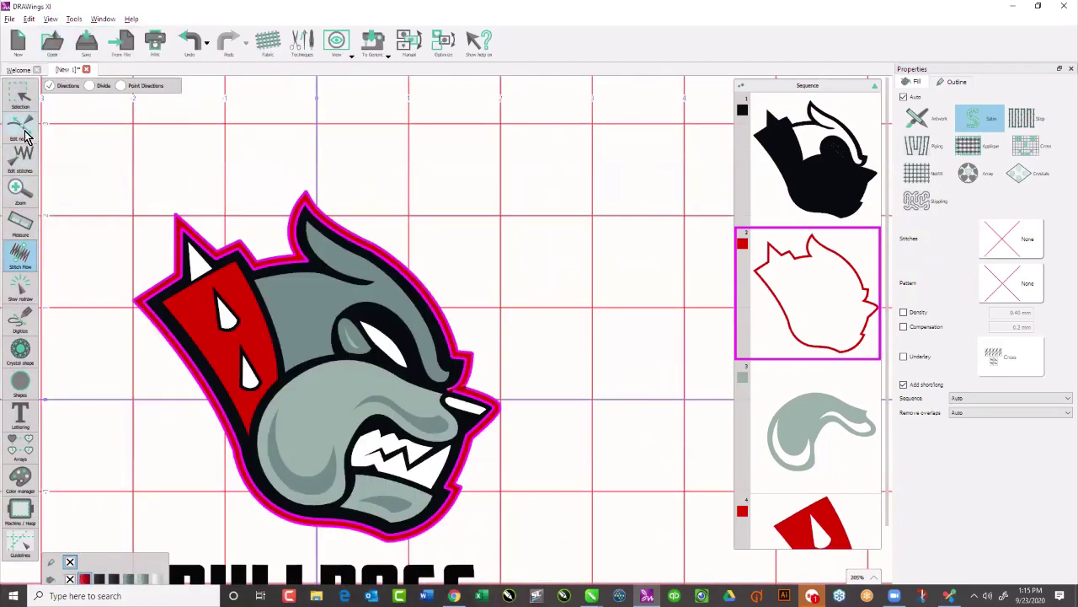
left_click(20, 187)
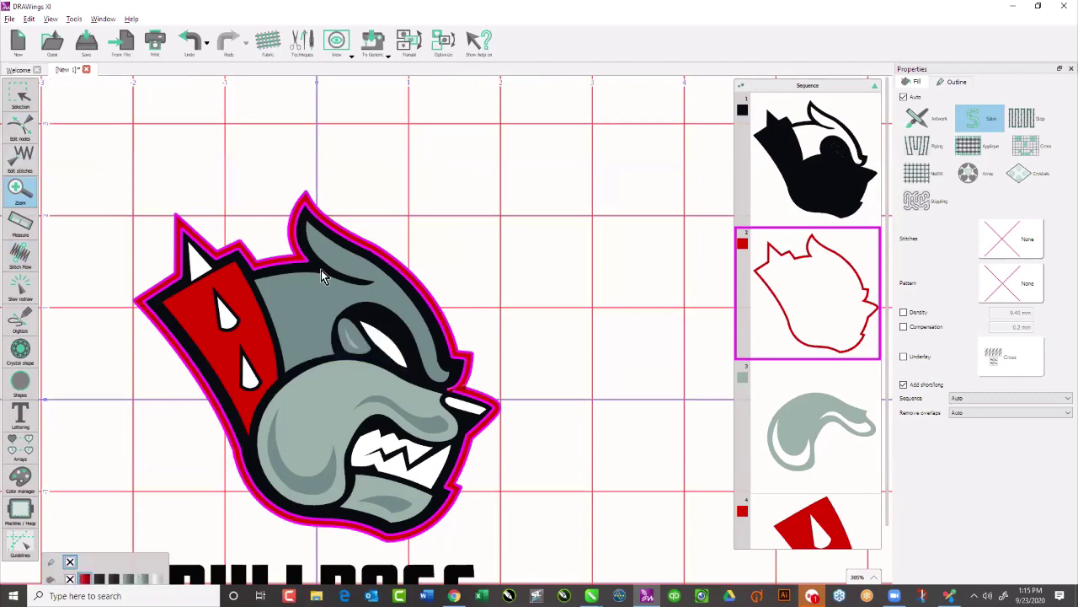
left_click_drag(307, 299, 396, 364)
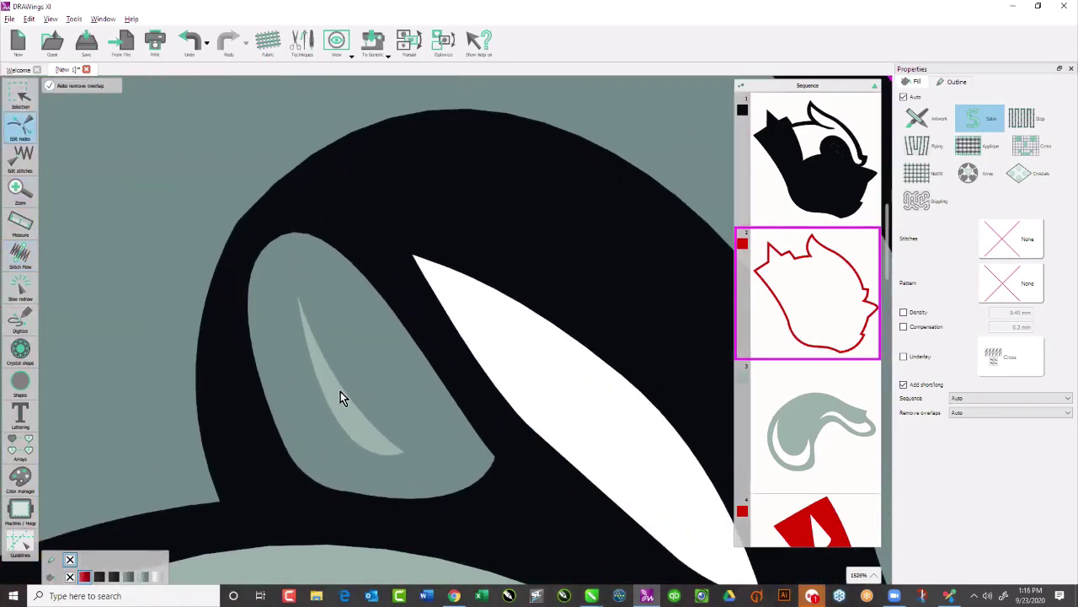
left_click(341, 396)
left_click_drag(357, 380, 362, 340)
Step: Regenerate the stitches for the reshaped highlight and deselect it
left_click(72, 21)
left_click(76, 38)
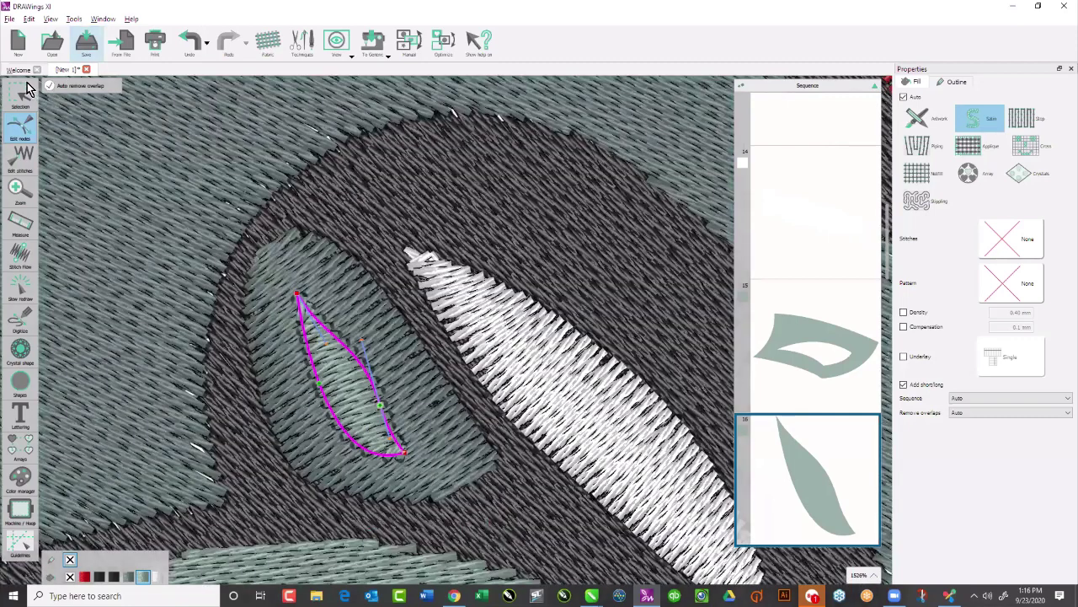
left_click(21, 97)
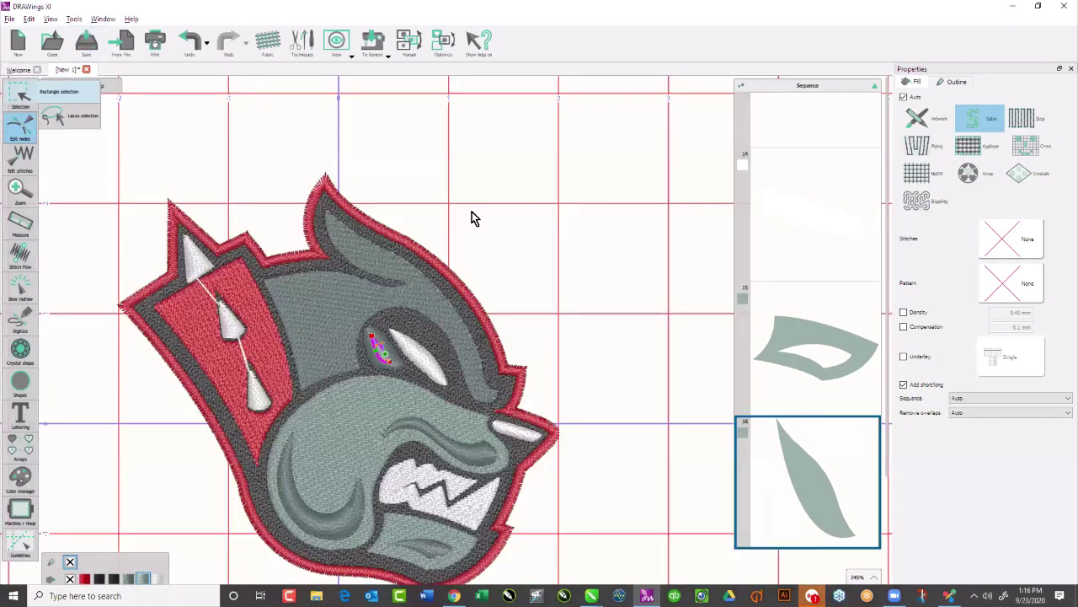
left_click(171, 142)
scroll(604, 247, "down", 1)
scroll(270, 201, "down", 1)
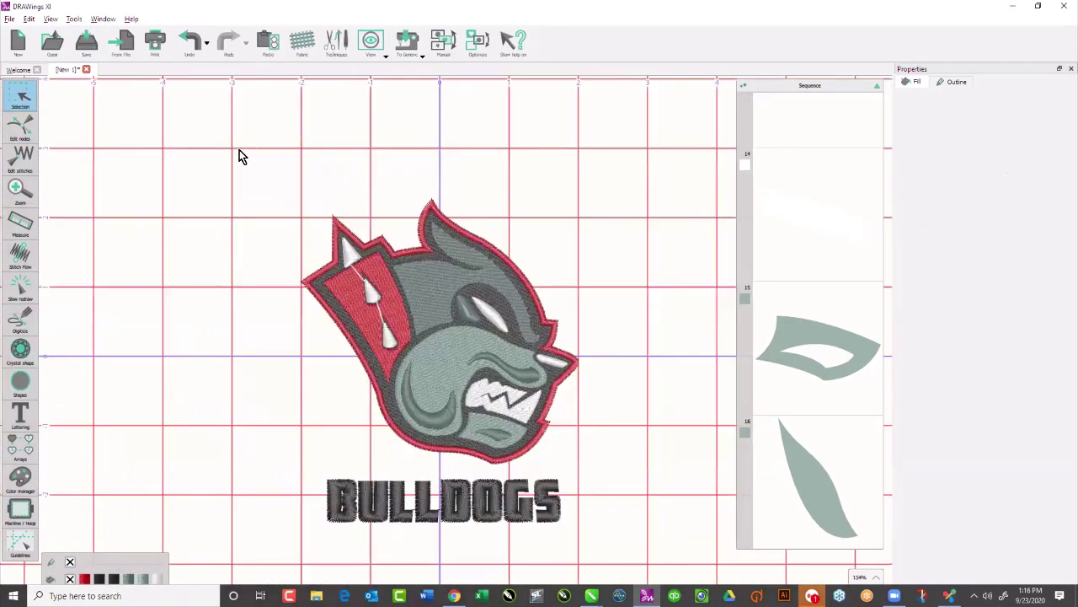
Step: Merge the two black colors into one entry in the Color manager and recolor the red to purple
left_click(21, 476)
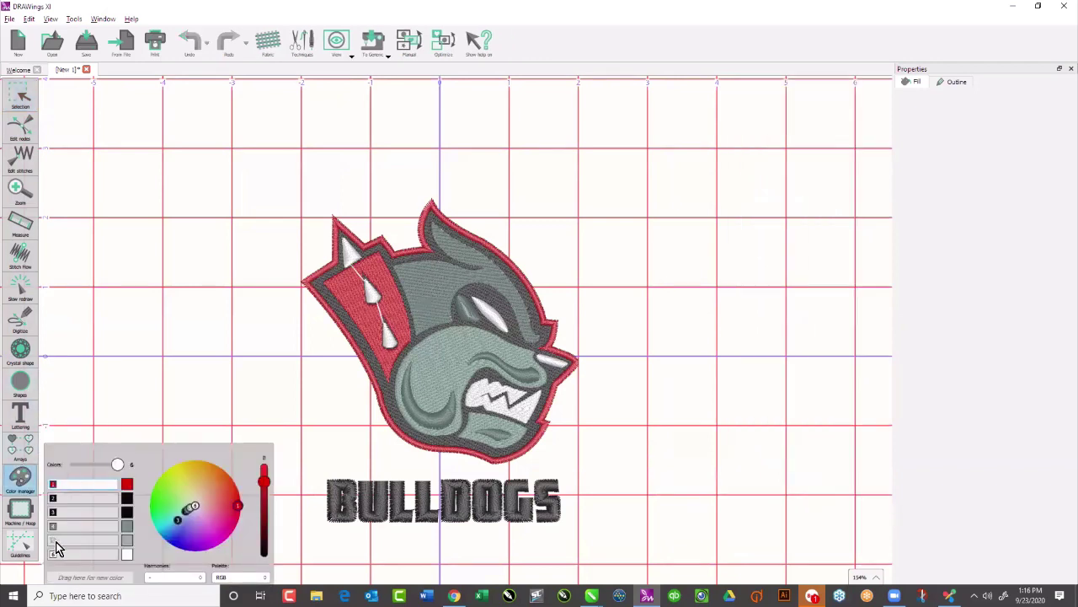
left_click_drag(59, 506, 66, 512)
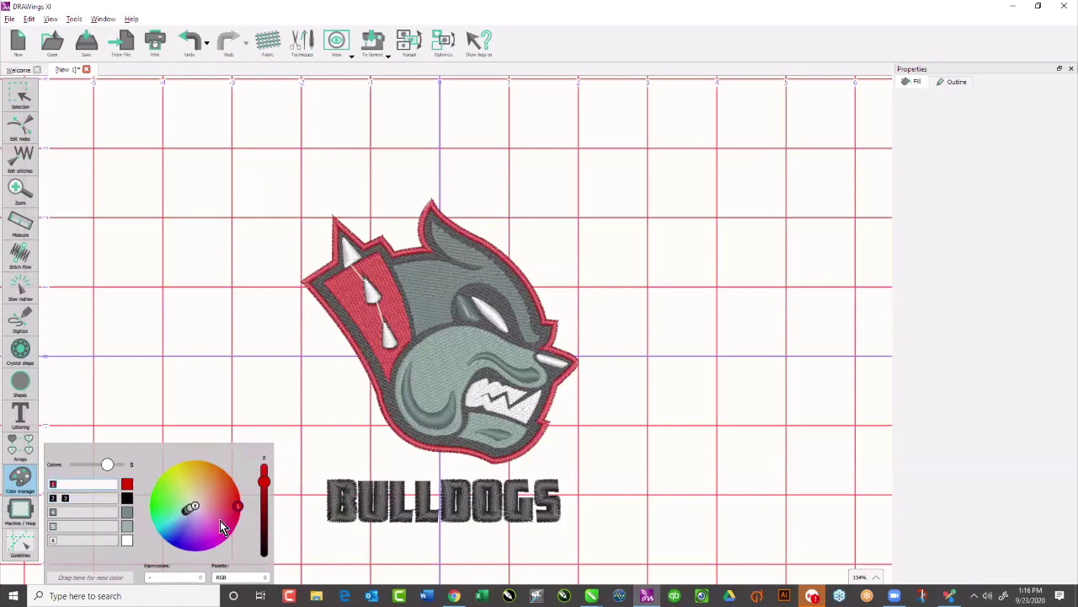
left_click_drag(240, 507, 193, 532)
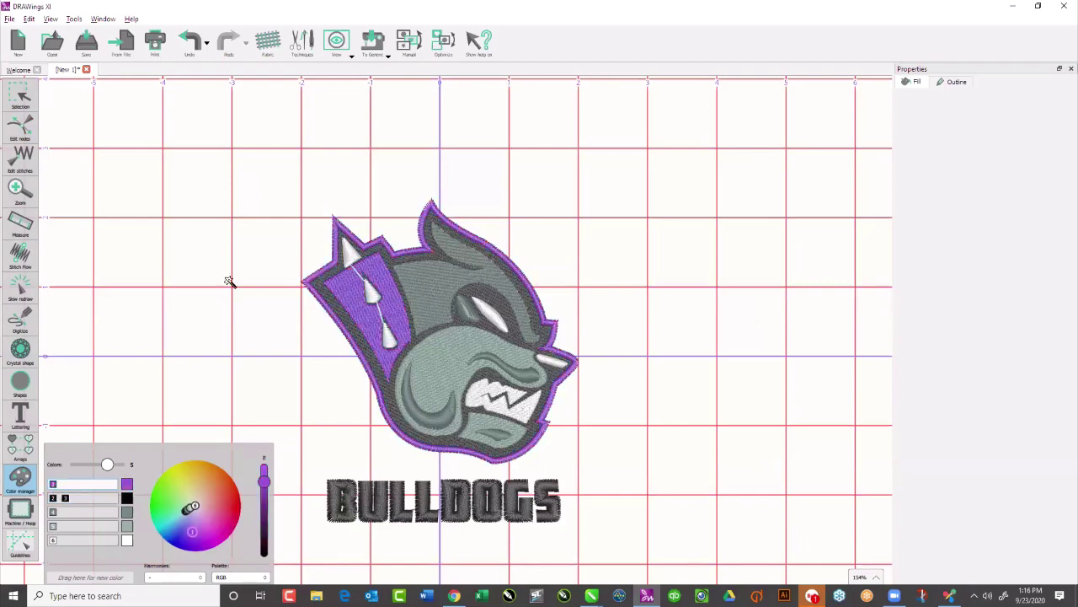
Step: Convert the design's colors to the MADEIRA POLYNEON thread palette and leave the Color manager
left_click(251, 578)
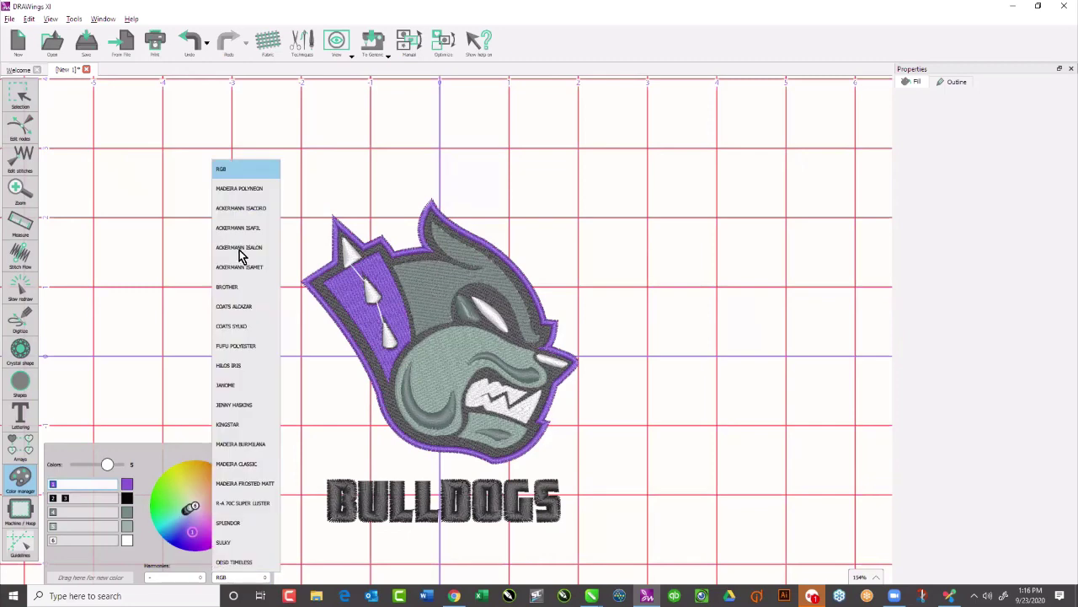
left_click(251, 196)
left_click(136, 101)
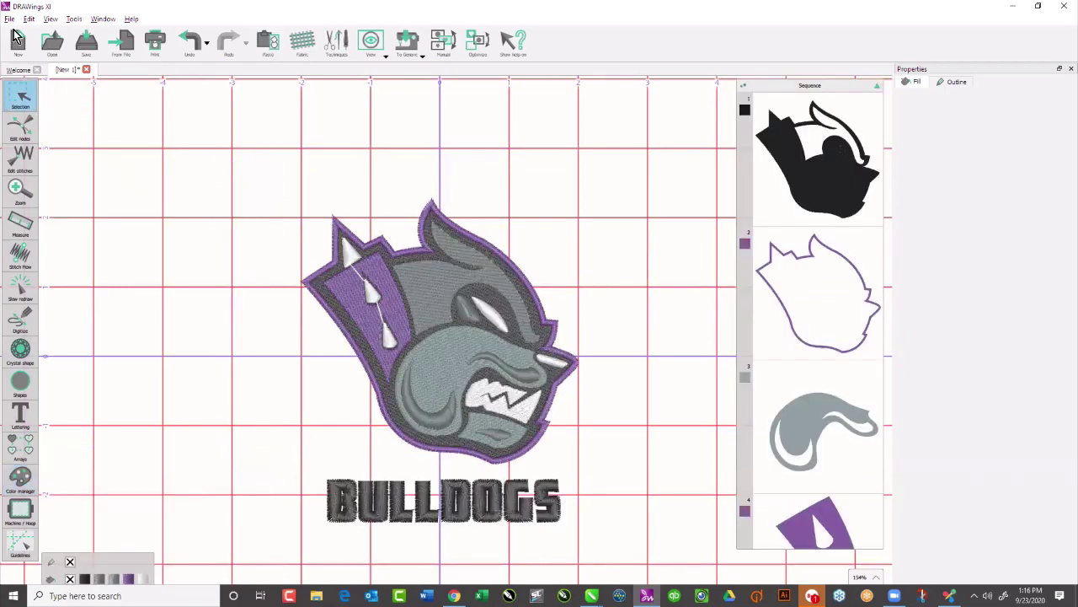
Step: Preview the production worksheet with the tiled printout set to X 1 and Y 1, and close it without printing
left_click(9, 19)
left_click(48, 128)
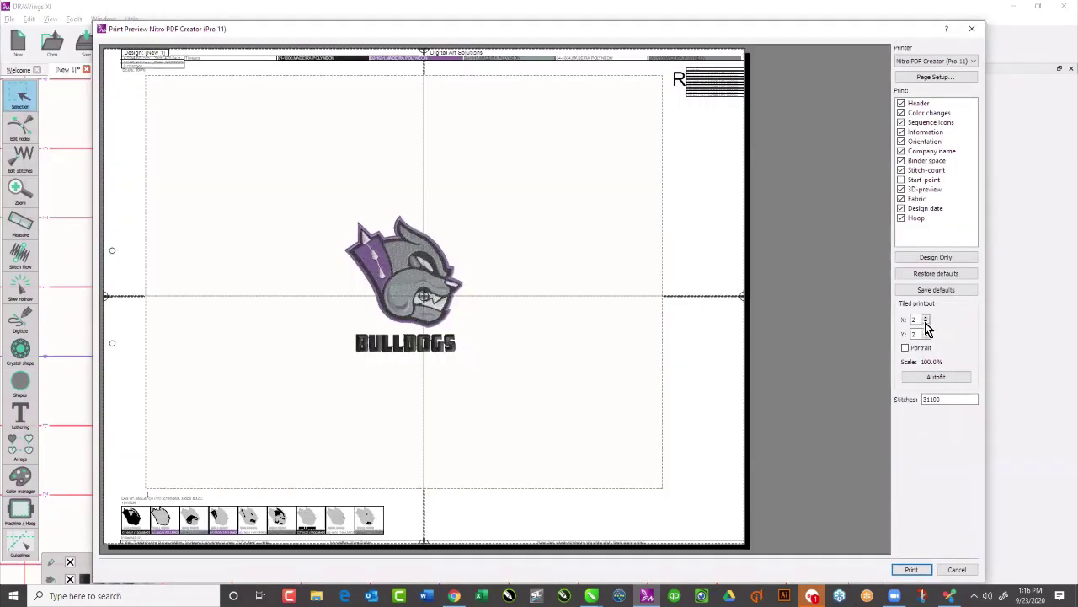
left_click(926, 321)
left_click(926, 336)
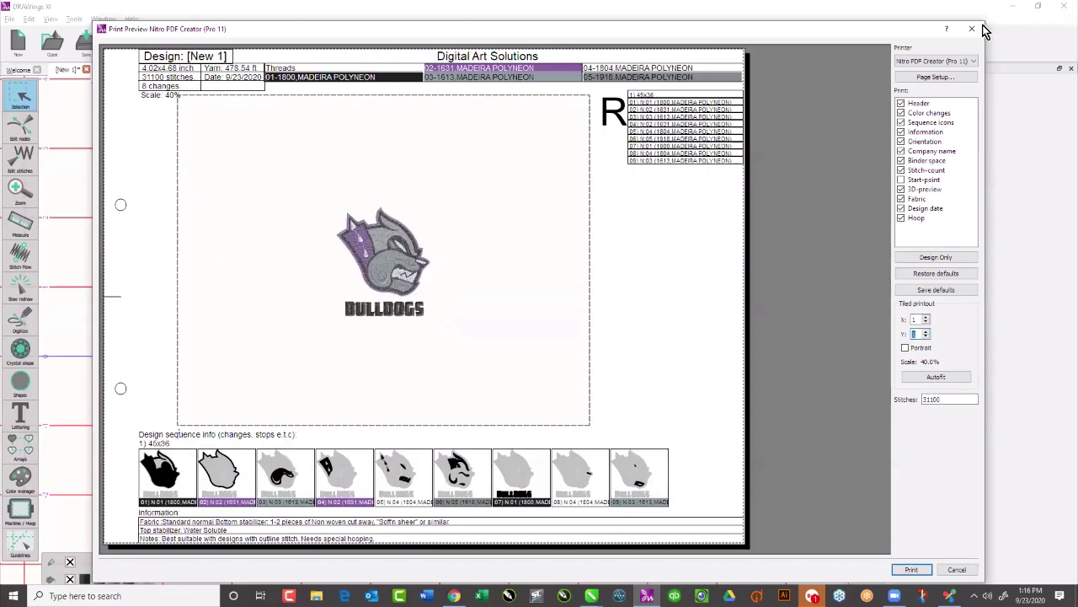
left_click(975, 32)
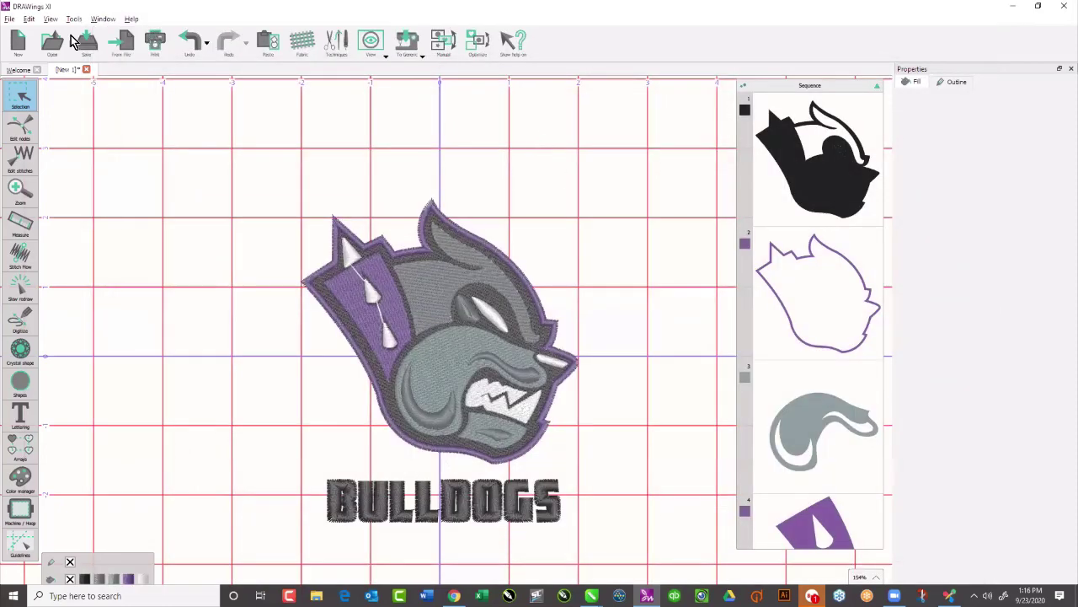
Step: Switch the design's stitch sequencing from manual back to automatic
left_click(10, 18)
left_click(132, 18)
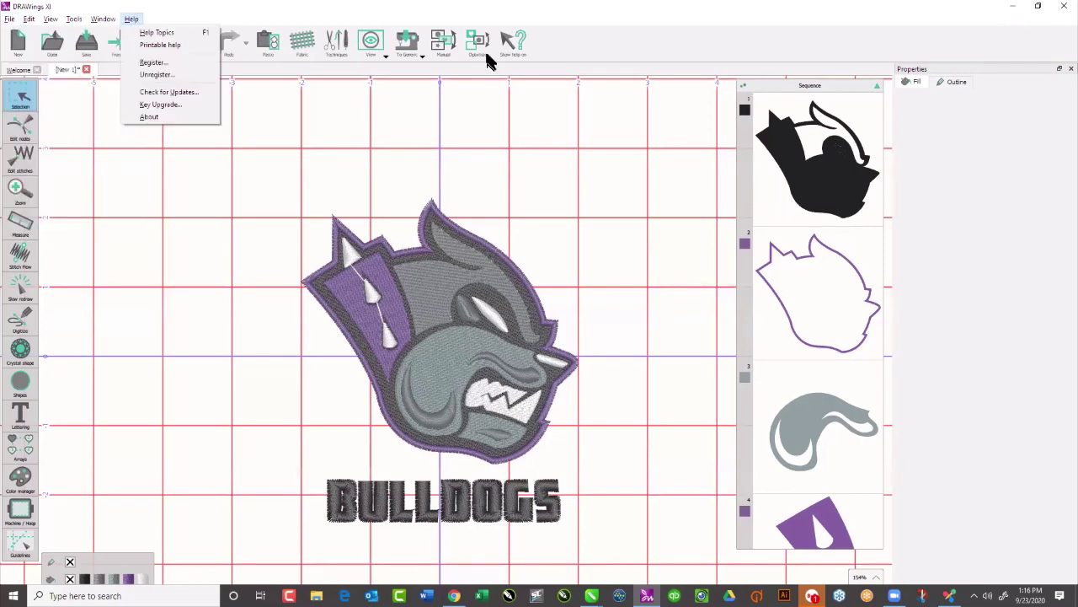
left_click(489, 53)
left_click(639, 262)
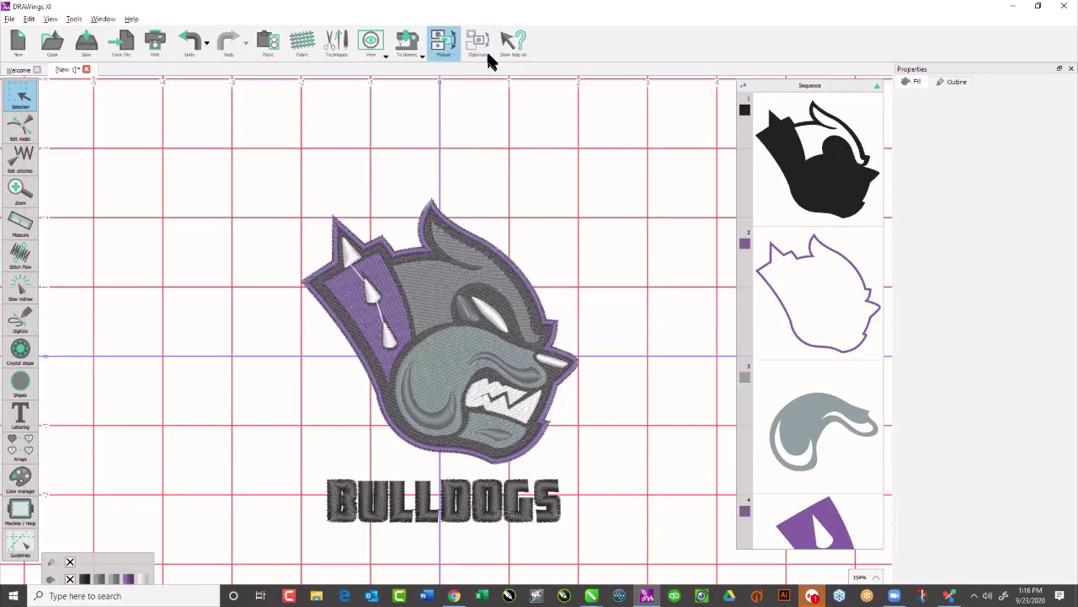
Step: Select the whole bulldog design with its lettering, scale it down proportionally to about 3 inches wide, and deselect it
left_click_drag(221, 124, 640, 552)
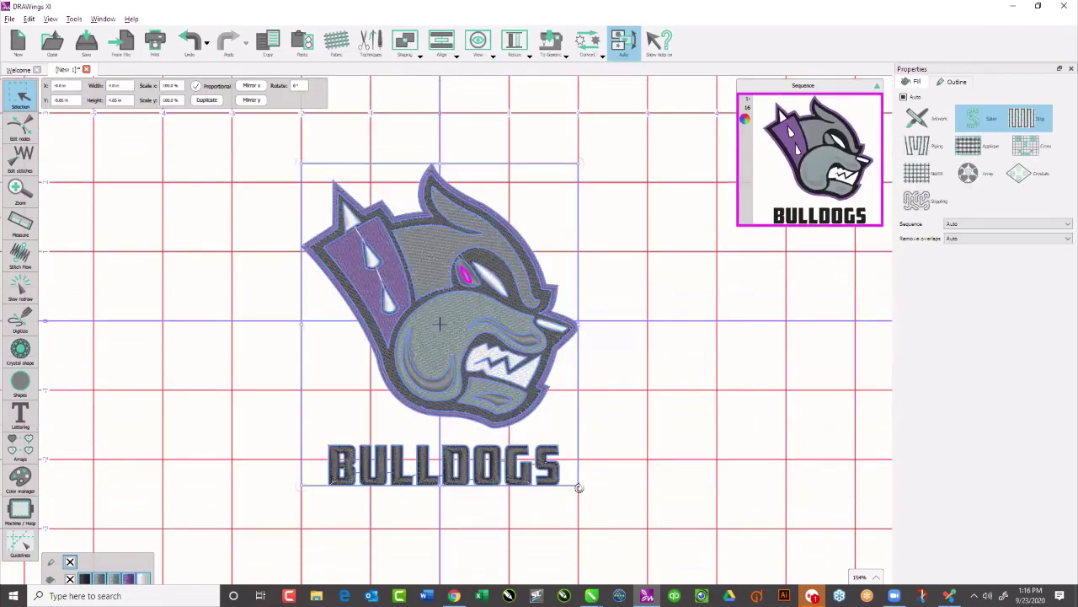
left_click_drag(574, 471, 566, 441)
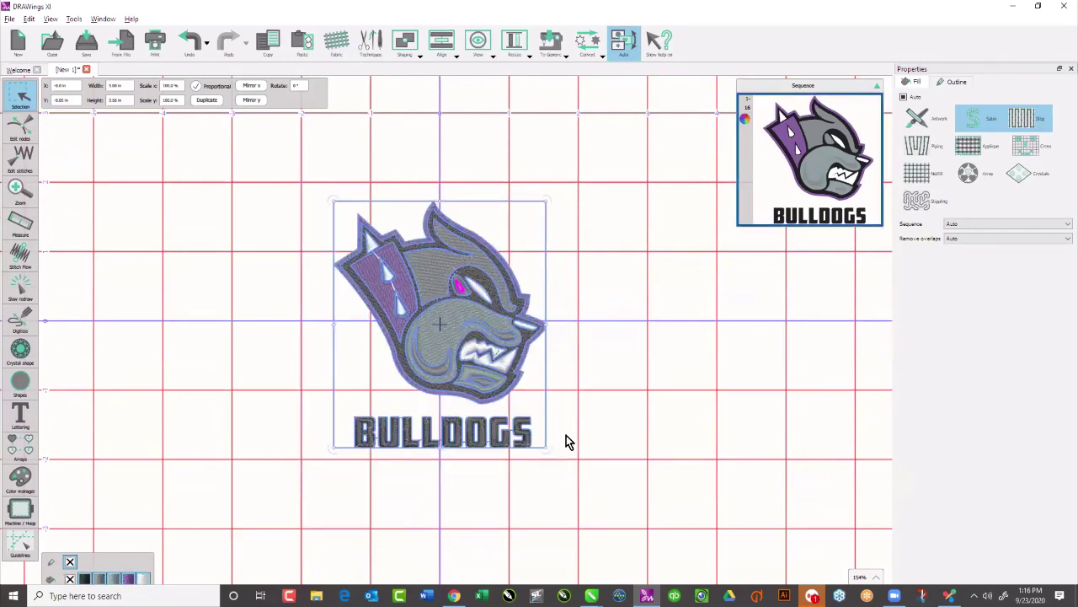
left_click(683, 406)
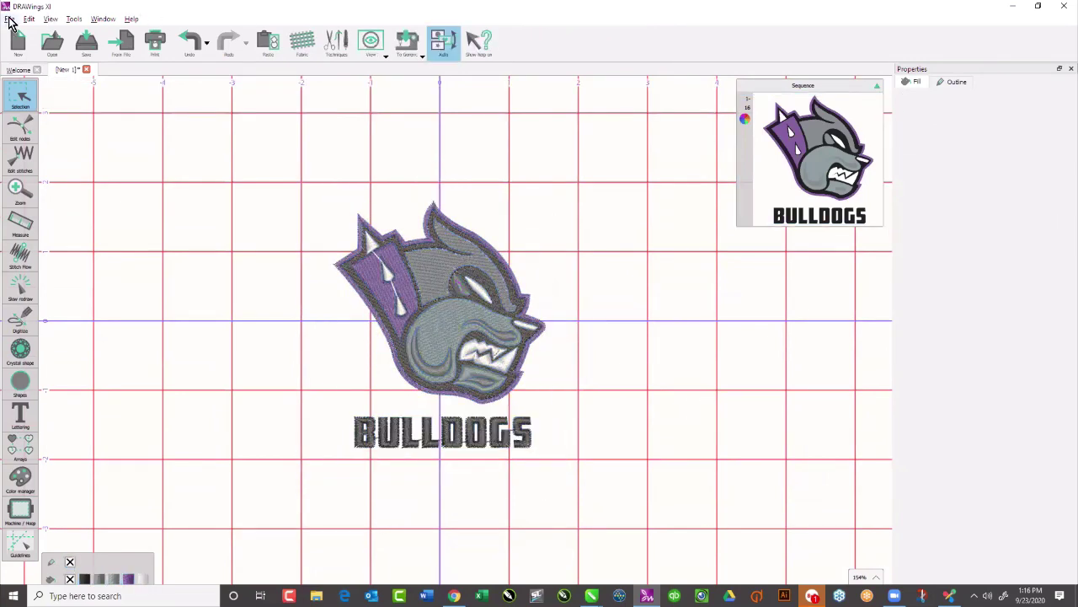
Step: Export the embroidery design to the Desktop as a 300 DPI PNG image named Bulldogs
left_click(10, 20)
mouse_move(33, 111)
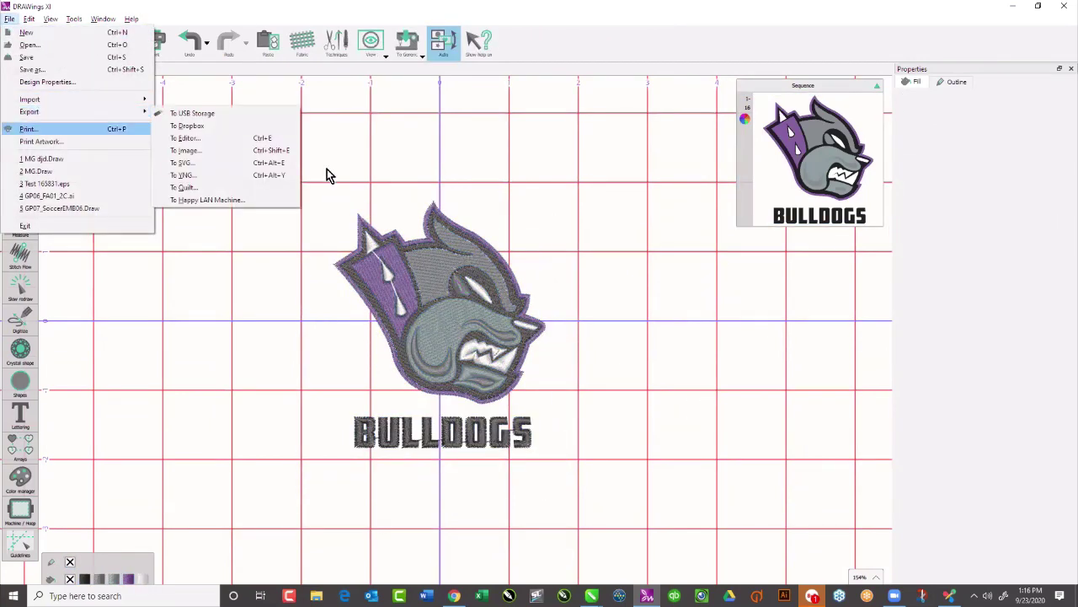
left_click(193, 151)
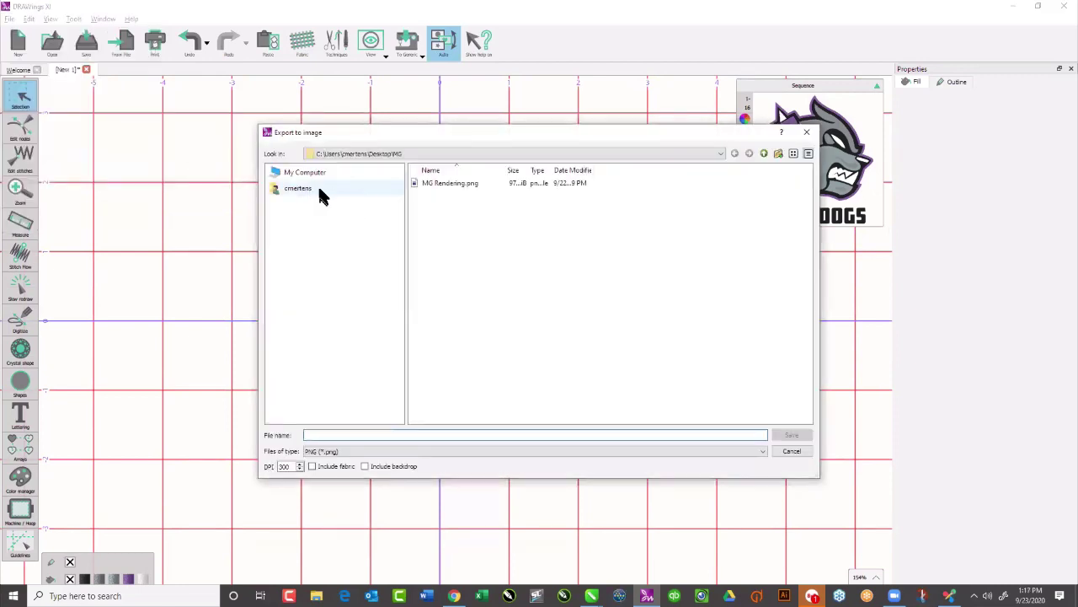
left_click(330, 192)
double_click(438, 228)
left_click(315, 434)
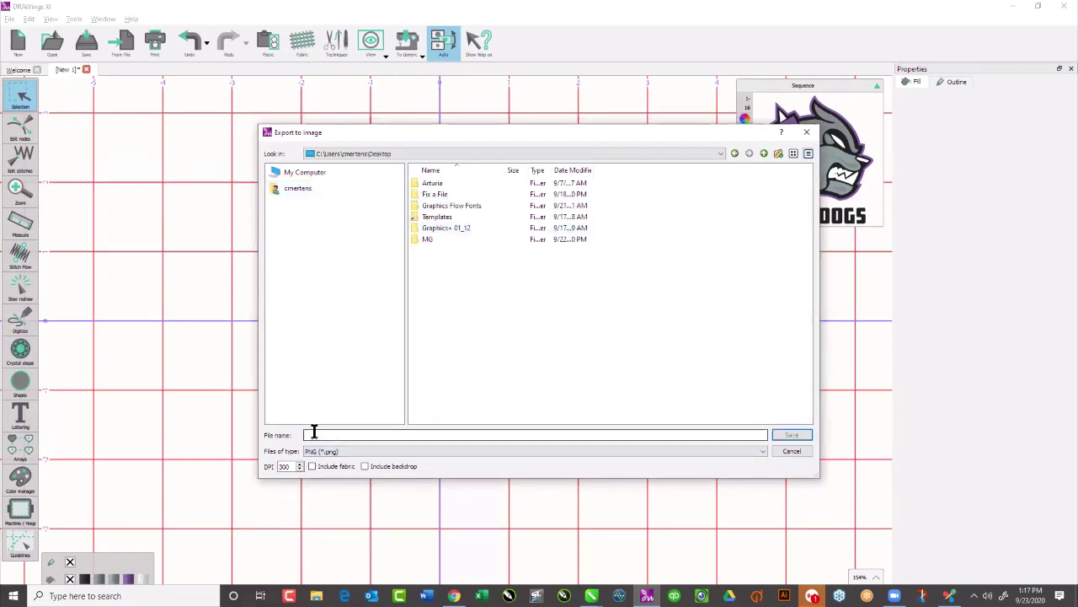
type("Bulldogs")
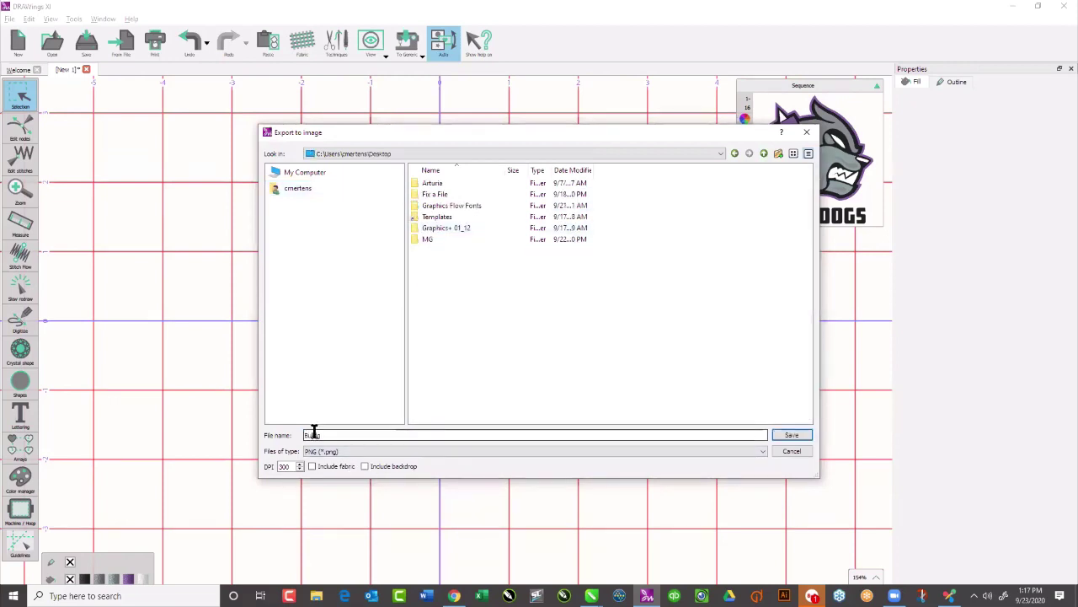
left_click(800, 437)
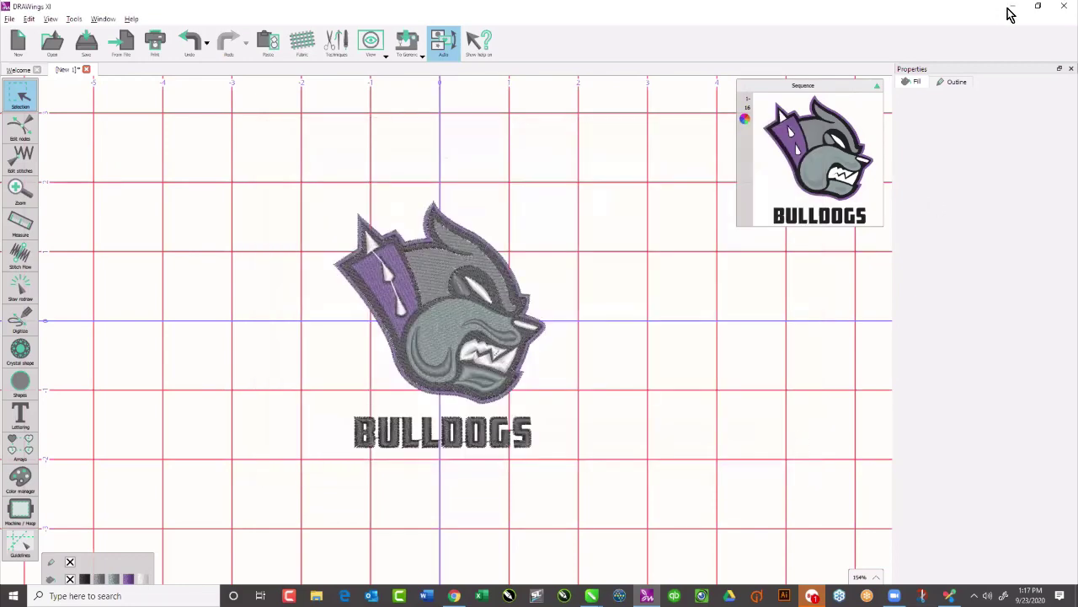
Step: Switch to CorelDRAW and create a new blank letter-size document
left_click(1015, 8)
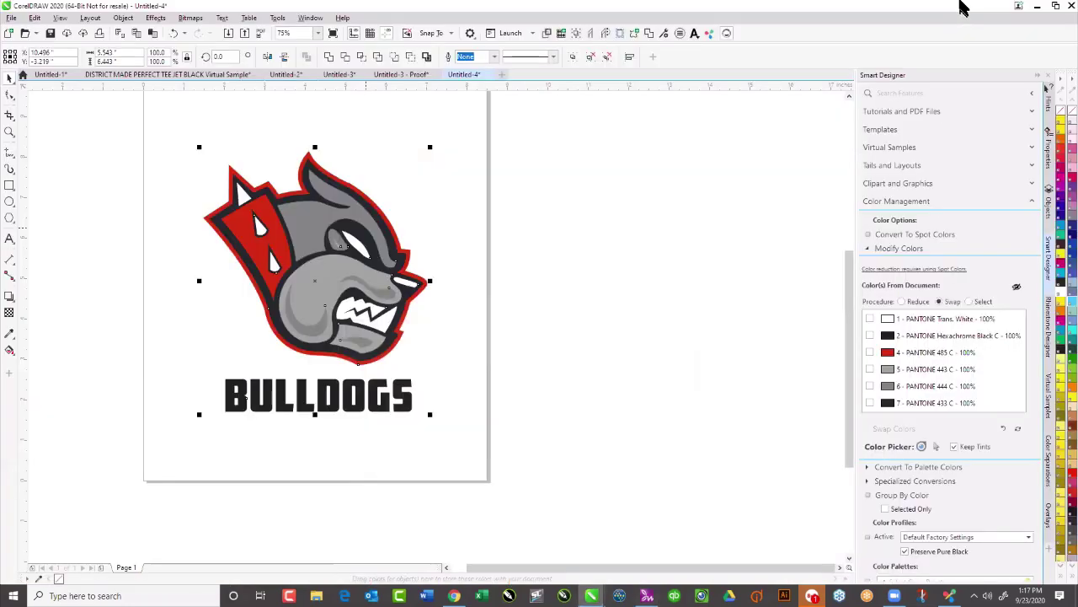
left_click(503, 76)
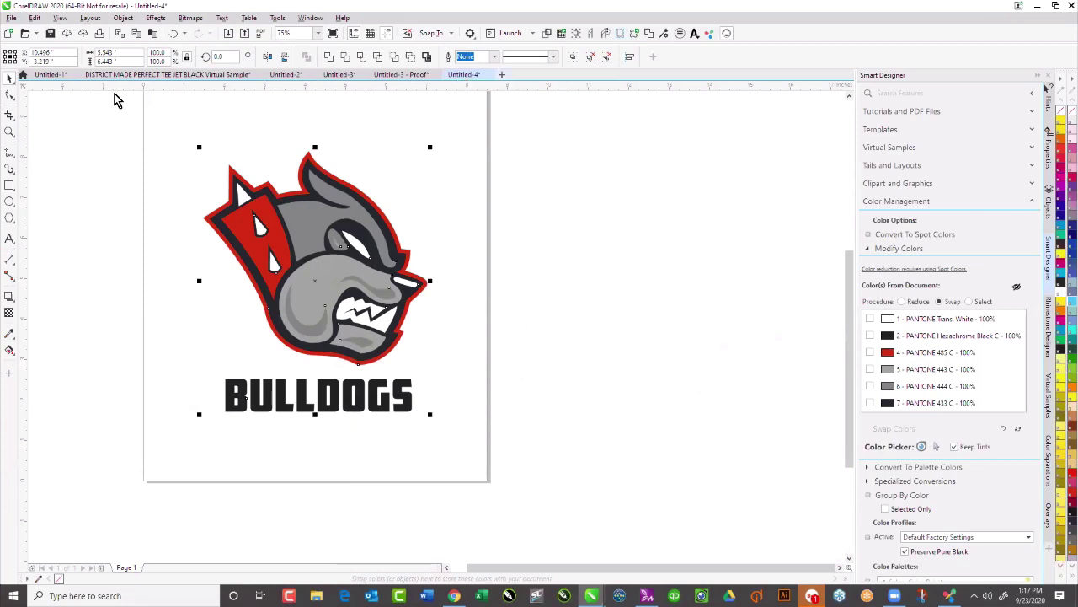
Step: Import Bulldogs.png from the Desktop and place it at its original size near the middle of the page
left_click(11, 19)
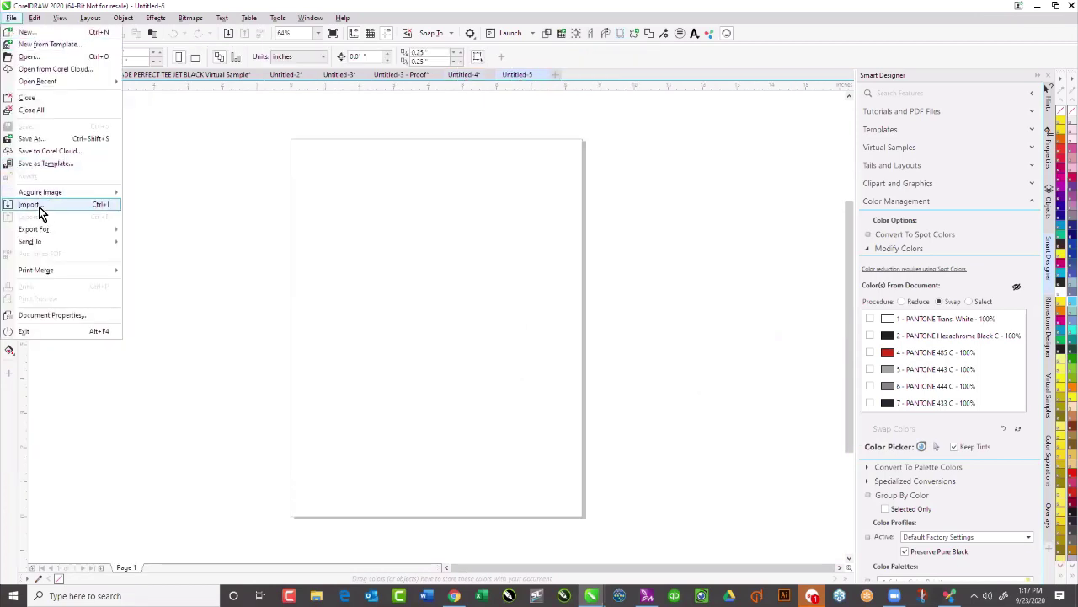
left_click(41, 205)
left_click_drag(437, 252, 437, 371)
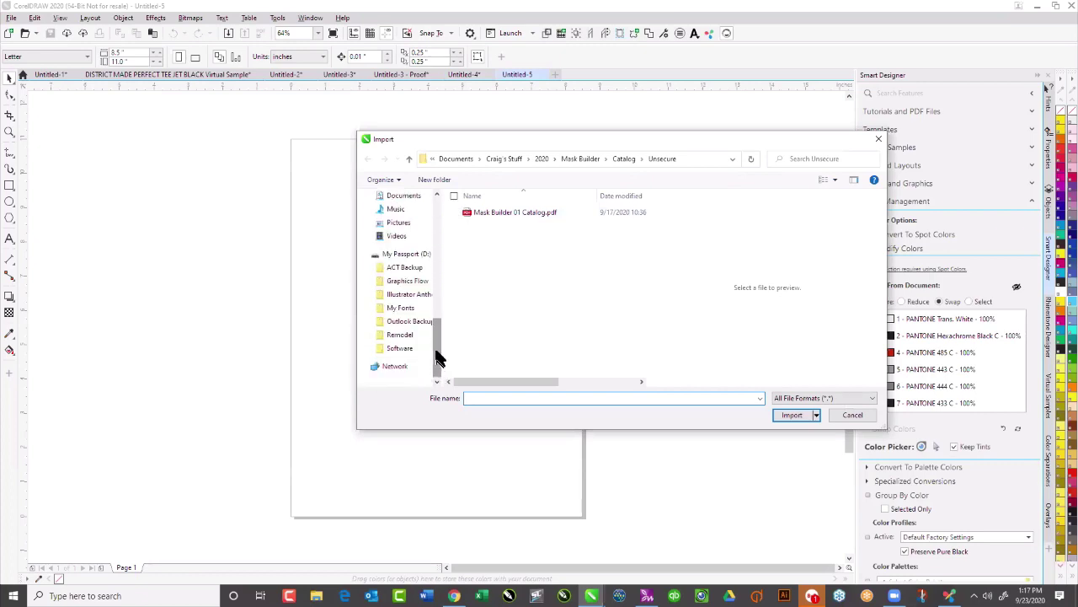
scroll(438, 320, "up", 4)
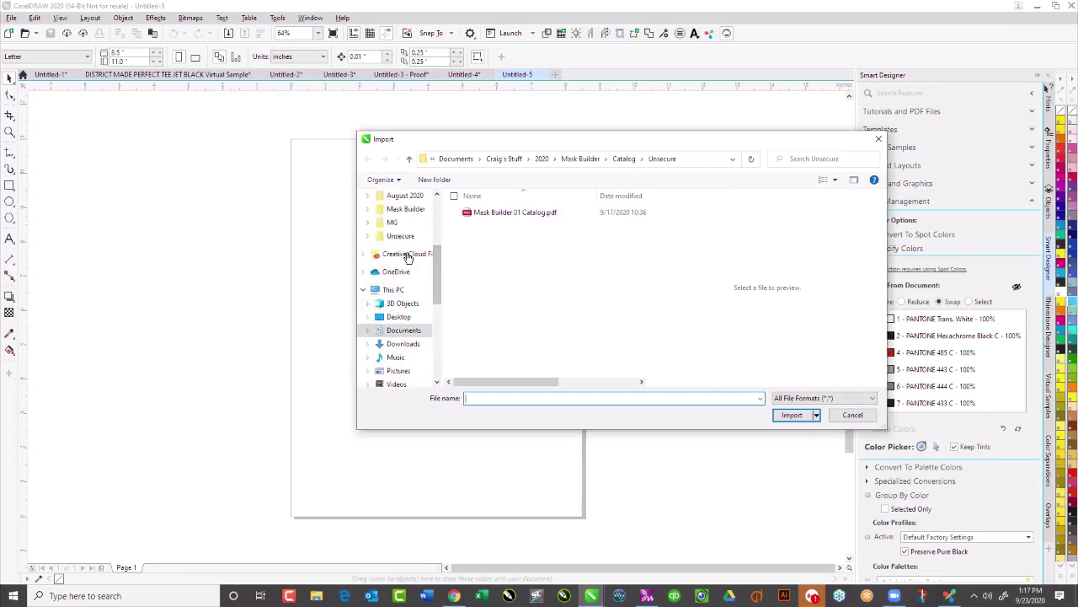
left_click(401, 318)
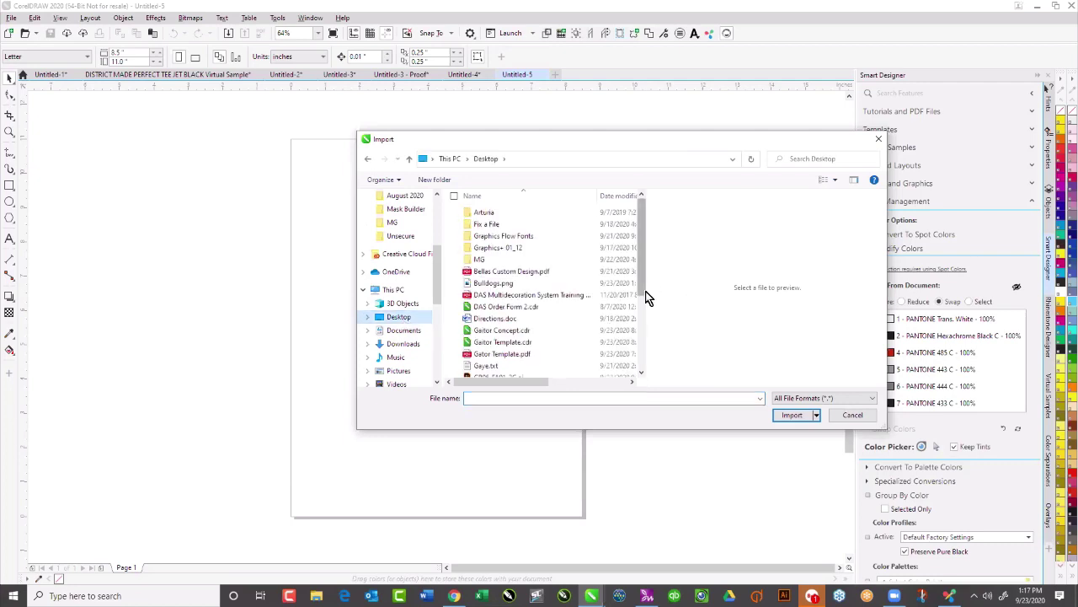
left_click_drag(645, 295, 644, 370)
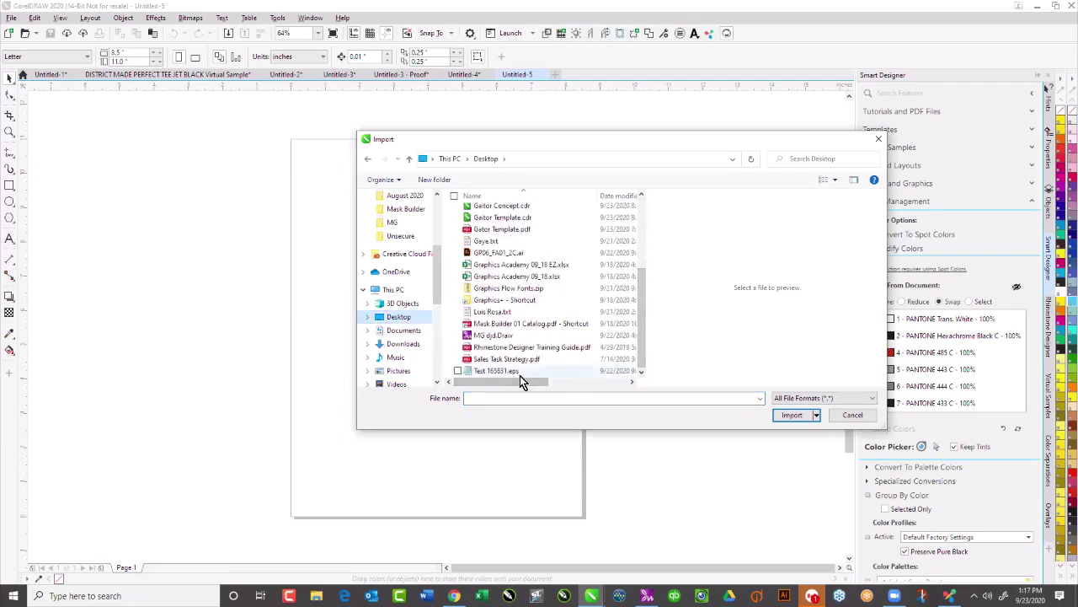
scroll(535, 290, "up", 3)
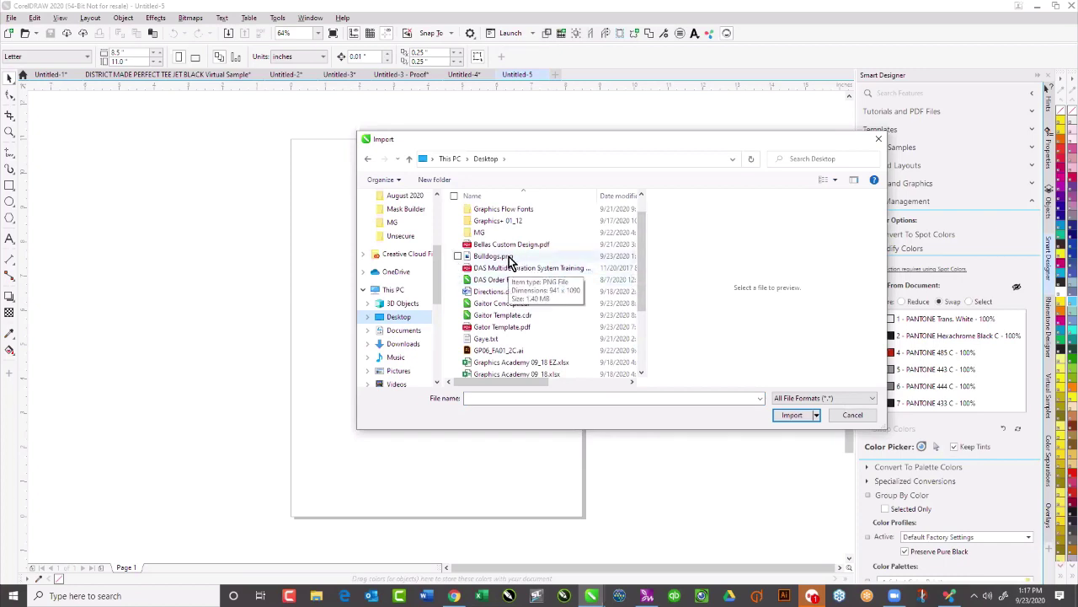
double_click(509, 264)
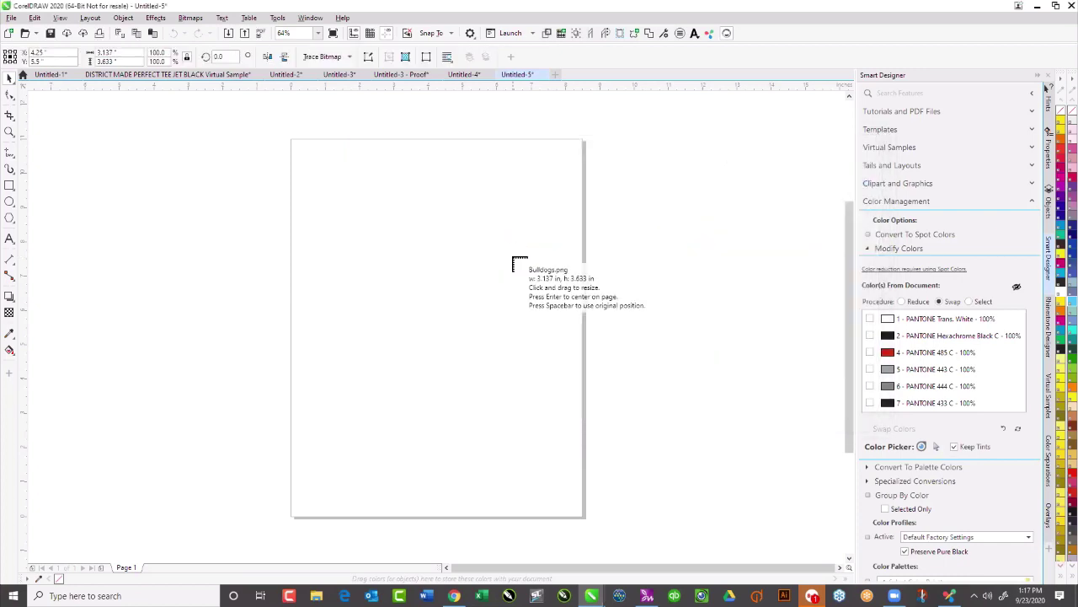
left_click(419, 208)
left_click_drag(452, 261, 448, 263)
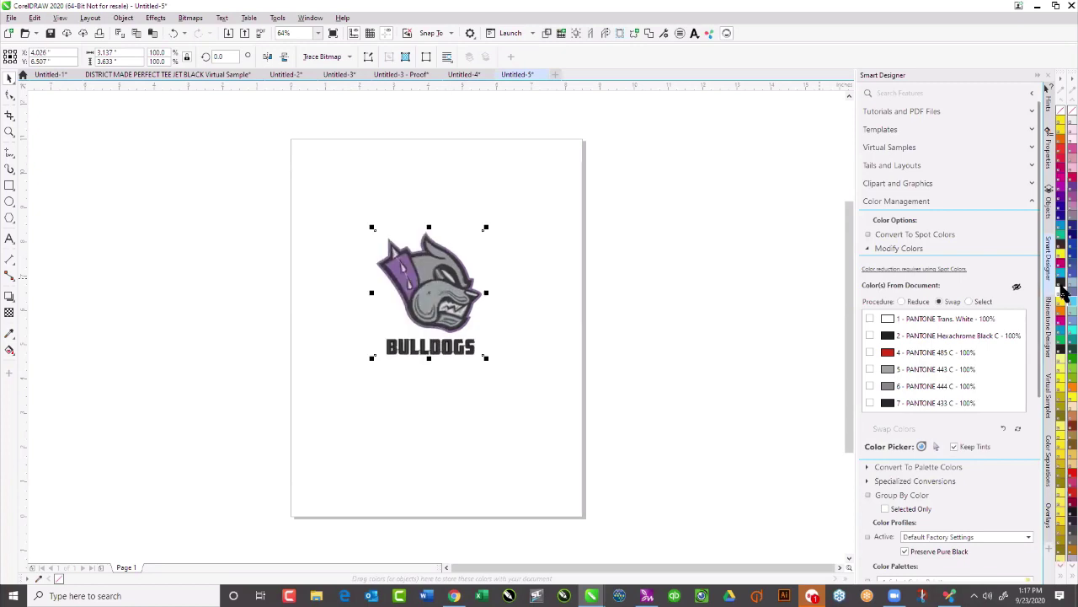
Step: Apply the Port and Co Athletic Grey Crewneck virtual sample to the selected Bulldogs image
left_click(1048, 392)
scroll(995, 304, "down", 5)
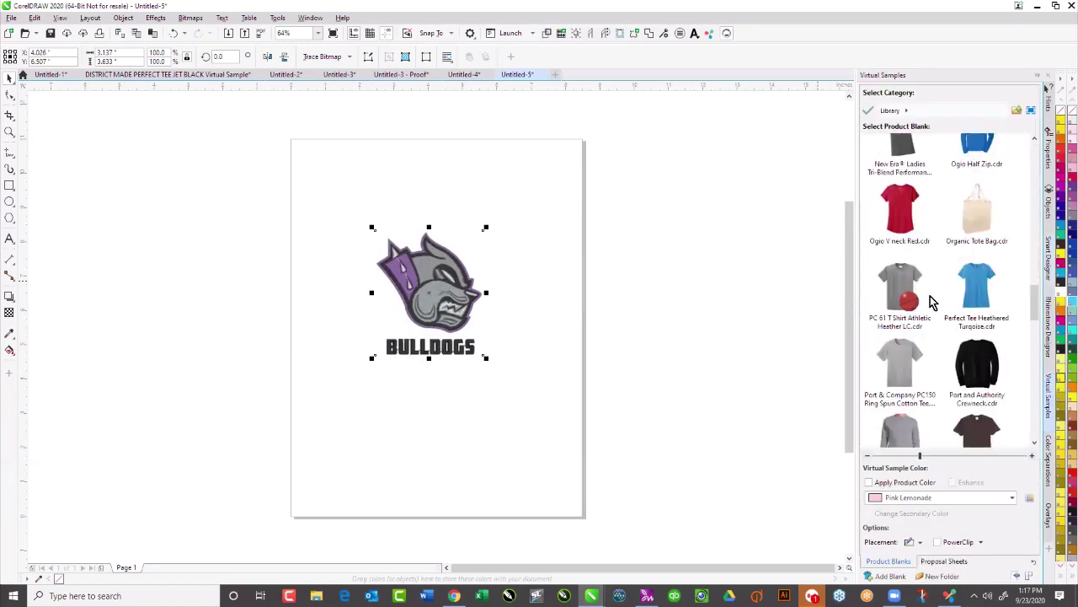
scroll(919, 328, "down", 3)
left_click(901, 222)
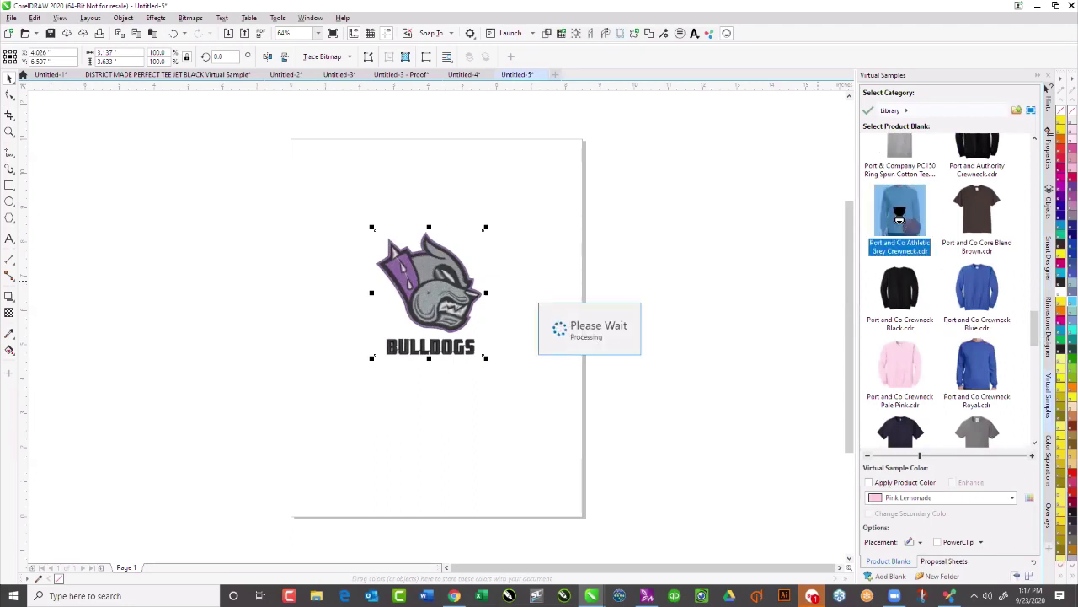
Step: Move the Bulldogs logo onto the wearer's left chest of the grey crewneck, deselect it and inspect the virtual sample
left_click(482, 277)
left_click_drag(396, 335, 467, 266)
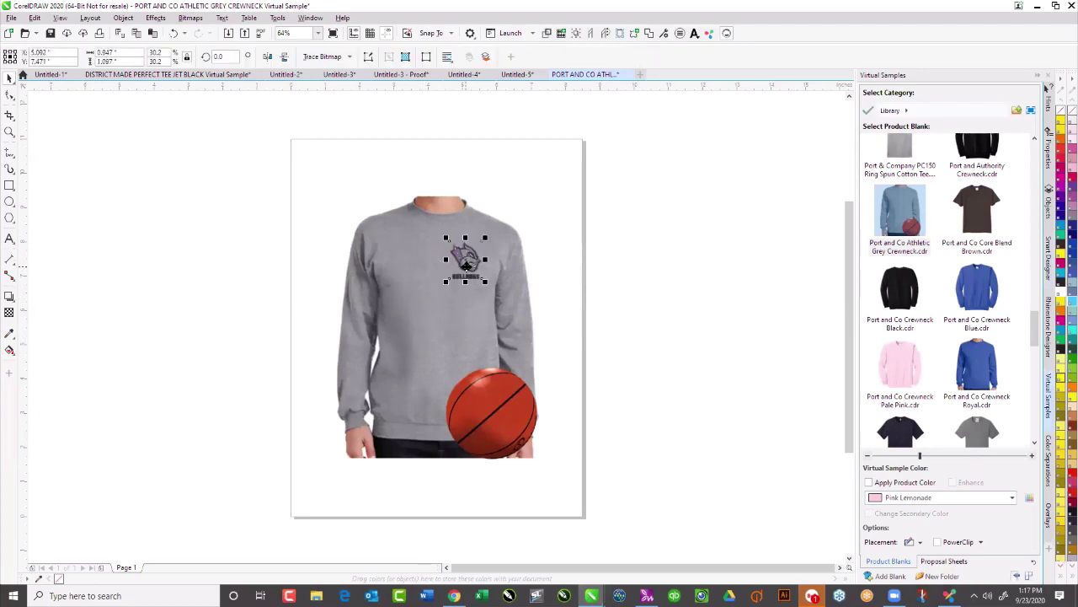
scroll(466, 266, "up", 2)
left_click(773, 296)
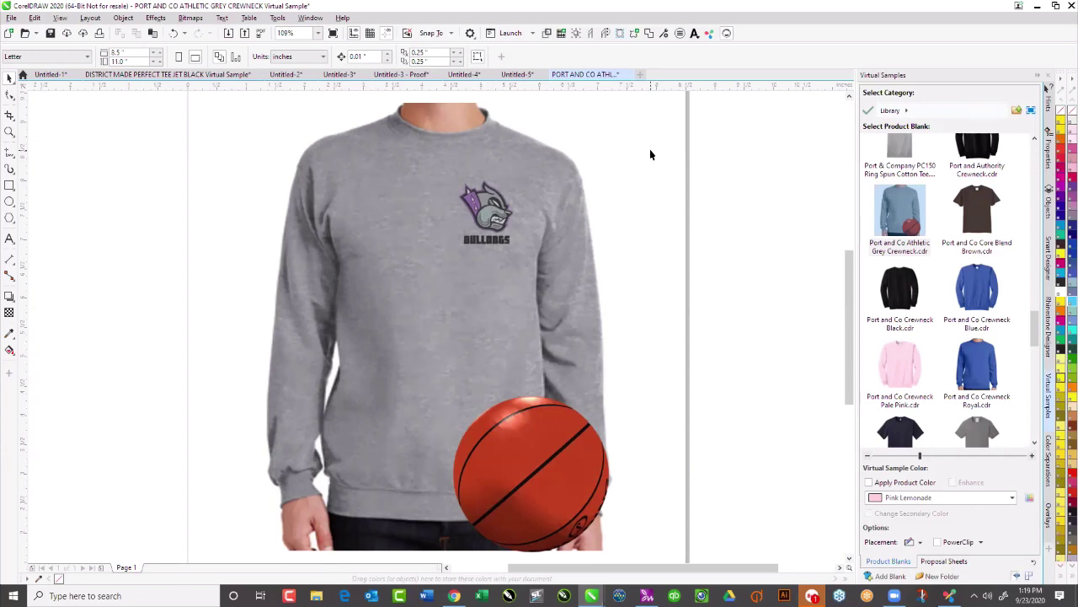
scroll(646, 361, "down", 4)
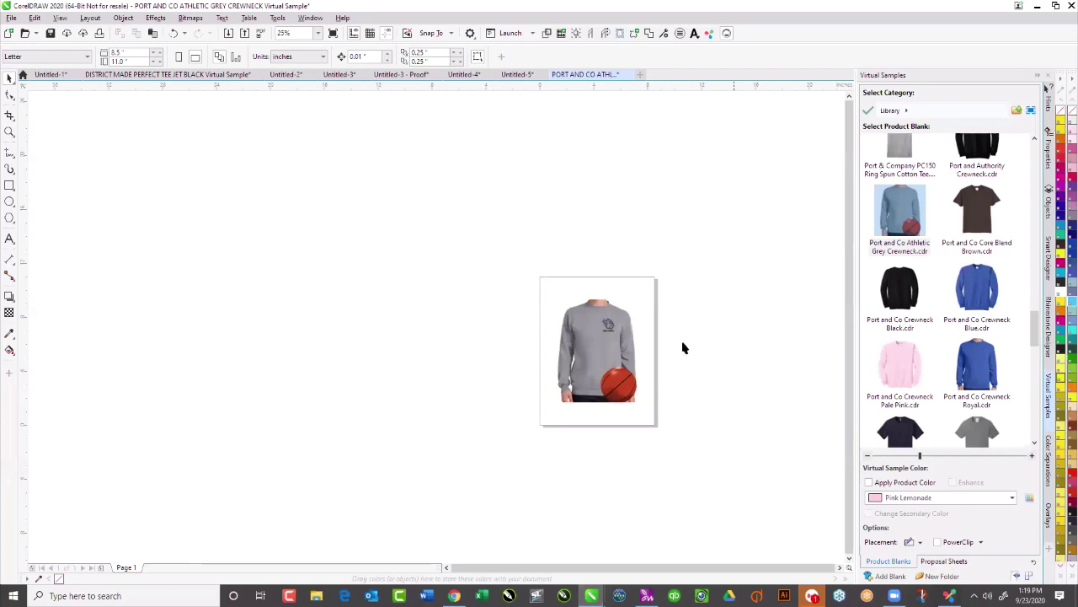